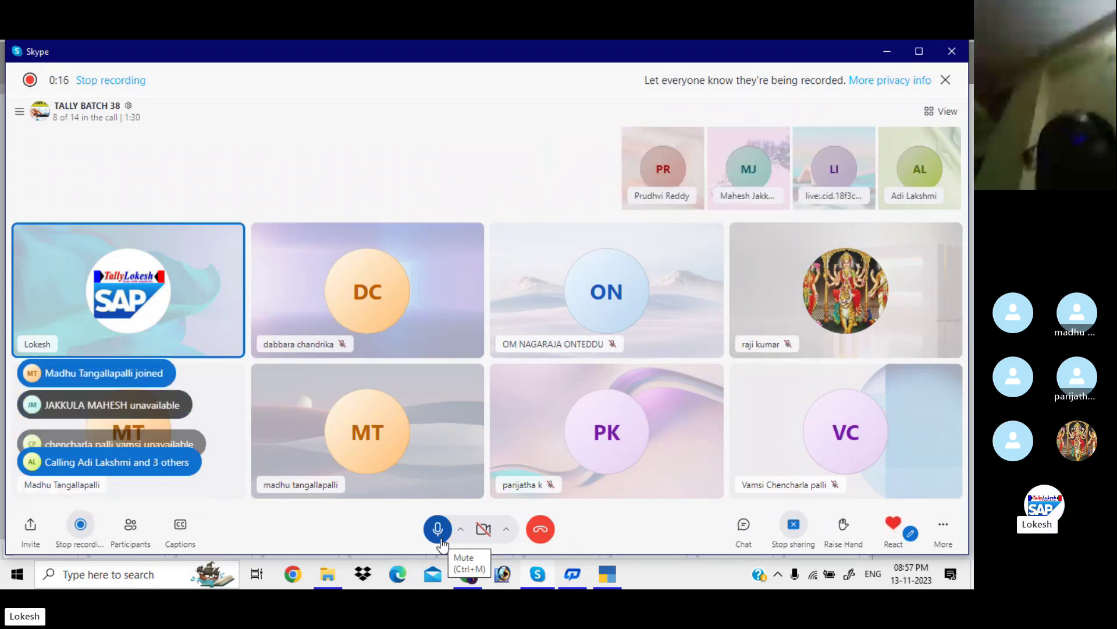
Switch to Chrome and look through the institute's YouTube channel and the open Amazon listings for its Tally, Excel and SAP FICO books.
mouse_move(473, 577)
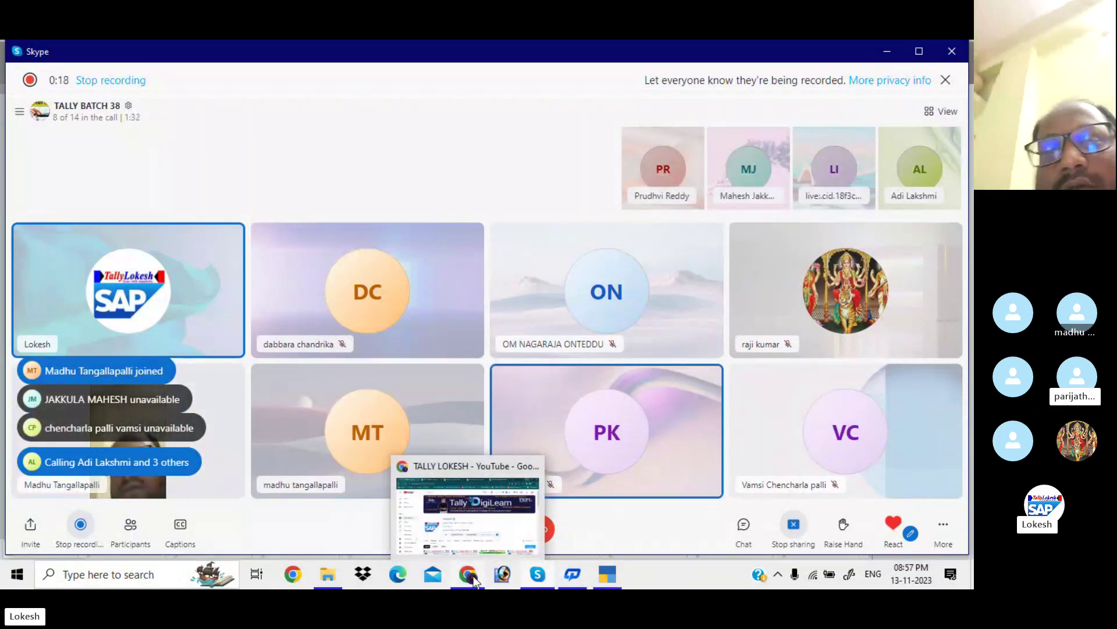
left_click(490, 523)
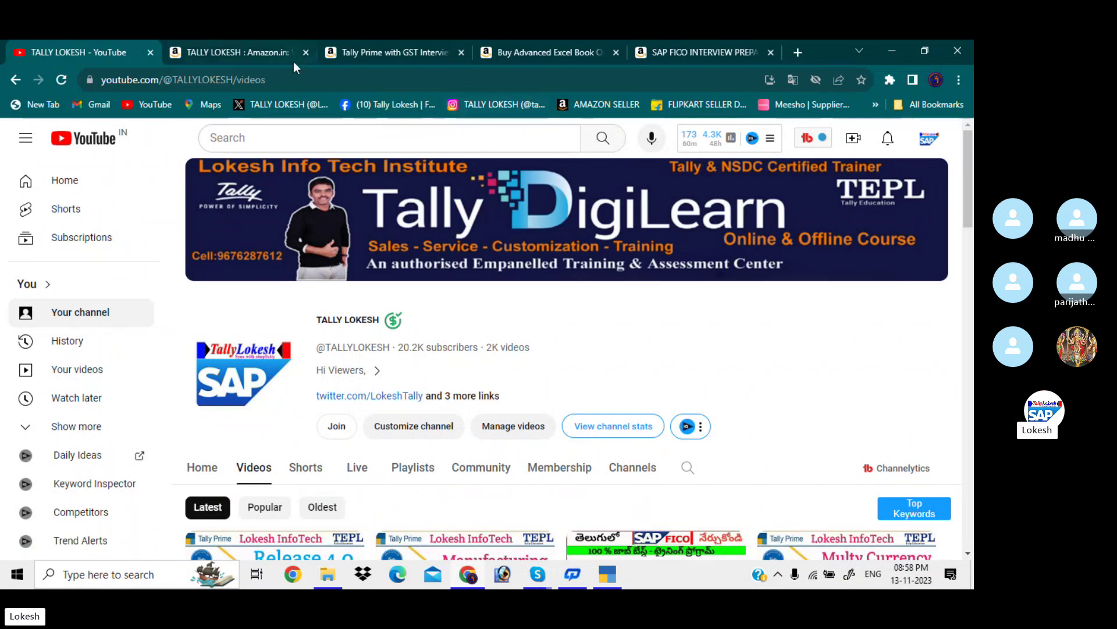
left_click(263, 48)
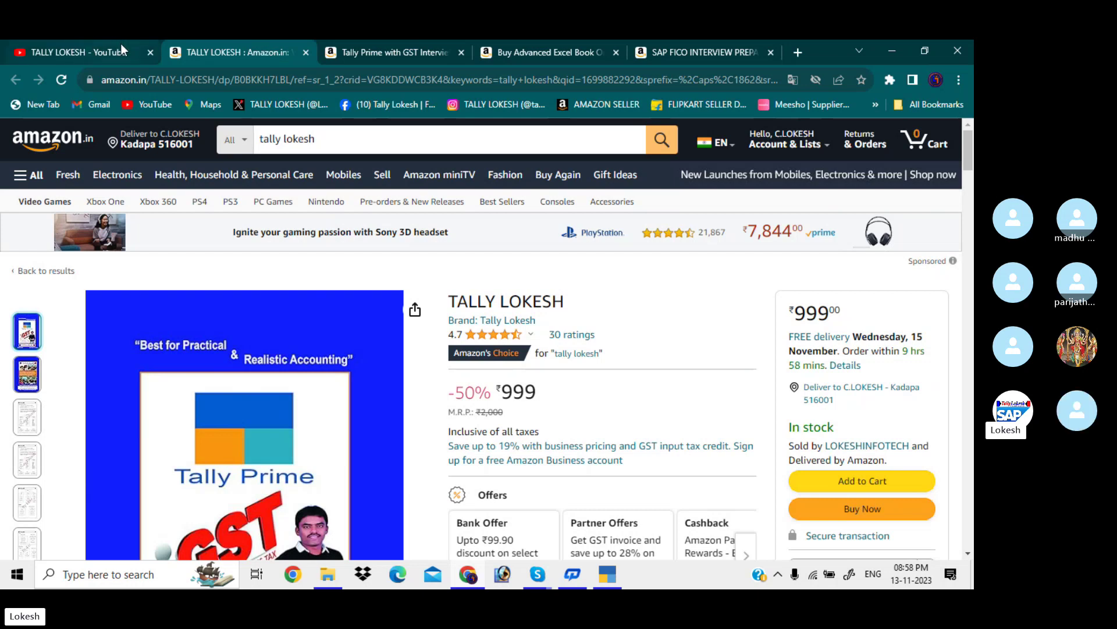
left_click(417, 42)
left_click(524, 52)
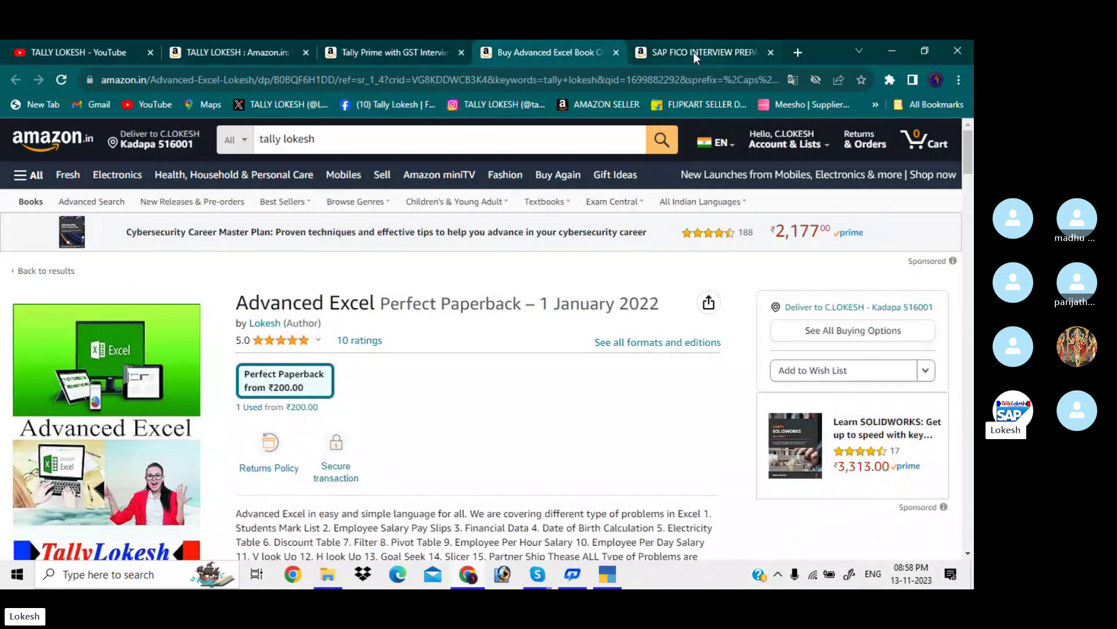
left_click(693, 52)
left_click(529, 53)
left_click(408, 42)
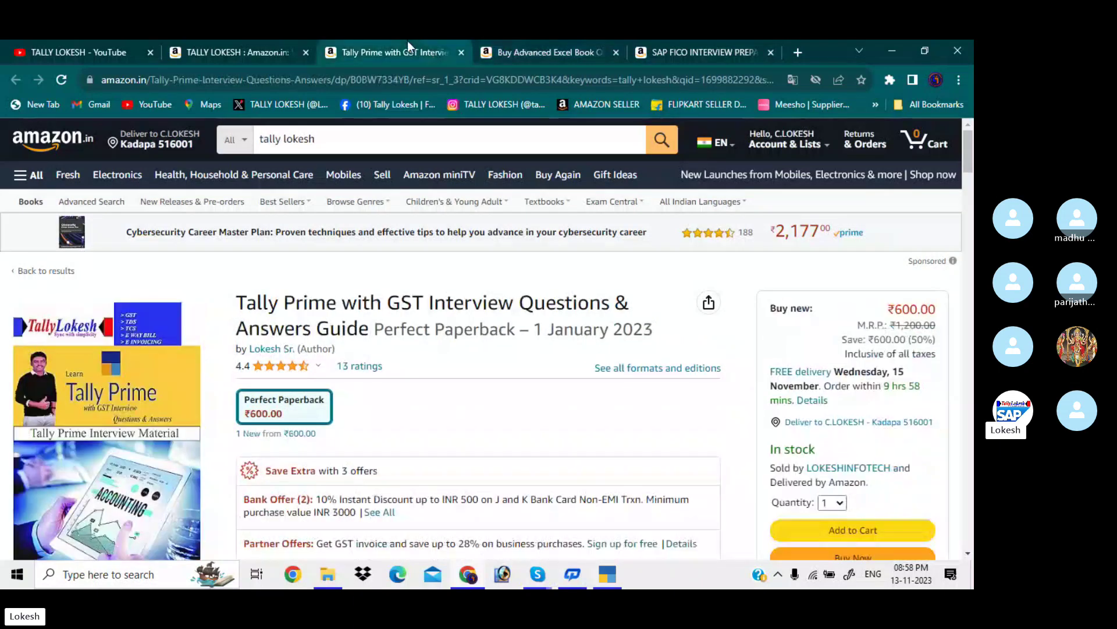
left_click(260, 52)
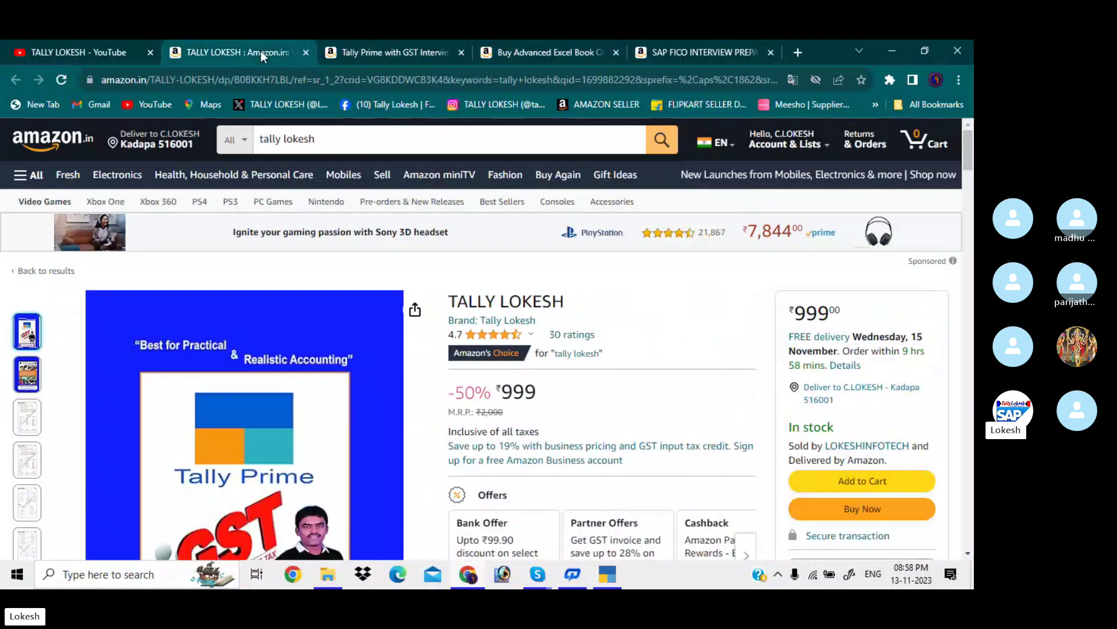
left_click(106, 43)
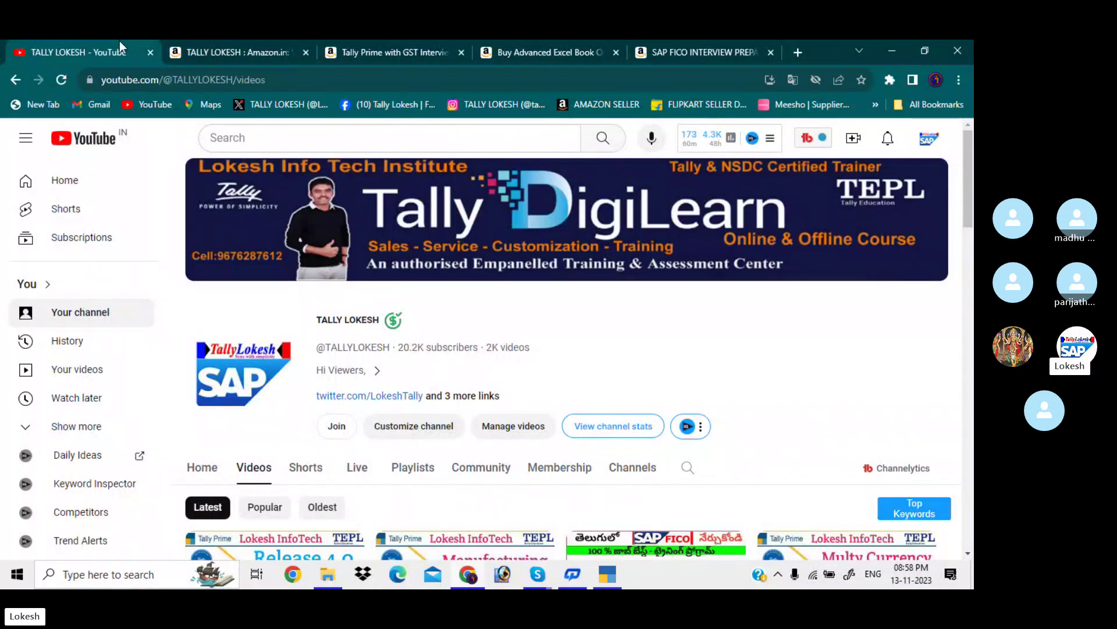
scroll(568, 350, "down", 2)
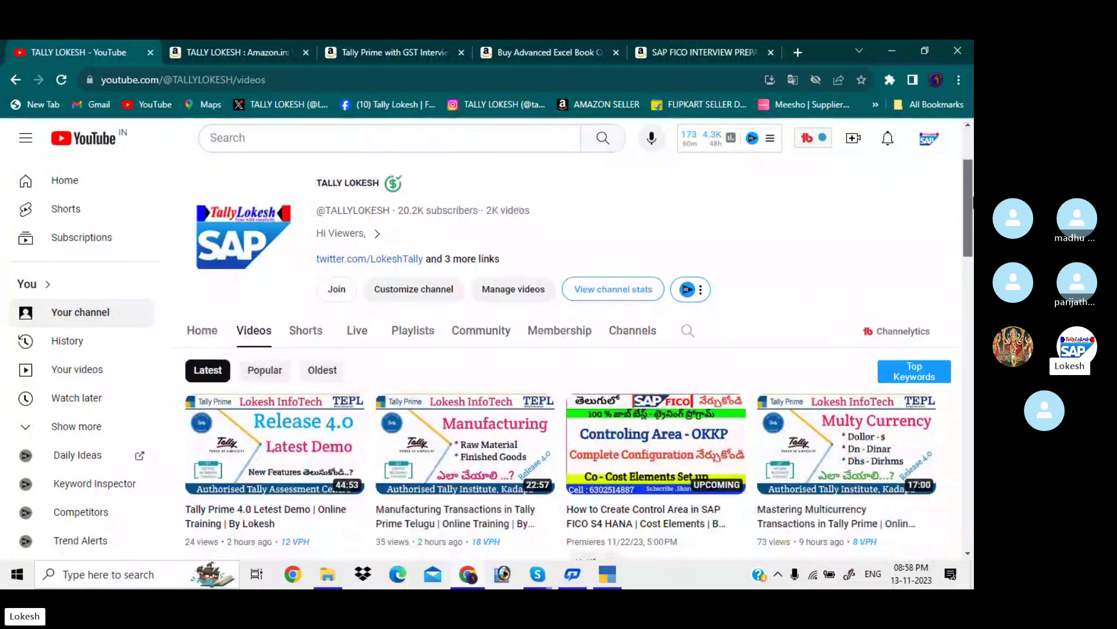
scroll(957, 153, "up", 2)
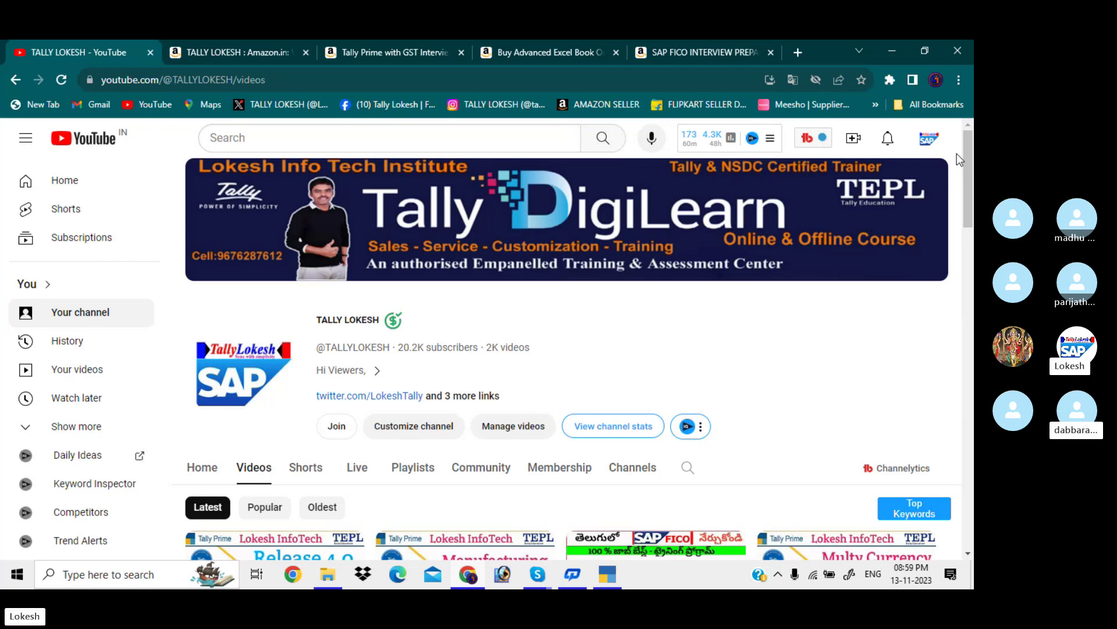
Switch to TallyPrime and start creating a new company in the D:\Tally Prime 3.0.1\Data path.
left_click(614, 577)
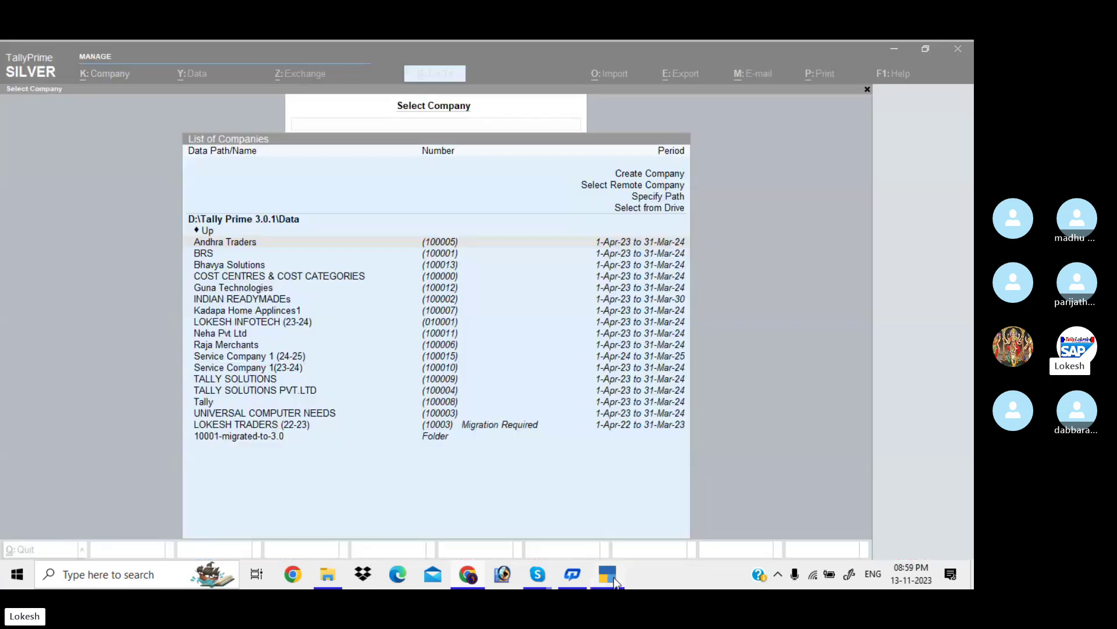
key("Up")
key("Up")
key("Up")
key("Up")
key("Up")
key("Up")
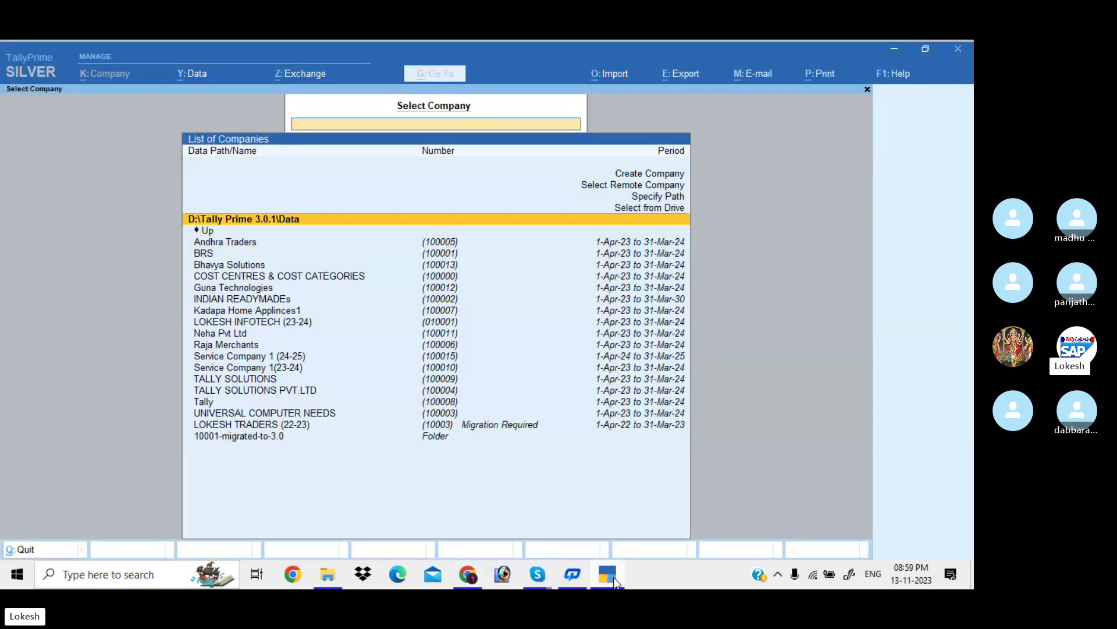
key("Return")
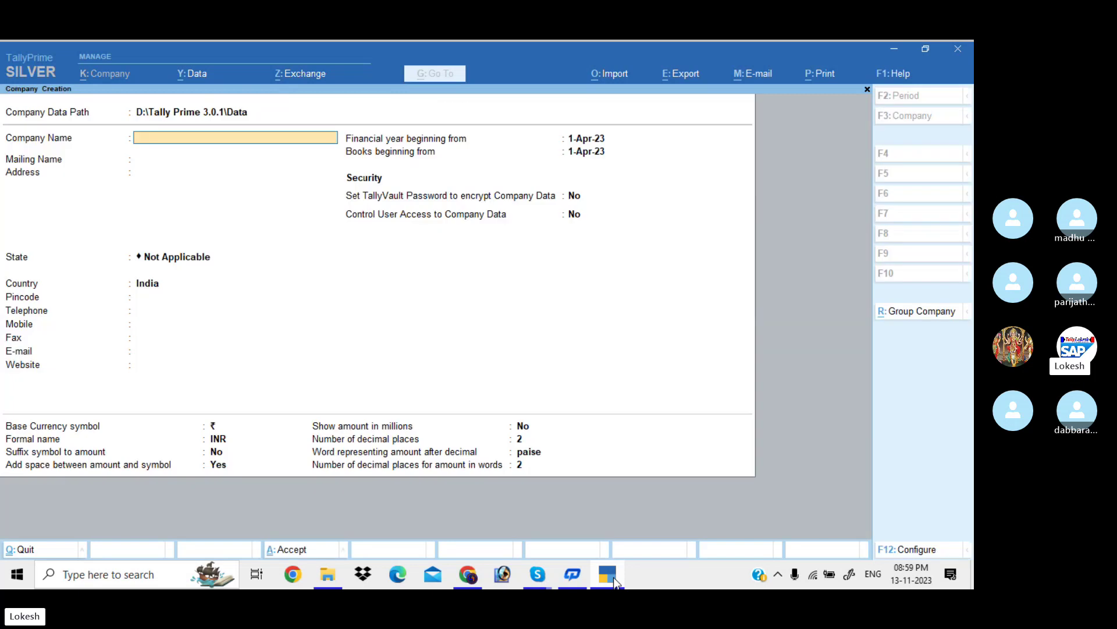
Name the company Trading Company 1, accept the same mailing name, and leave the address blank.
type("Trading")
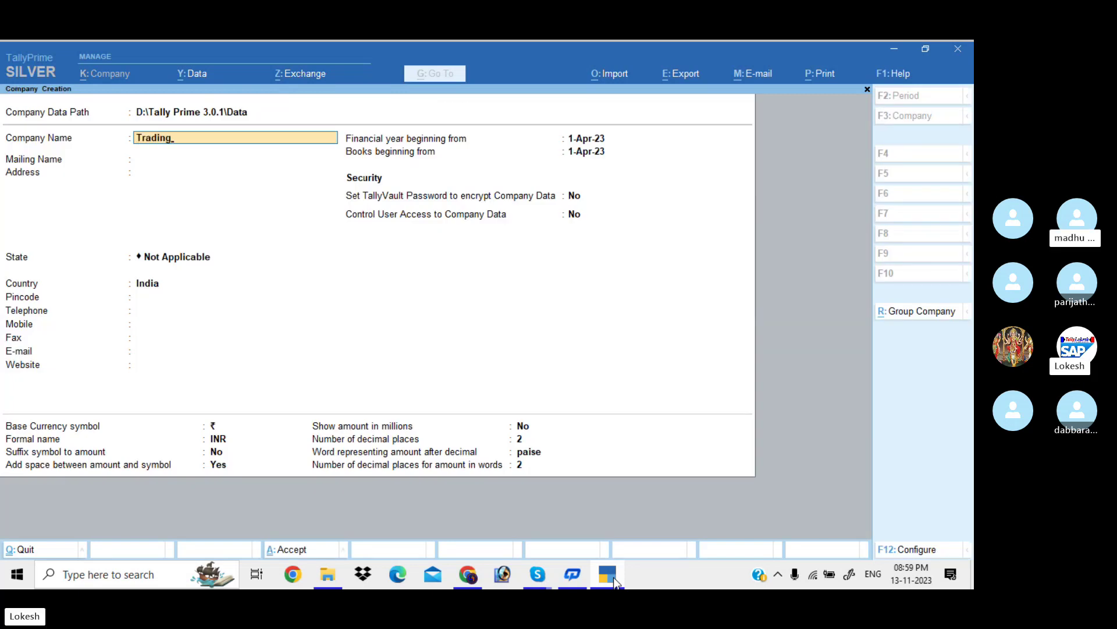
type(" Compan")
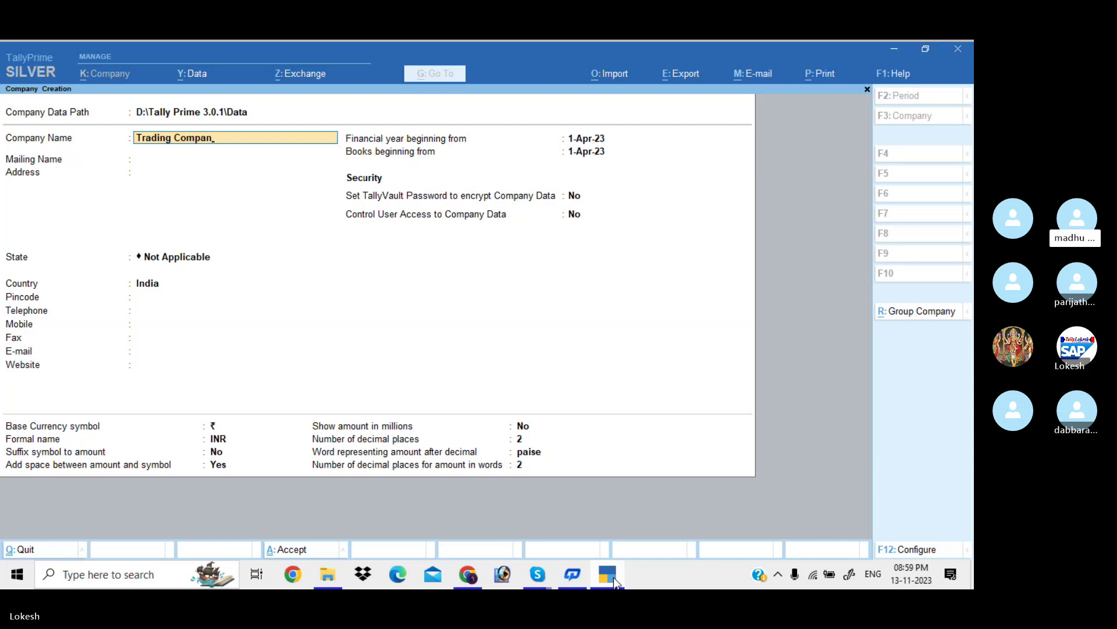
type("y 1")
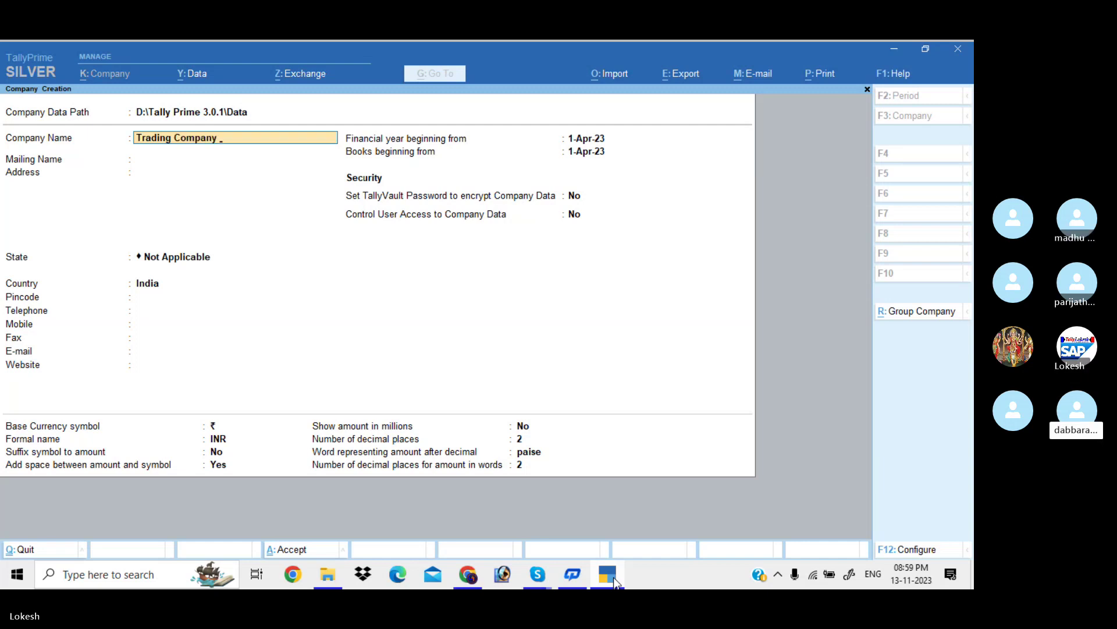
key("Return")
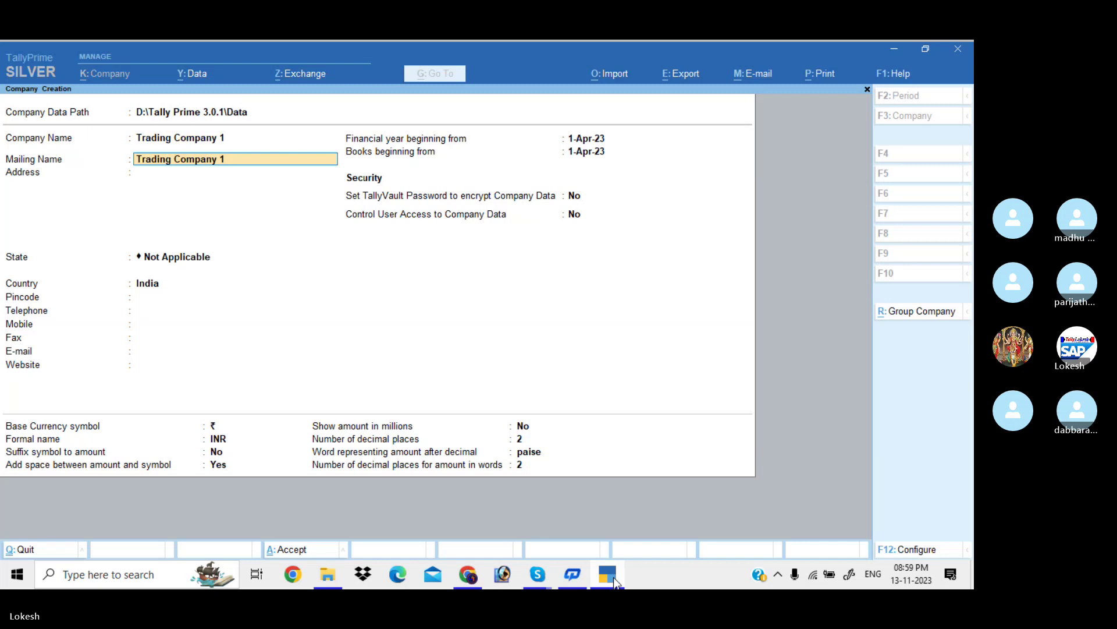
key("Return")
key("Return")
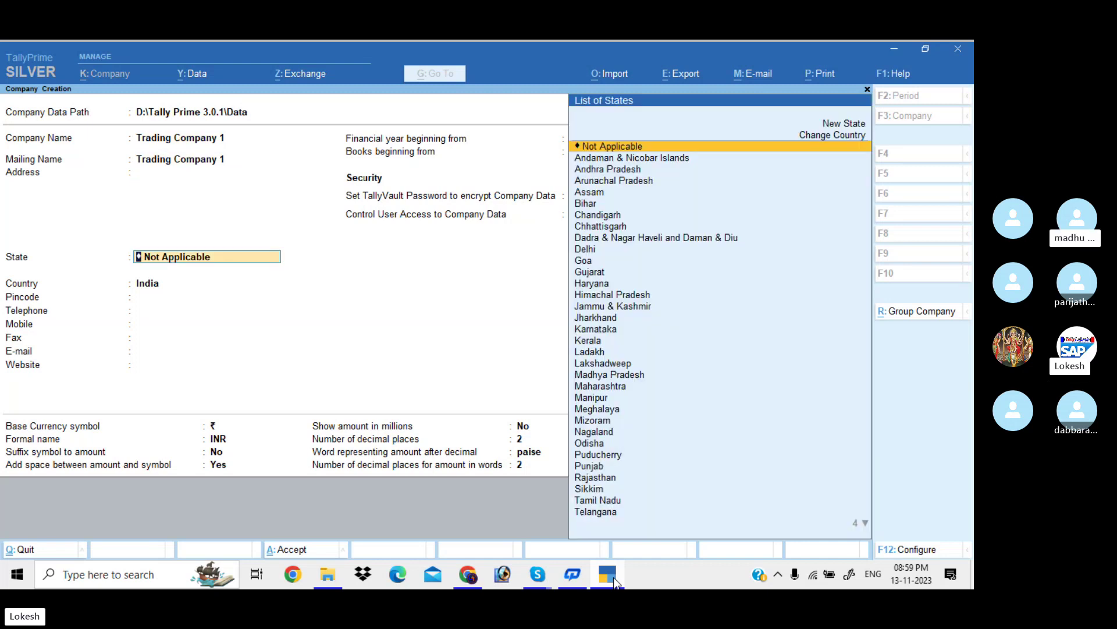
Set the company's state to Andhra Pradesh, leave the contact fields blank, and save the new company.
key("Down")
key("Down")
key("Return")
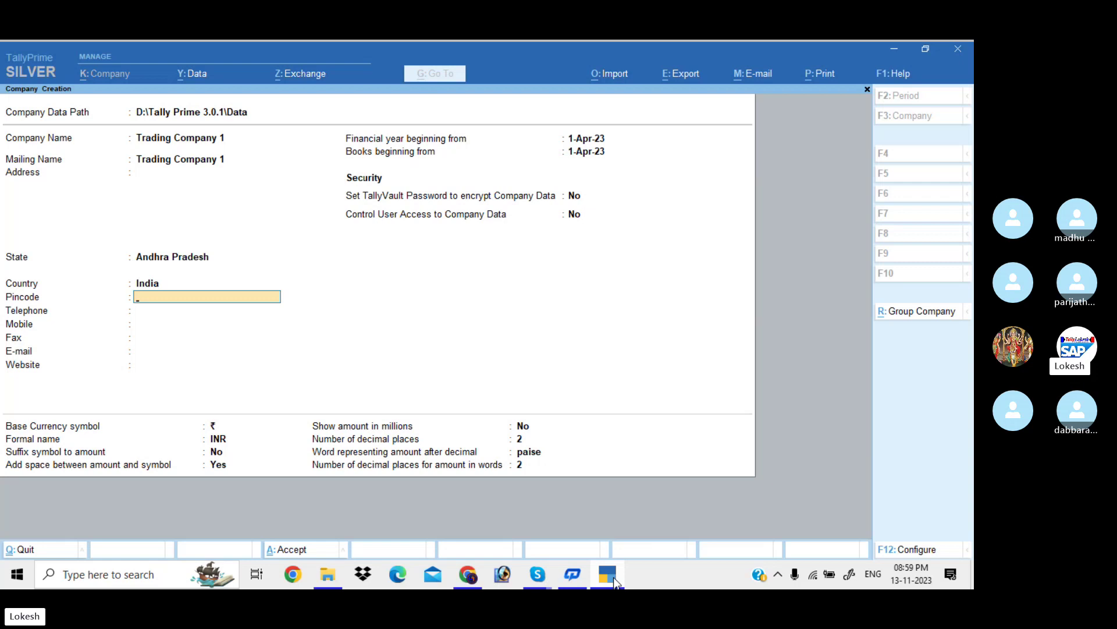
key("Return")
key("Return")
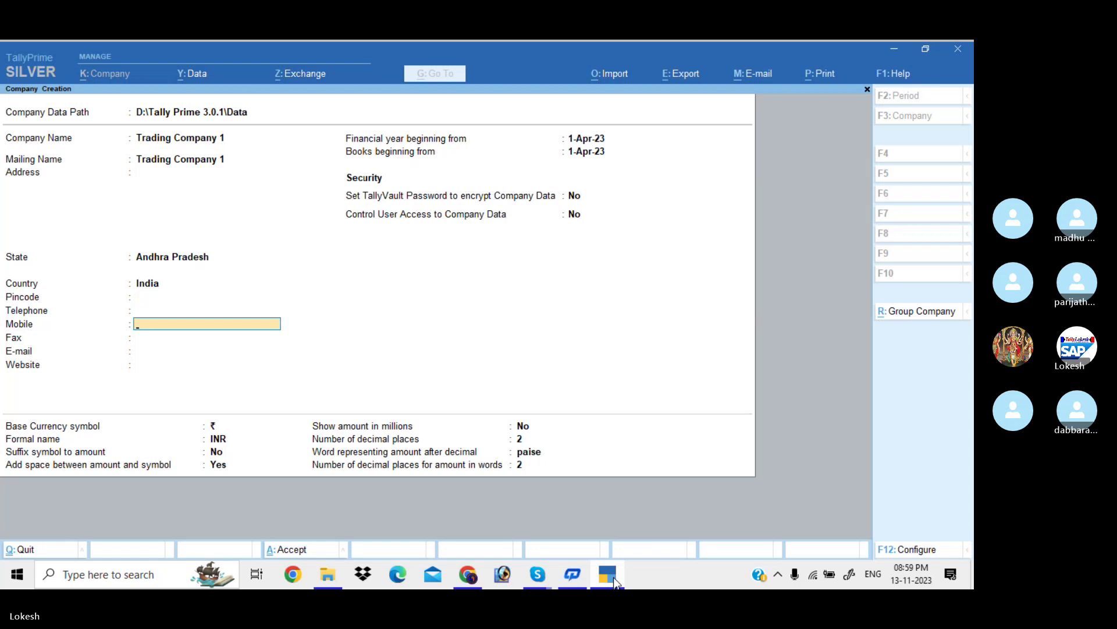
key("ctrl")
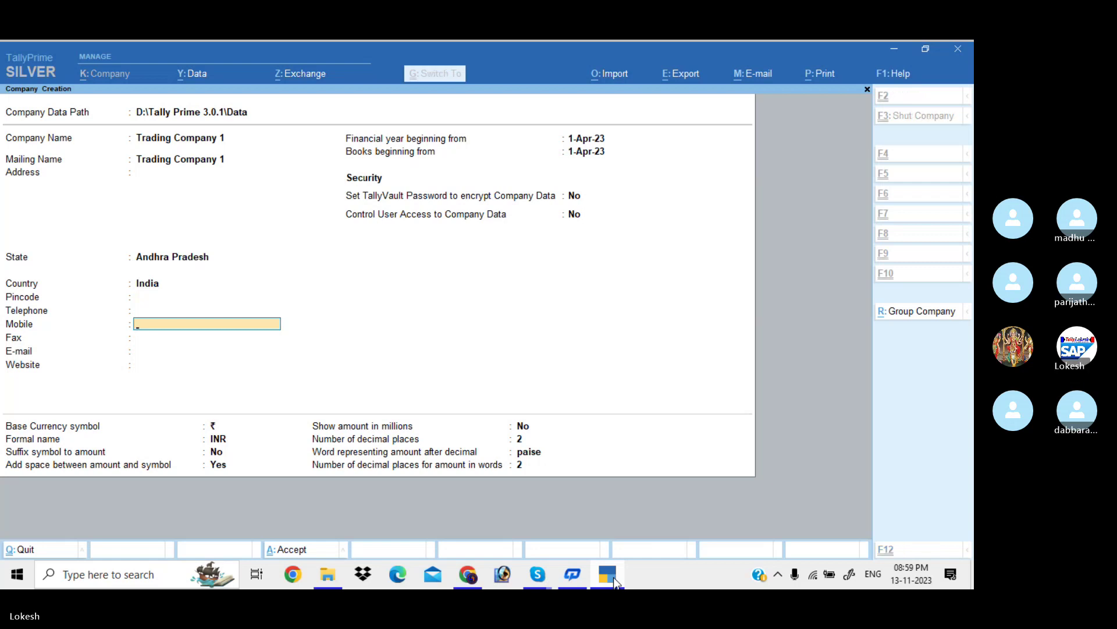
key("ctrl+a")
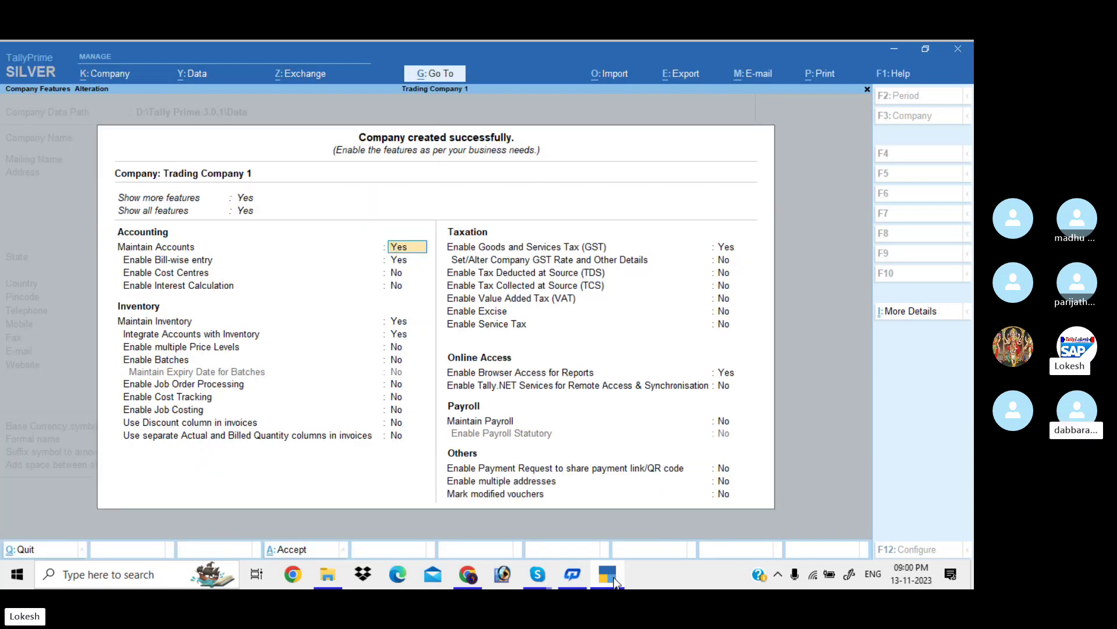
Disable bill-wise entry in the accounting features, leaving cost centres and interest calculation off.
key("Return")
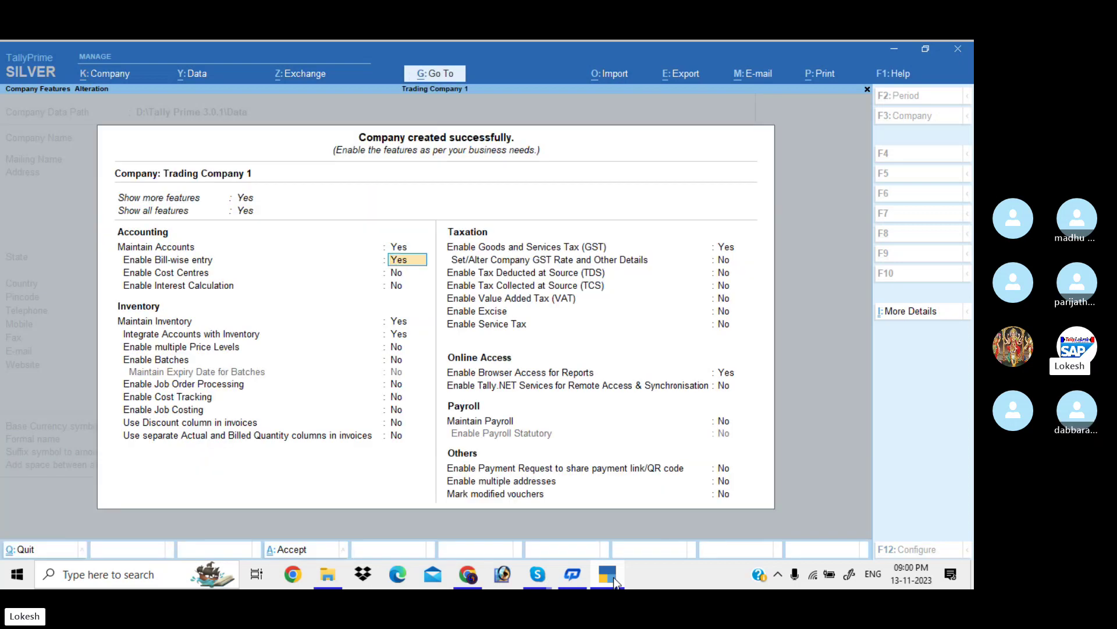
type("n")
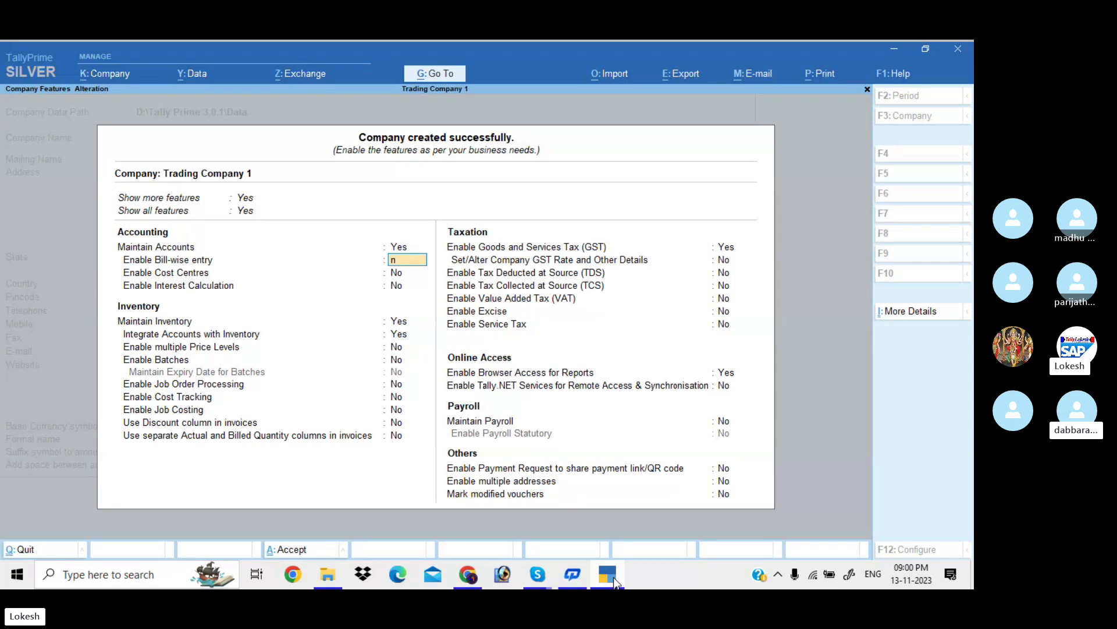
key("Return")
key("Return")
key("Return")
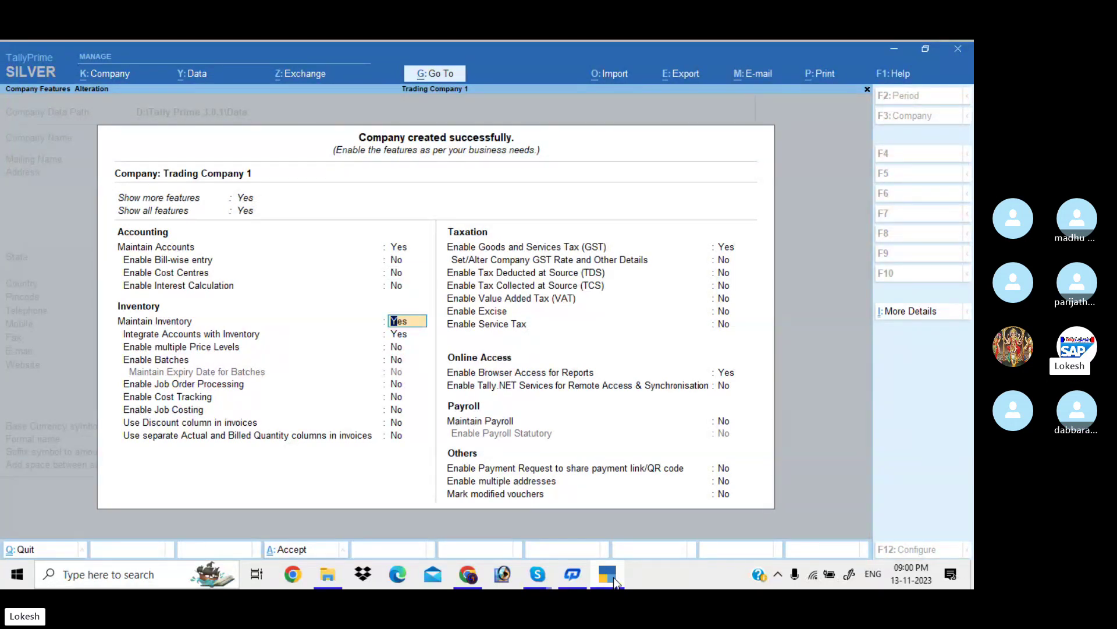
Accept the default inventory features, keep GST enabled, and accept the GST registration defaults up to the GSTIN/UIN field.
key("Return")
key("Return")
key("Return")
key("Return")
key("Return")
key("Return")
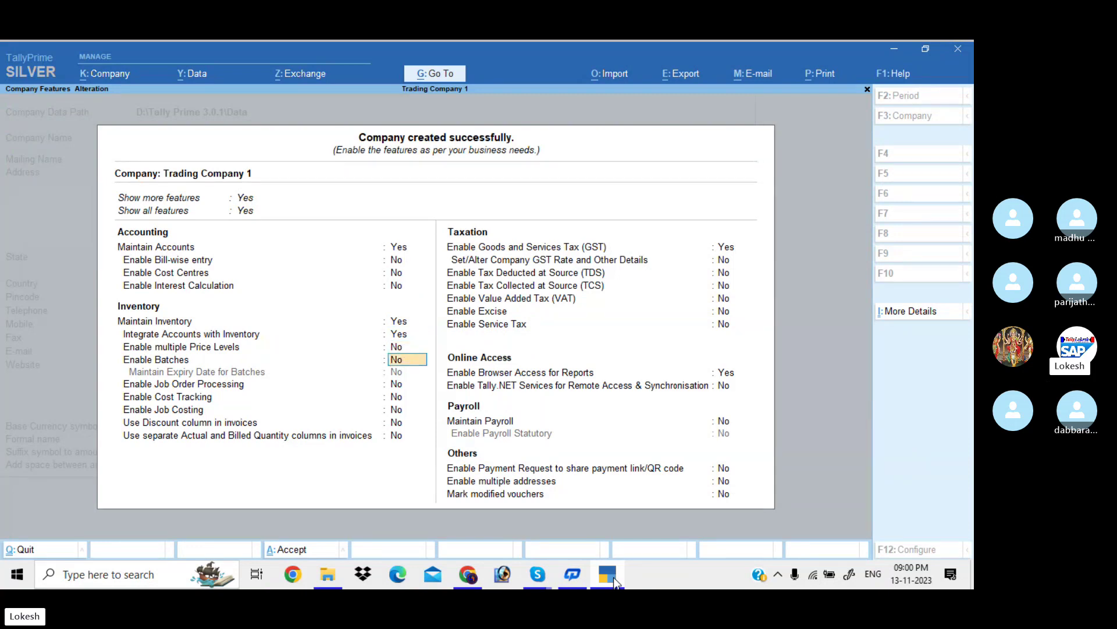
key("Return")
key("Return")
key("Return")
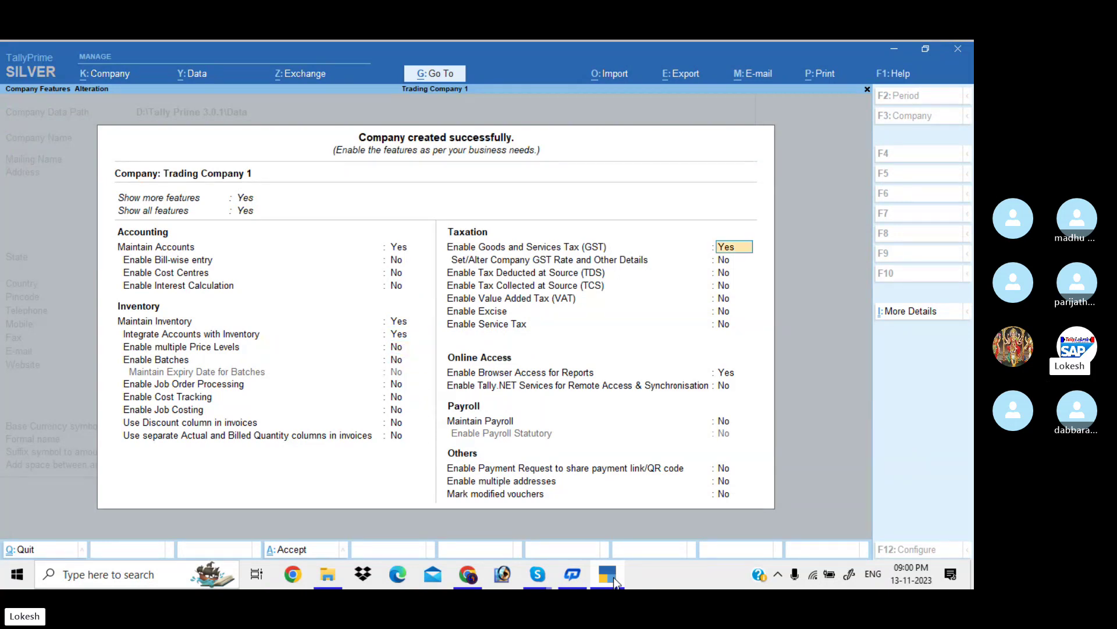
key("Return")
key("Return")
key("Return")
key("Return")
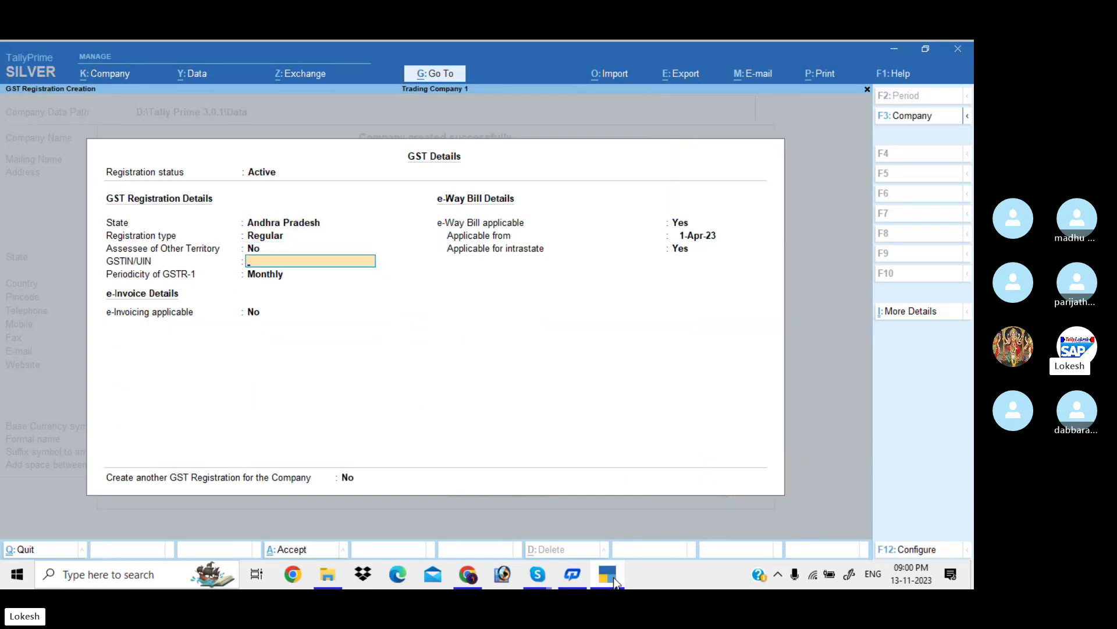
Enter the company's GSTIN, keep monthly GSTR-1 and e-Way Bill applicable from 1-Apr-23, and accept the GST details.
type("37ABCDE14")
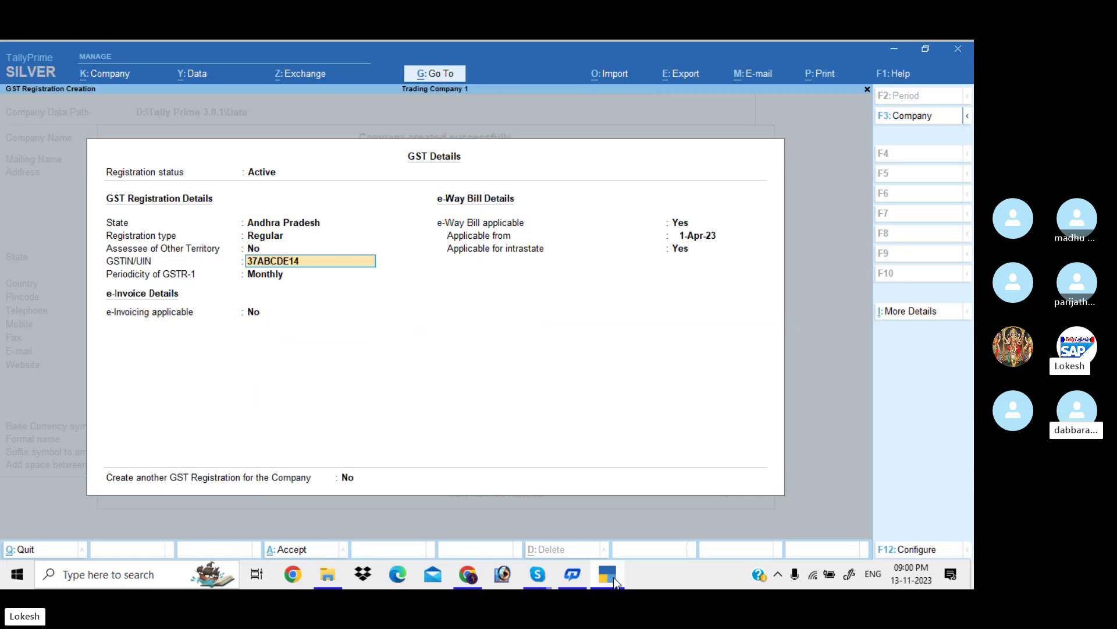
type("78")
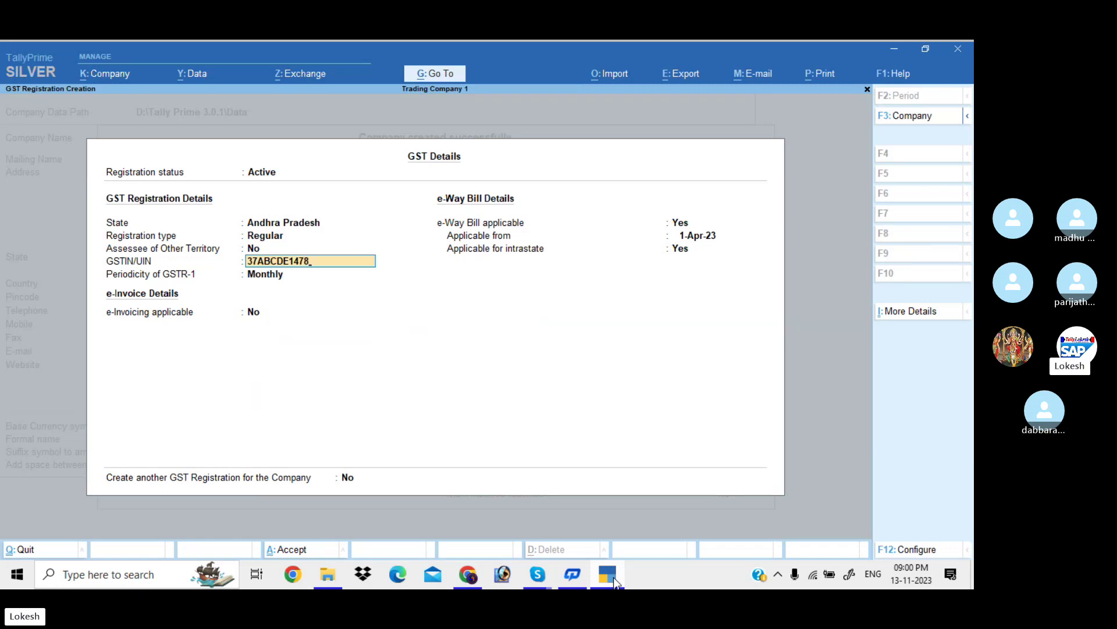
type("A1Z9")
key("Return")
key("Return")
key("Return")
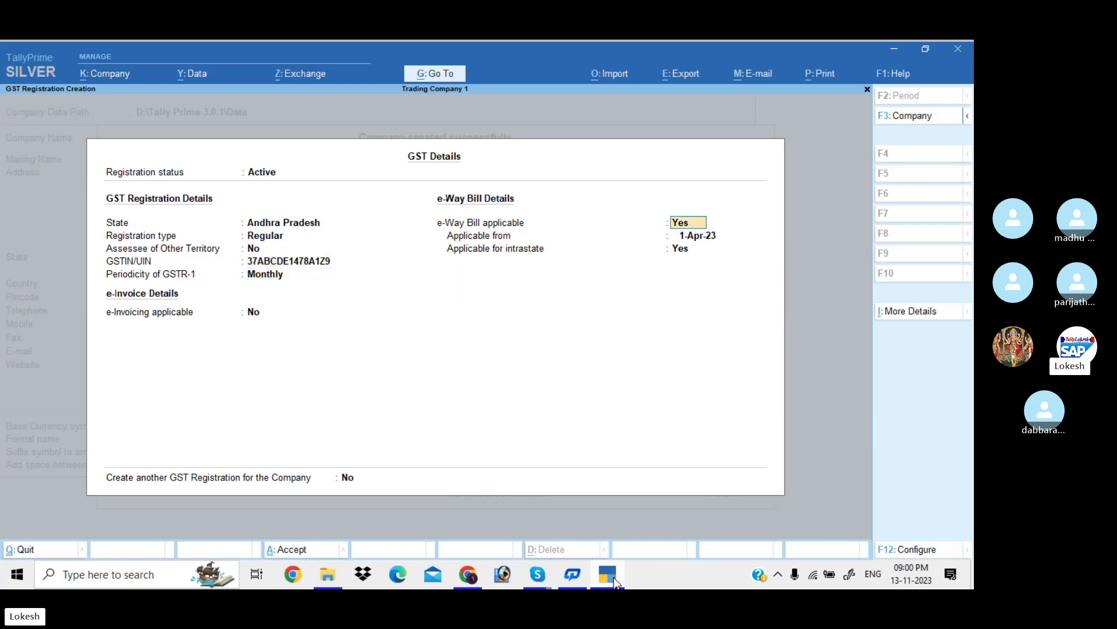
key("Return")
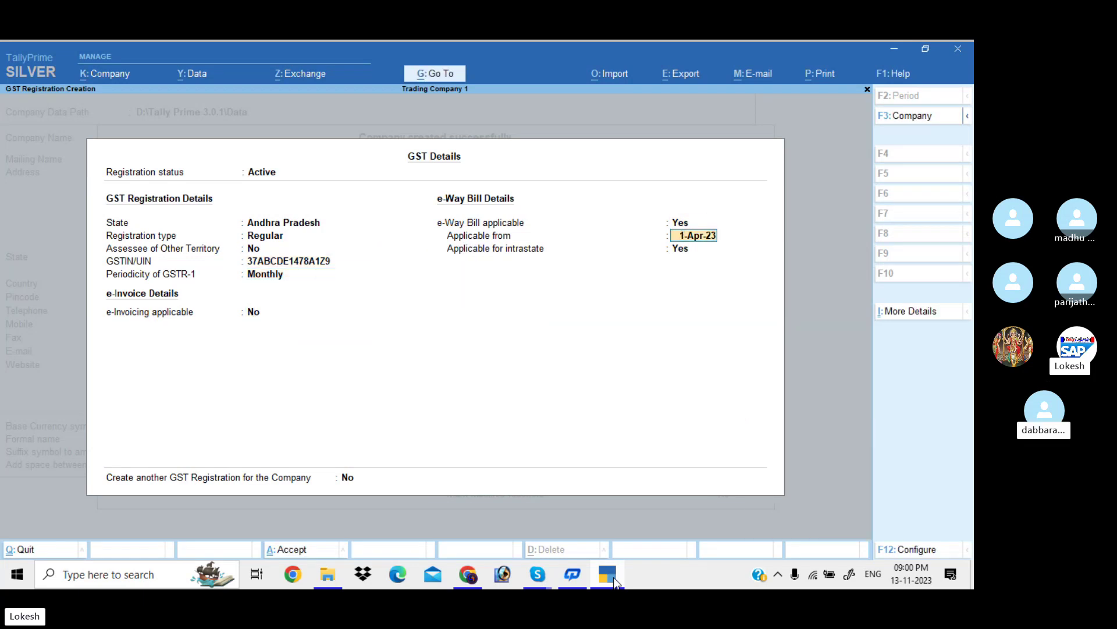
key("Return")
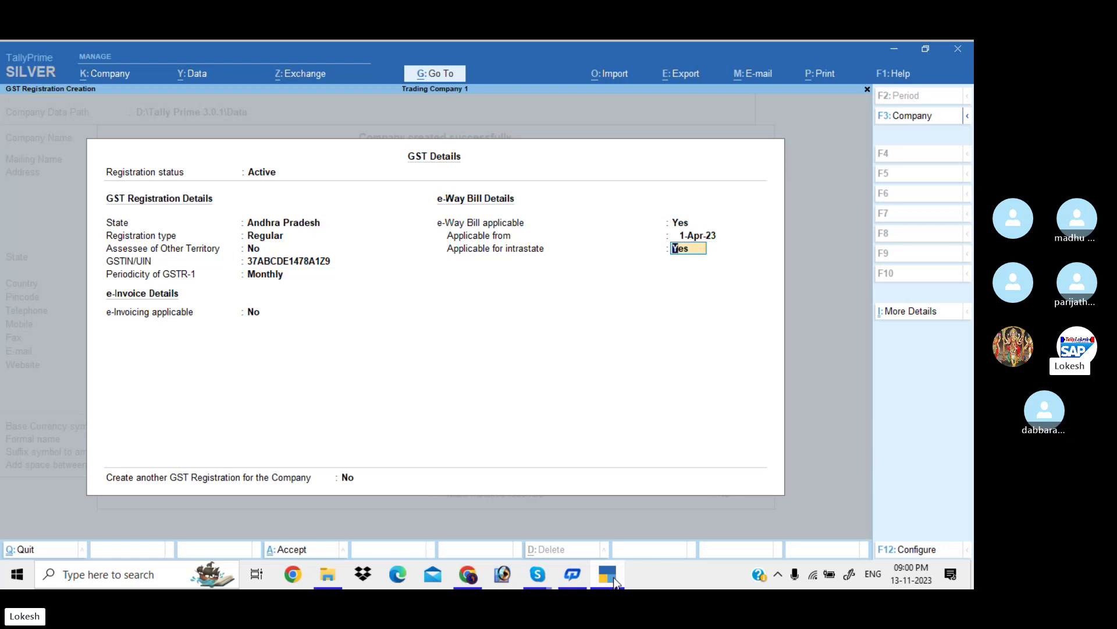
key("Return")
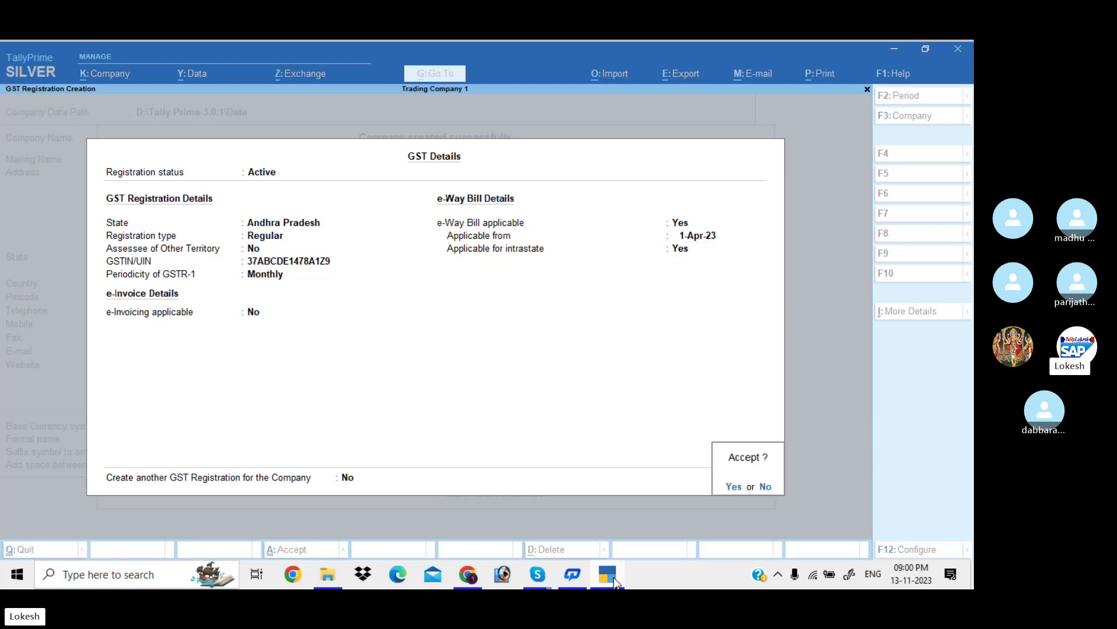
key("Return")
Leave the remaining taxation features off and disable browser access for reports.
key("Return")
key("Return")
key("Return")
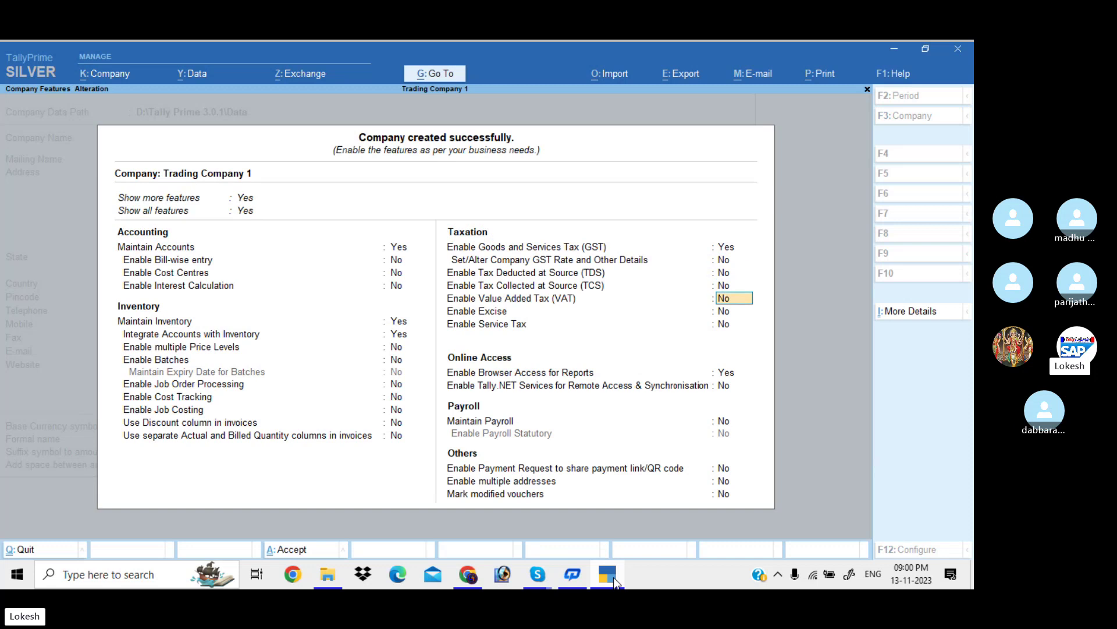
key("Return")
key("Return")
key("Return")
key("n")
key("Return")
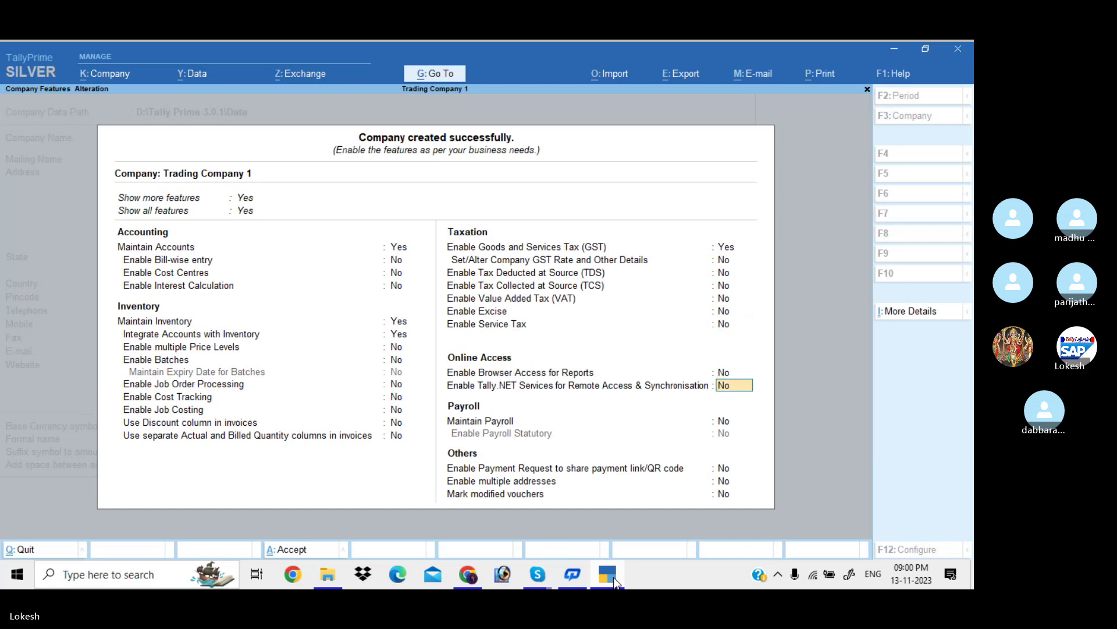
Leave Tally.NET services, payroll, payment requests, multiple addresses and modified-voucher marking off, and save the company features.
key("Return")
key("Return")
key("Return")
key("Return")
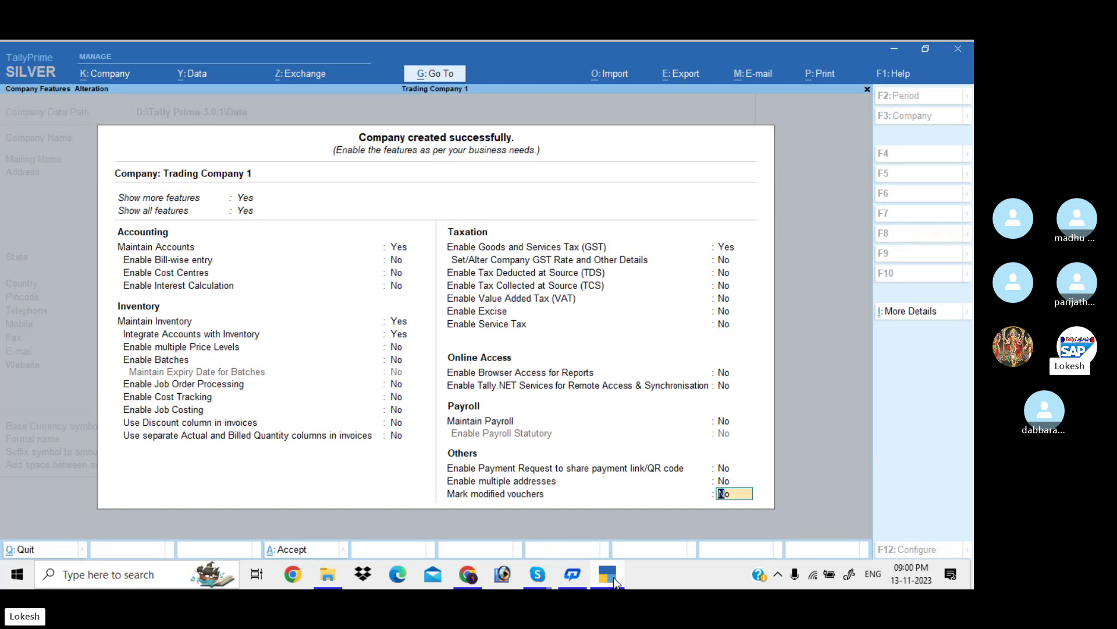
key("Return")
key("Return")
Open voucher entry and start a receipt voucher dated 1-Jul-23.
key("Down")
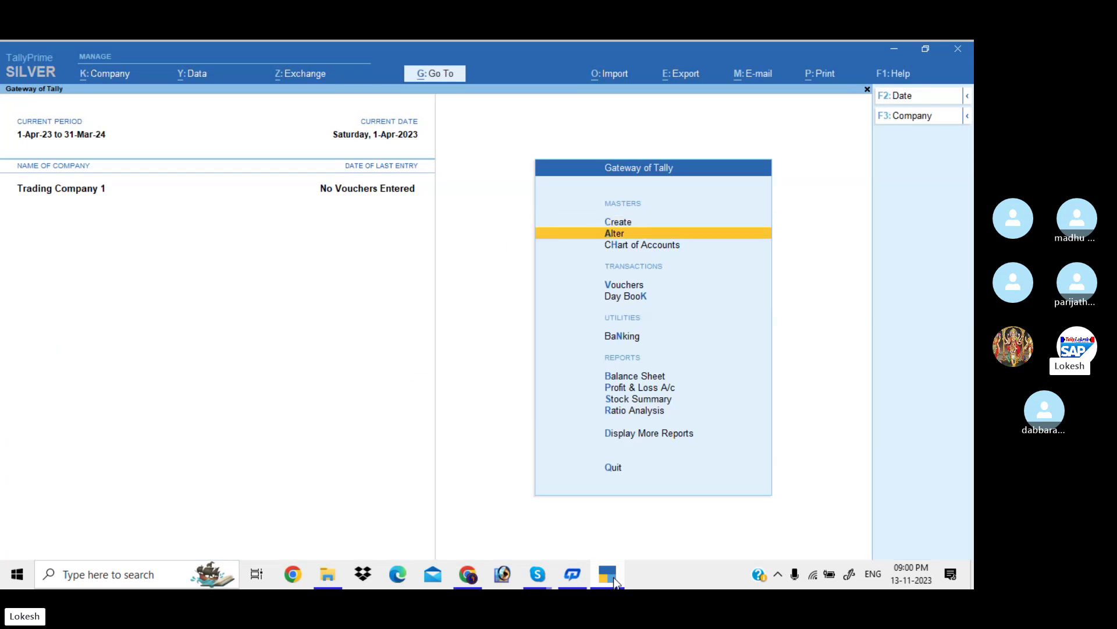
key("Down")
key("Down")
key("Return")
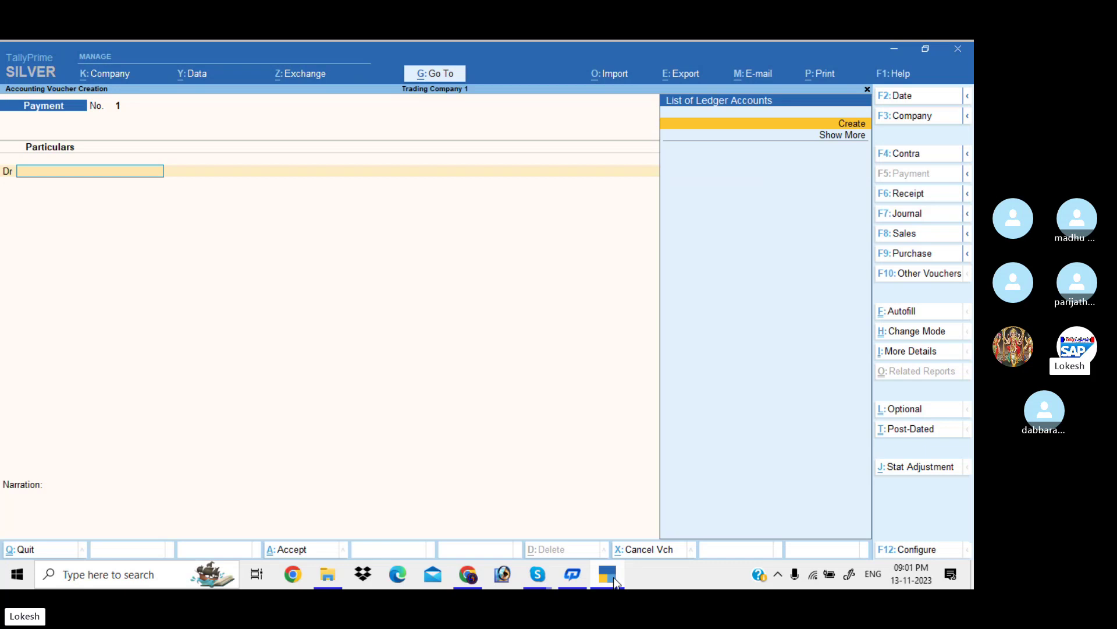
left_click(929, 197)
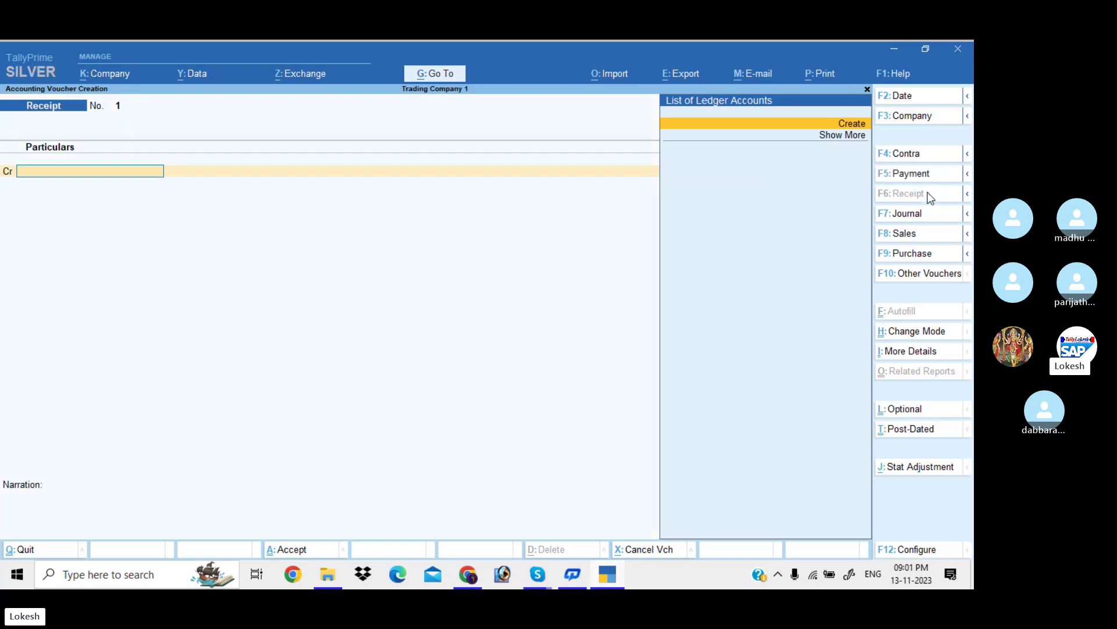
left_click(904, 98)
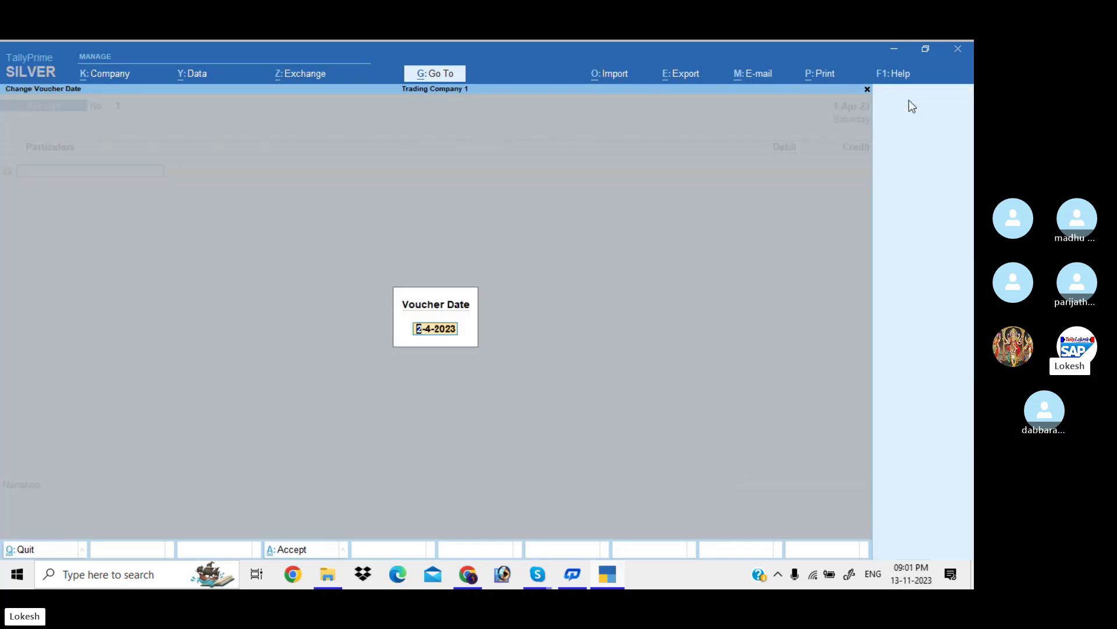
key("BackSpace")
type("1-4")
key("Return")
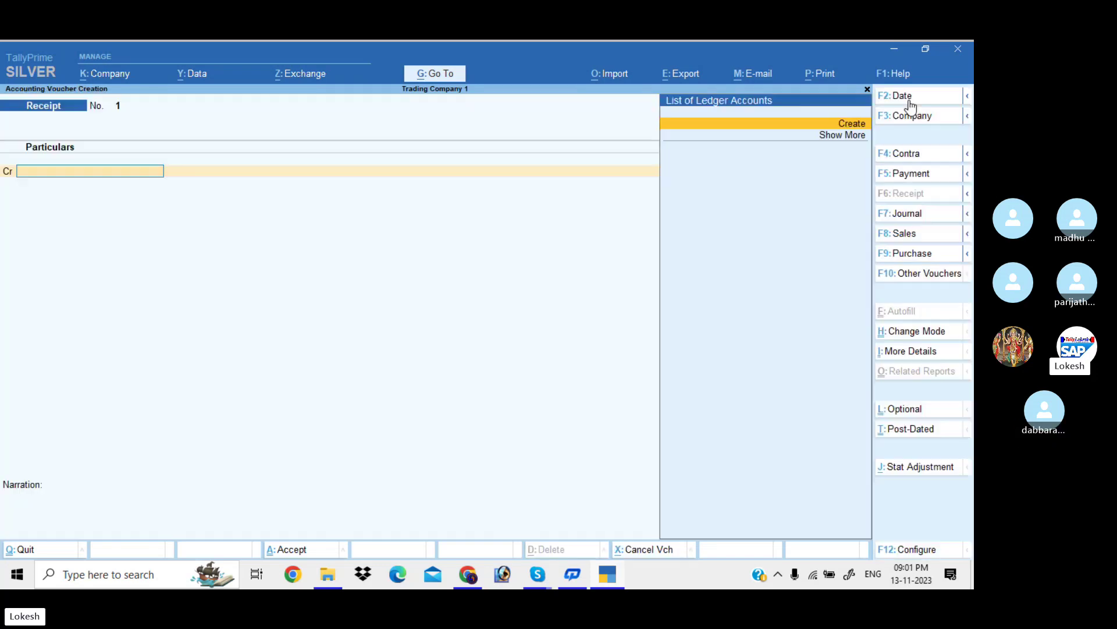
Create a Capital ledger under Capital Account from the receipt's credit line and credit it with 15,00,000.
key("Return")
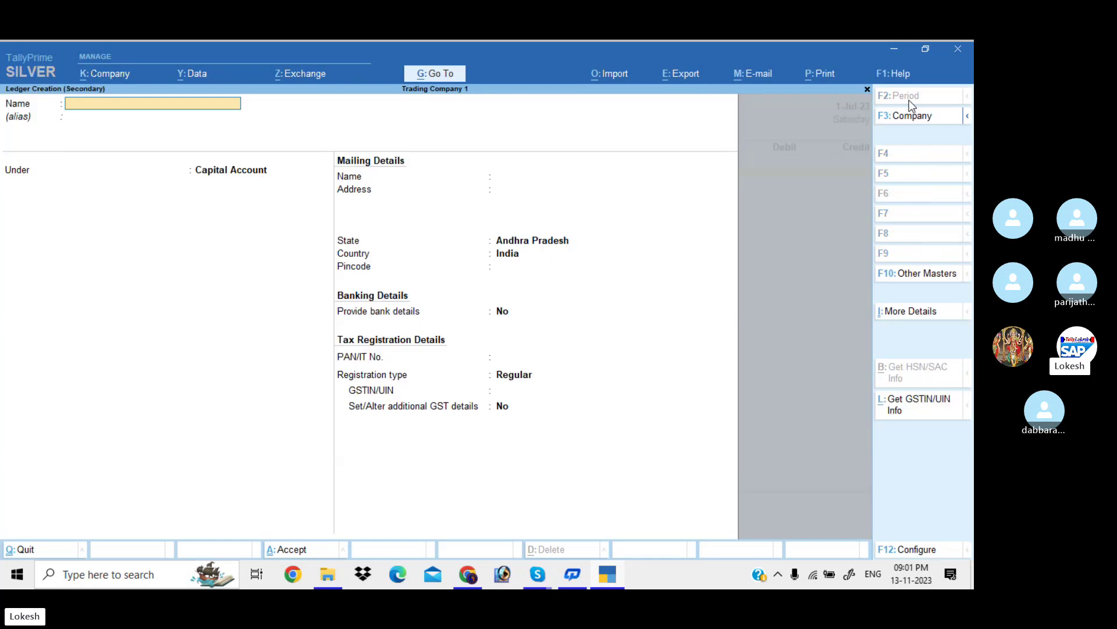
type("Capital")
key("Return")
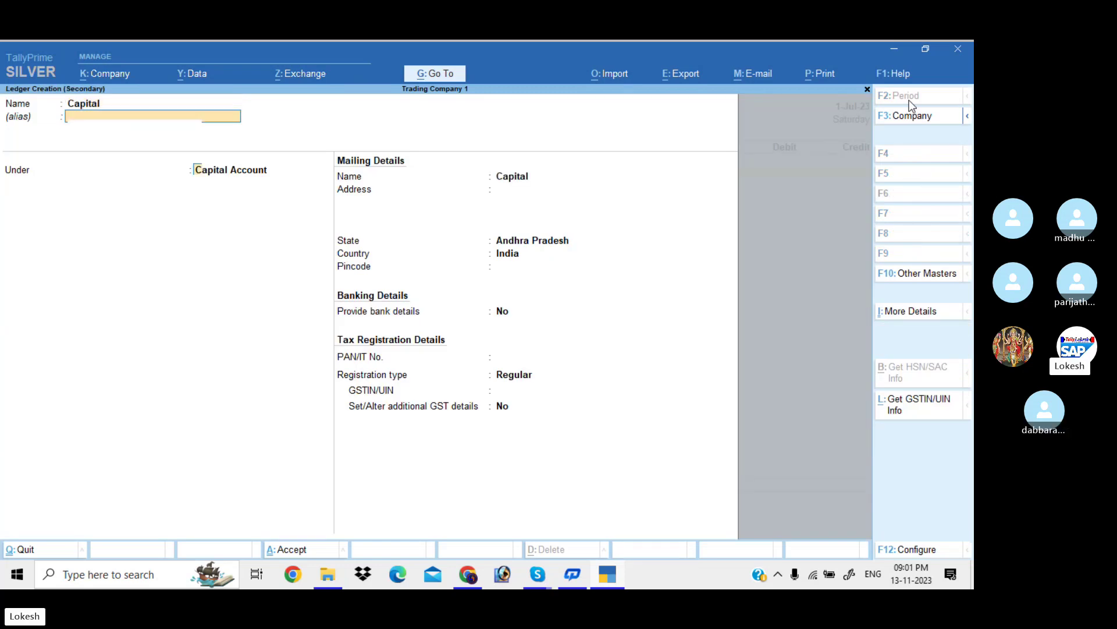
key("Return")
key("Return")
key("ctrl")
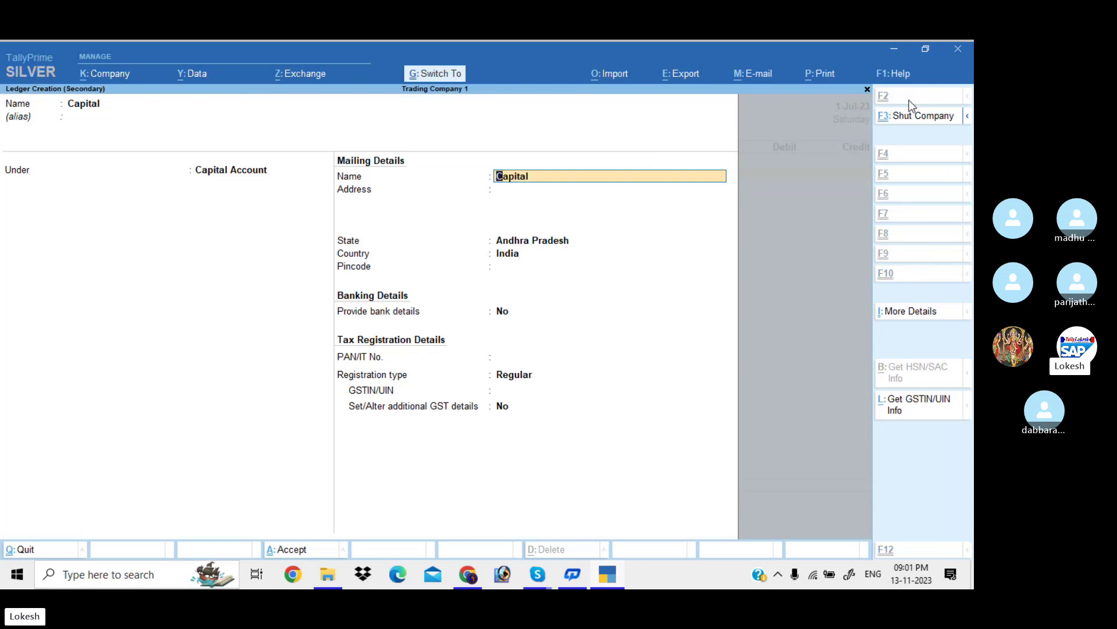
key("ctrl+a")
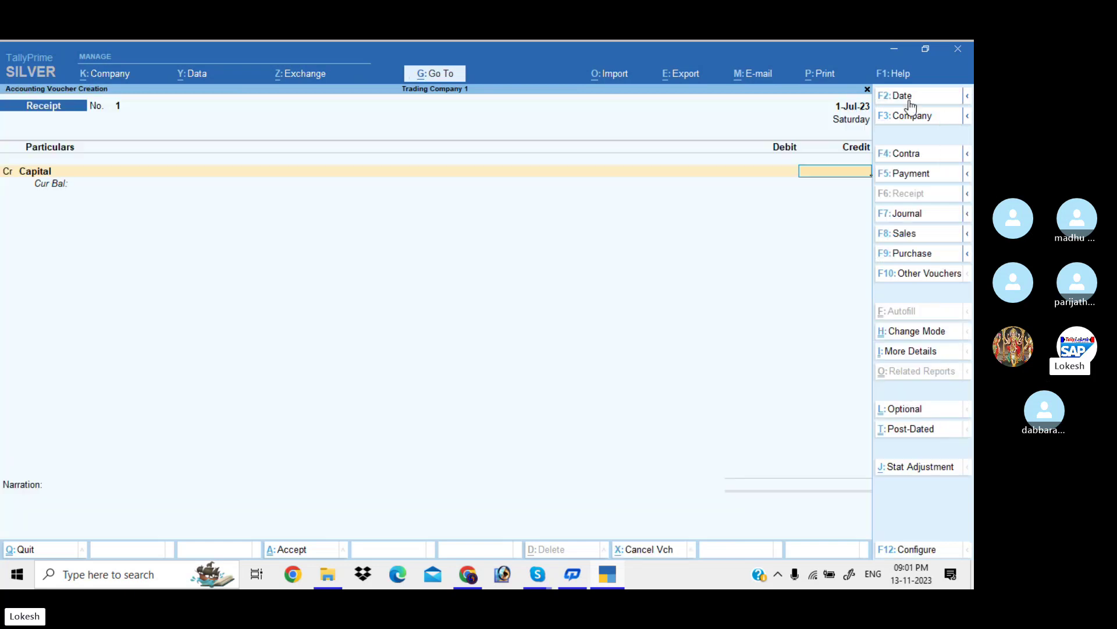
type("1500000")
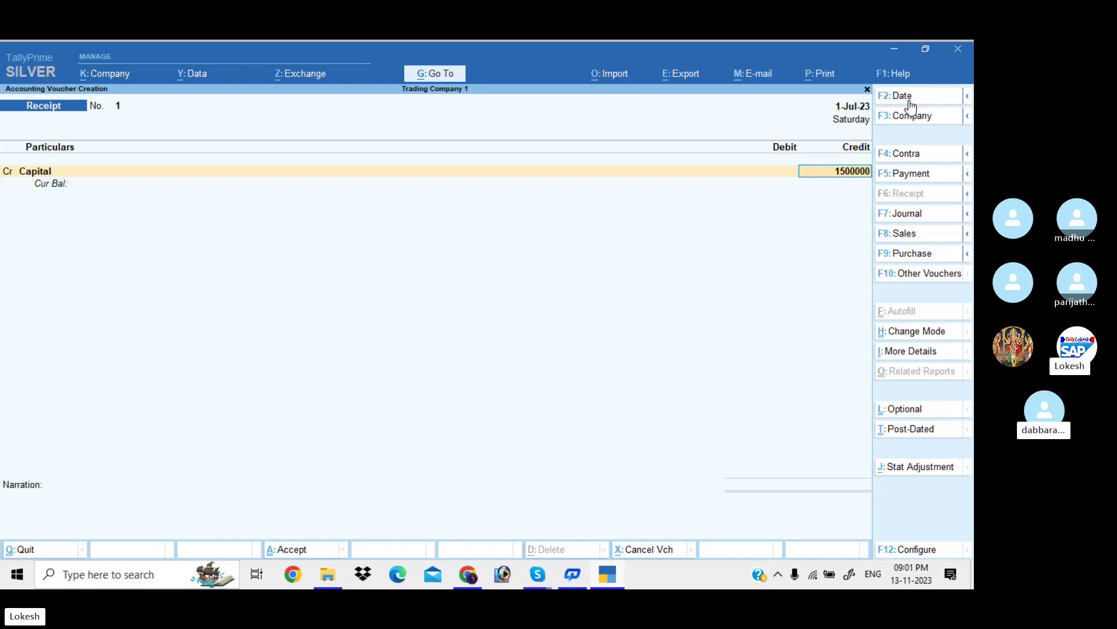
key("Return")
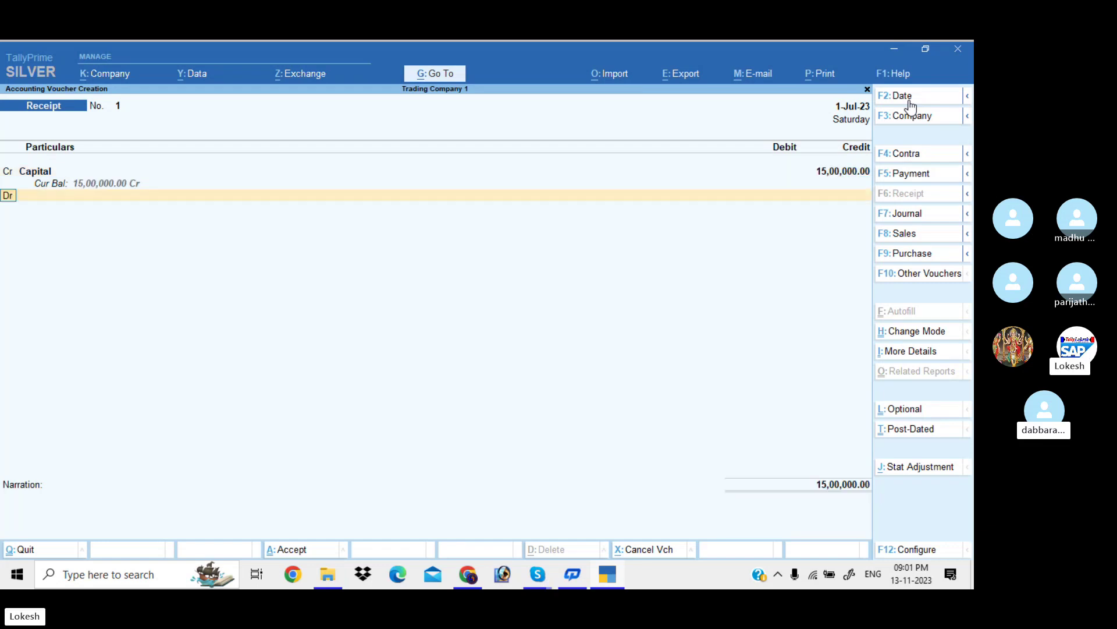
Create an Icici Bank ledger under Bank Accounts for the debit line, keep 15,00,000, and save the receipt voucher.
key("Return")
key("alt+c")
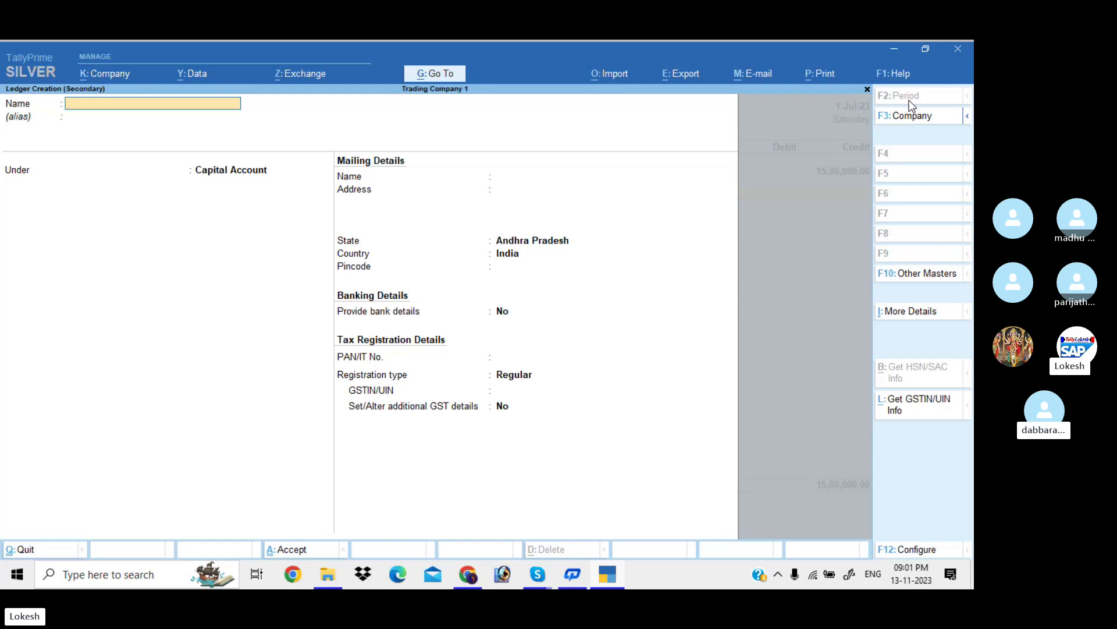
type("Icici")
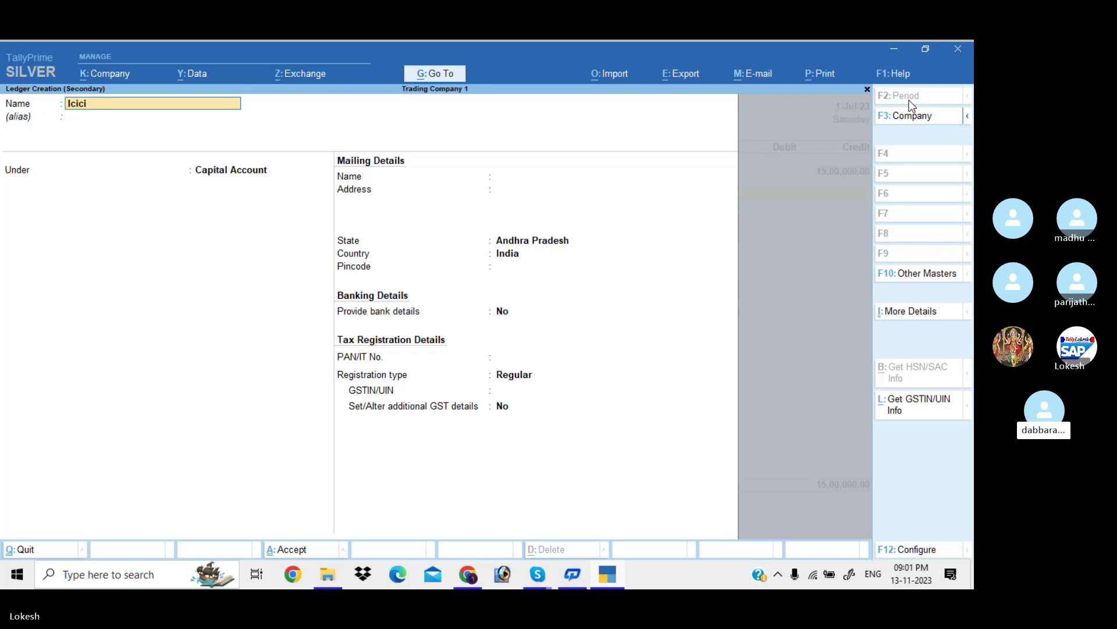
type(" bank")
key("Return")
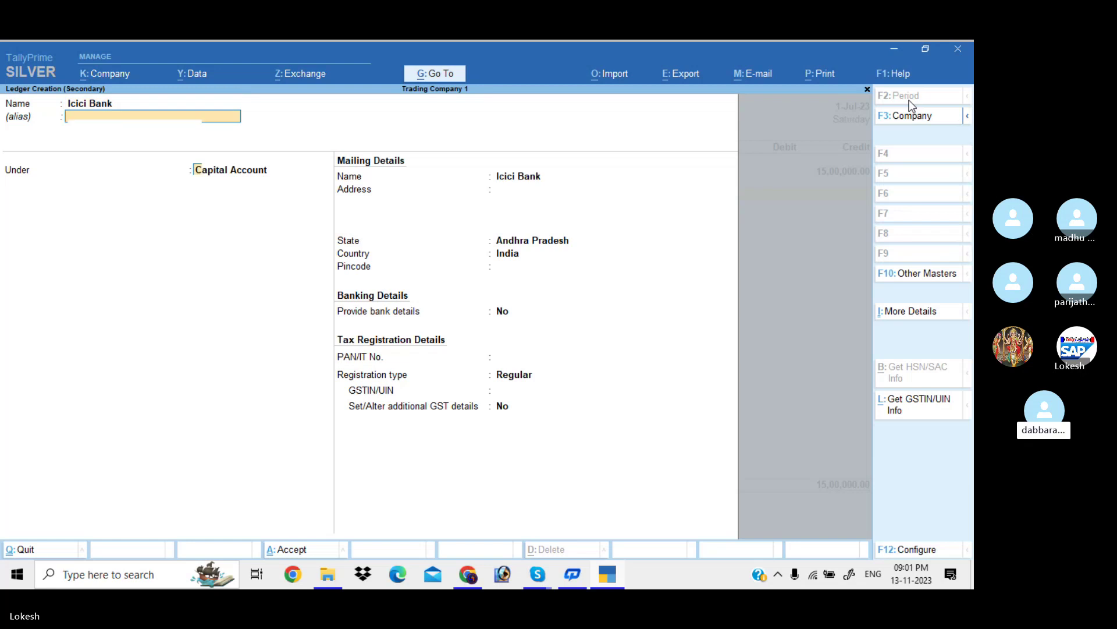
key("Return")
type("ba")
key("Return")
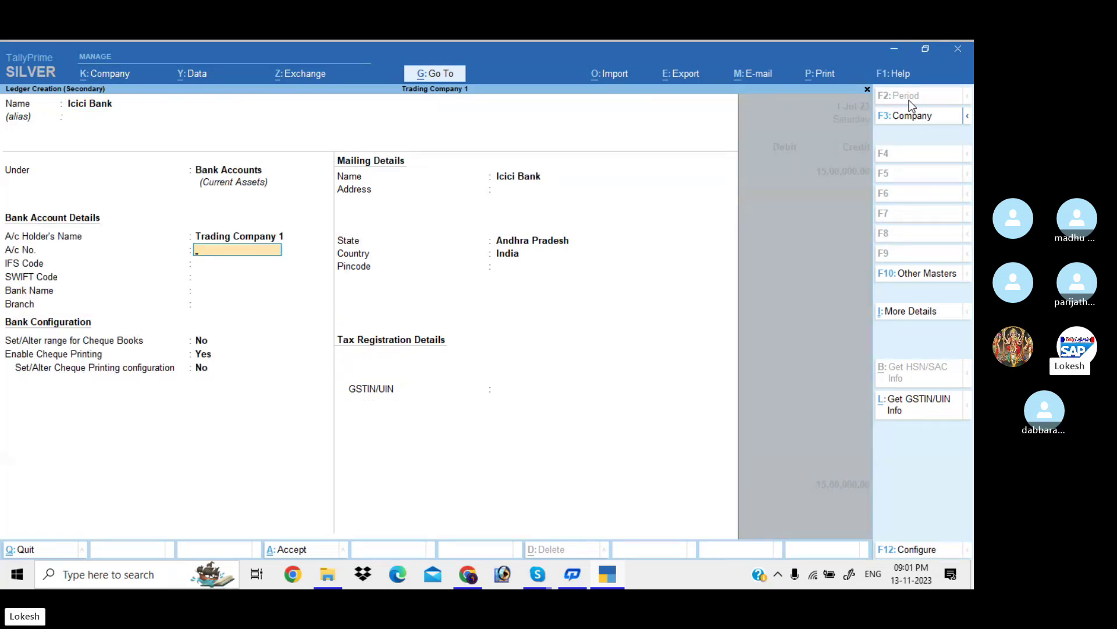
key("ctrl+a")
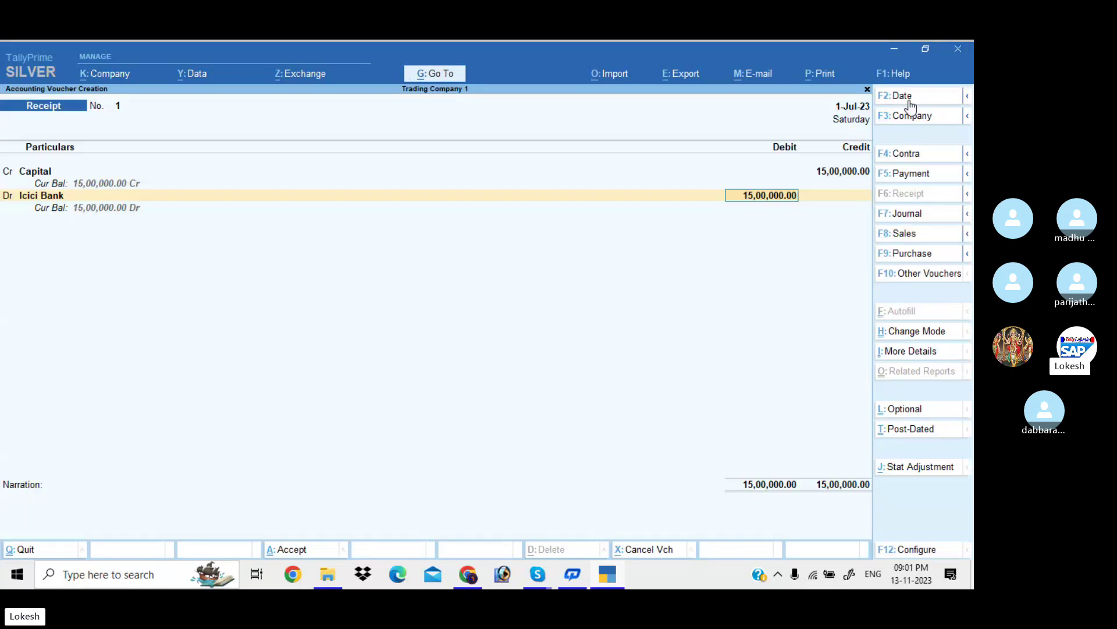
key("ctrl")
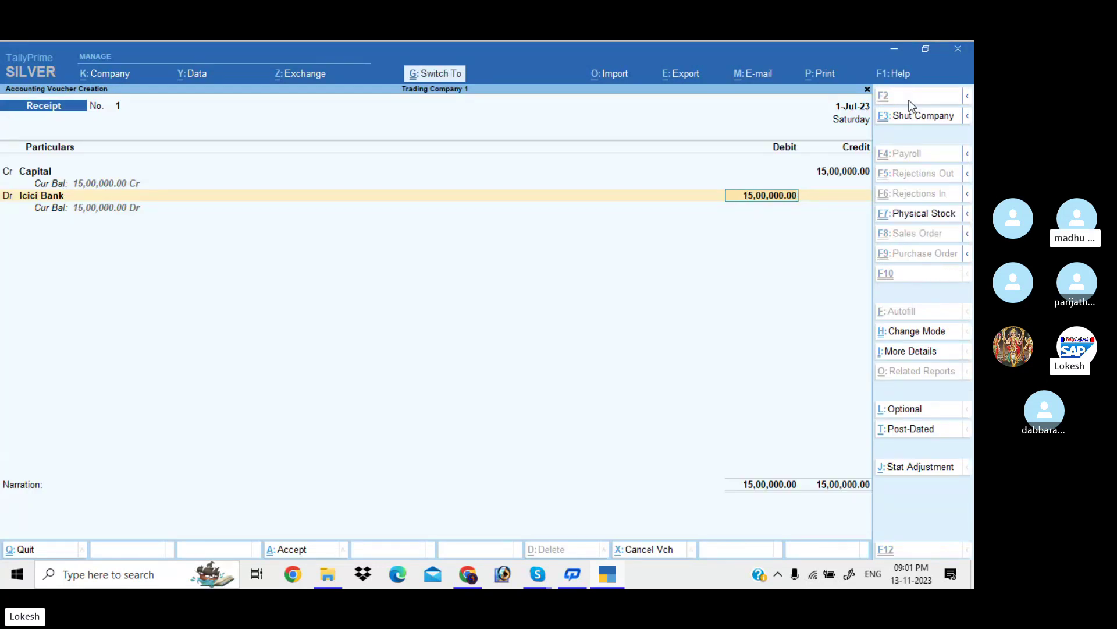
key("ctrl+a")
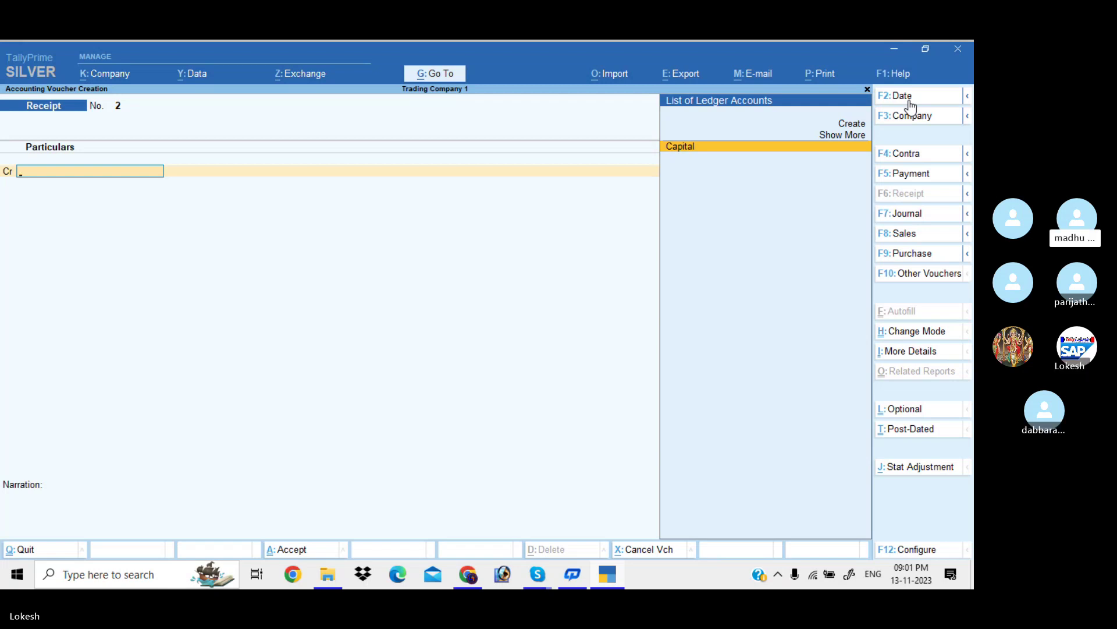
Start a contra voucher and credit Icici Bank with 50,000.
left_click(939, 155)
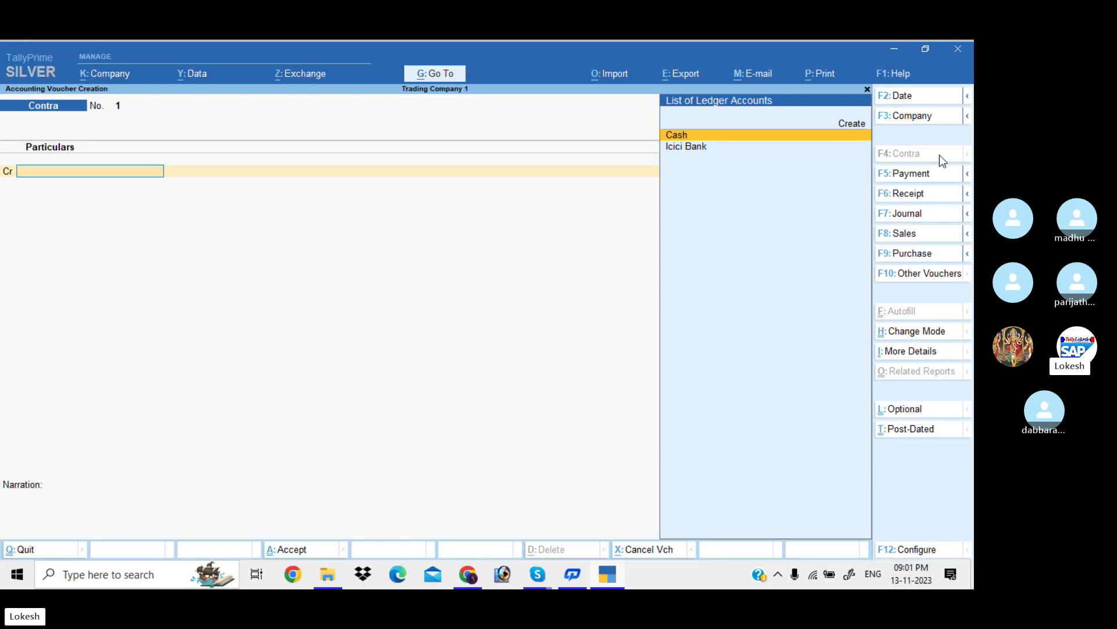
key("Down")
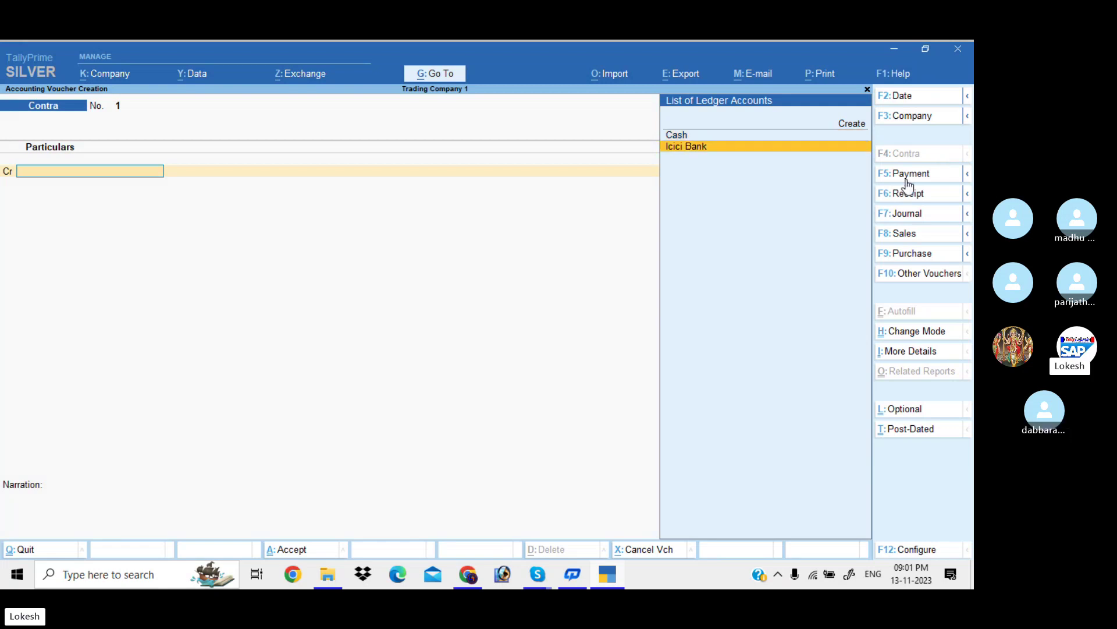
key("Return")
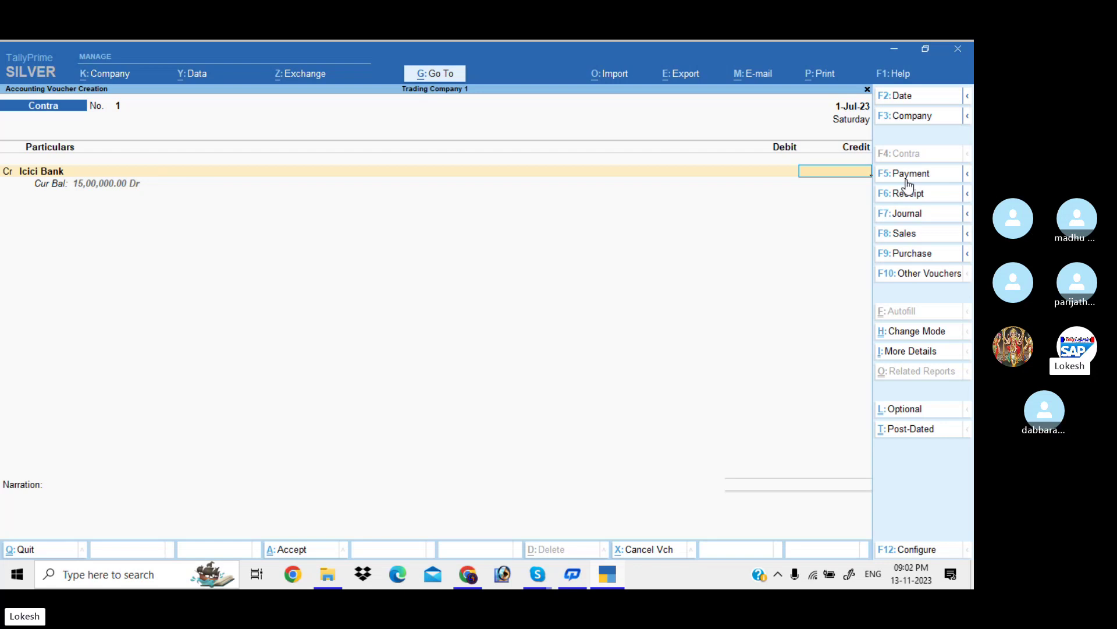
type("500000")
key("Return")
Debit Cash with 50,000 and save the contra voucher.
key("Return")
key("Return")
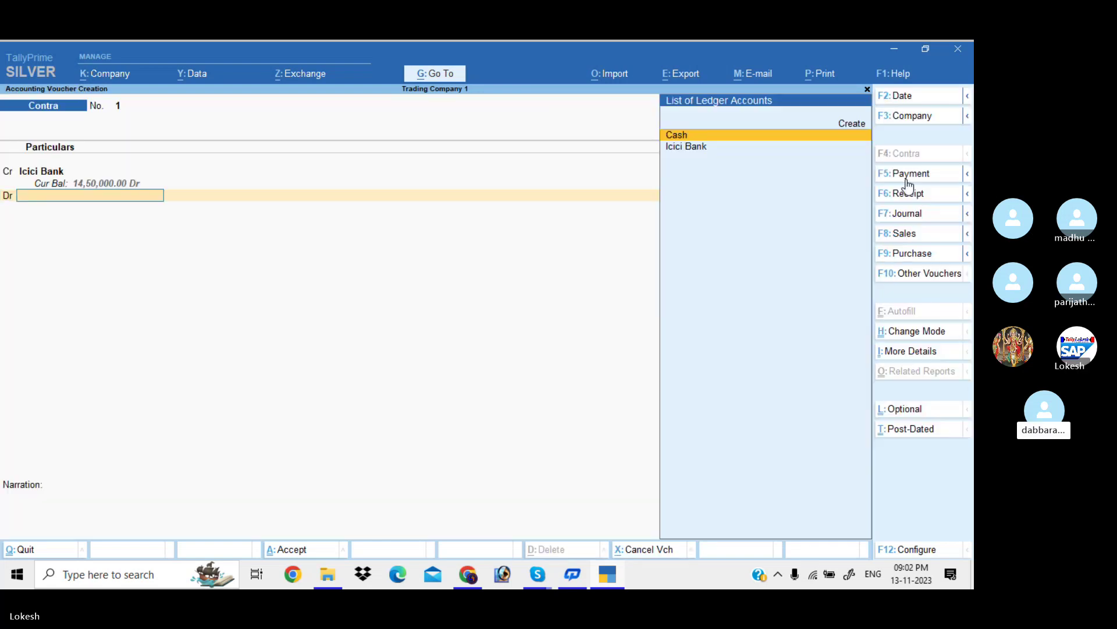
key("Return")
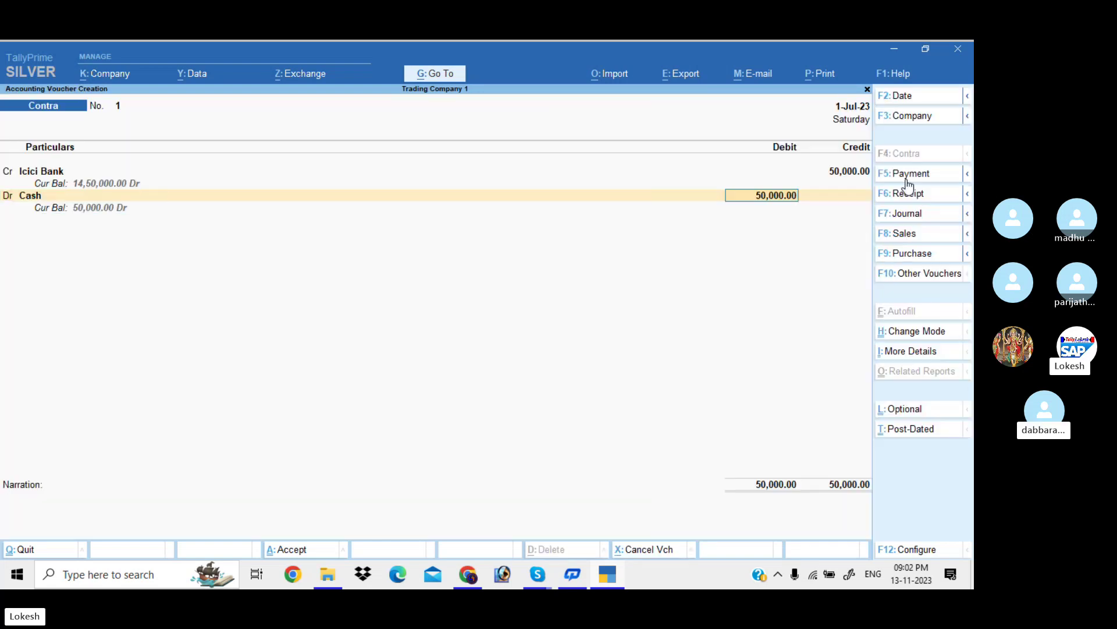
key("Return")
key("Return")
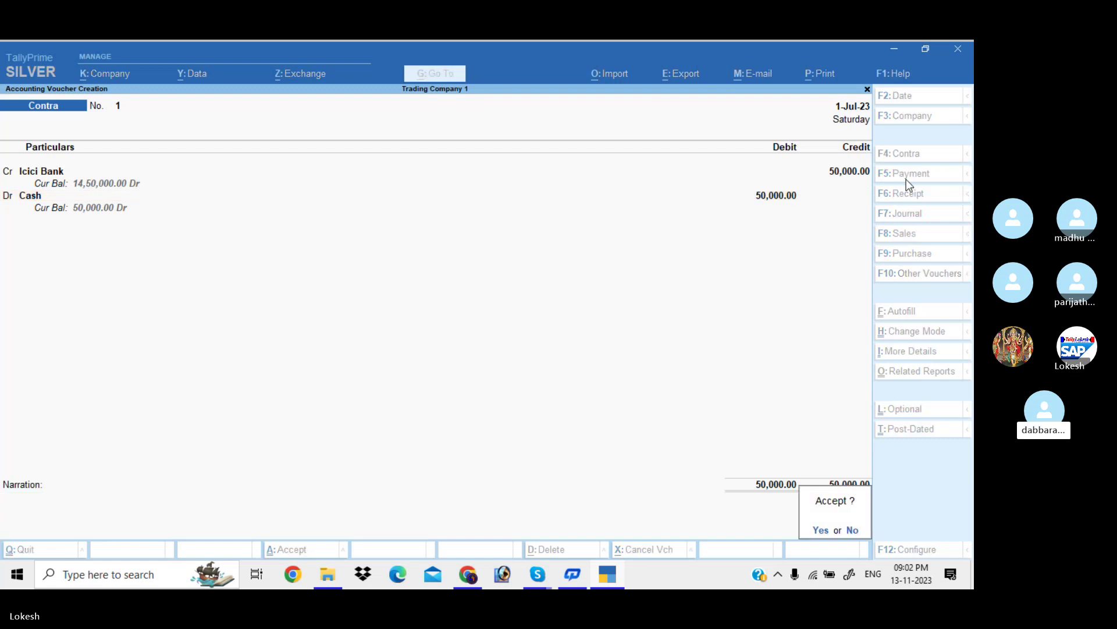
key("Return")
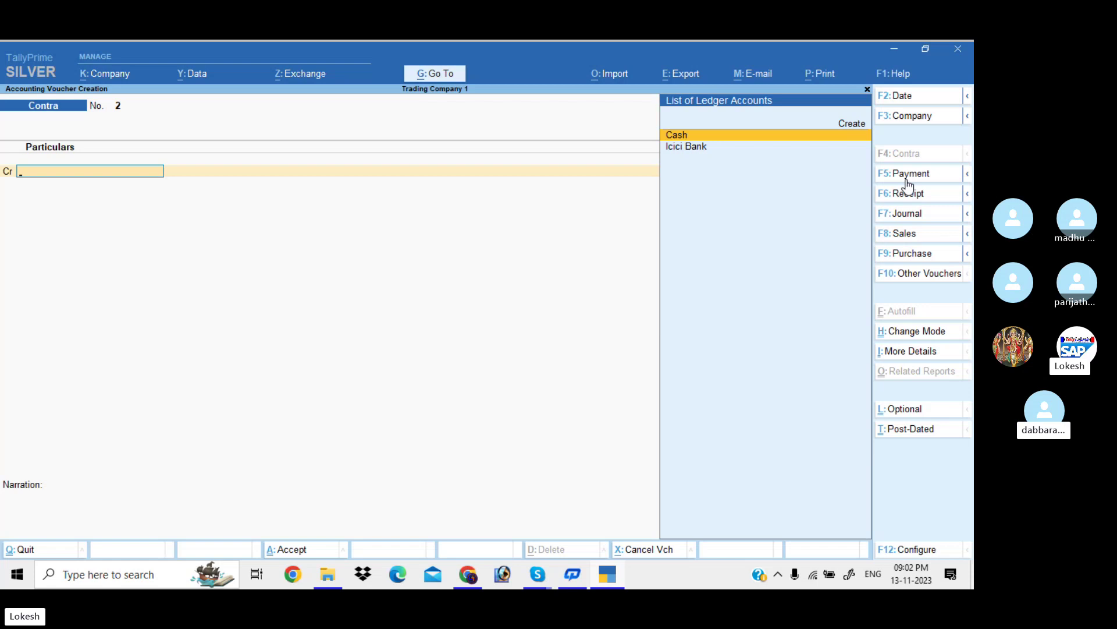
Start a payment voucher and create a Furniture and Fixtures ledger under Fixed Assets for its debit line.
left_click(932, 173)
key("alt+c")
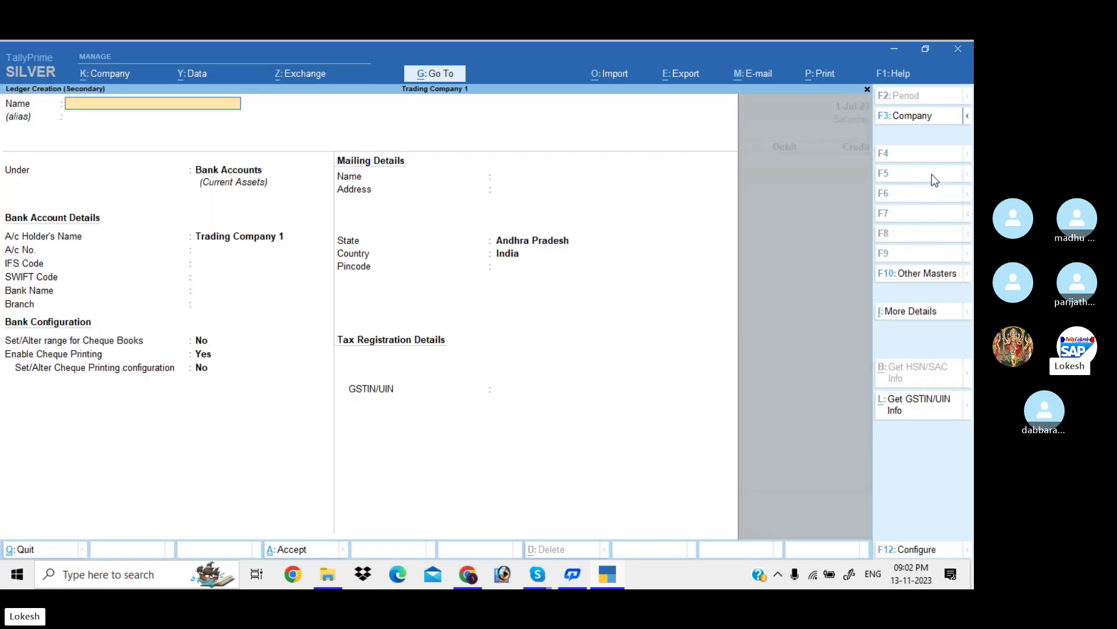
type("Furniture and Fixtures")
key("Return")
key("Return")
type("fi")
key("Return")
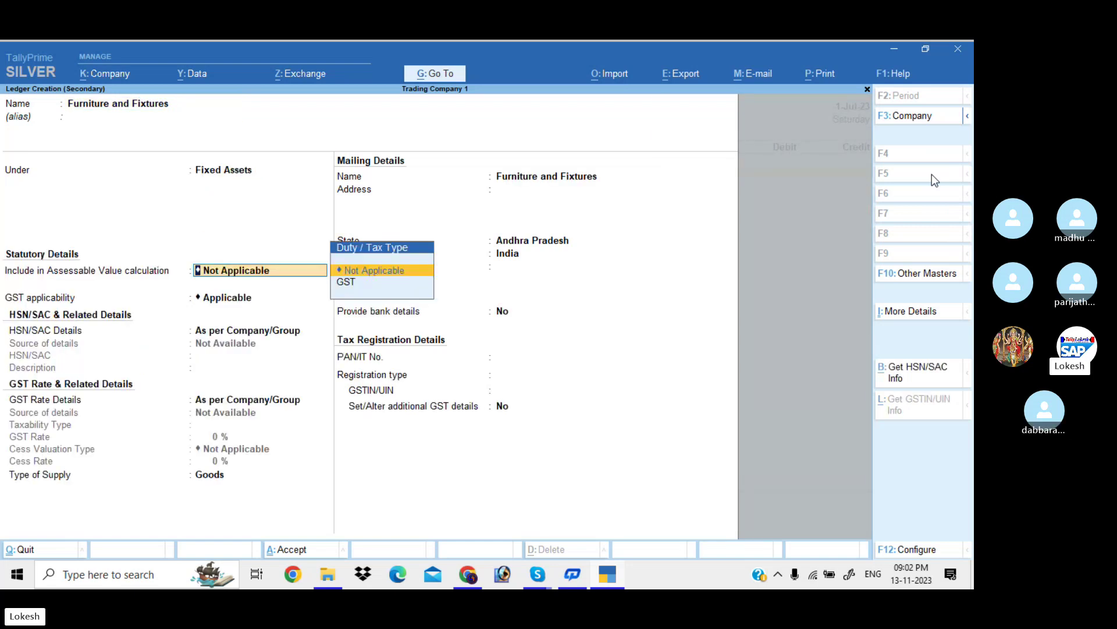
key("ctrl+a")
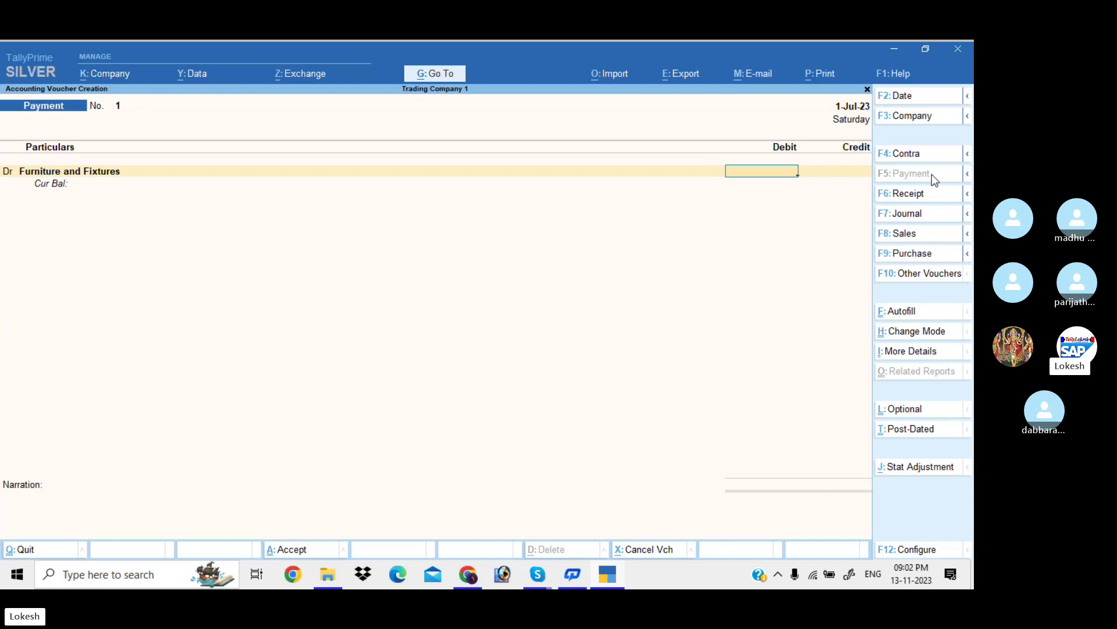
Debit Furniture and Fixtures with 1,50,000, credit Icici Bank with the same amount, and save the payment voucher.
type("150000")
key("Return")
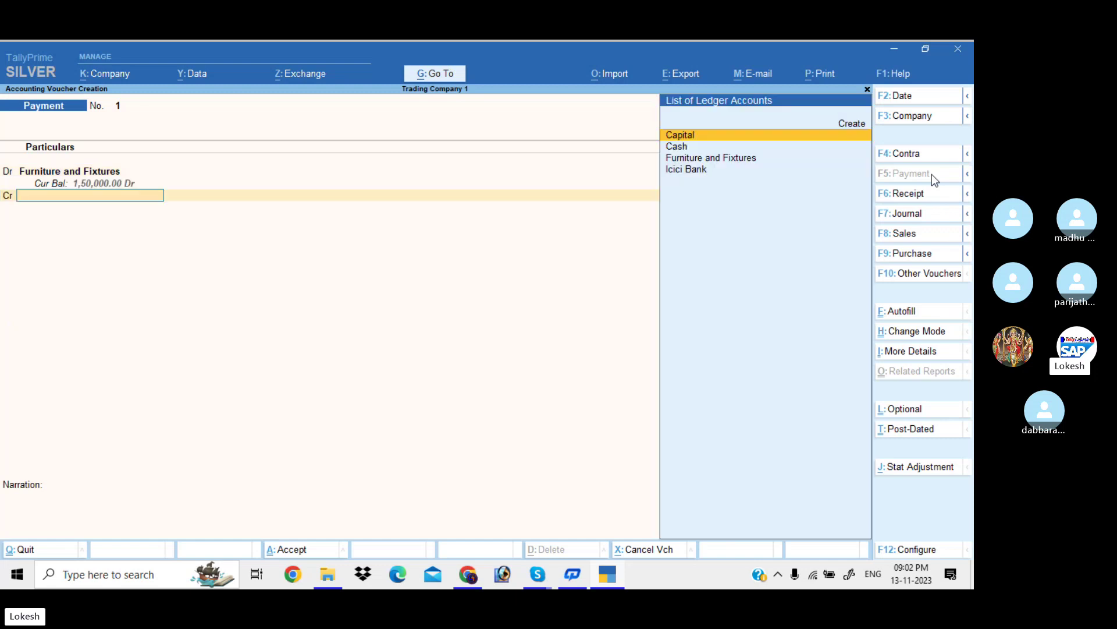
key("Down")
key("Down")
key("Down")
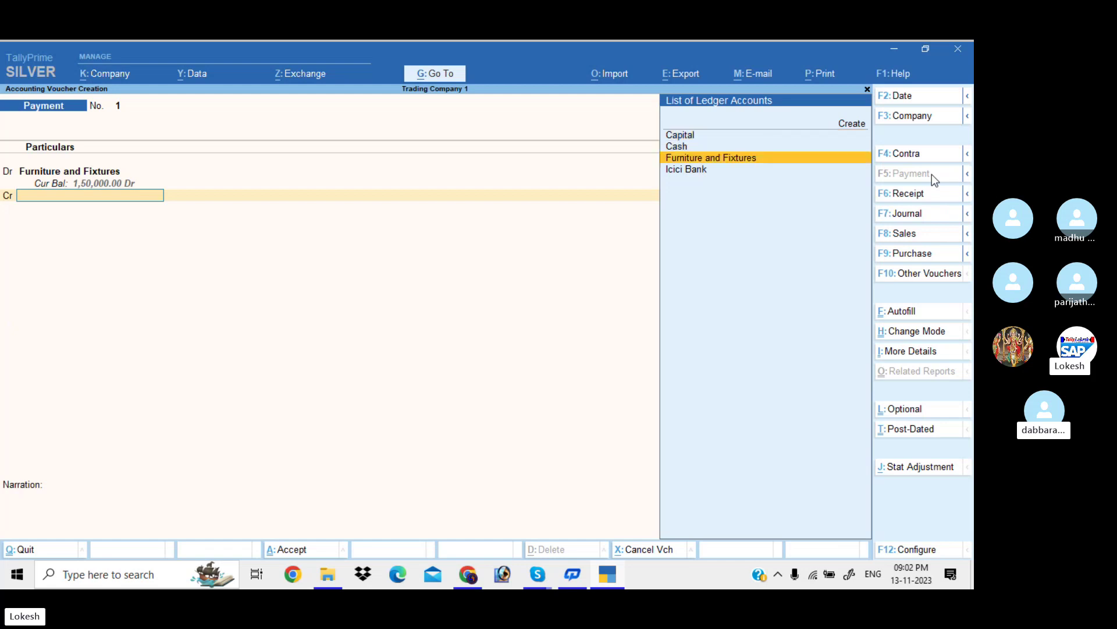
key("Return")
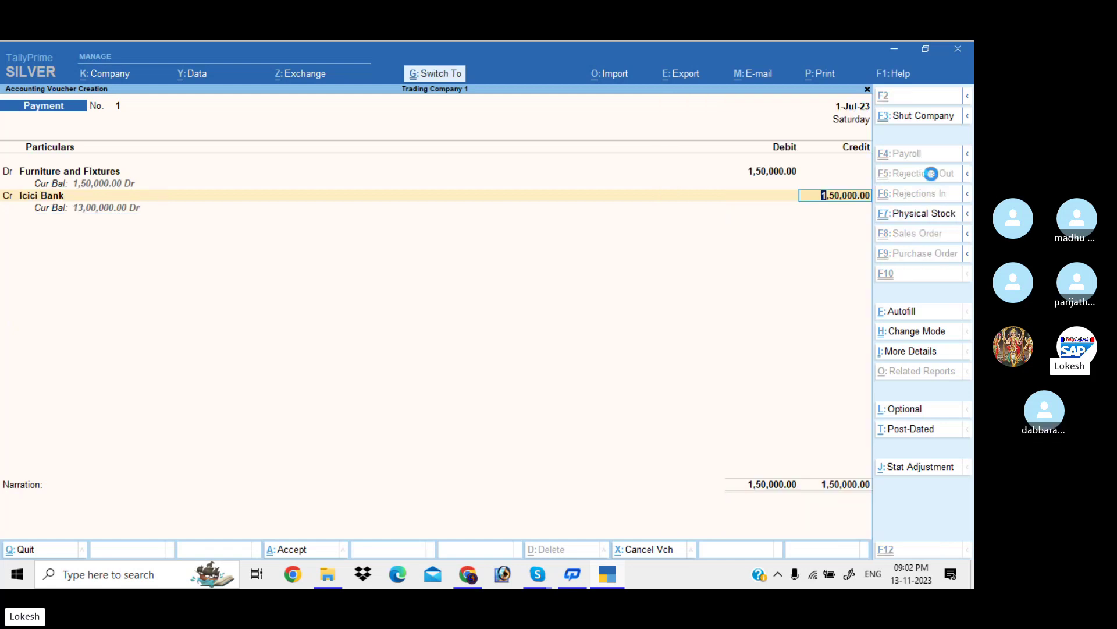
key("ctrl+a")
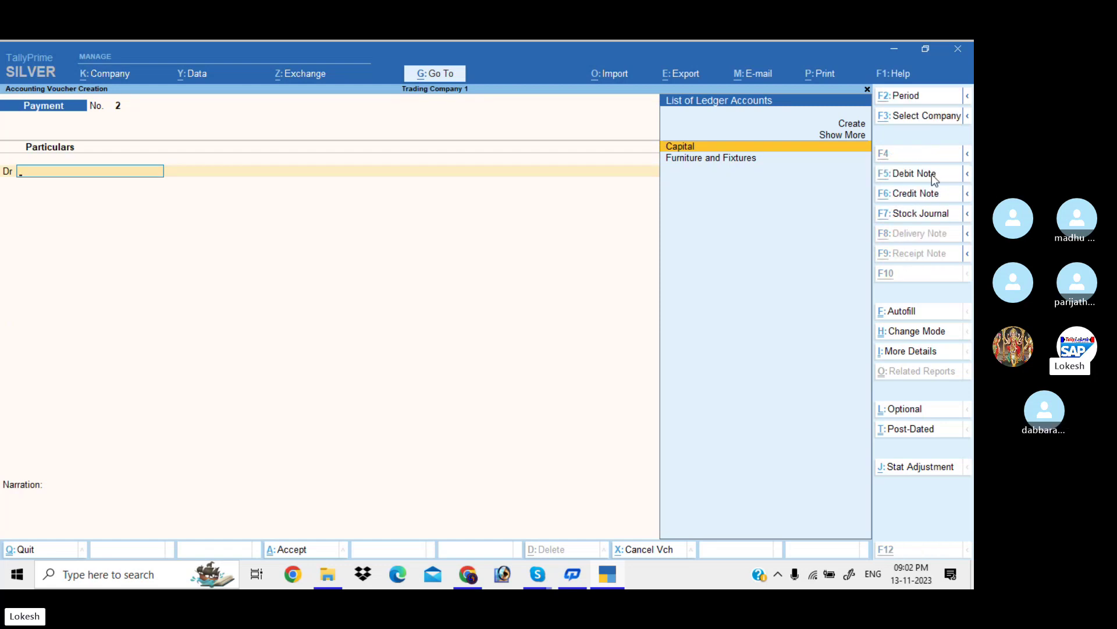
Create a ledger named Sd Office under Deposits (Asset) for the payment voucher's debit line.
key("alt+c")
type("Sd office")
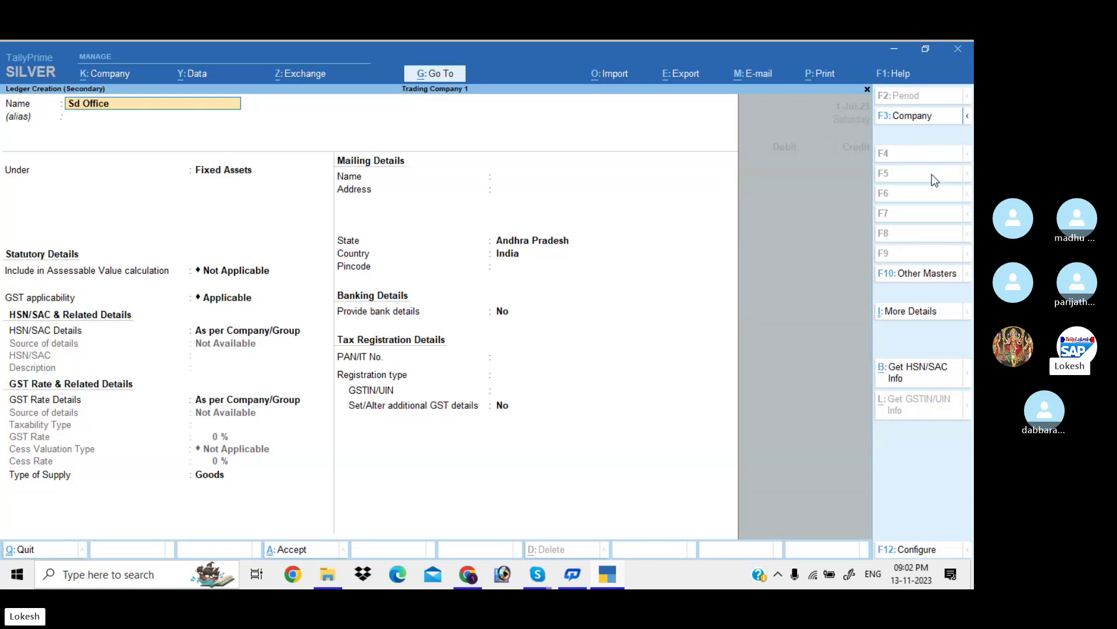
key("Return")
type("De")
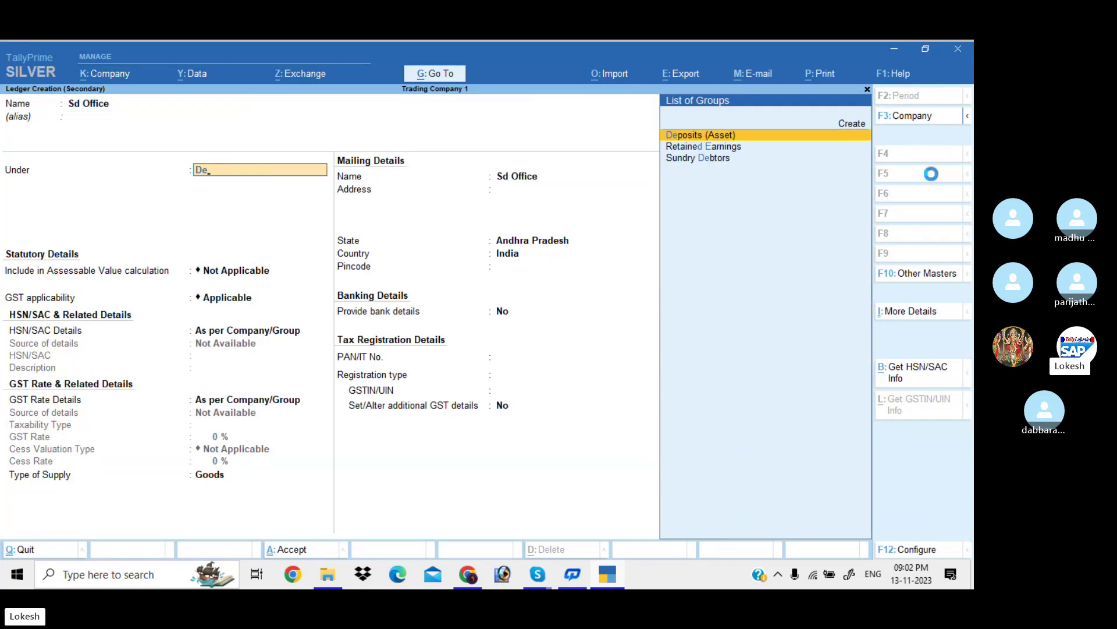
key("Return")
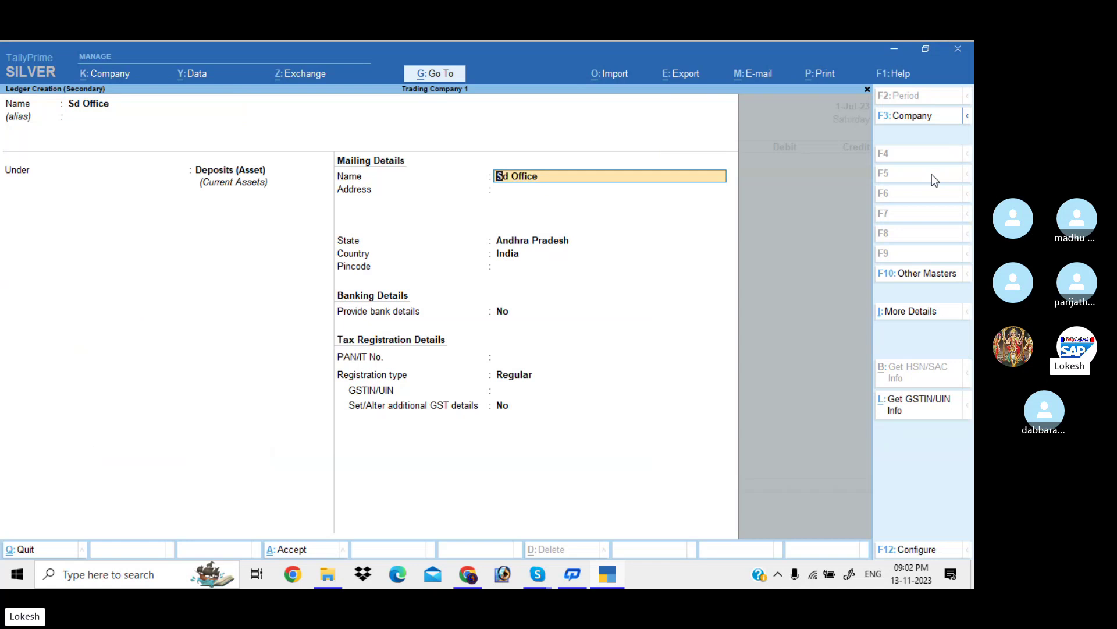
key("ctrl+a")
Debit Sd Office with 25,000, credit Icici Bank with the same amount, and save the payment voucher.
type("25000")
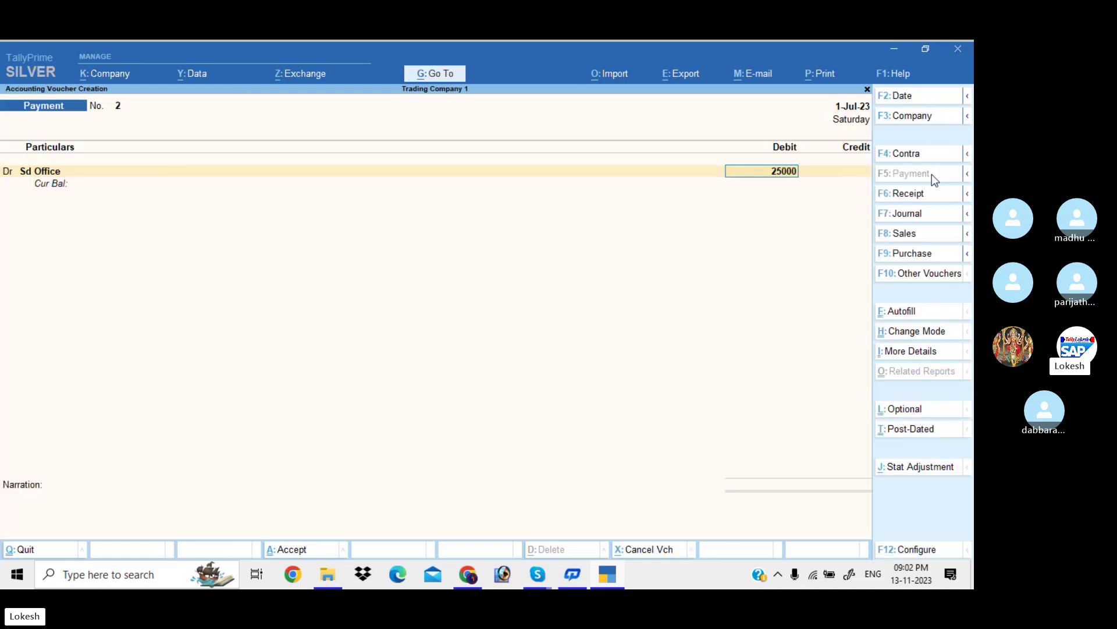
key("Return")
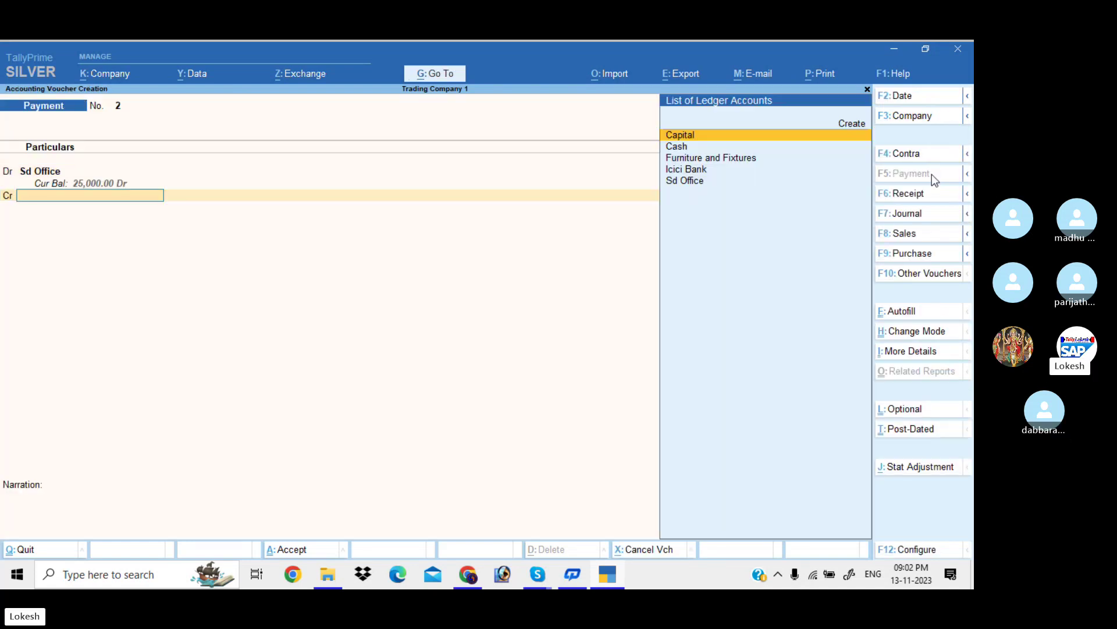
type("I")
key("Return")
key("Return")
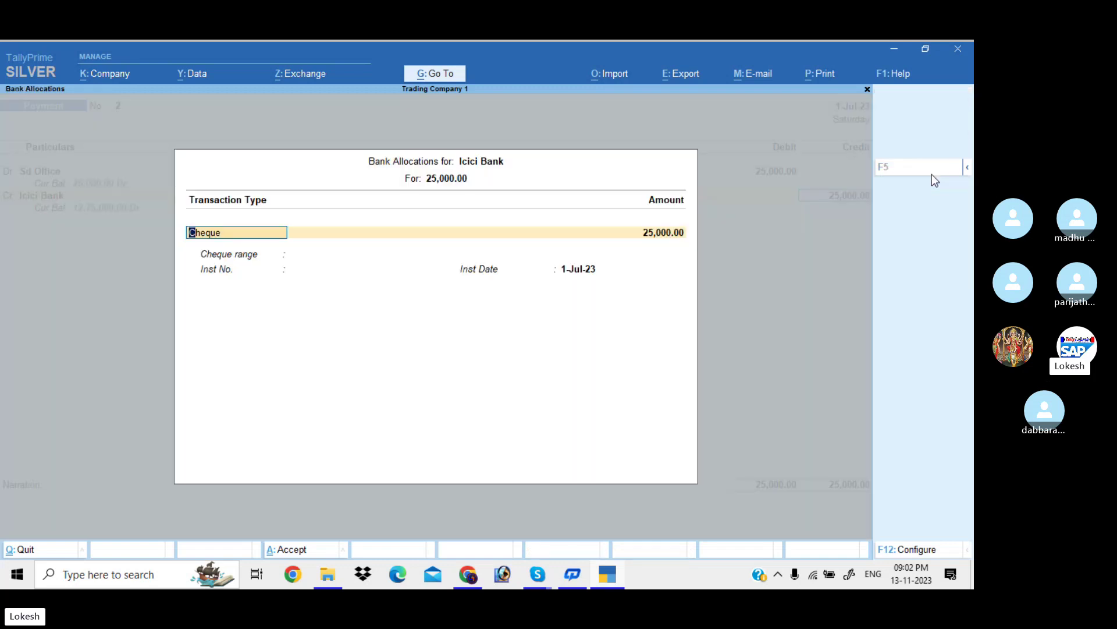
key("ctrl+a")
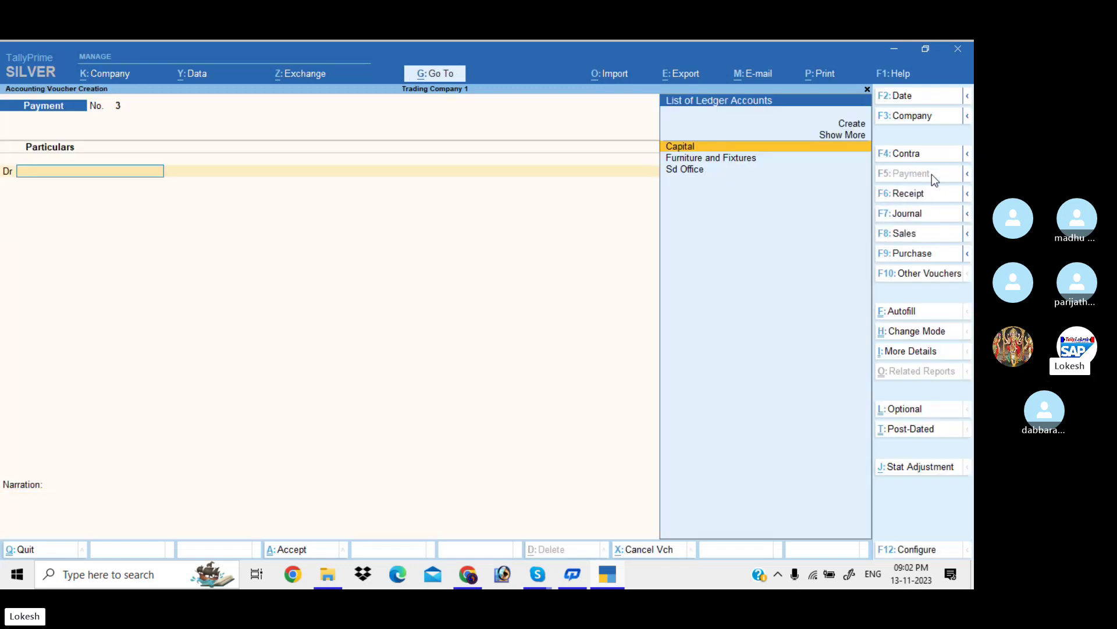
Create a Cell Phone ledger under Fixed Assets in the new payment voucher and debit it with 5,500.
key("alt+c")
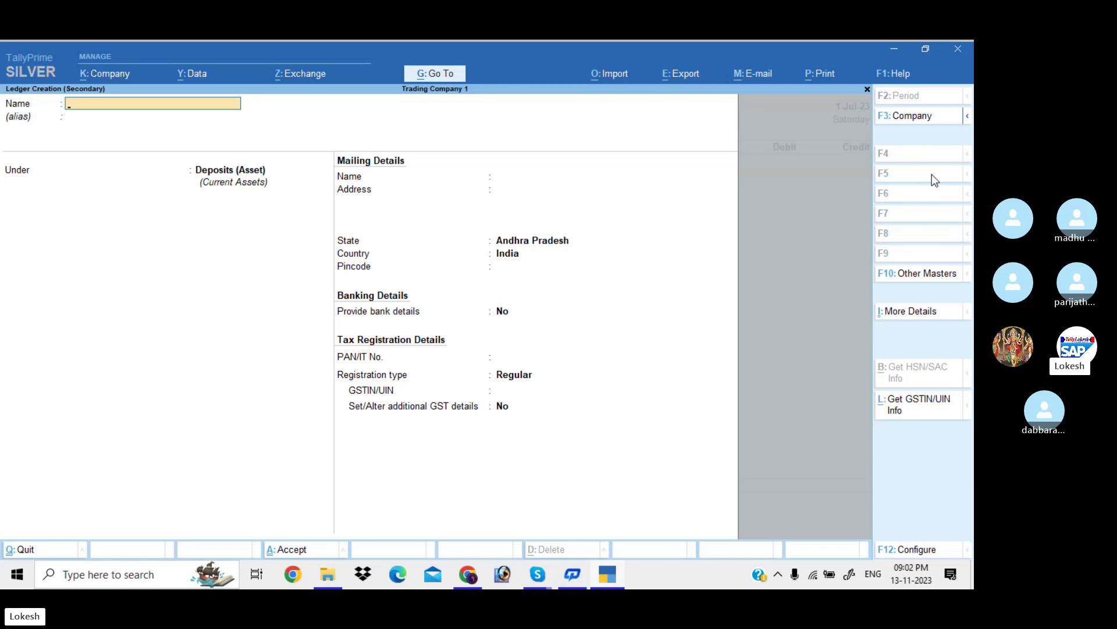
type("Cell Phone")
key("Return")
key("Return")
type("fi")
key("Return")
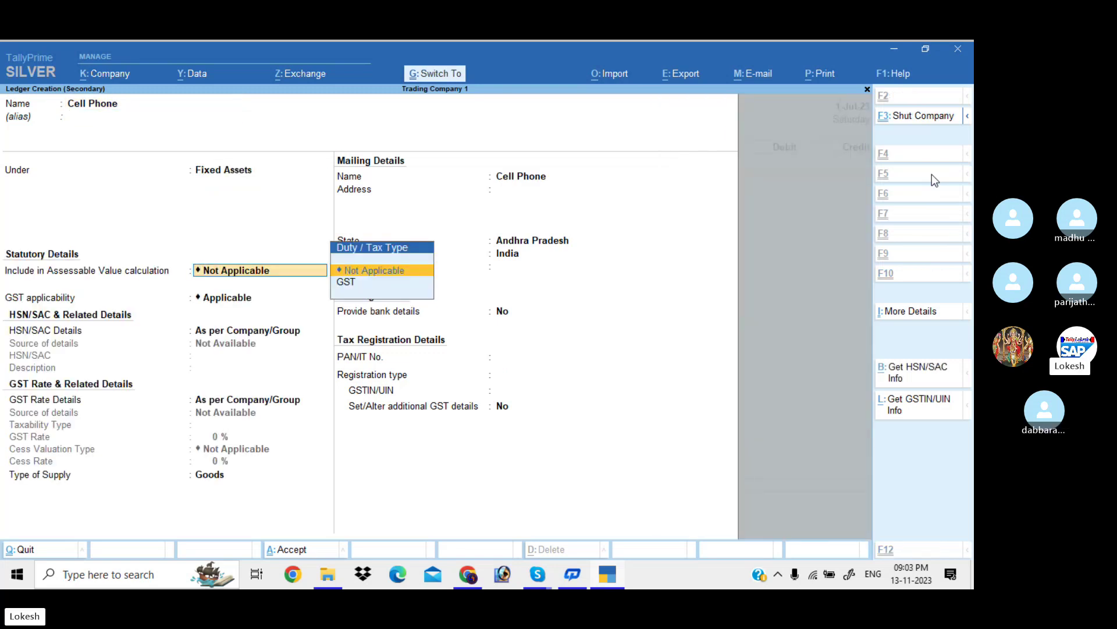
key("ctrl+a")
type("5500")
key("Return")
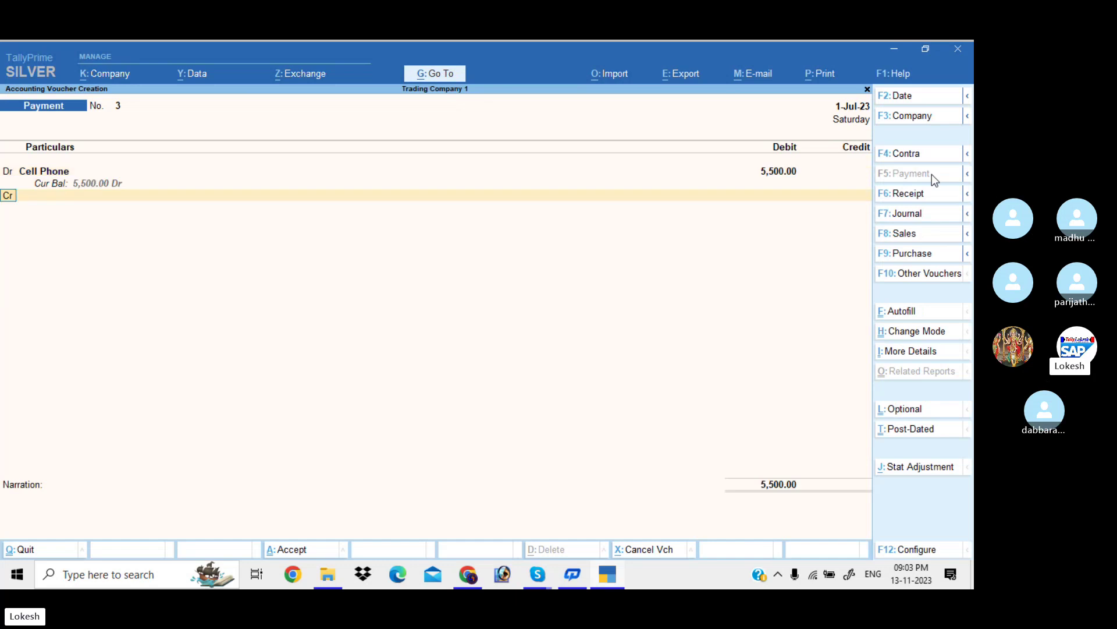
Add a second debit line with a new Computer ledger under Fixed Assets for 25,000.
key("Return")
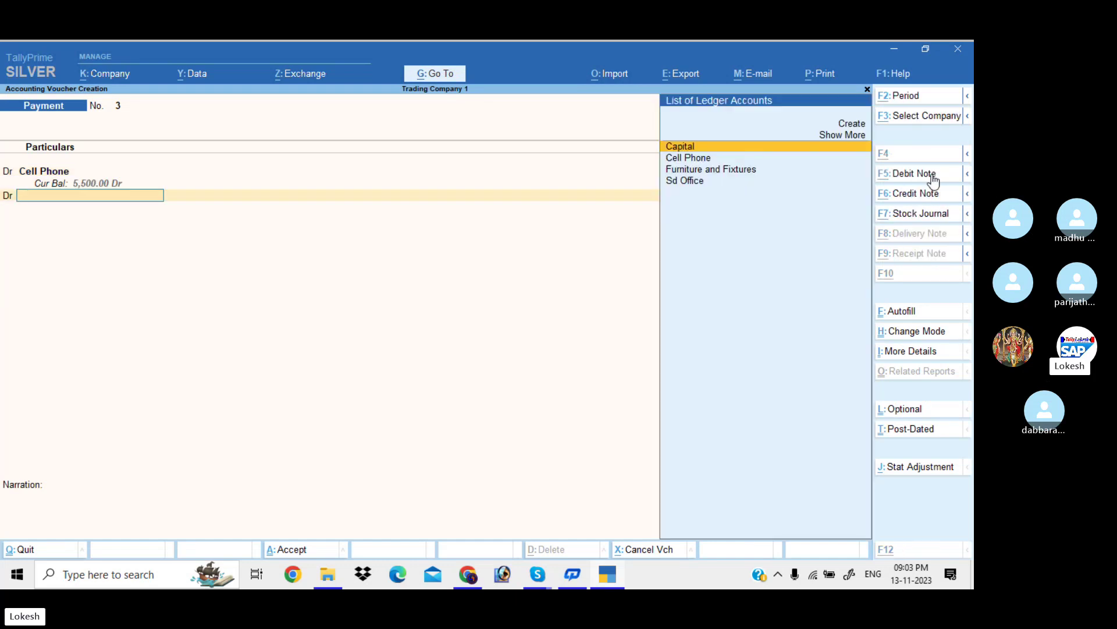
key("alt+c")
type("Computer")
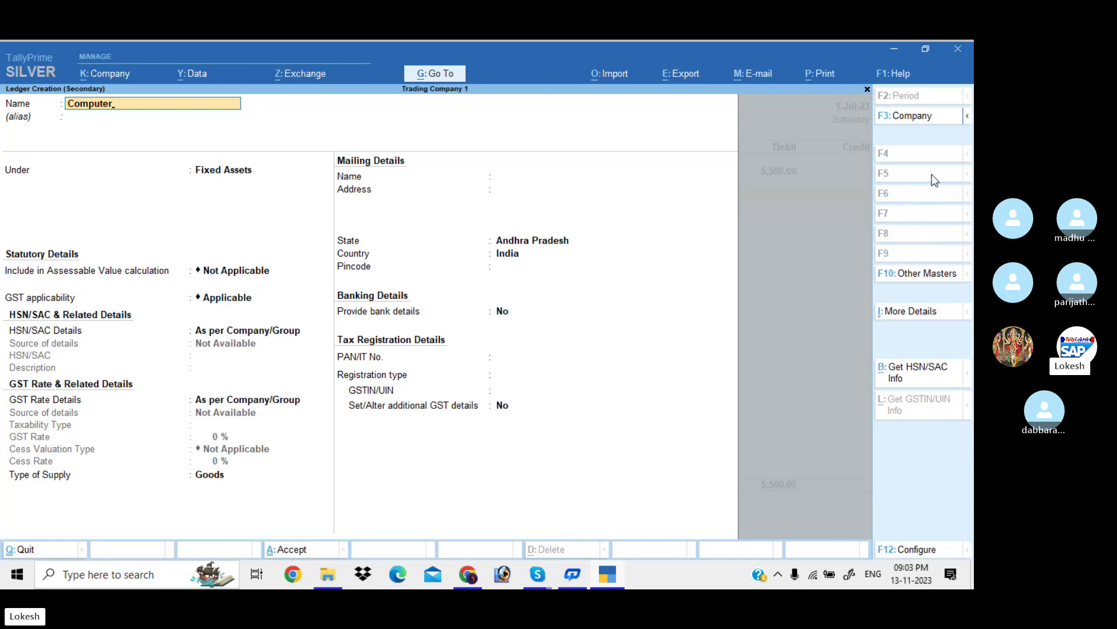
key("Return")
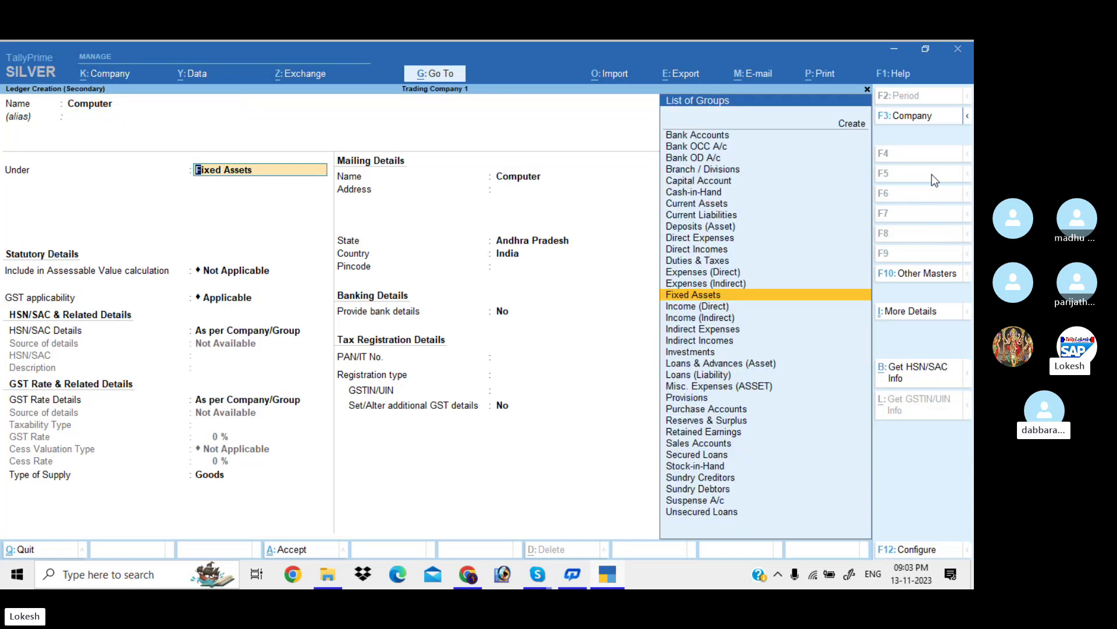
key("ctrl")
key("ctrl+a")
type("25000")
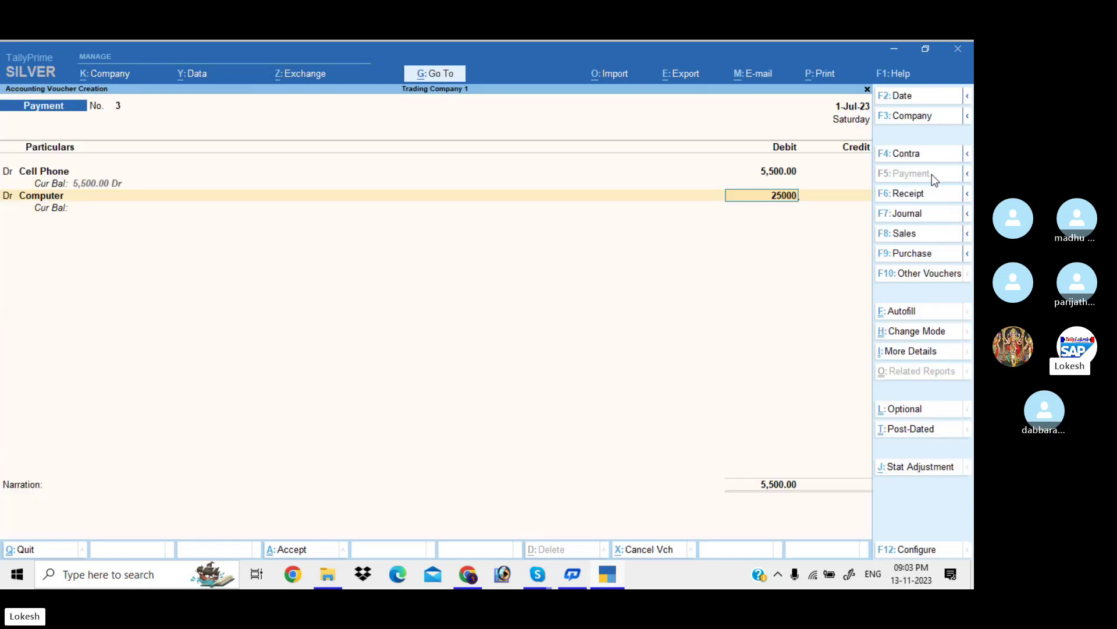
key("Return")
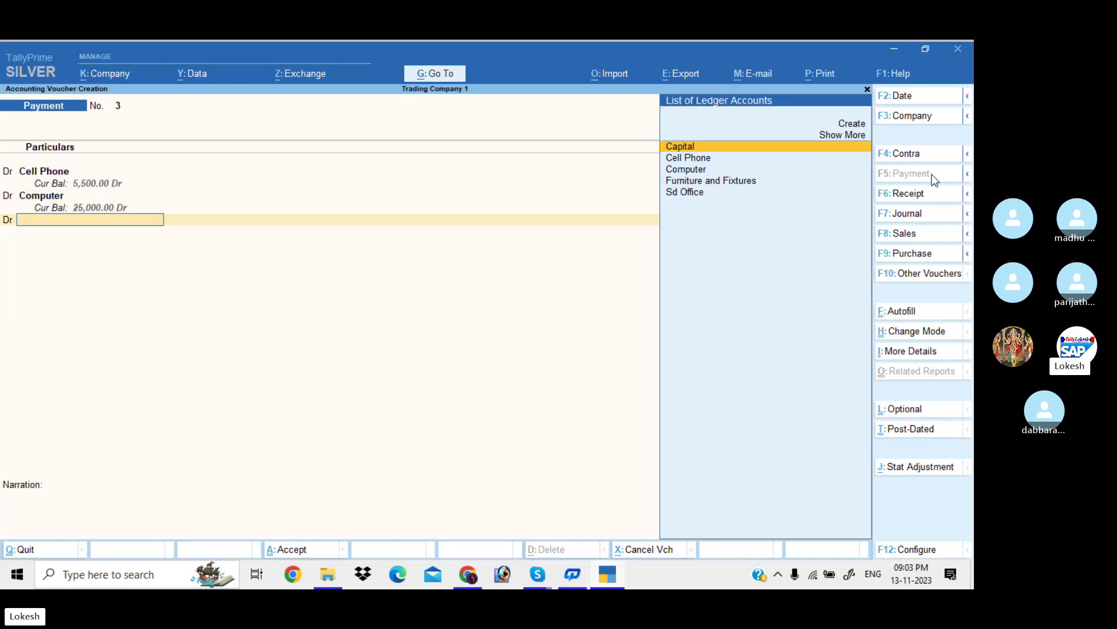
Add a third debit line with a new Electrical Fittings ledger under Fixed Assets for 5,000.
key("alt")
key("alt+c")
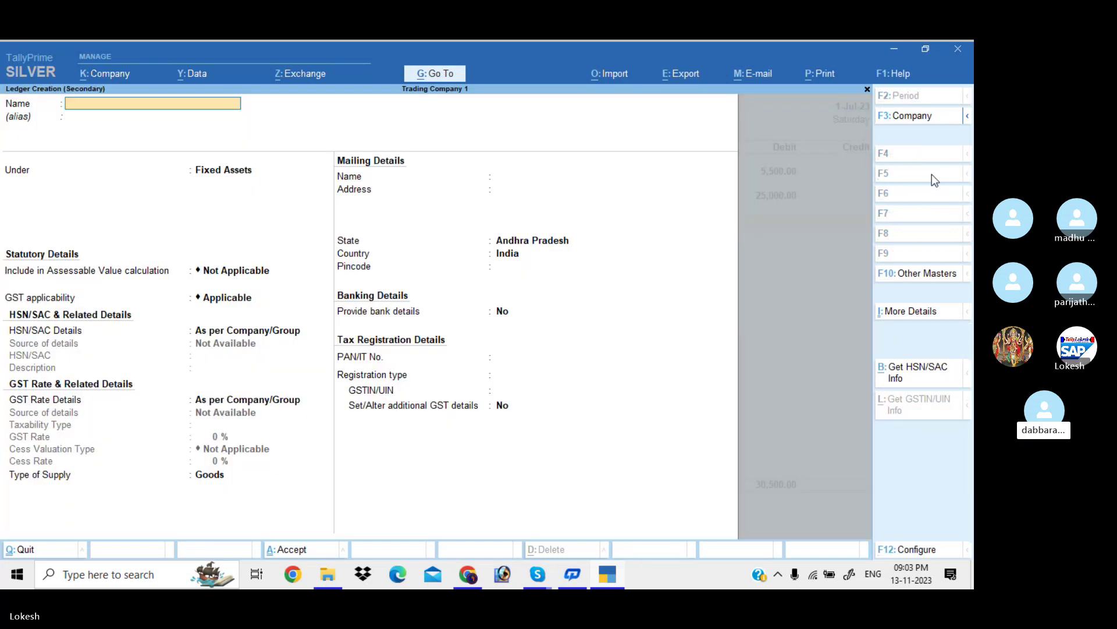
type("Electi")
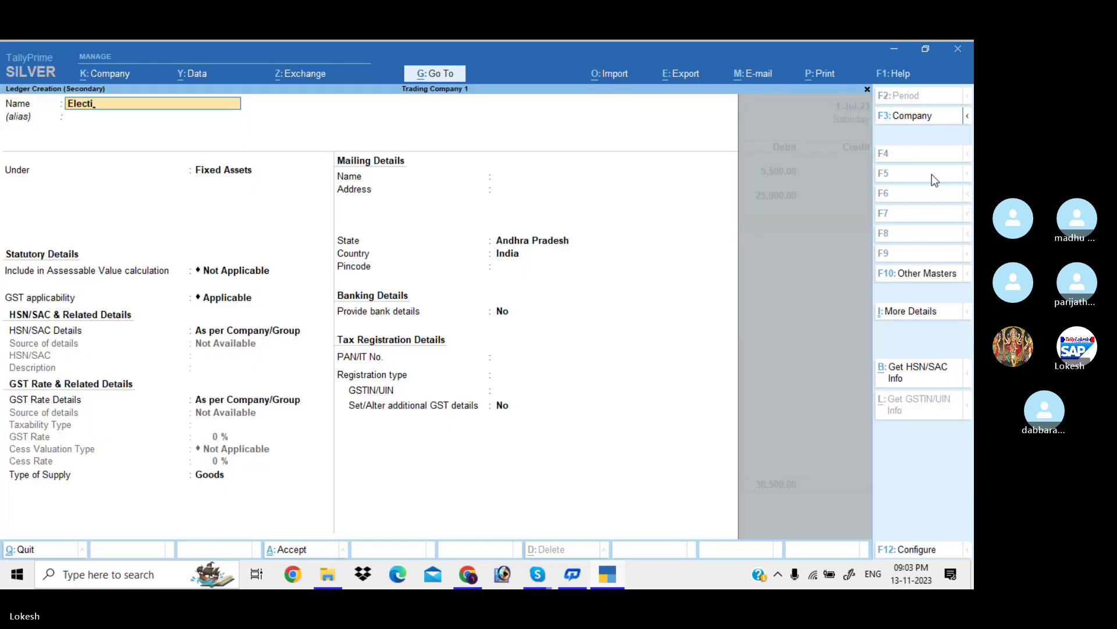
key("BackSpace")
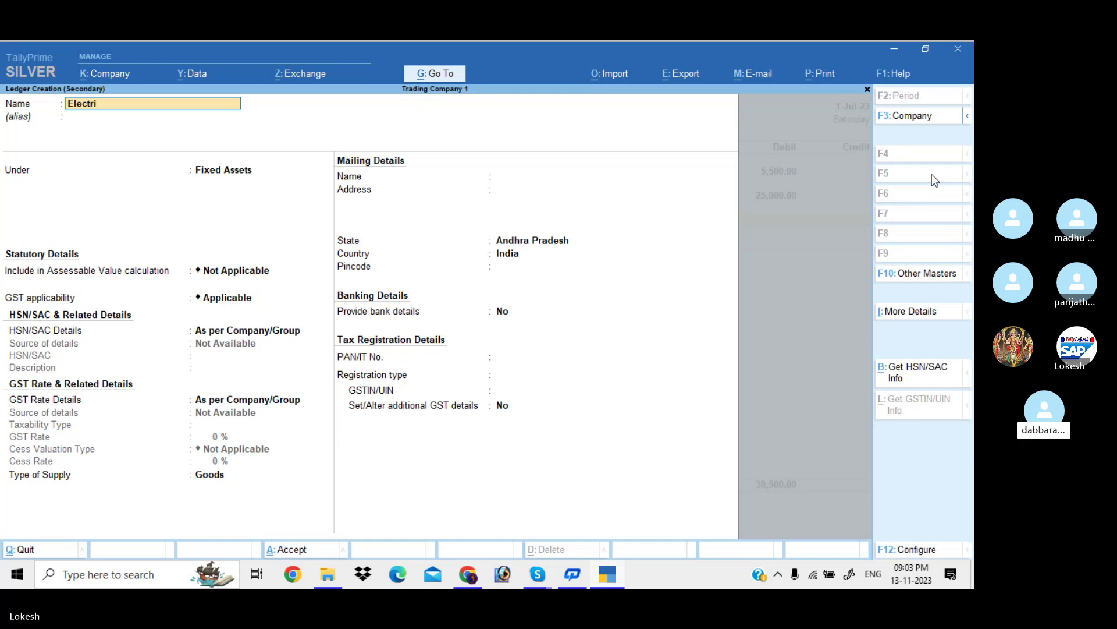
type("rical Fittings")
key("Return")
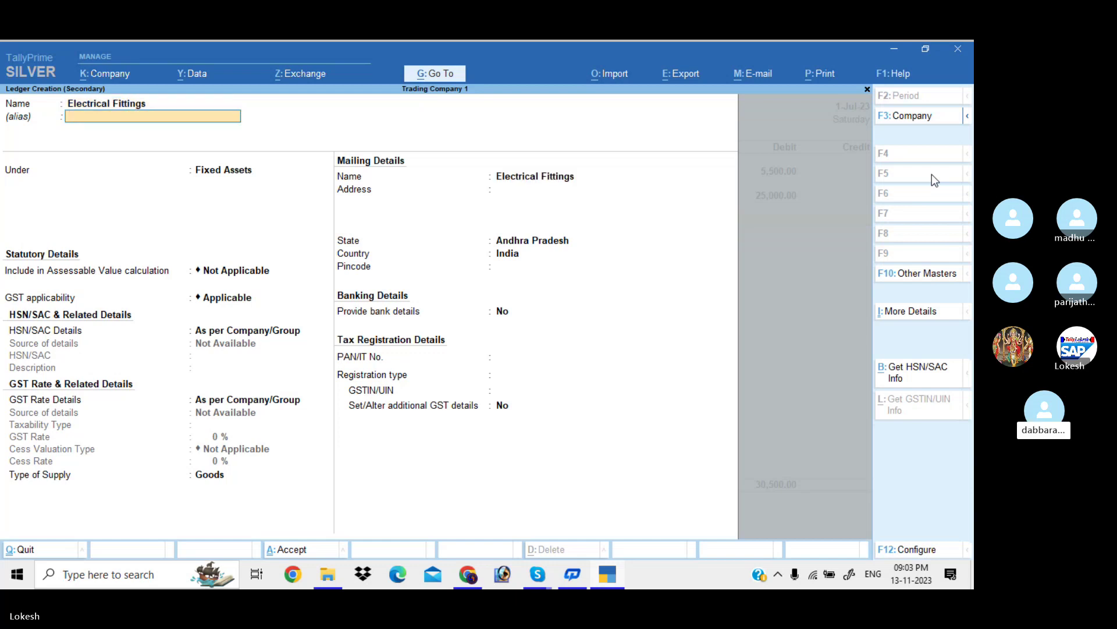
key("Return")
key("ctrl+a")
type("5000")
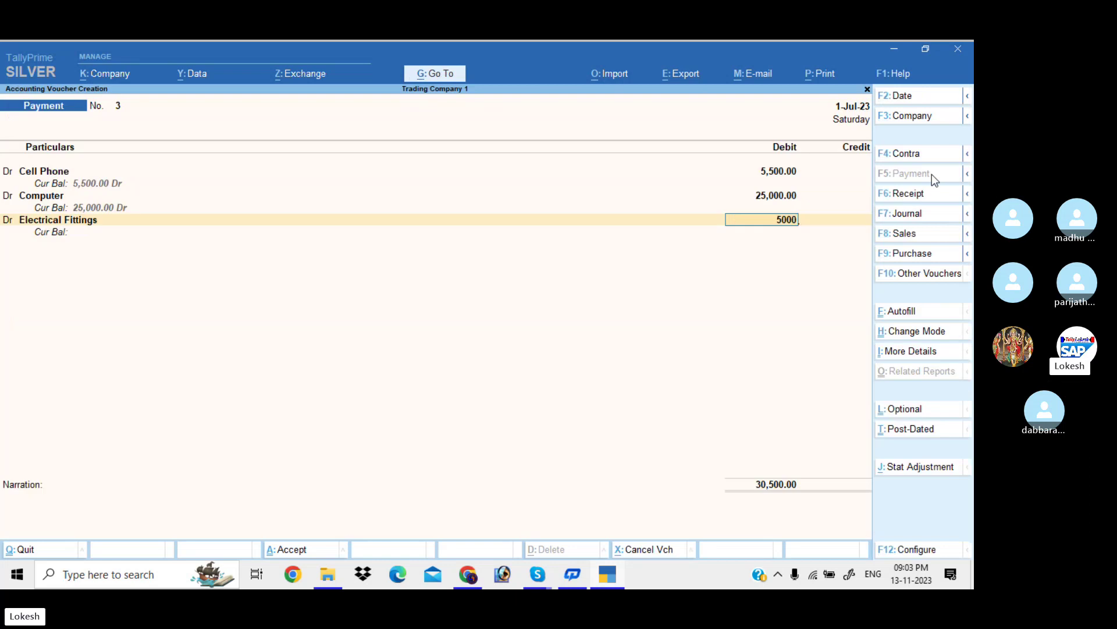
key("Return")
Add a fourth debit line with a new ledger named Motor Vehicl under Fixed Assets for 50,000.
type("d")
key("Return")
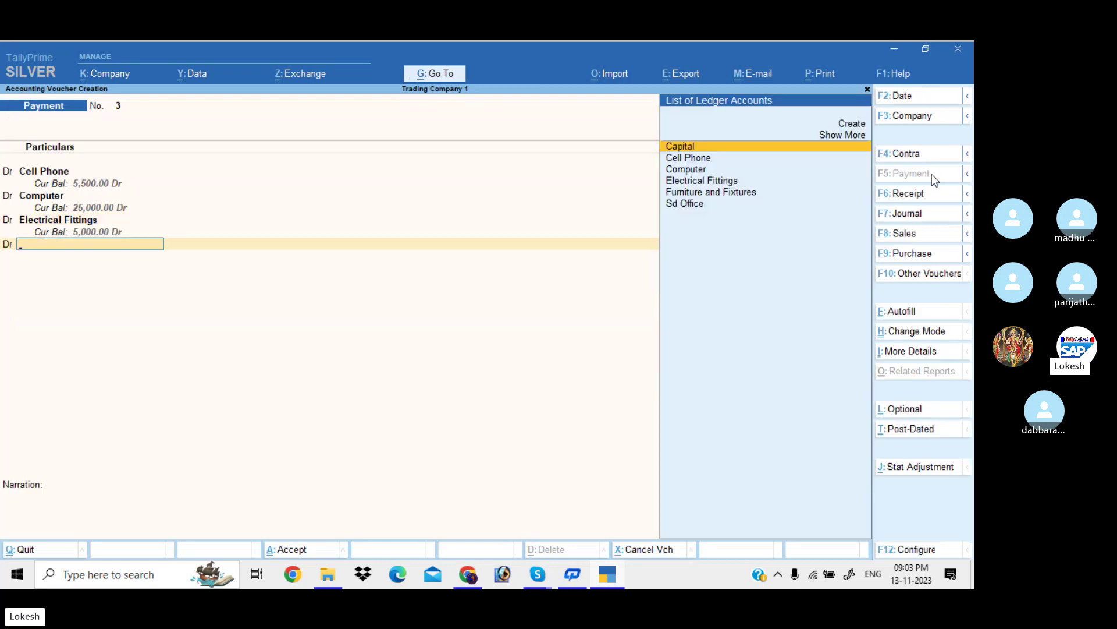
key("alt+c")
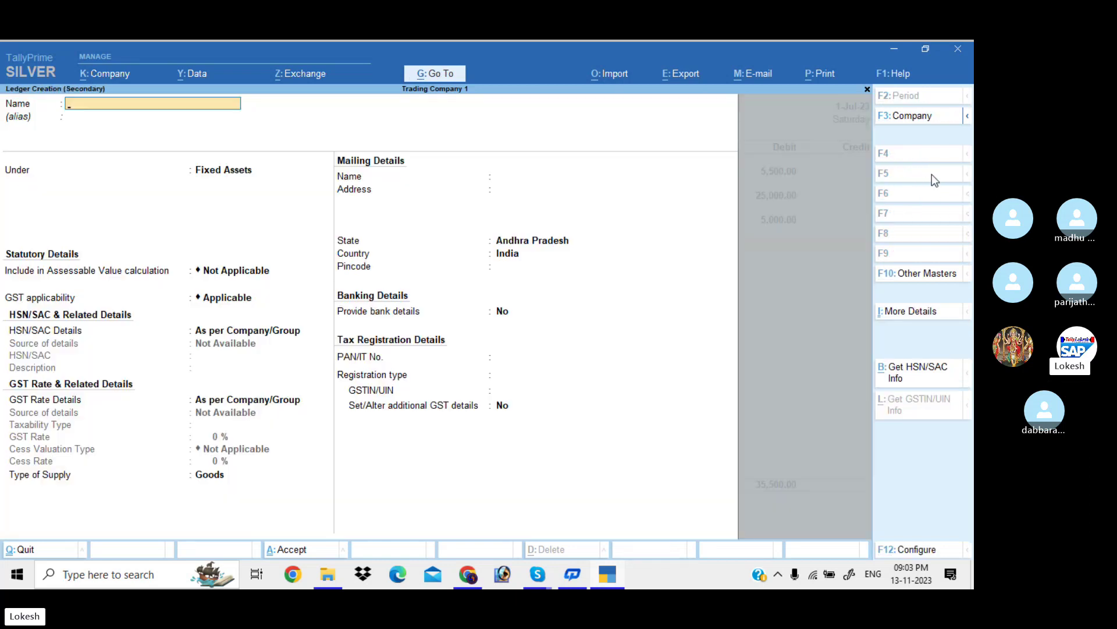
type("Motore")
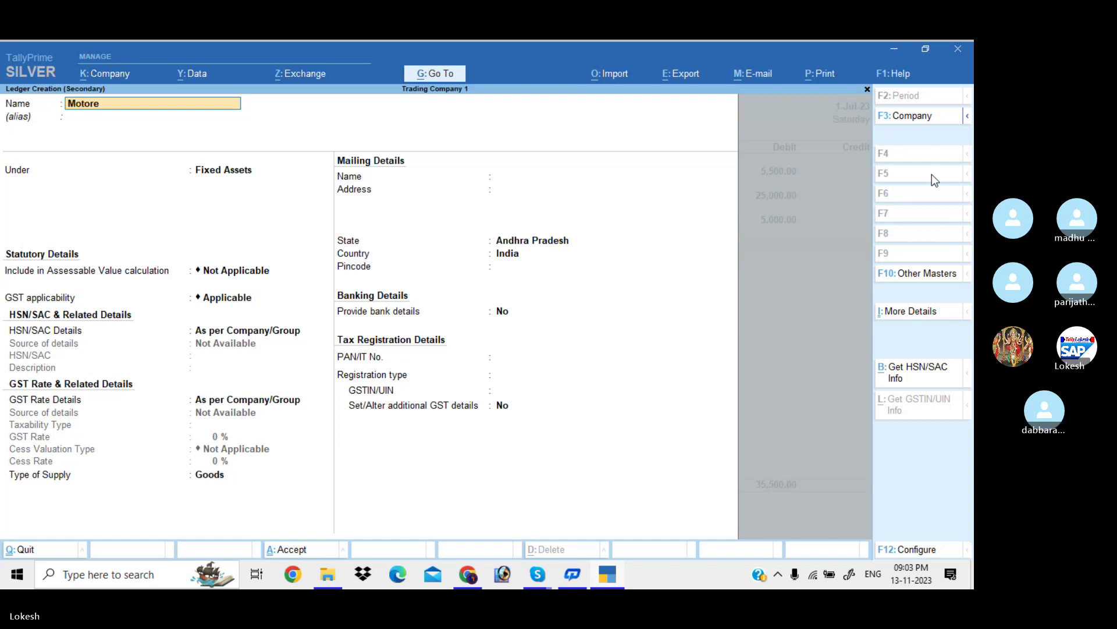
key("BackSpace")
type("Ve")
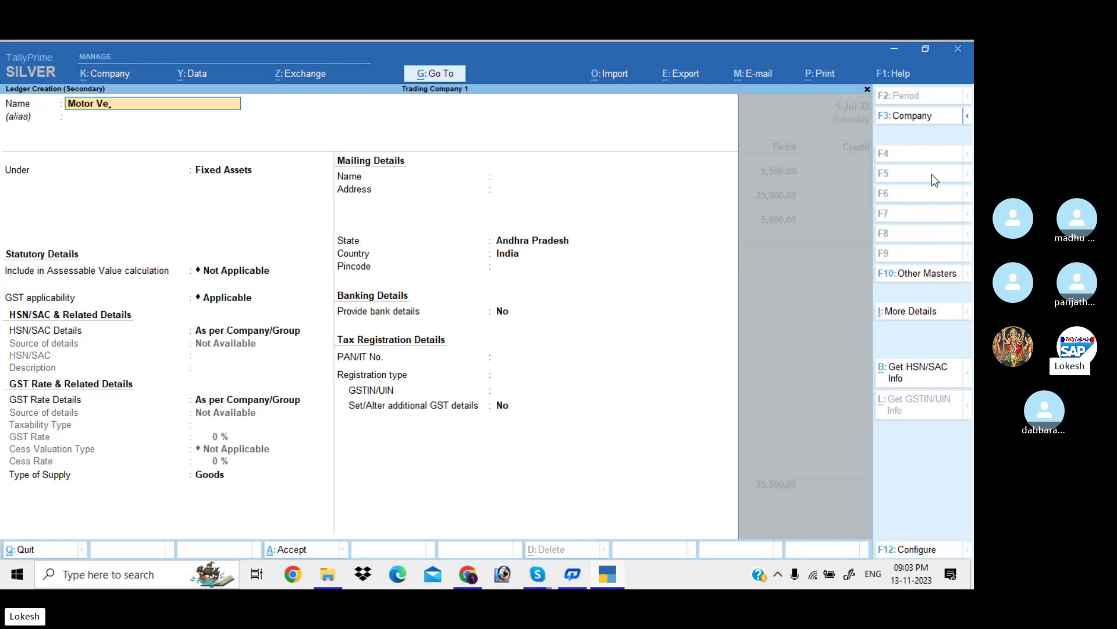
type("hicl")
key("Return")
key("Return")
key("ctrl+a")
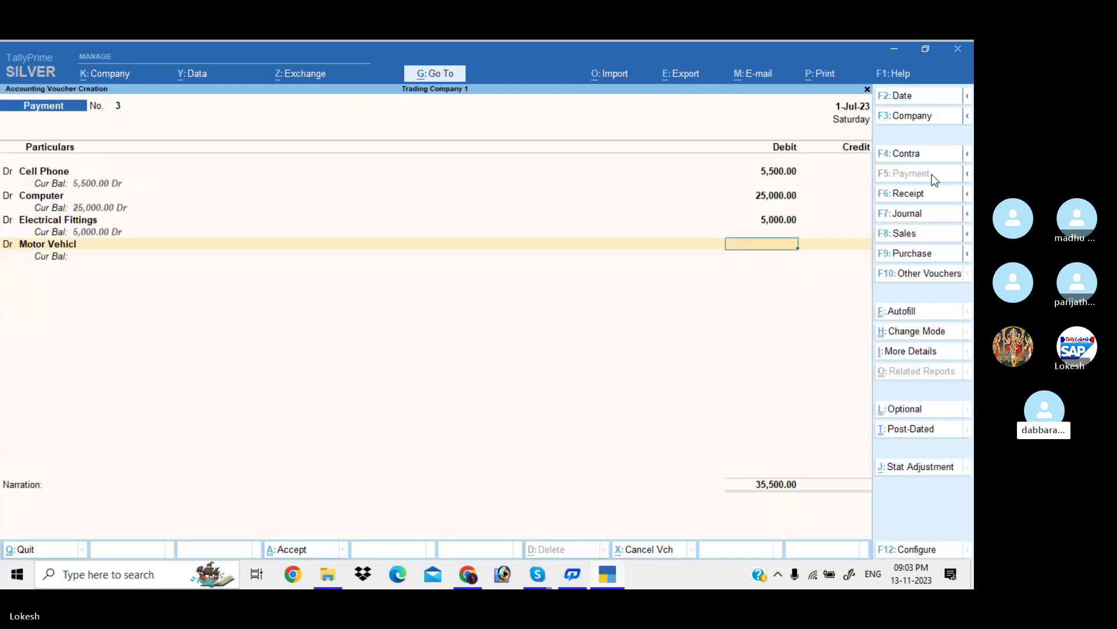
type("50000")
key("Return")
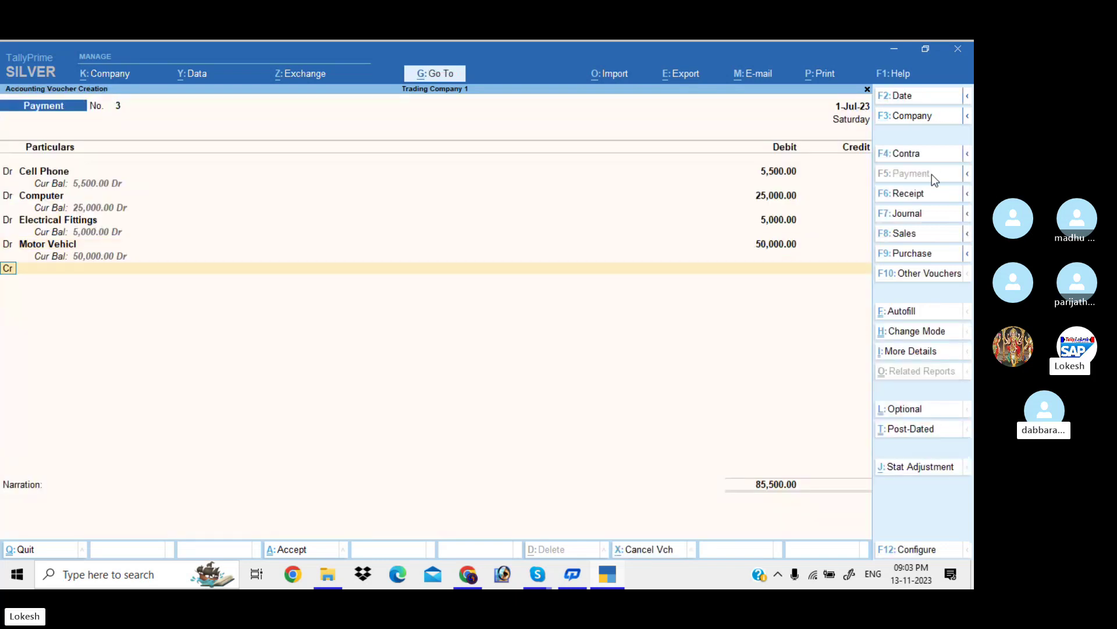
Credit Icici Bank with 85,500 and save the payment voucher.
key("Return")
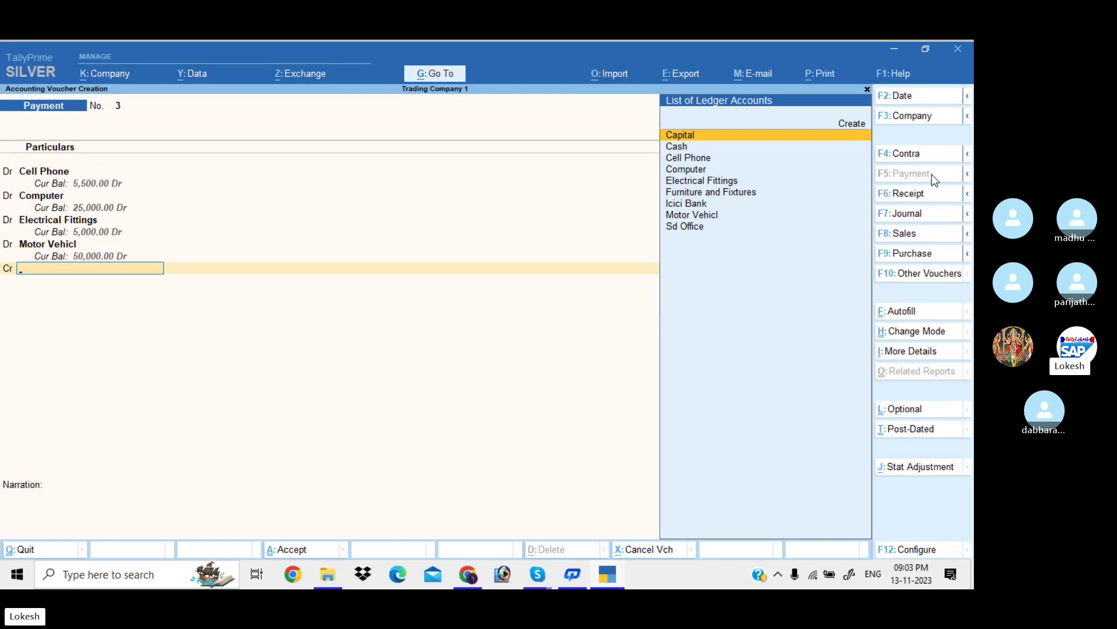
type("i")
key("Return")
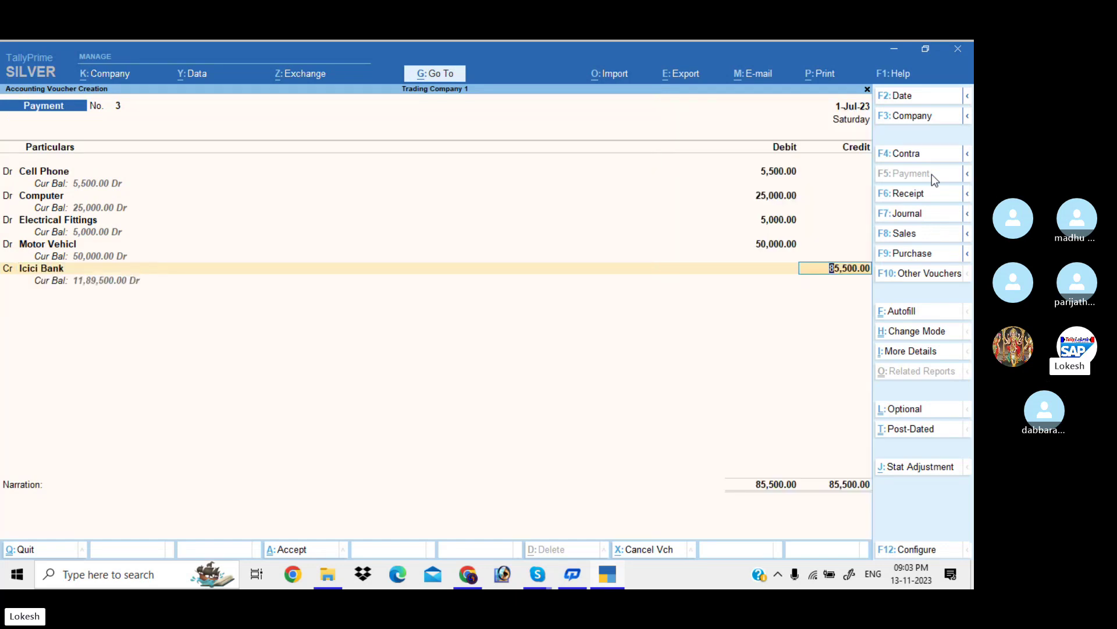
key("ctrl+a")
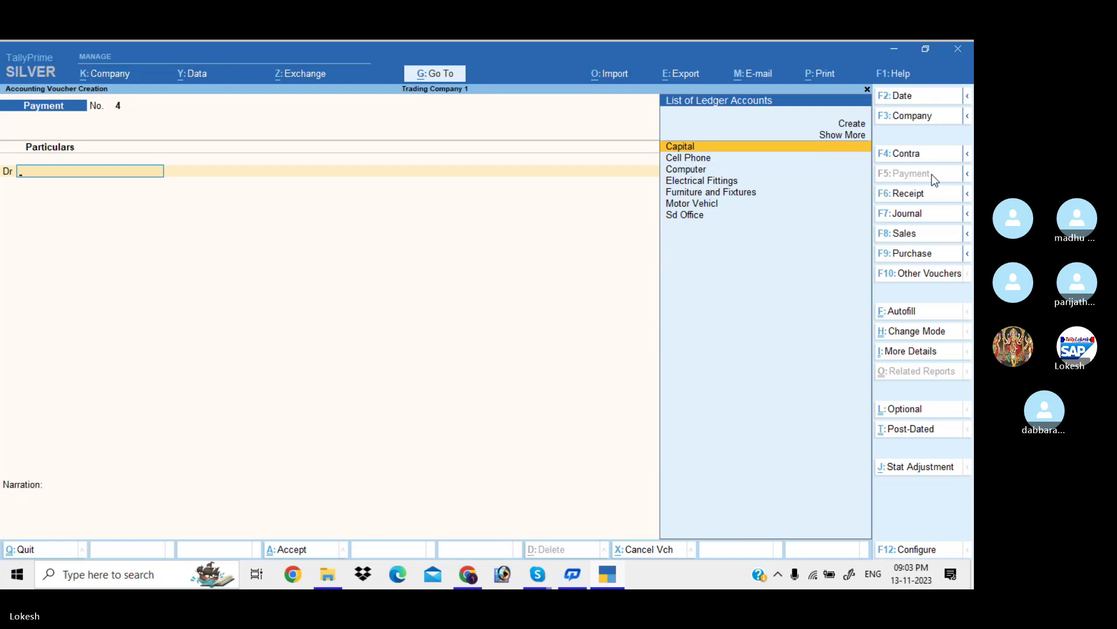
Start a purchase voucher and create a party ledger named A2z Traders under Sundry Creditors.
left_click(928, 252)
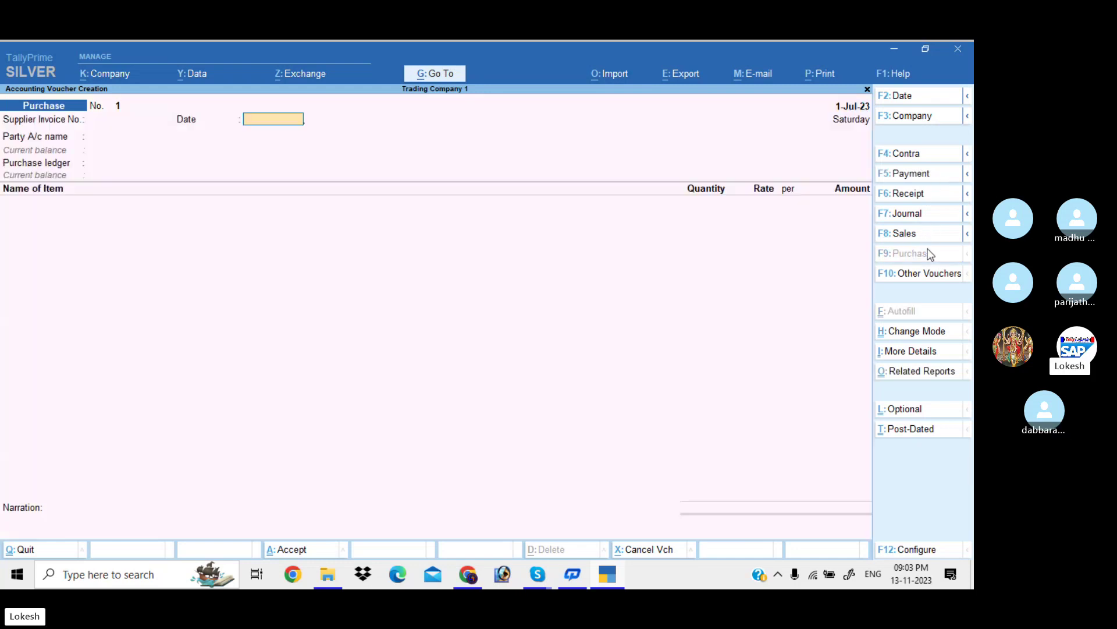
key("Return")
key("alt+c")
type("A")
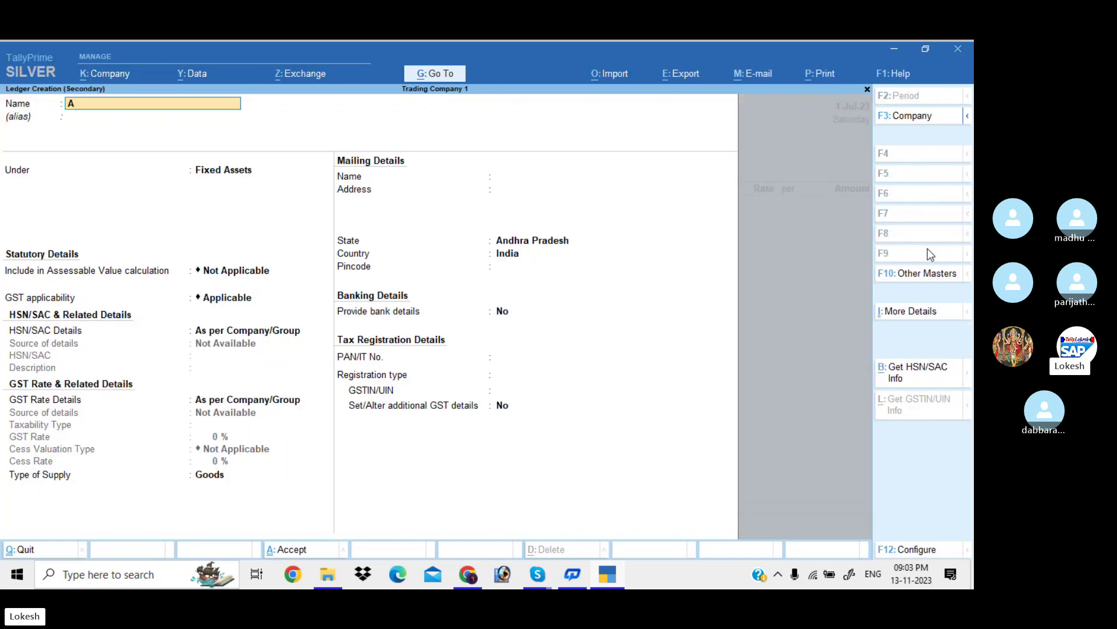
type("2z")
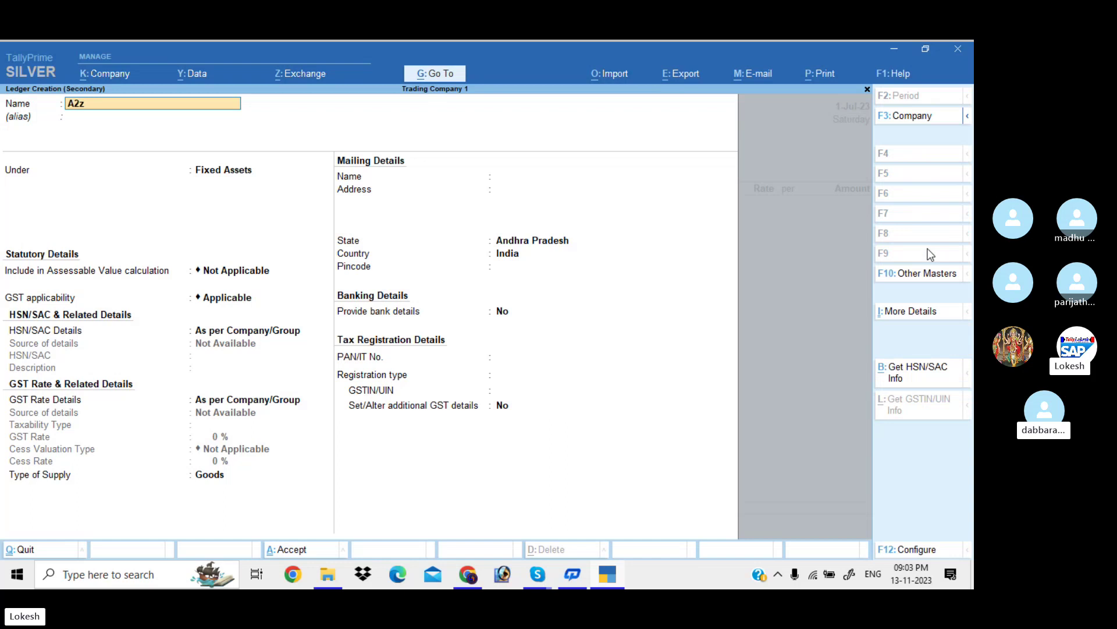
type(" Traders")
key("Return")
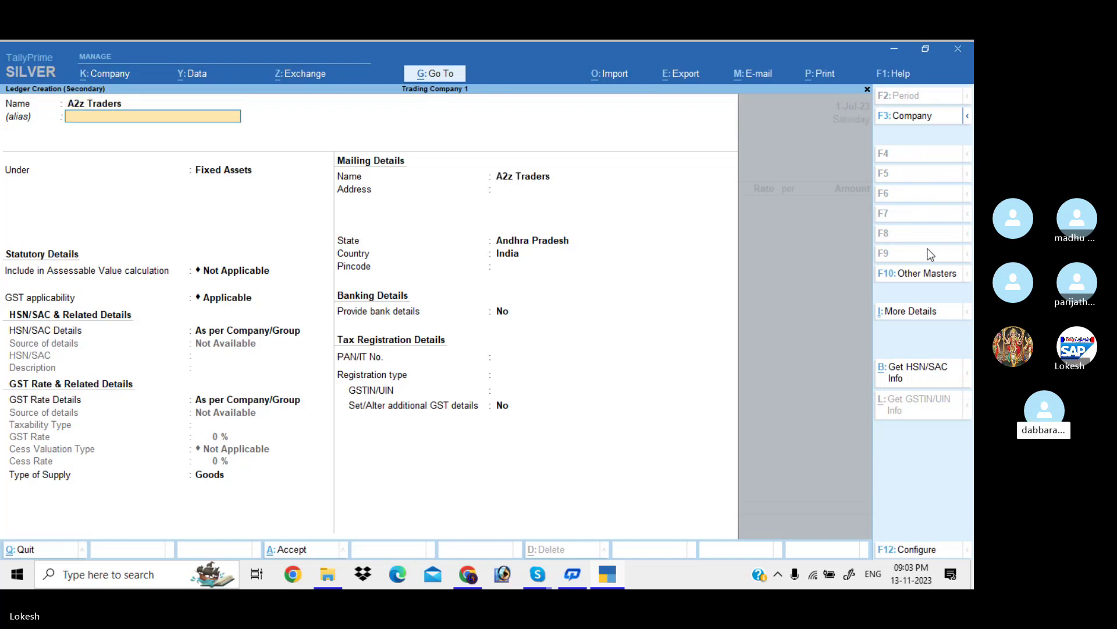
key("Return")
type("sun")
key("Return")
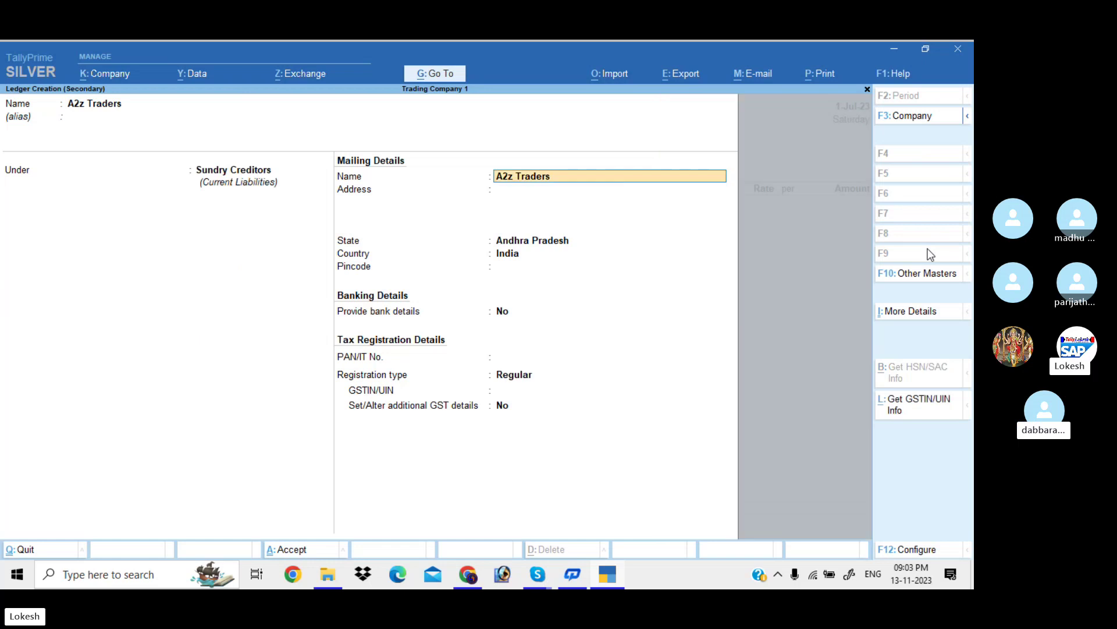
Save the A2z Traders ledger with state Andhra Pradesh and Regular registration, and accept the voucher's receipt and party details without additions.
key("Return")
key("Return")
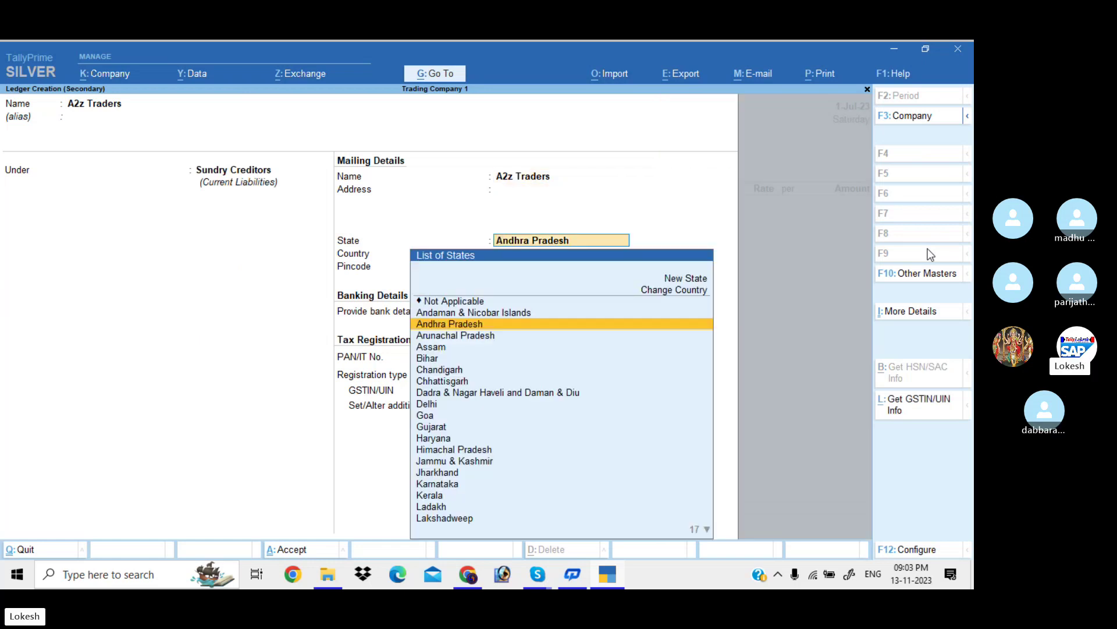
key("Return")
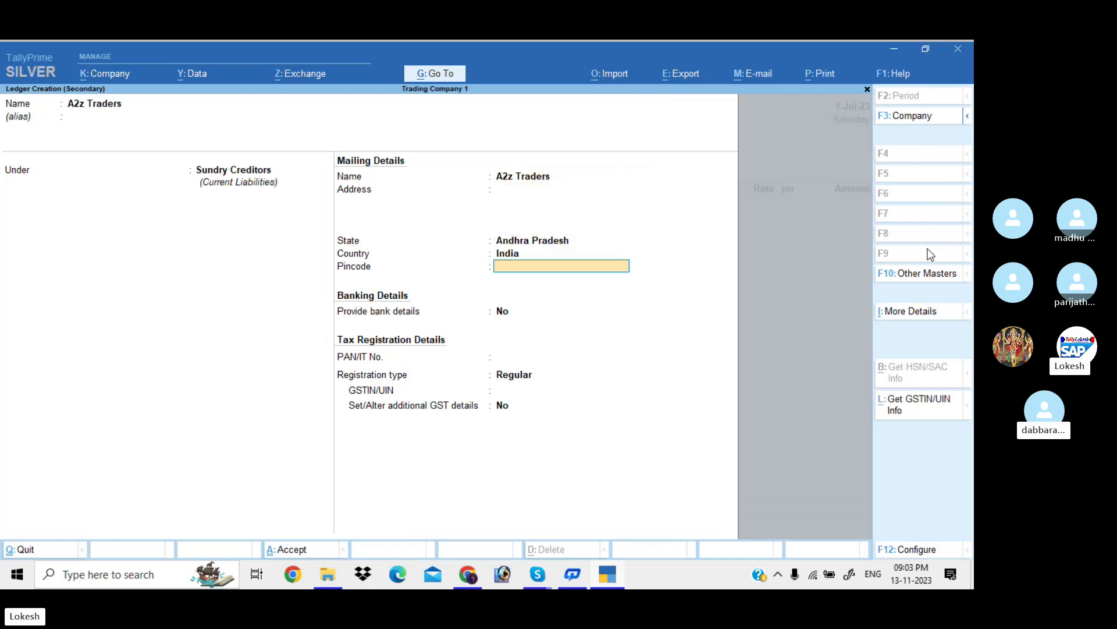
key("Return")
key("Return")
key("Return")
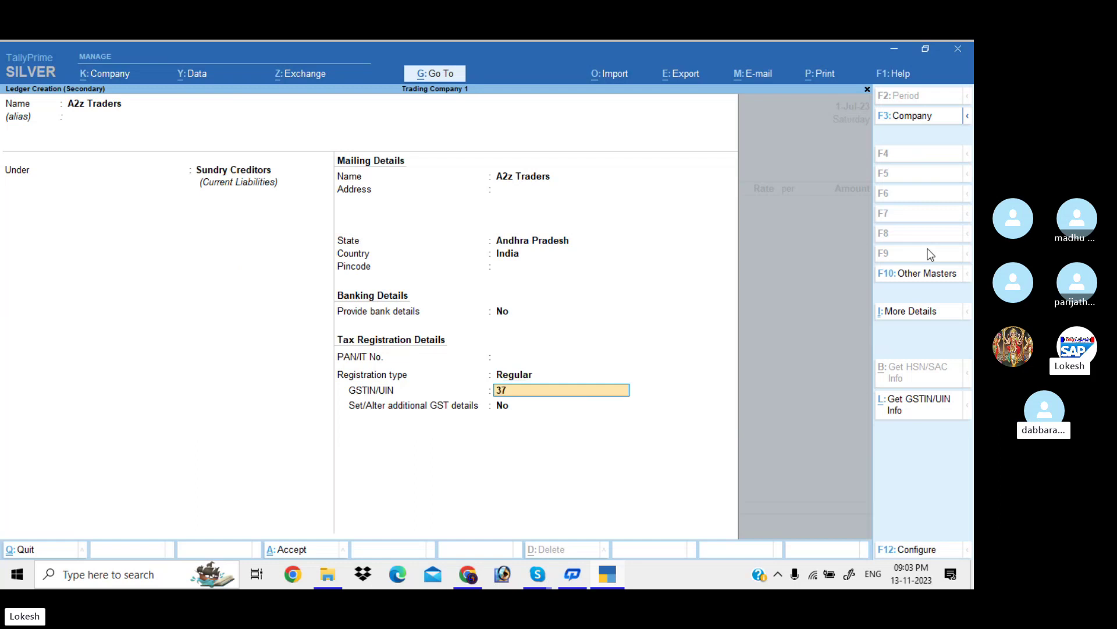
key("Return")
key("Return")
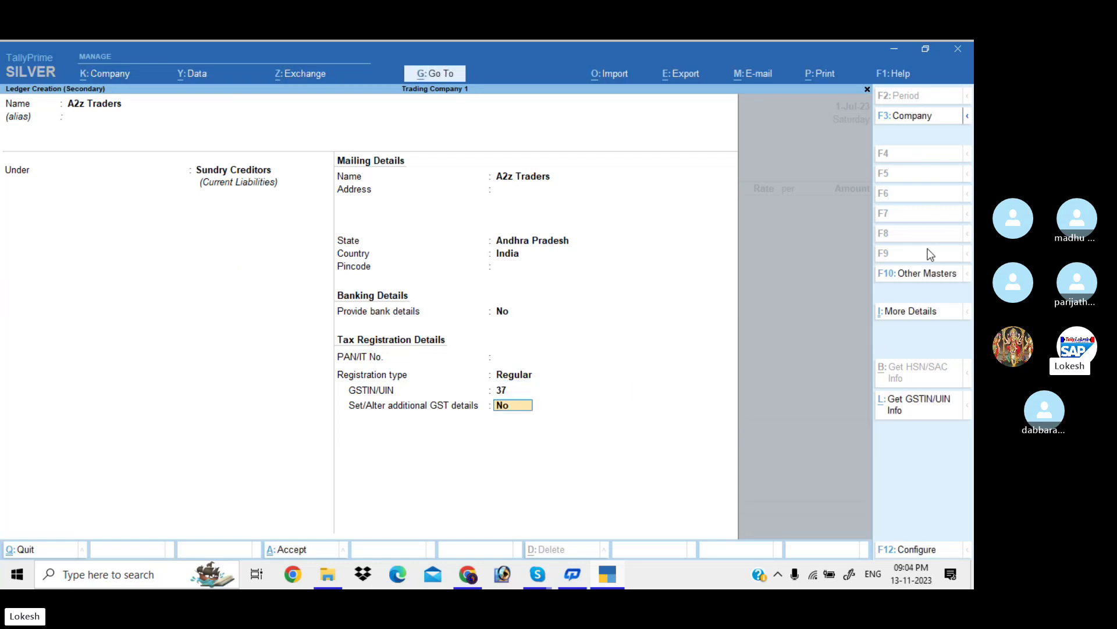
key("Return")
key("Return")
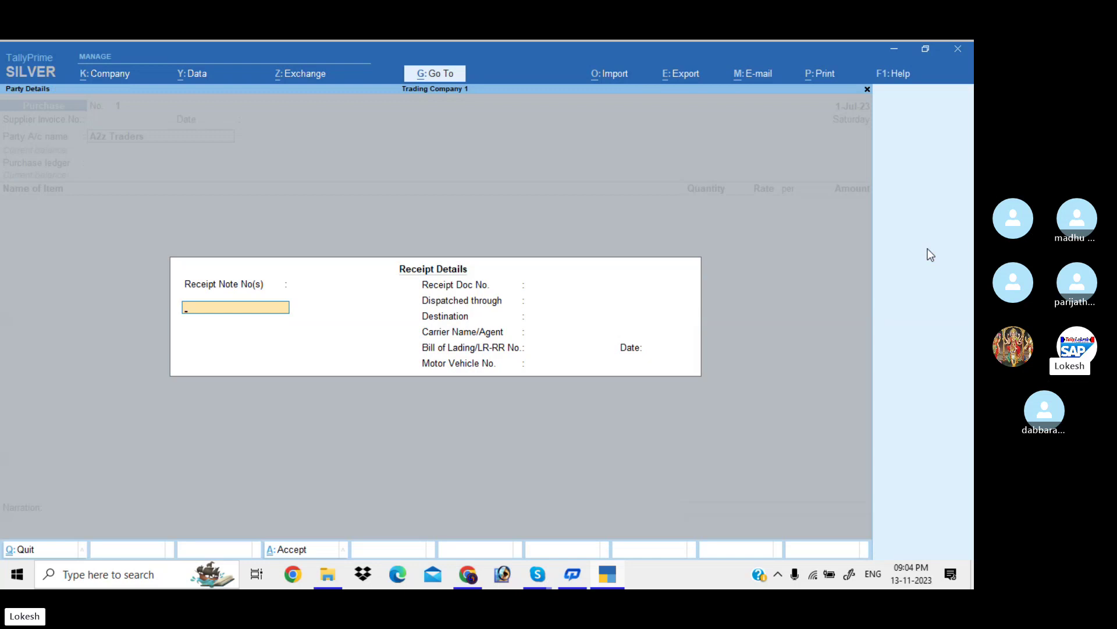
key("Return")
key("ctrl+a")
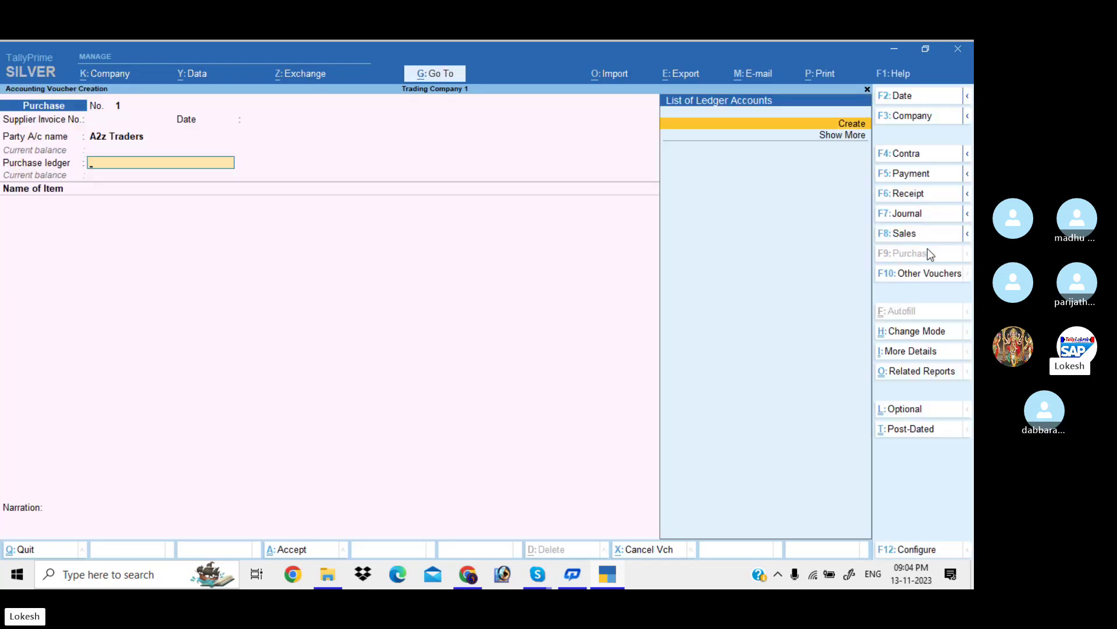
Create a new ledger named Purchase under Purchase Accounts for the voucher's purchase ledger.
key("Return")
type("Pur")
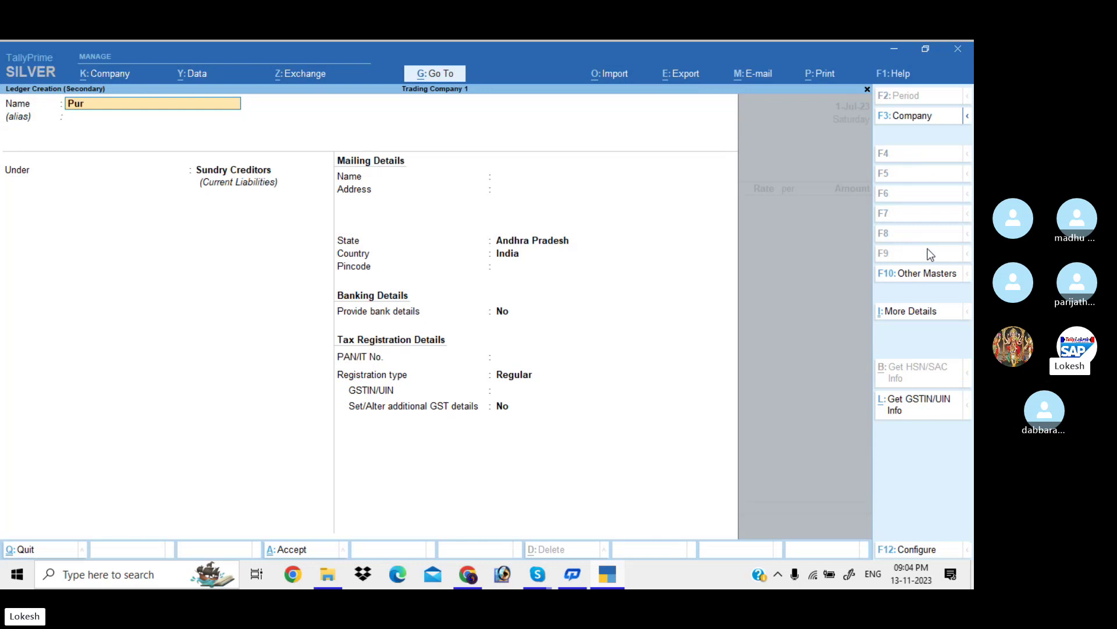
type("chase")
key("Return")
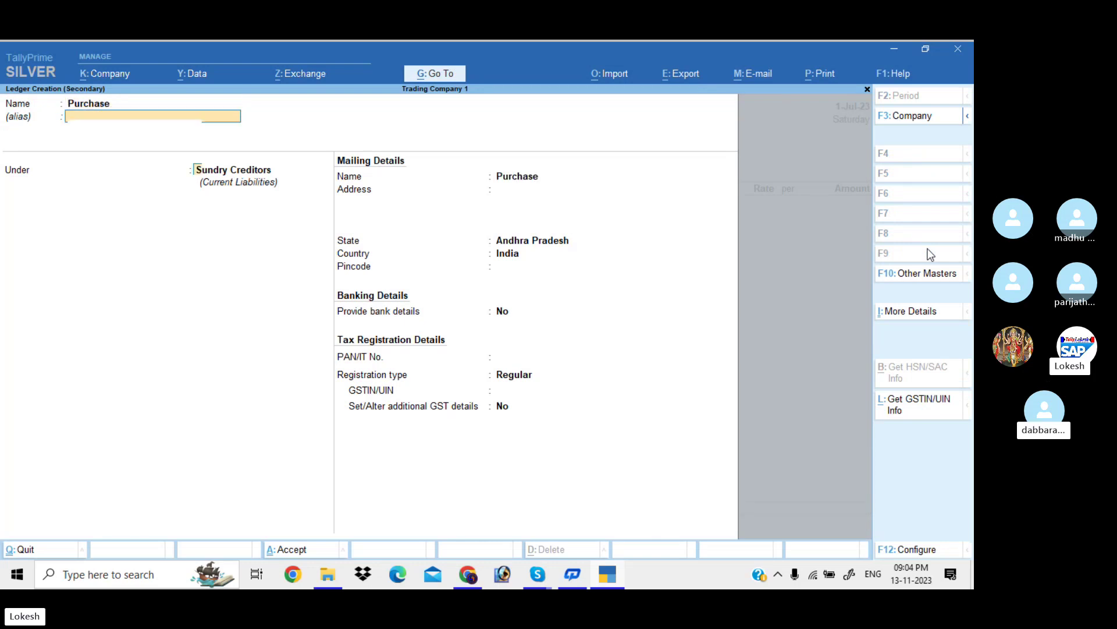
type("Pu")
key("Return")
key("Return")
key("Return")
key("Return")
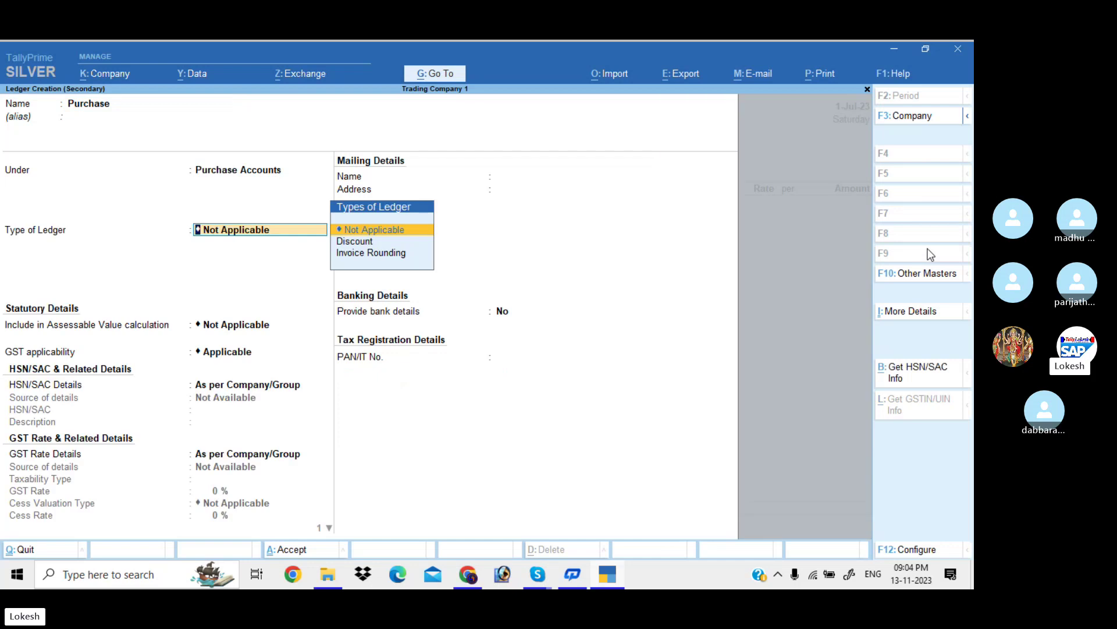
Set the Purchase ledger's type of supply to Goods and save the ledger.
key("Return")
key("Return")
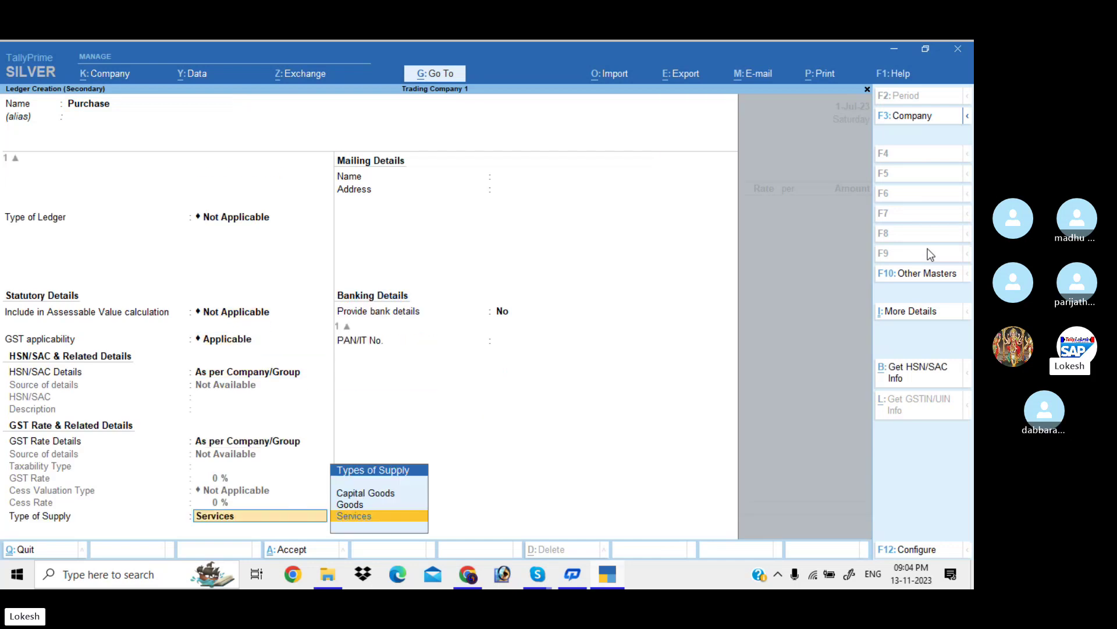
key("Up")
key("Return")
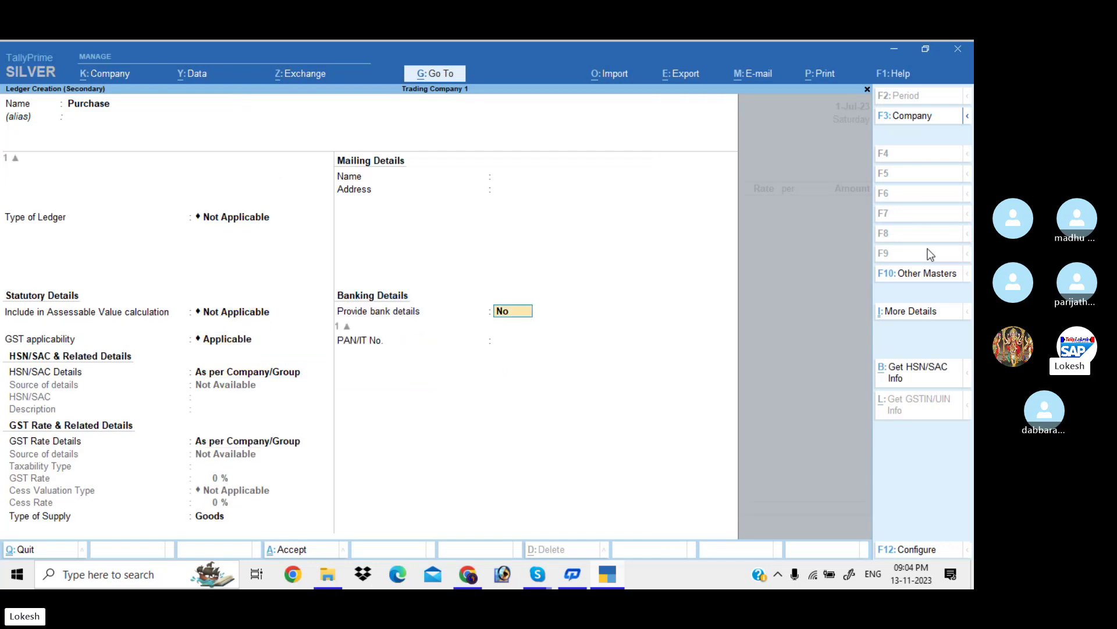
key("Return")
key("Return")
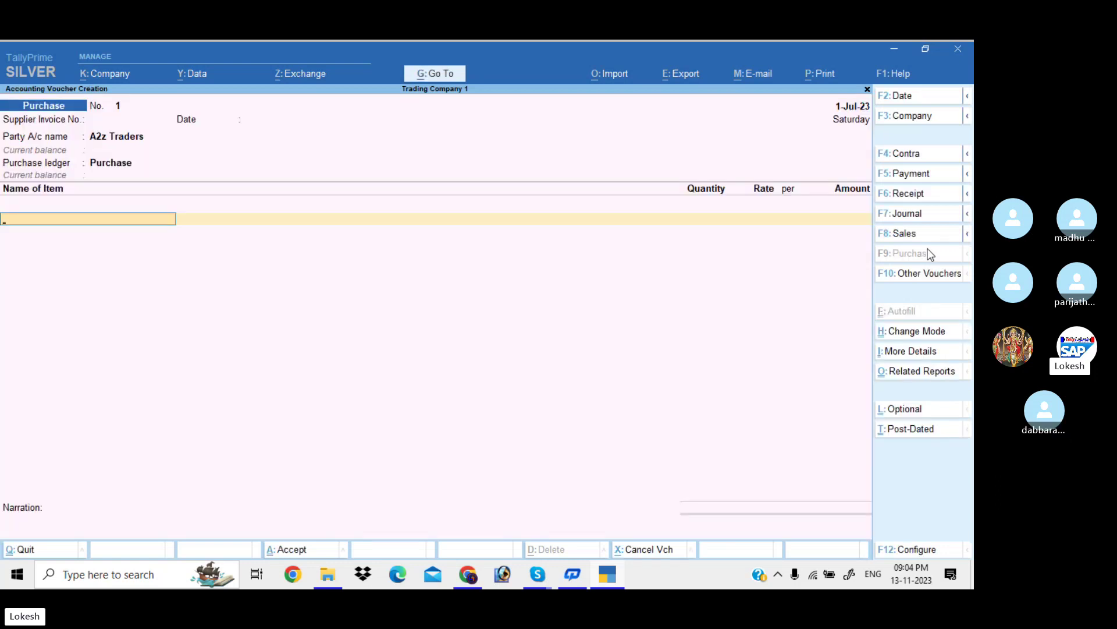
Start a new stock item named High Capacity Stabilizers for the first item line of the purchase voucher.
key("alt+c")
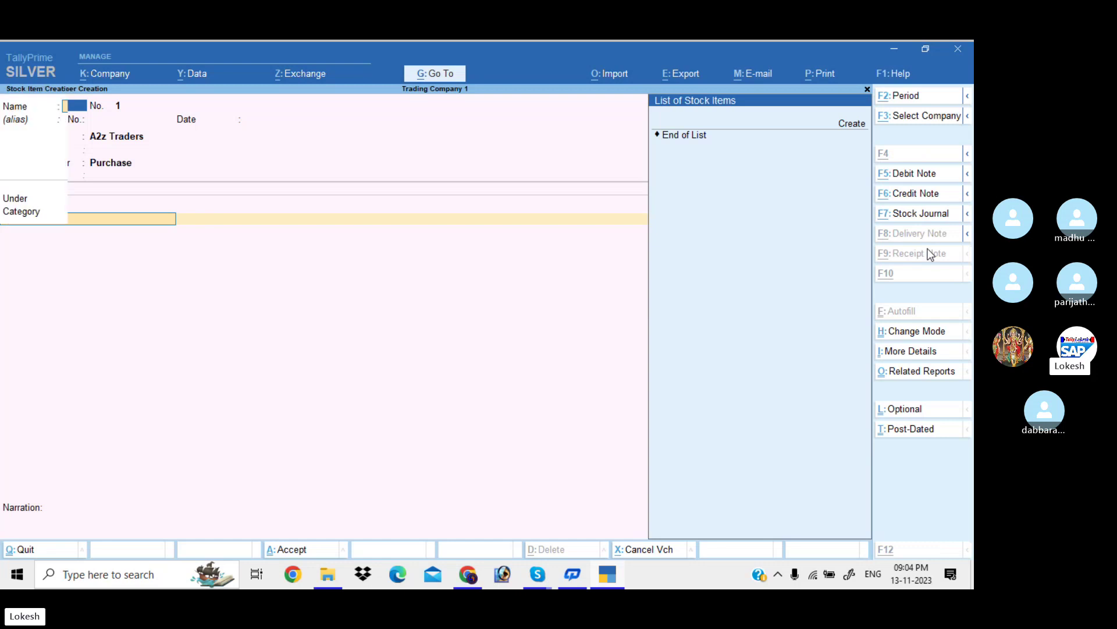
type("Hi")
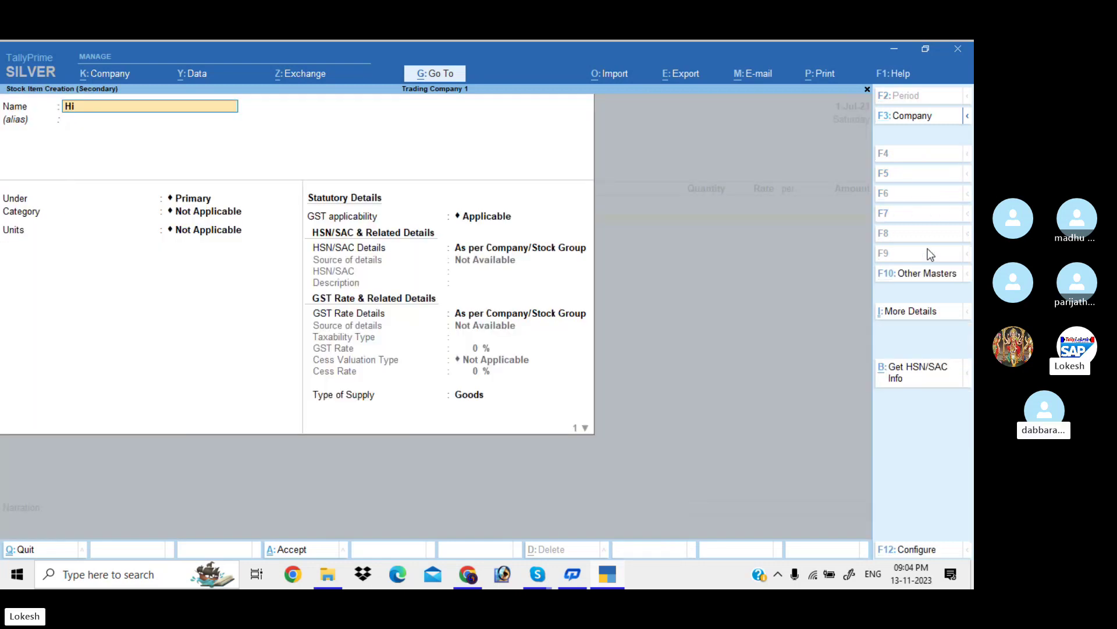
type("gh Capacity")
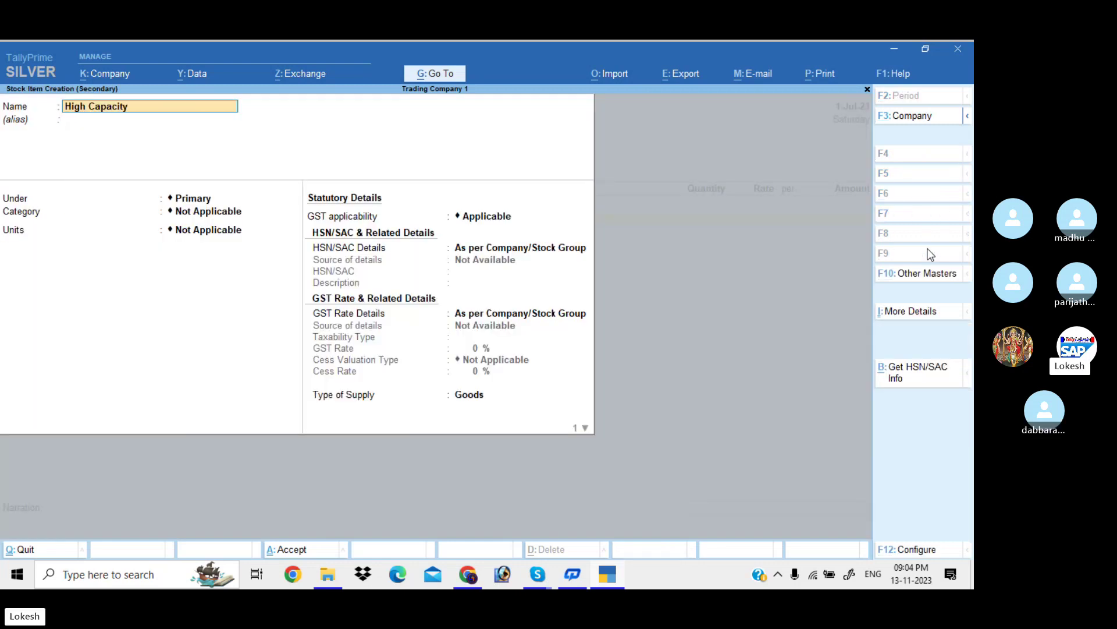
type(" Stabilizer")
key("Return")
key("Return")
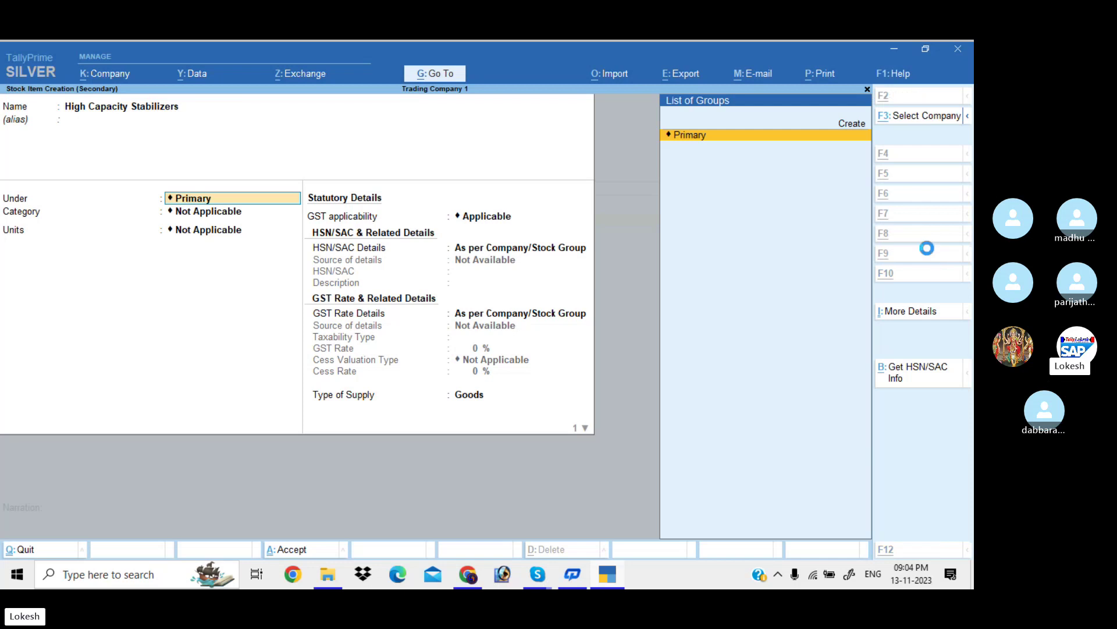
Create a stock group named Stabilizers and place the stock item under it, with category Not Applicable.
key("alt+c")
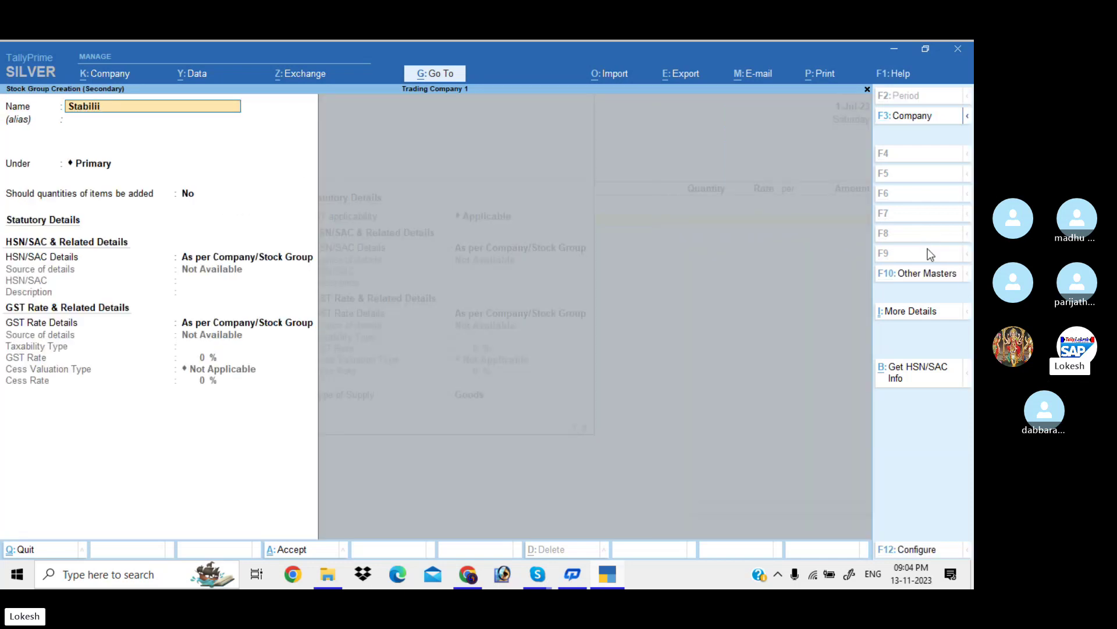
type("Stabilizers")
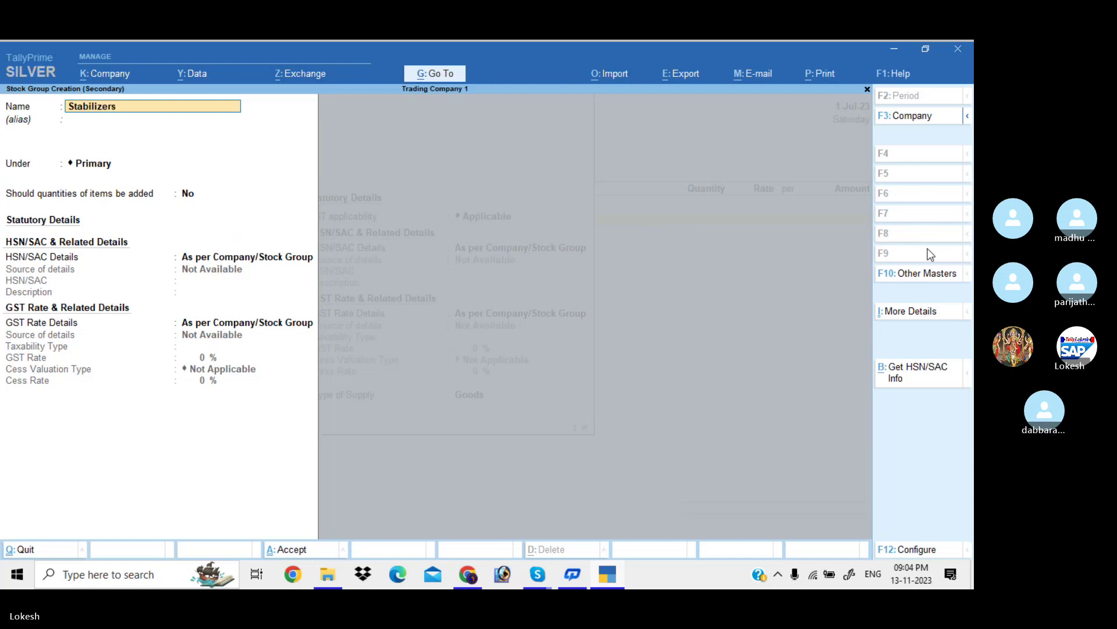
key("Return")
key("Return")
key("ctrl+a")
key("Return")
key("Return")
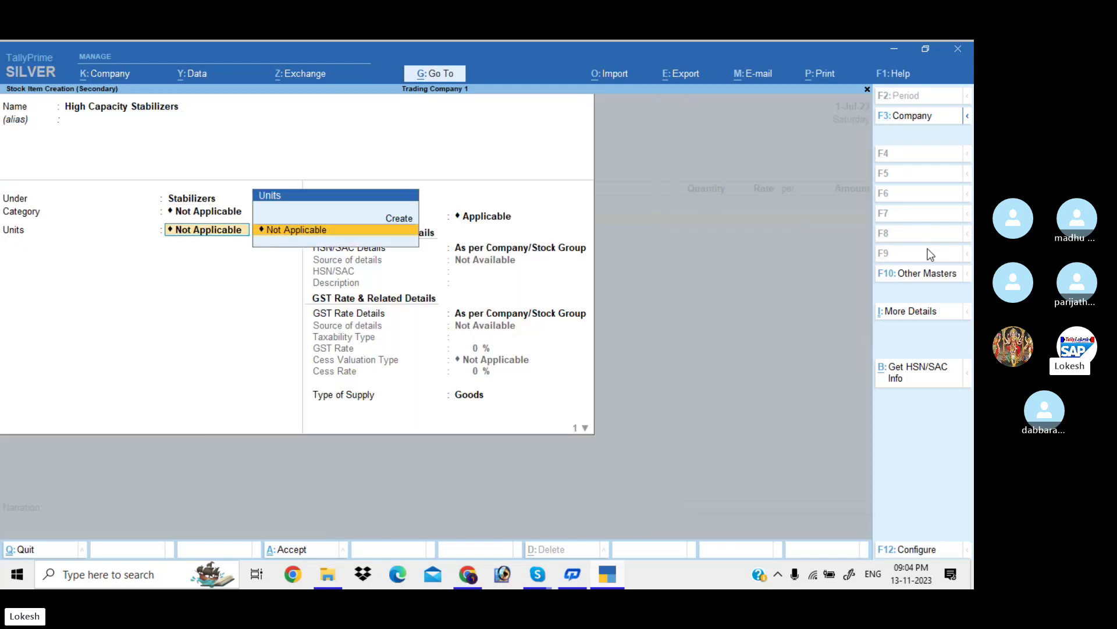
Create the simple unit nos with quantity code NOS-NUMBERS for the item, and keep GST applicable.
key("alt+c")
type("nos")
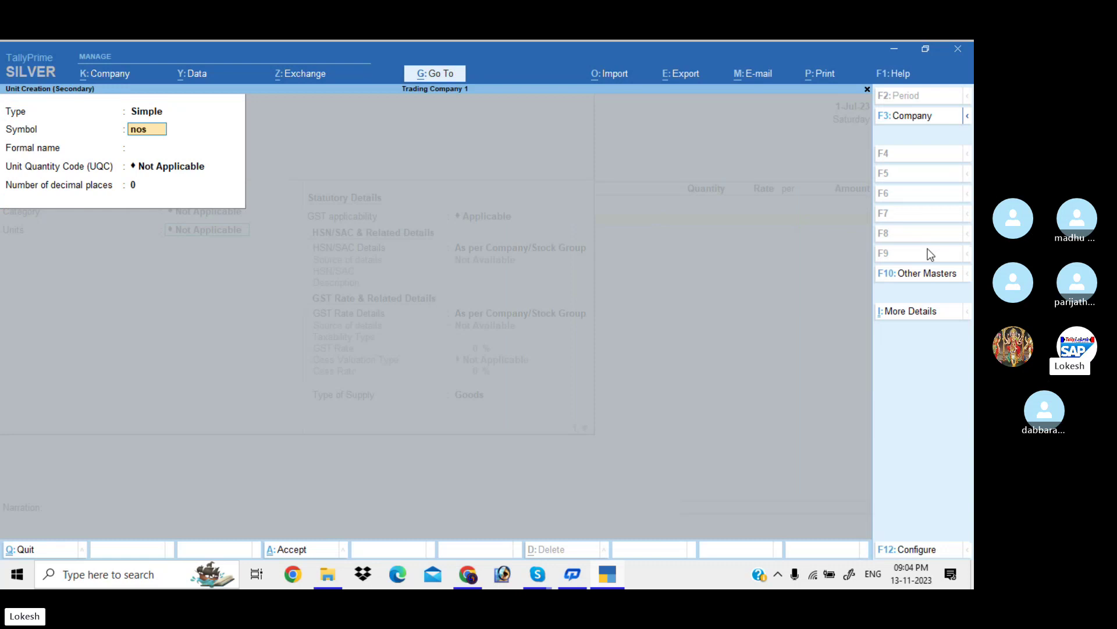
key("Return")
key("Return")
type("no")
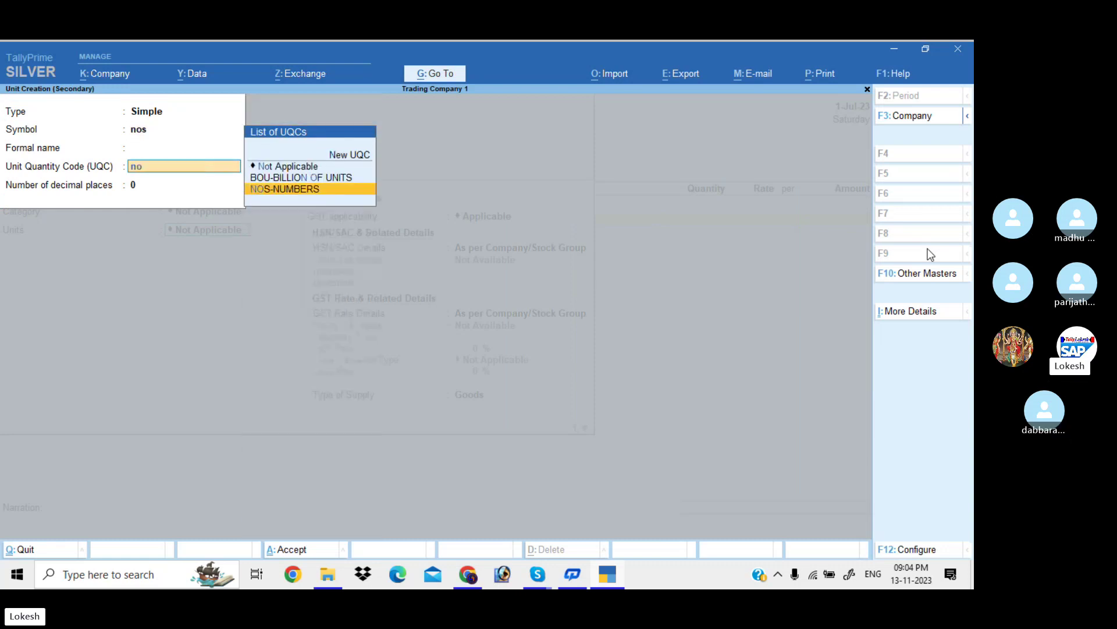
key("Return")
key("Return")
key("Return")
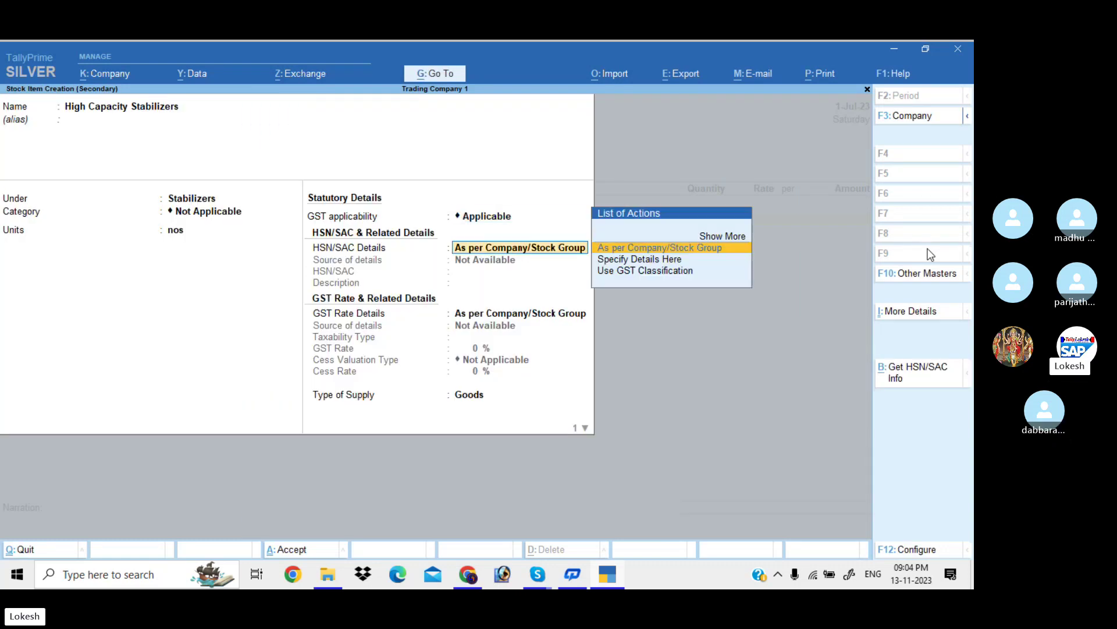
Specify the item's HSN/SAC details directly with code 7412, leaving the description blank.
key("Down")
key("Return")
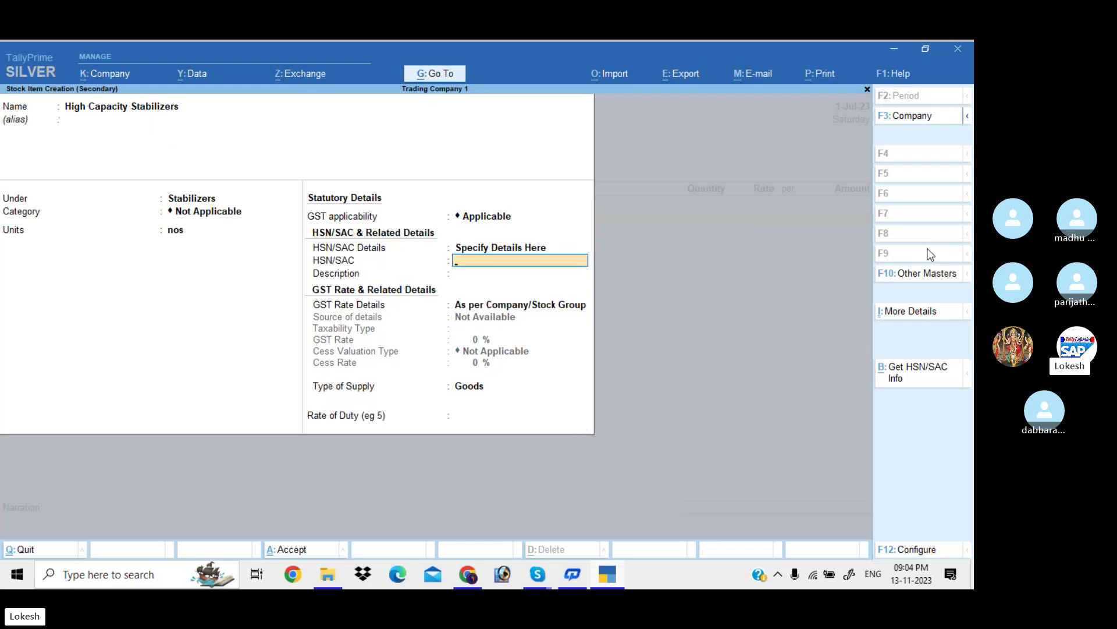
type("7412")
key("Return")
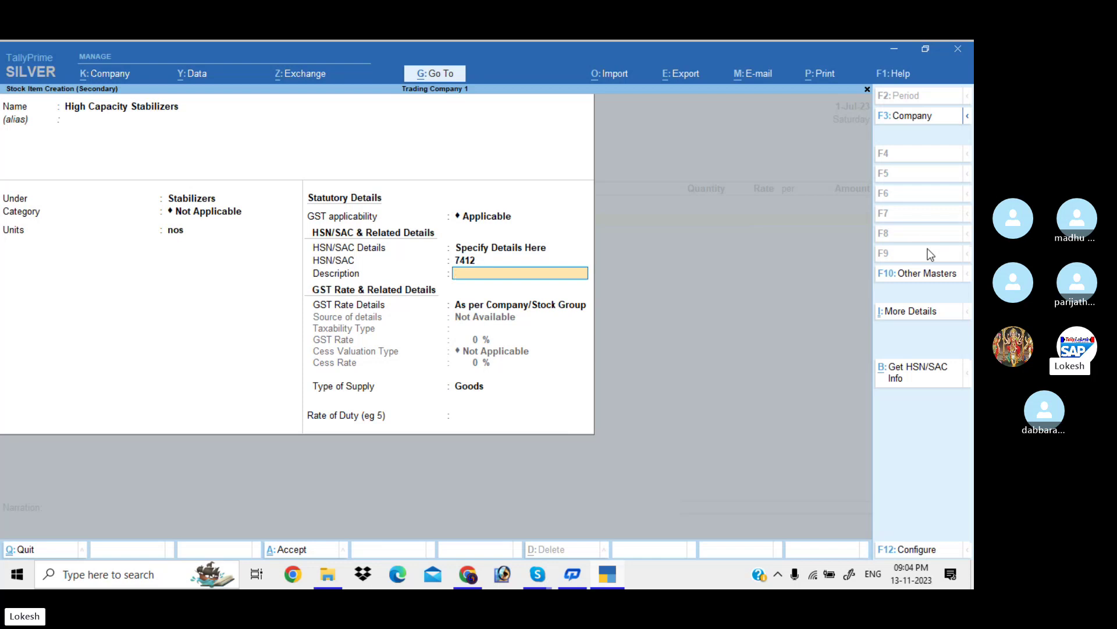
key("Return")
Specify the item's GST rate as Taxable at 18% with supply type Goods, and save the stock item.
key("Down")
key("Return")
key("Return")
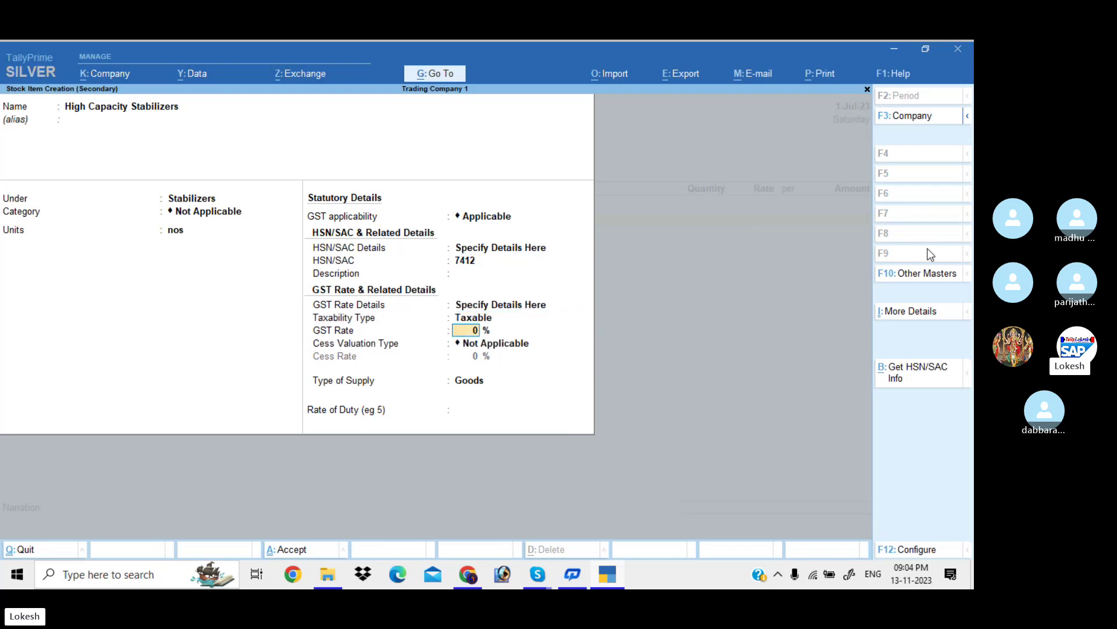
type("18")
key("Return")
key("Return")
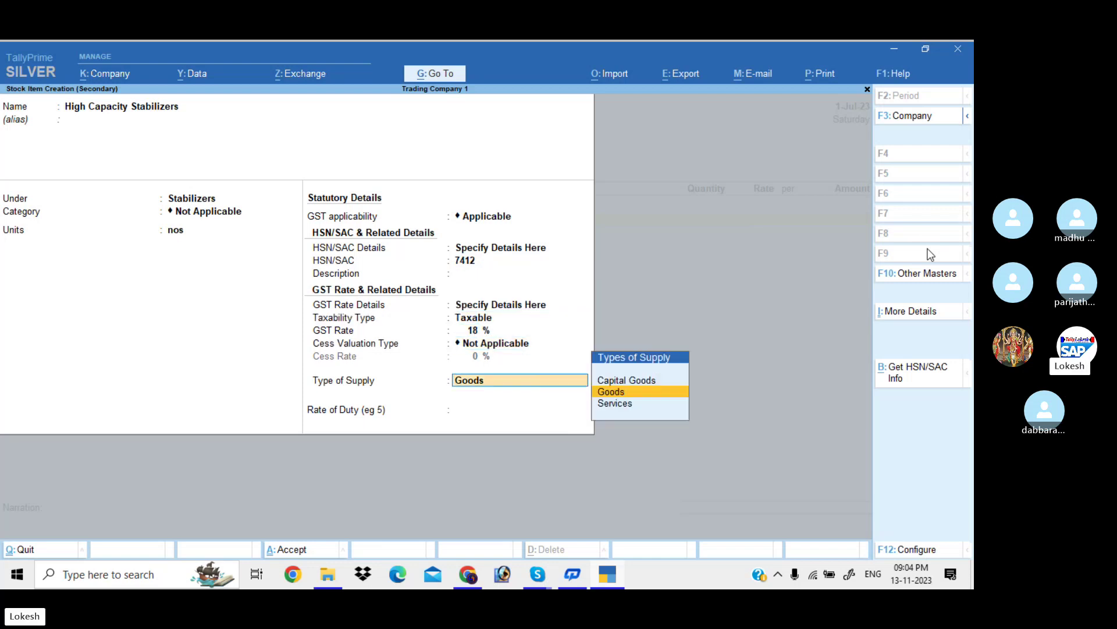
key("Return")
key("Return")
key("Return")
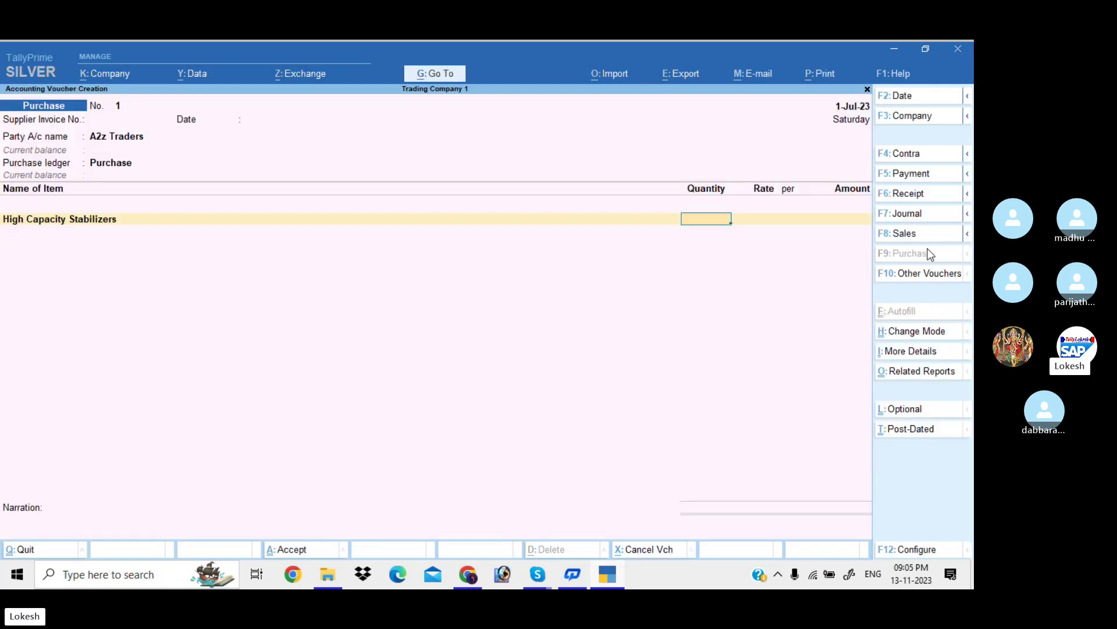
Enter a quantity of 100 nos for High Capacity Stabilizers, clear the started rate and return to the item name.
type("100")
key("Return")
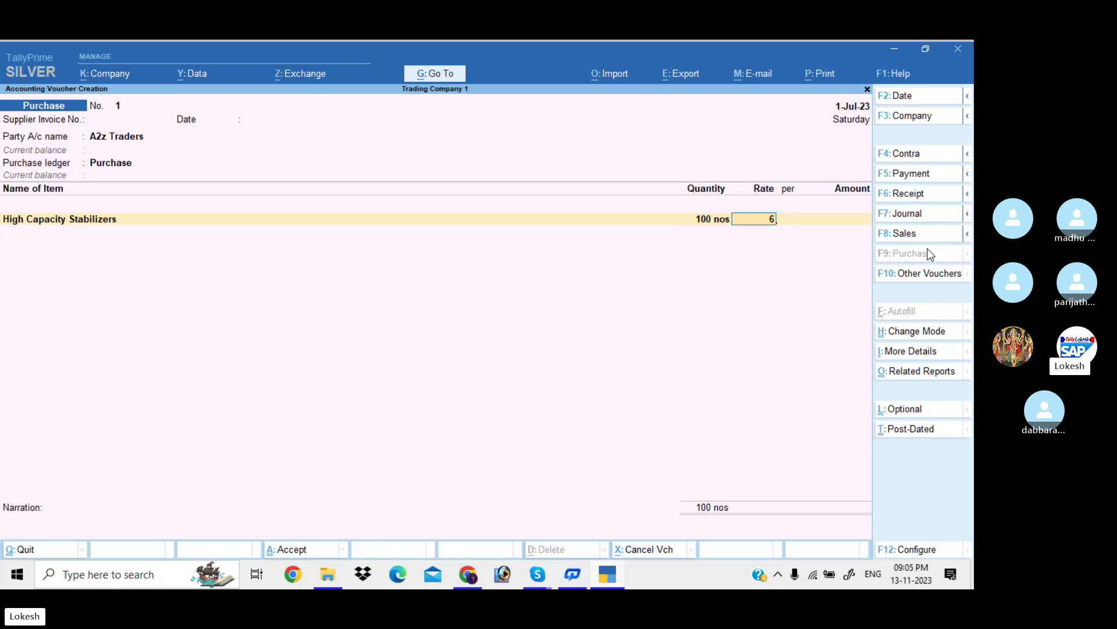
type("6")
key("BackSpace")
key("BackSpace")
key("BackSpace")
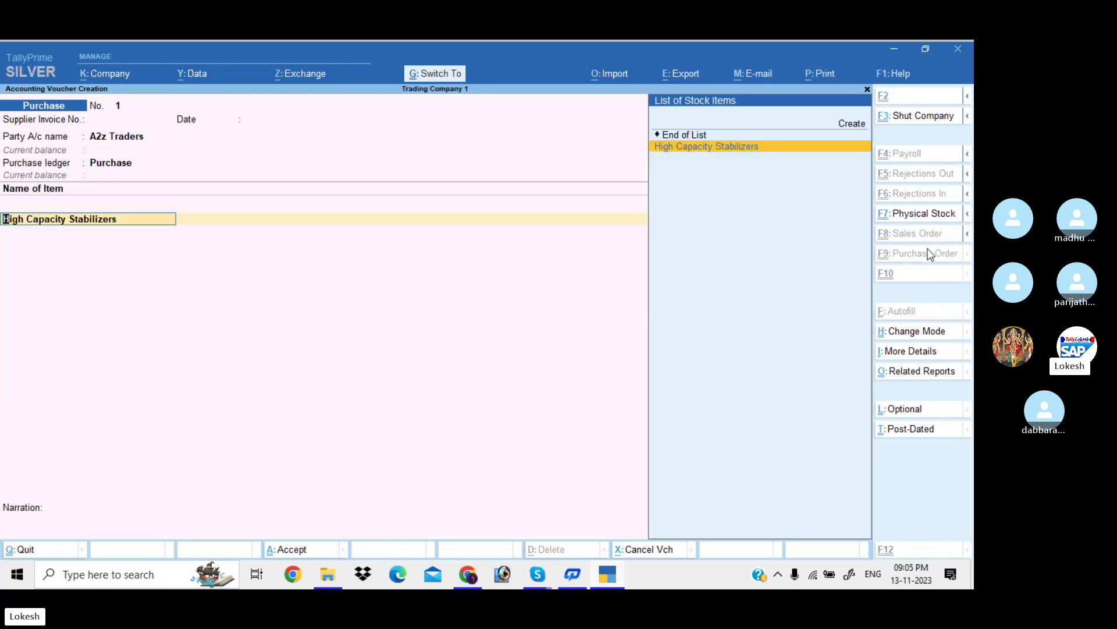
Alter the High Capacity Stabilizers stock item, setting its GST rate to 28%.
key("ctrl+Return")
key("Return")
key("Return")
key("Return")
key("Return")
key("Return")
key("Return")
key("Return")
key("Return")
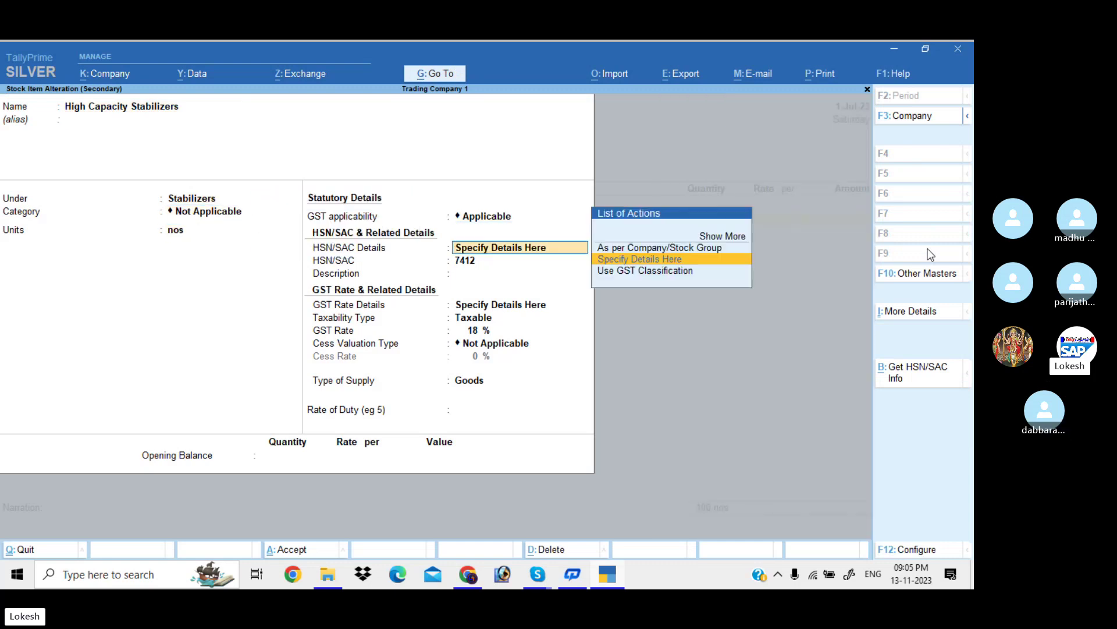
key("Return")
key("Return")
key("Return")
type("28")
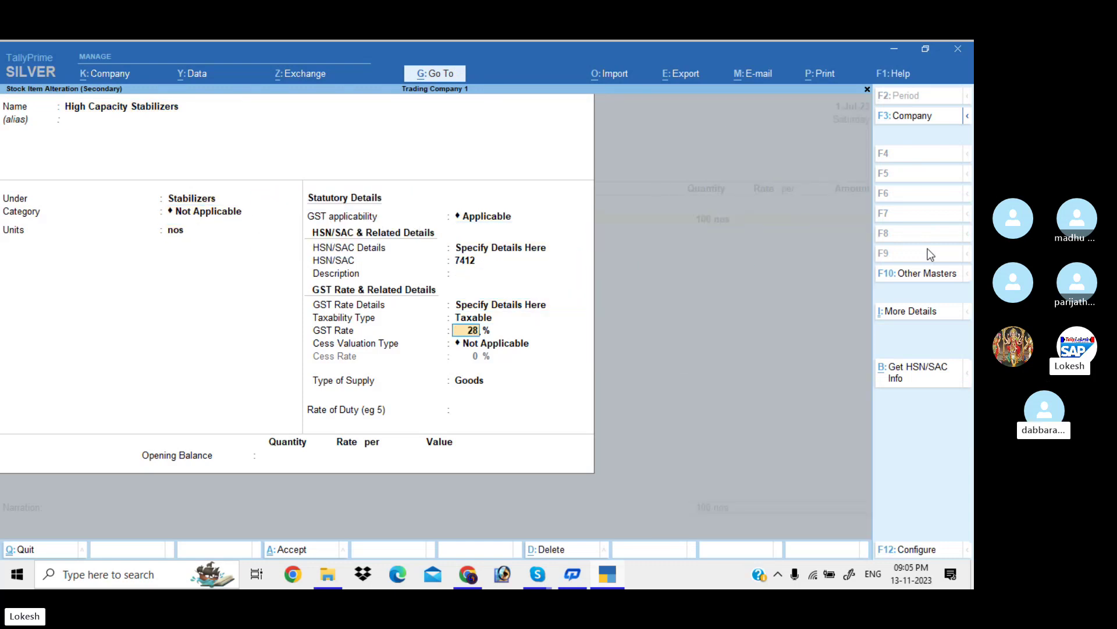
Apply the revised GST details from 1-Jul-23, save the stock item and keep the 100 nos quantity in the voucher.
key("Return")
key("Return")
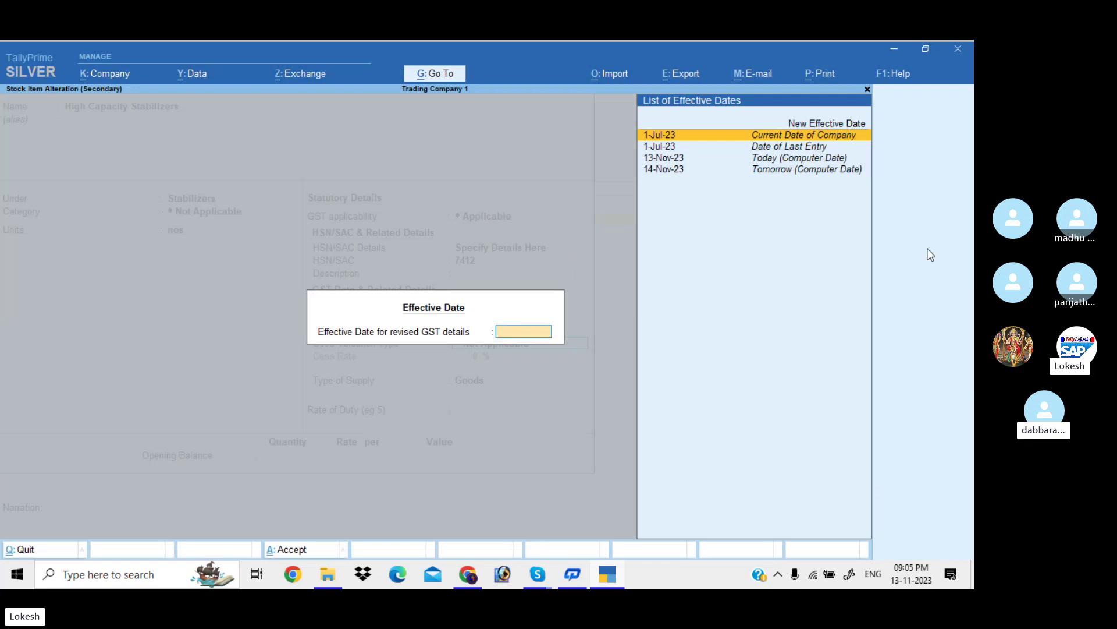
key("Return")
key("Return")
key("Return")
key("Return")
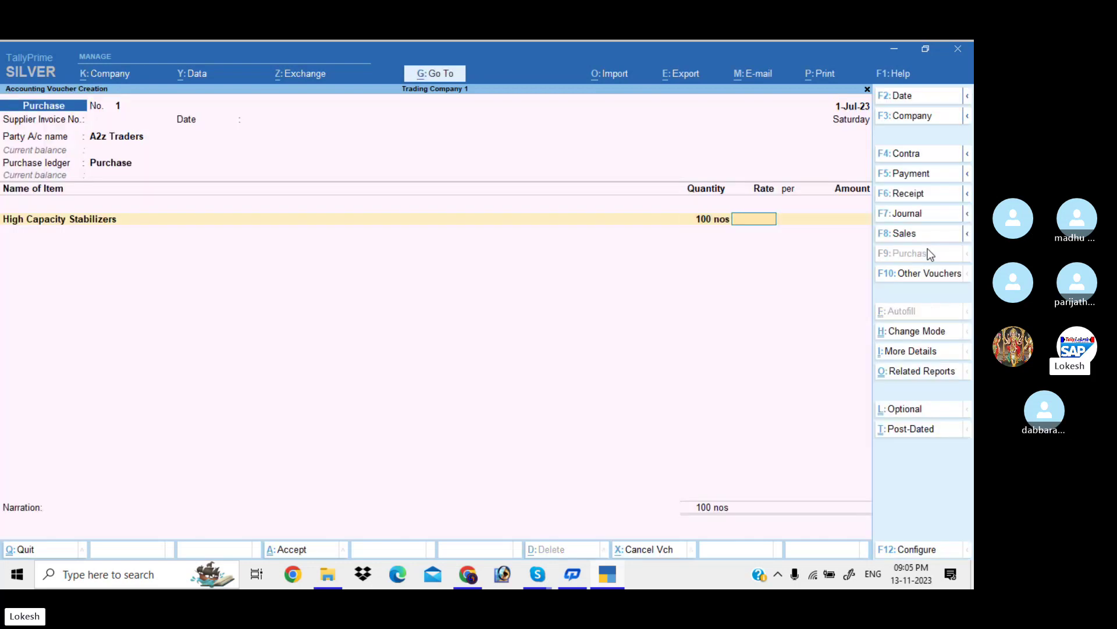
Enter a rate of 600 per nos for High Capacity Stabilizers and end the item list.
type("00")
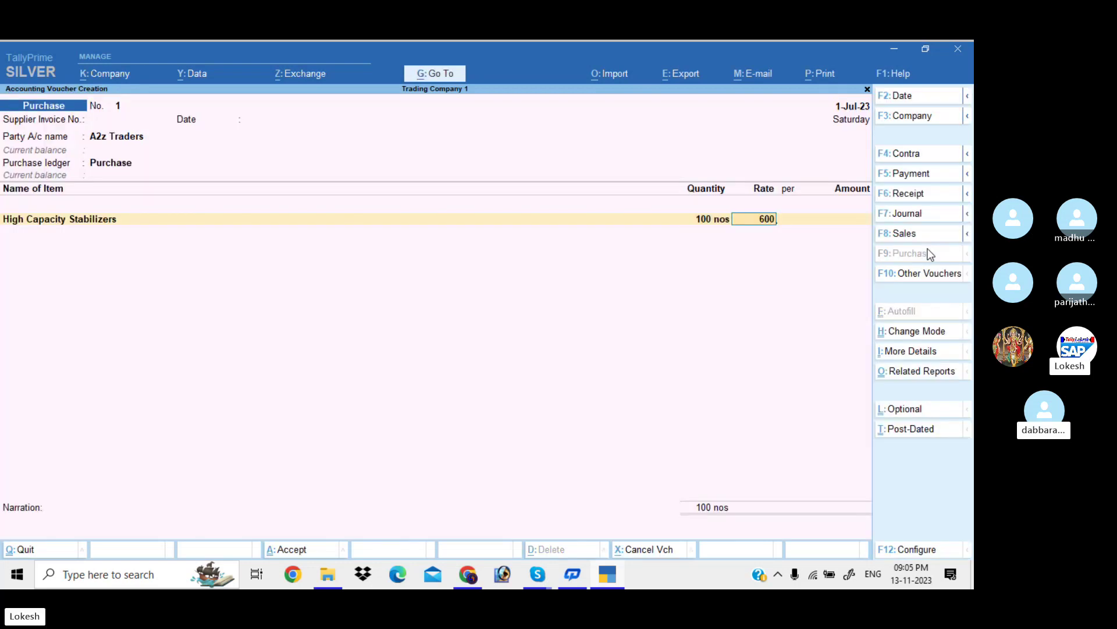
key("Return")
key("Return")
key("Return")
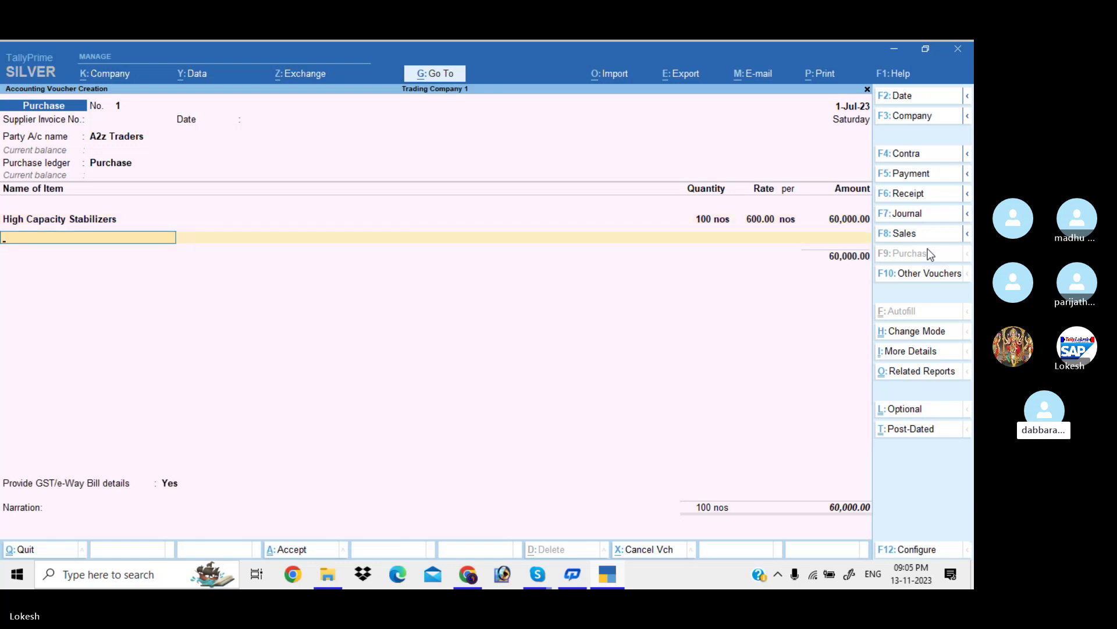
key("Return")
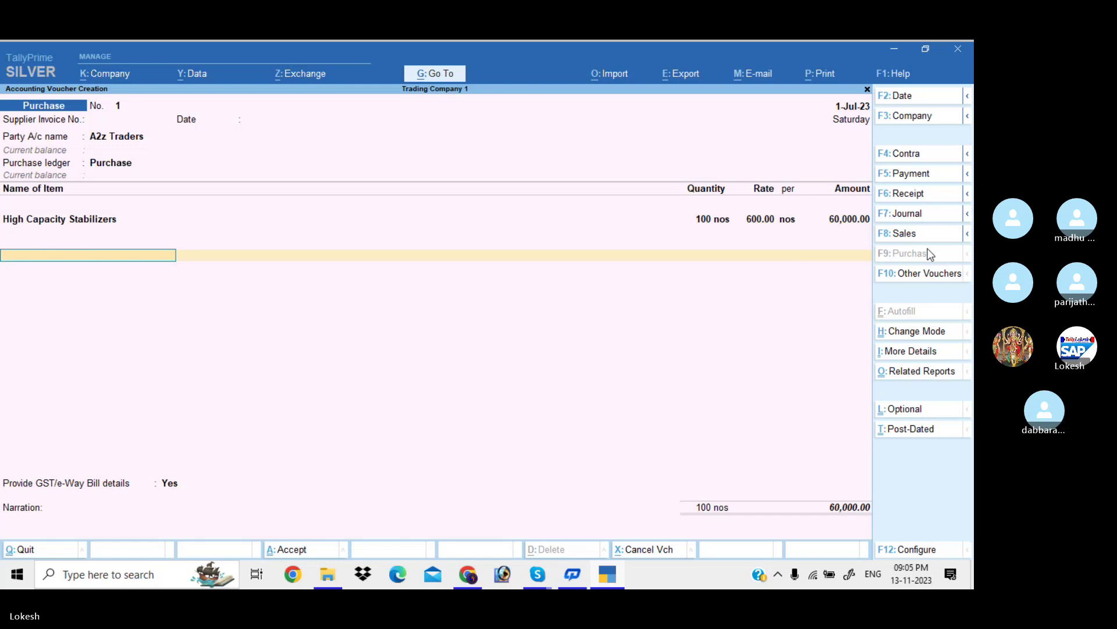
Start a new ledger named CGST under the Duties & Taxes group for the purchase voucher.
key("alt+c")
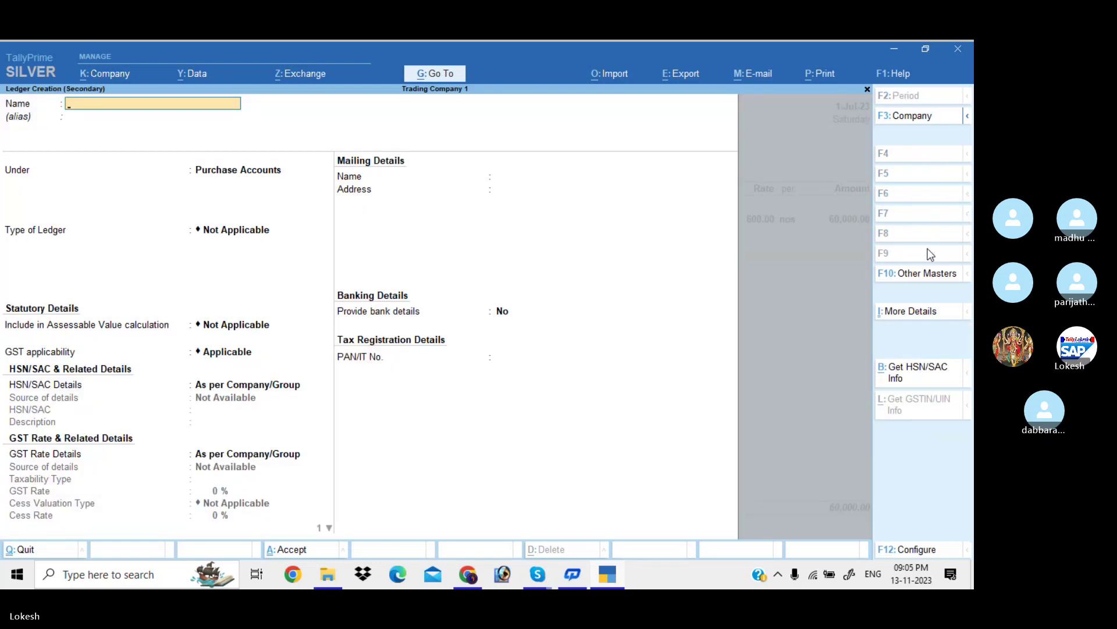
type("Cg")
key("BackSpace")
type("GST")
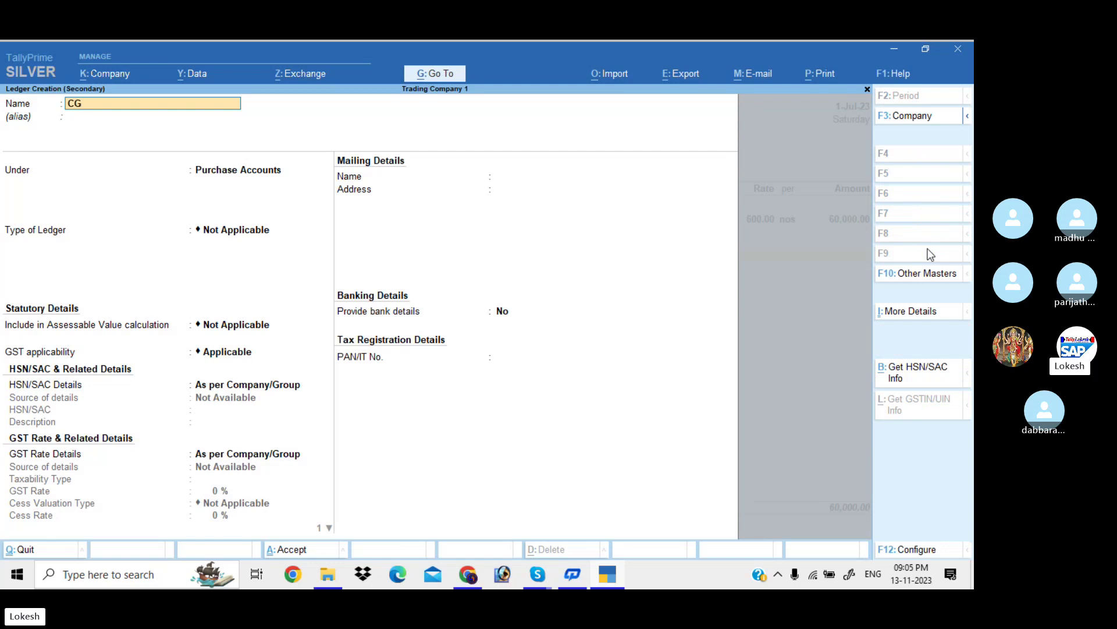
key("Return")
key("Return")
type("du")
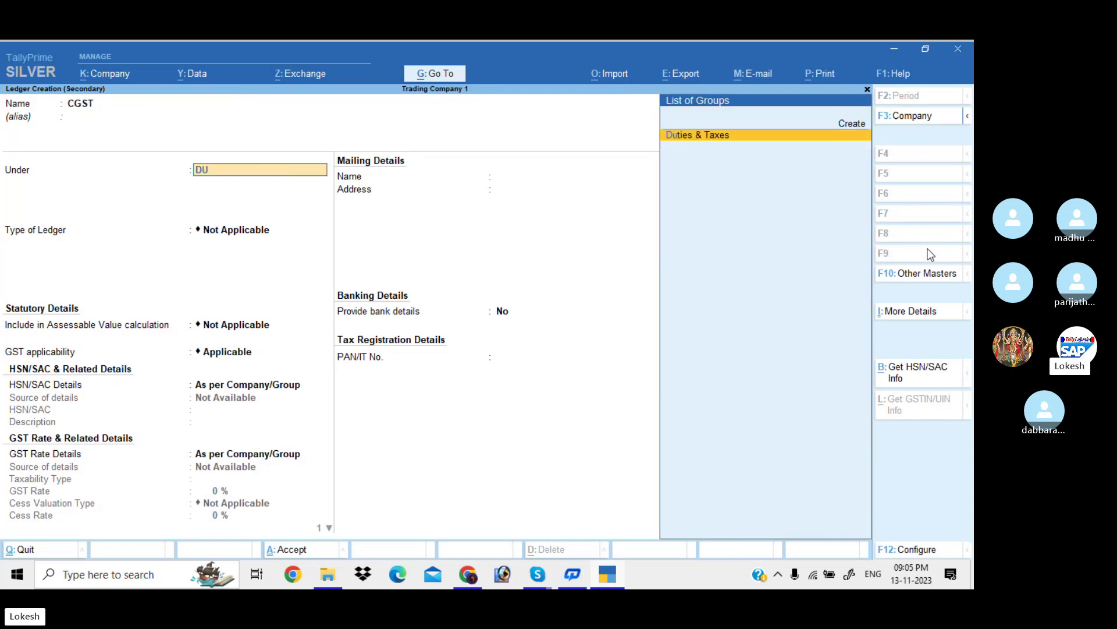
key("Return")
Set the CGST ledger's duty type to GST and tax type to CGST, save it and accept its calculated amount.
key("Up")
key("Return")
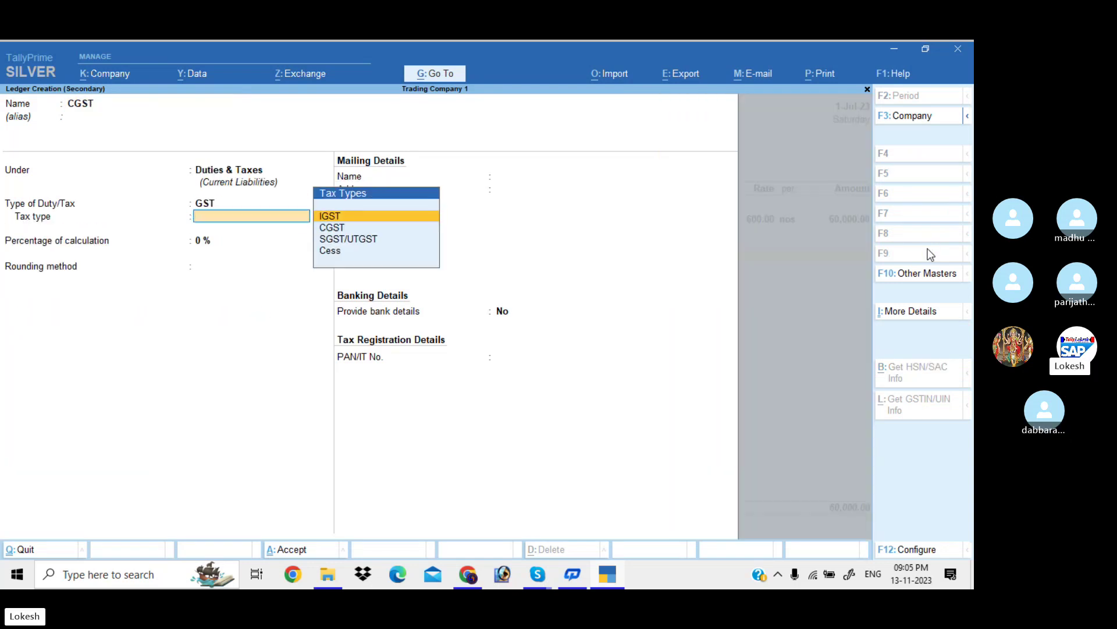
key("Down")
key("Return")
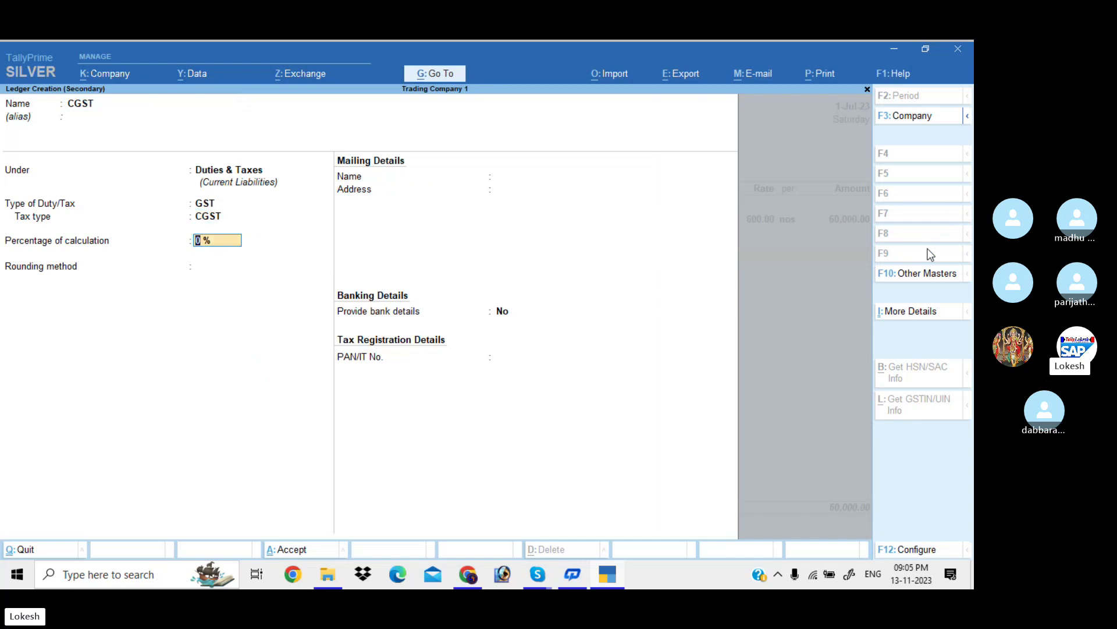
key("ctrl+a")
key("Return")
Start a new ledger named SGST under the Duties & Taxes group.
key("alt+c")
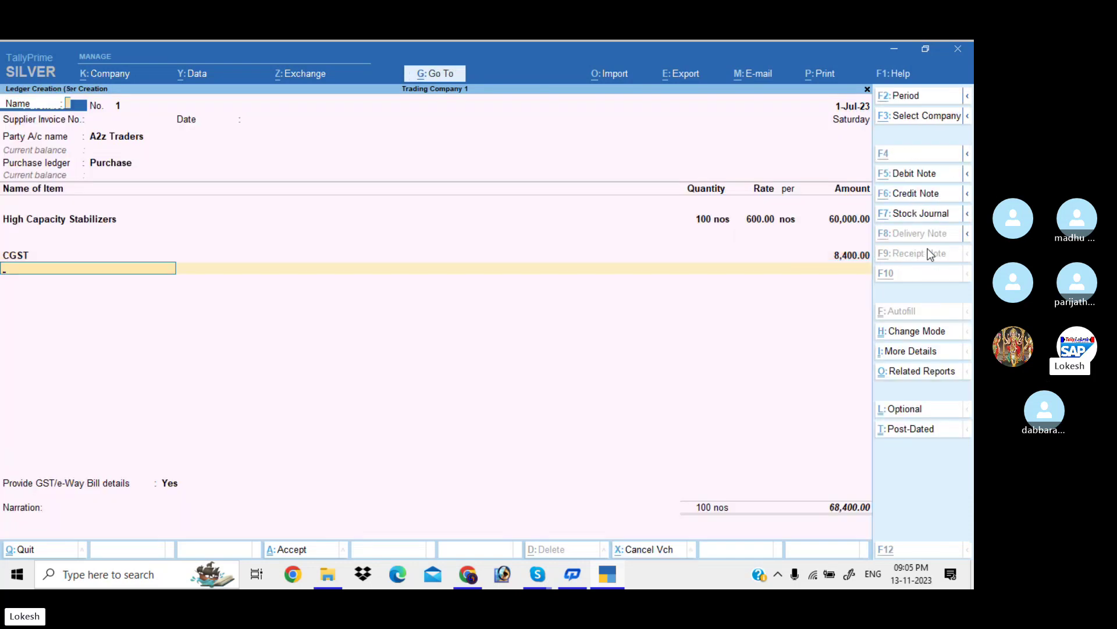
type("SGST")
key("Return")
key("Return")
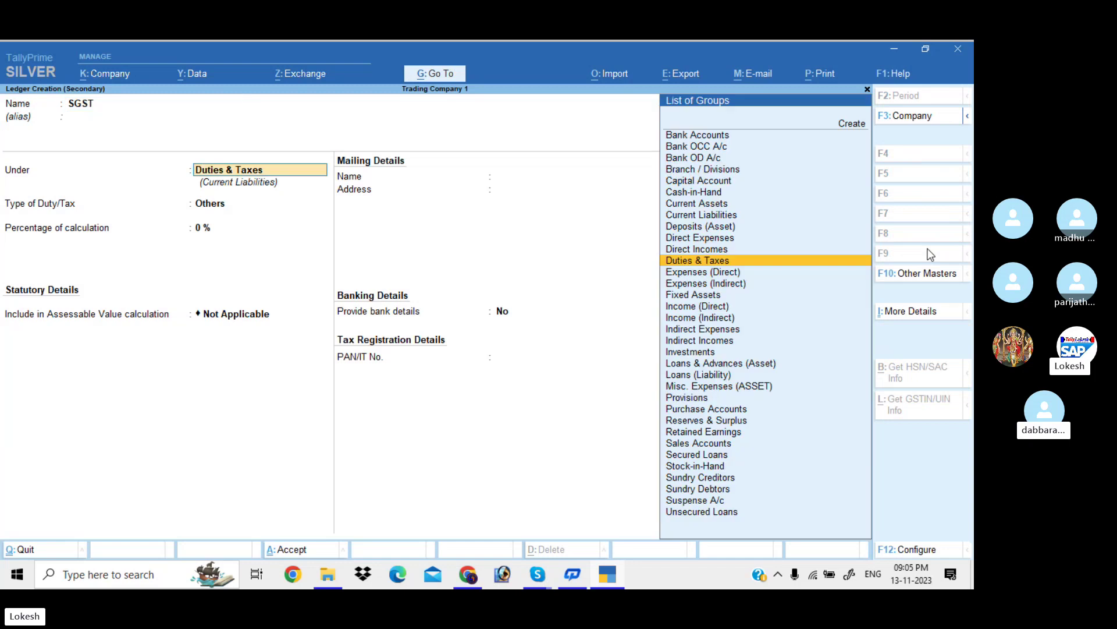
key("Return")
Set the SGST ledger's duty type to GST and tax type to SGST/UTGST, save it and accept its calculated amount.
key("Up")
key("Return")
key("Down")
key("Down")
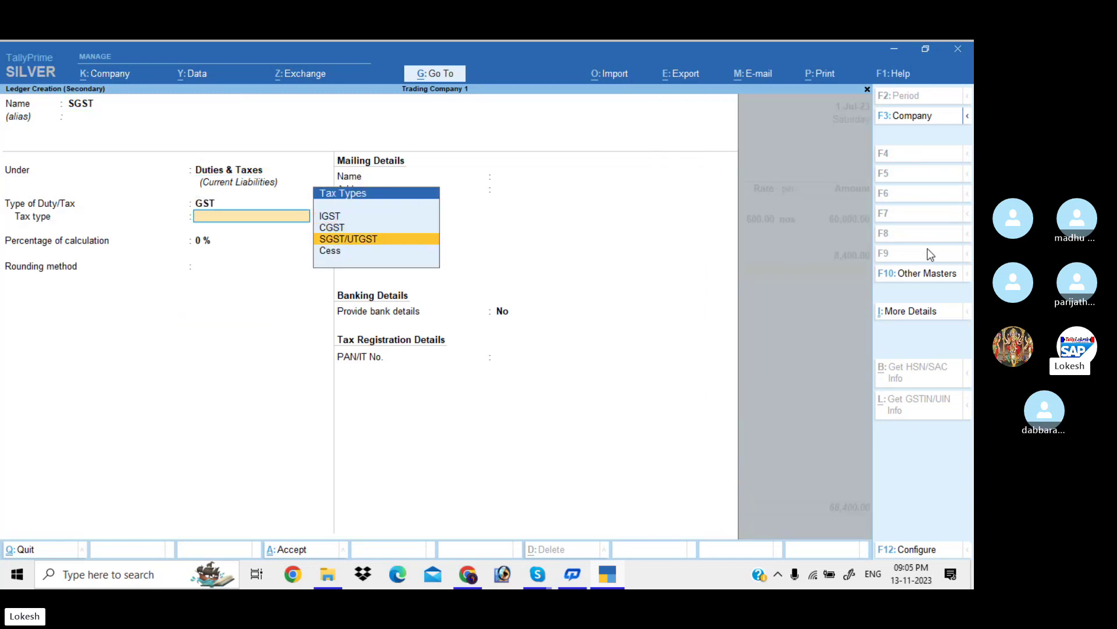
key("Return")
key("ctrl")
key("ctrl+a")
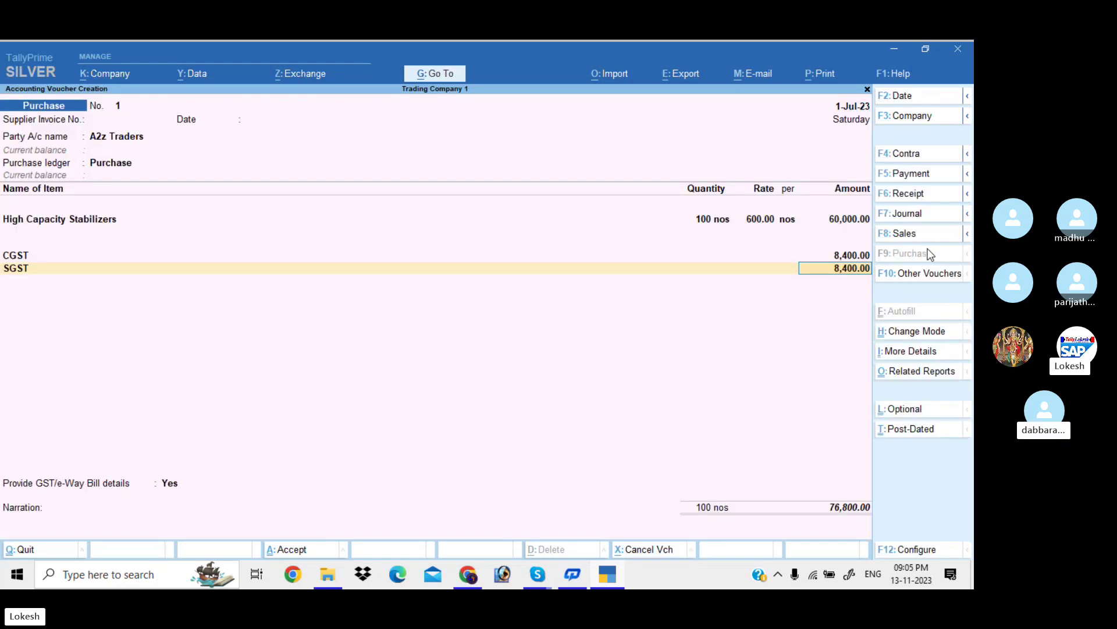
key("Return")
End the tax ledger lines and set Provide GST/e-Way Bill details to No.
key("Return")
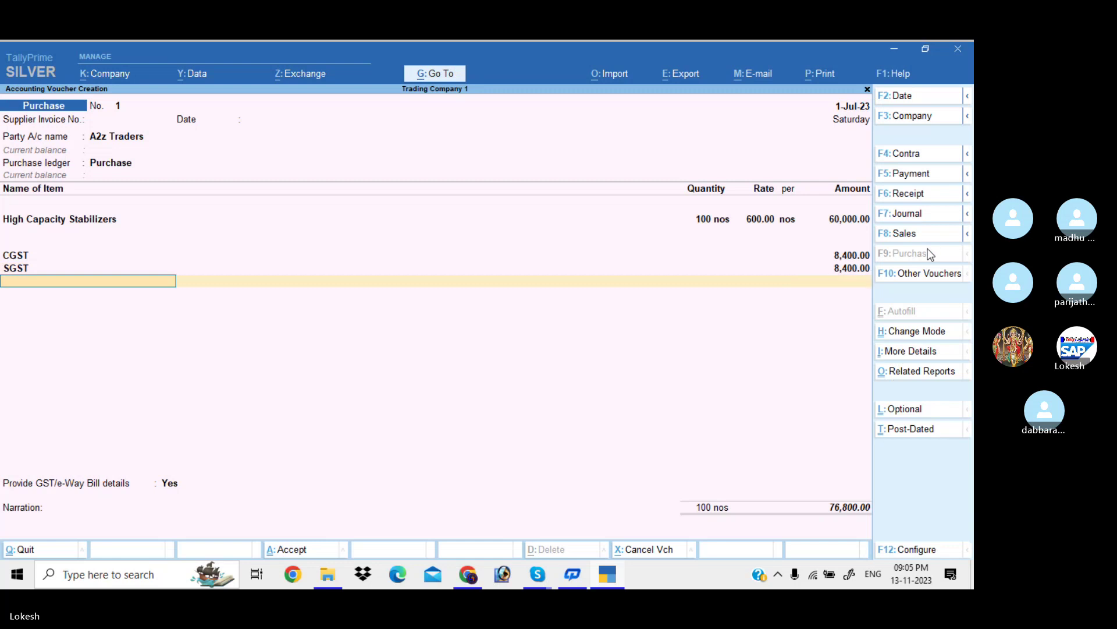
key("BackSpace")
key("BackSpace")
key("Return")
key("Return")
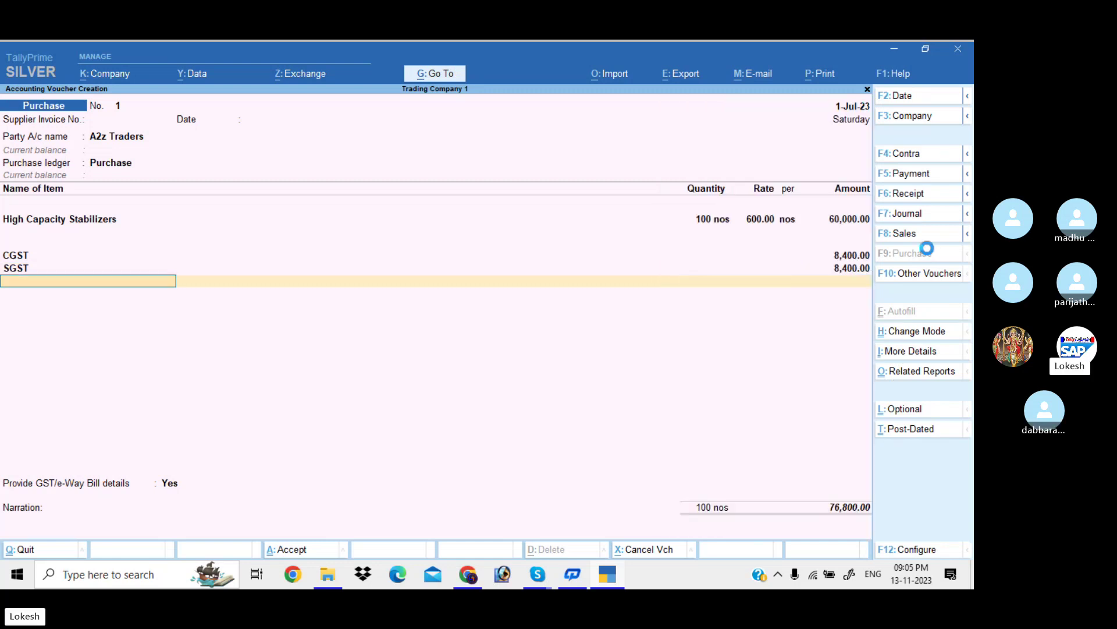
key("Return")
key("Up")
key("Return")
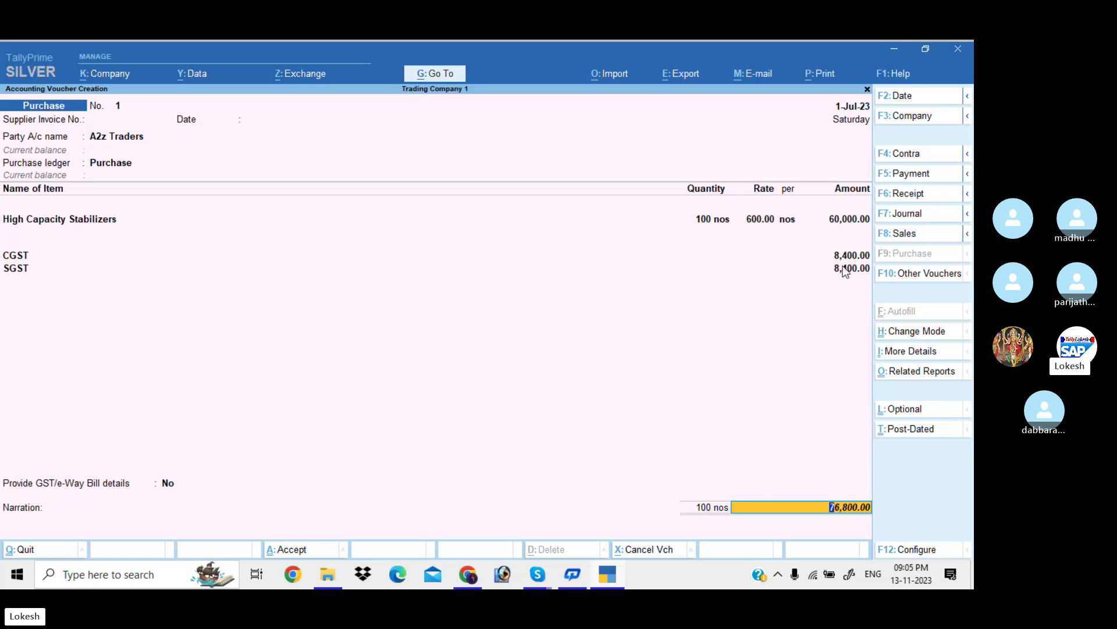
Examine the purchase voucher's GST - Tax Analysis in detailed view and return to the voucher.
left_click(928, 373)
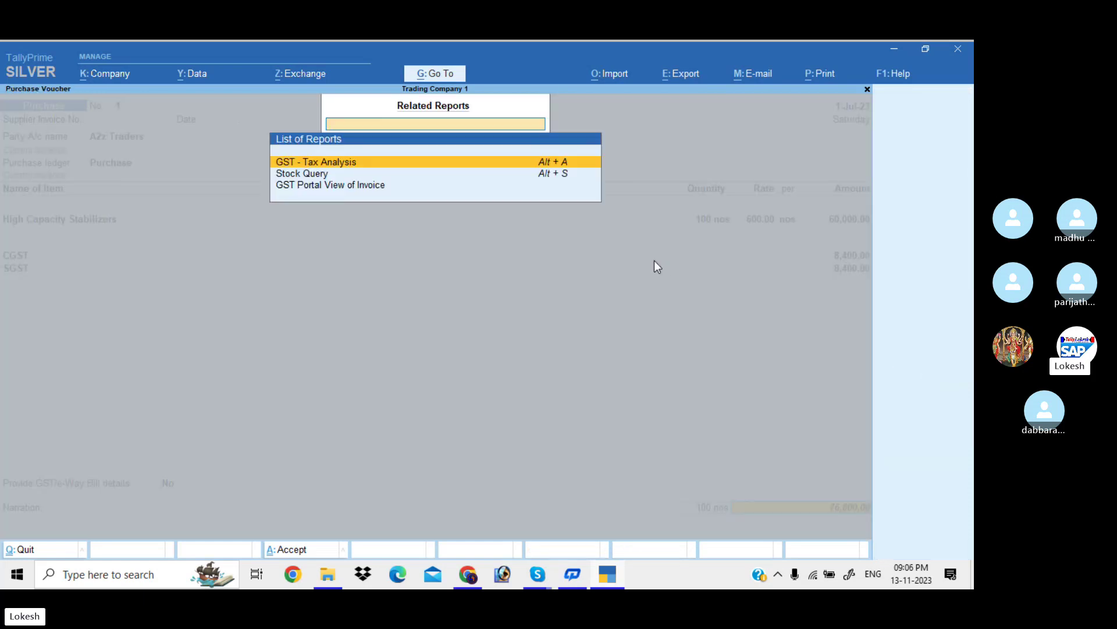
key("Return")
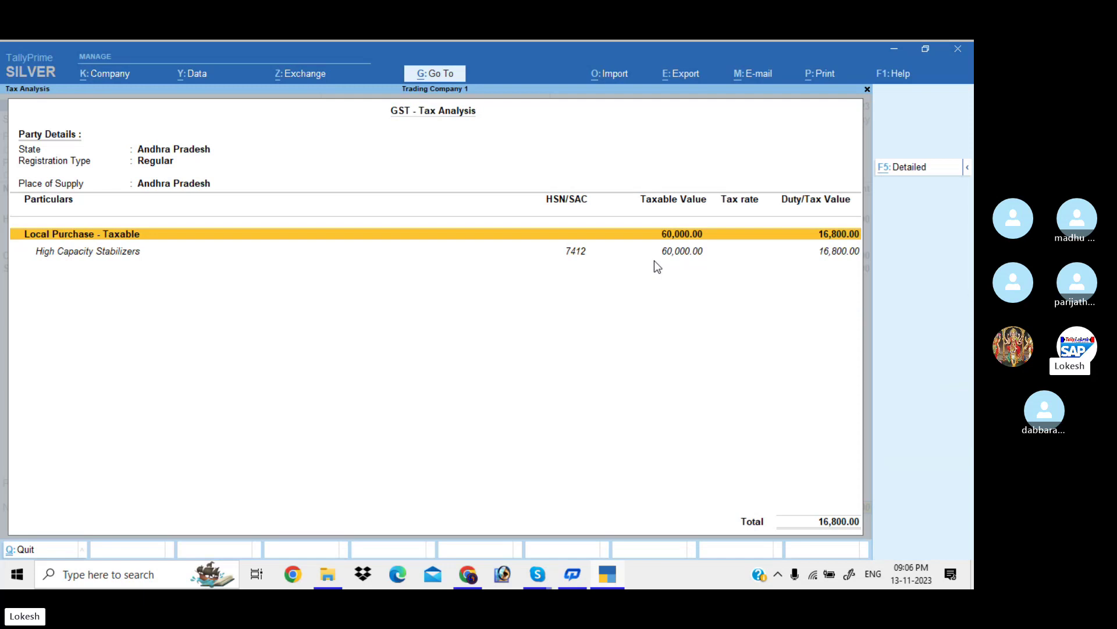
key("F5")
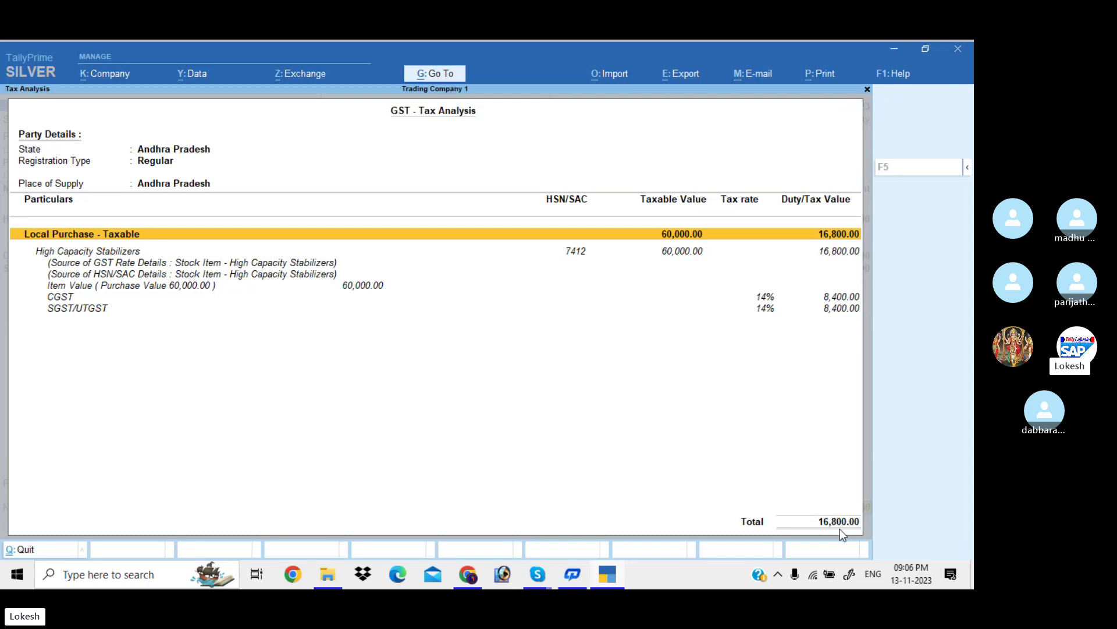
key("Escape")
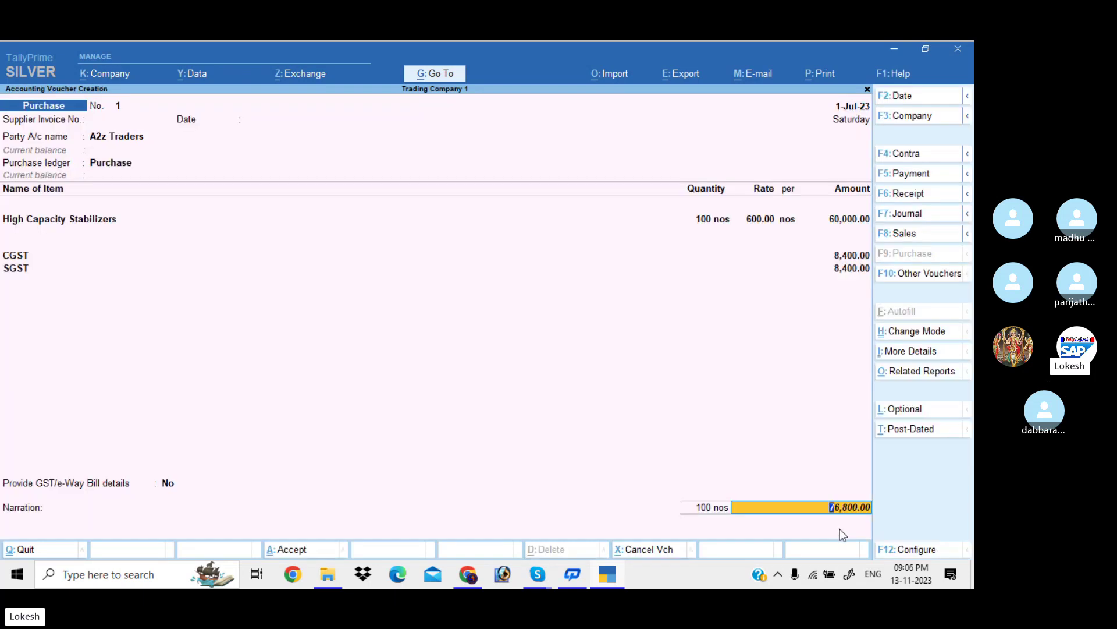
Leave the narration blank and save purchase voucher 1.
key("Return")
key("Return")
key("Return")
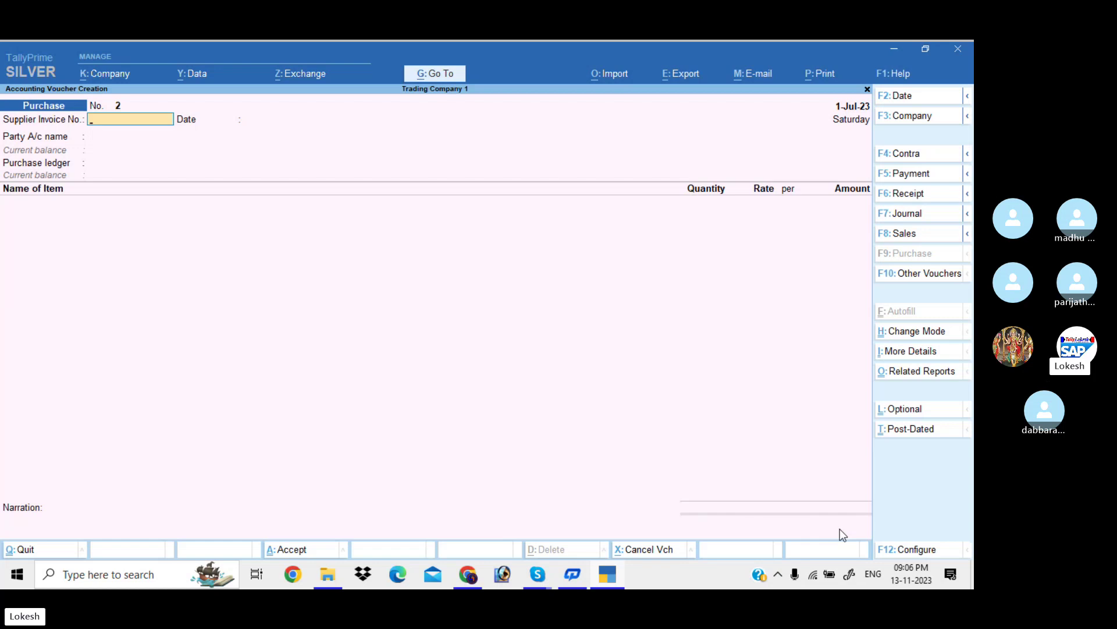
Begin purchase voucher 2 with party A2z Traders and ledger Purchase, leaving the supplier invoice blank and keeping the default party details.
key("Return")
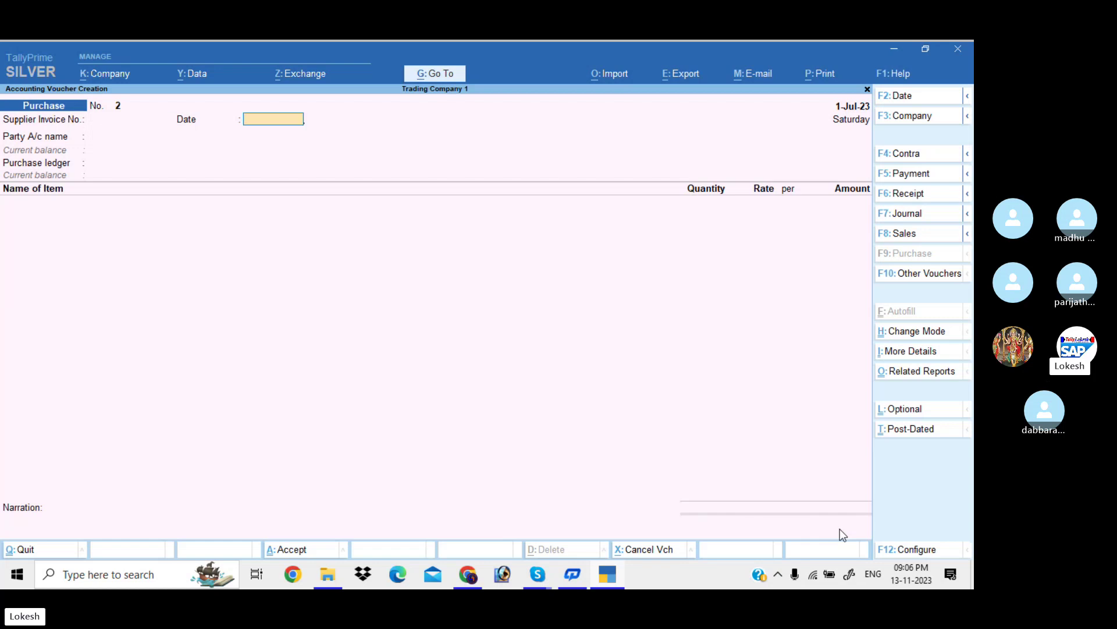
key("Return")
key("Return")
key("Return")
key("Return")
key("Return")
key("Return")
key("Return")
key("Return")
key("Return")
key("Return")
key("Return")
key("Return")
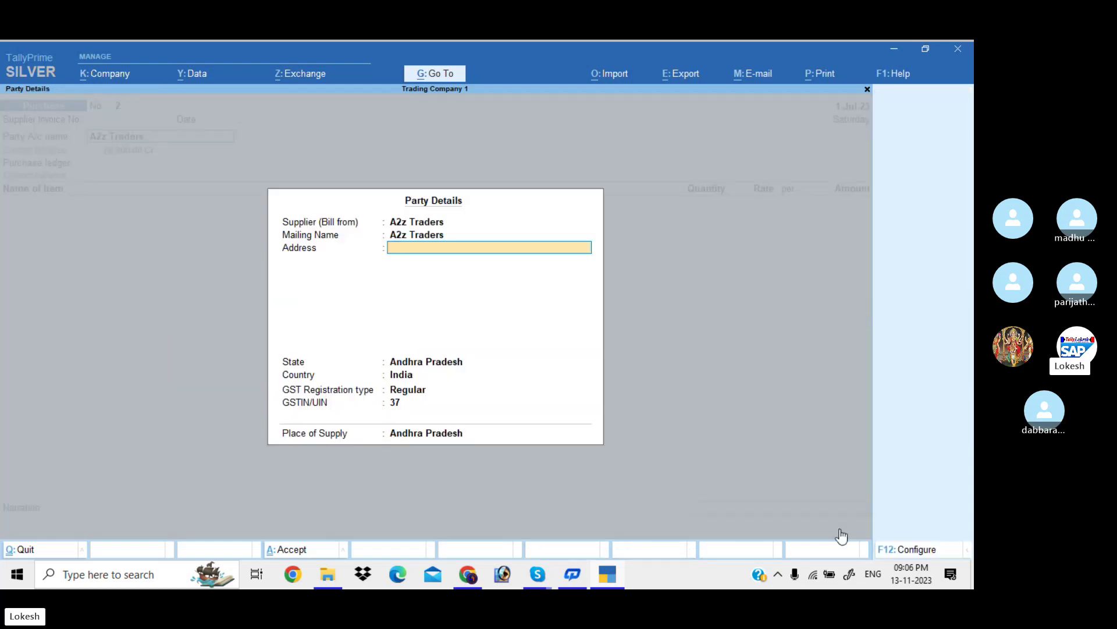
key("Return")
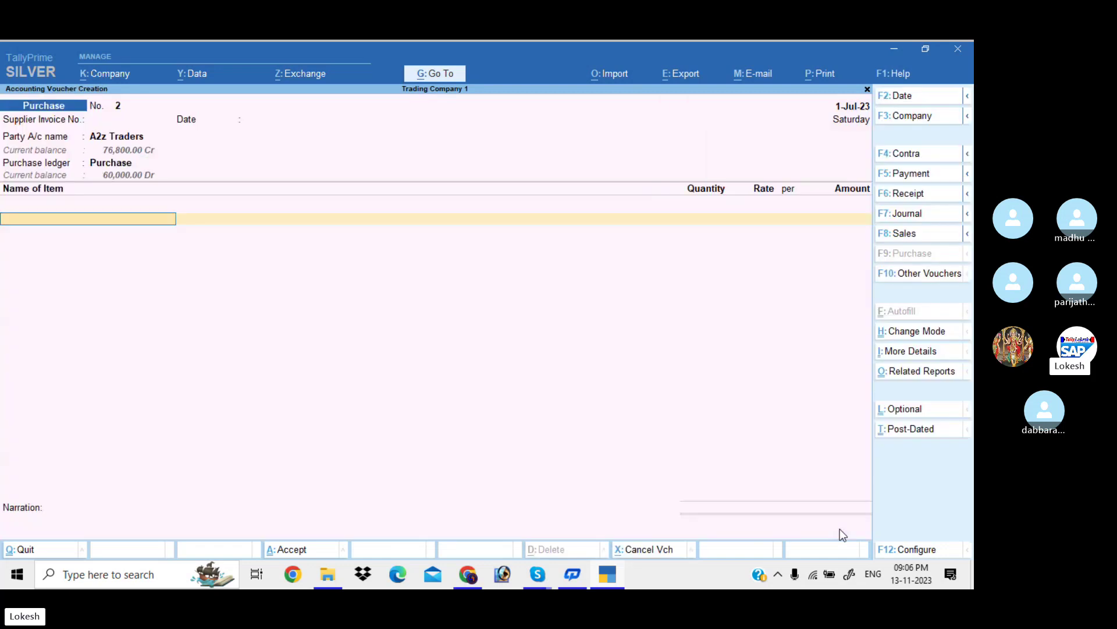
Start a new stock item named Low Capacity Stabilizers under the Stabilizers group.
key("alt+c")
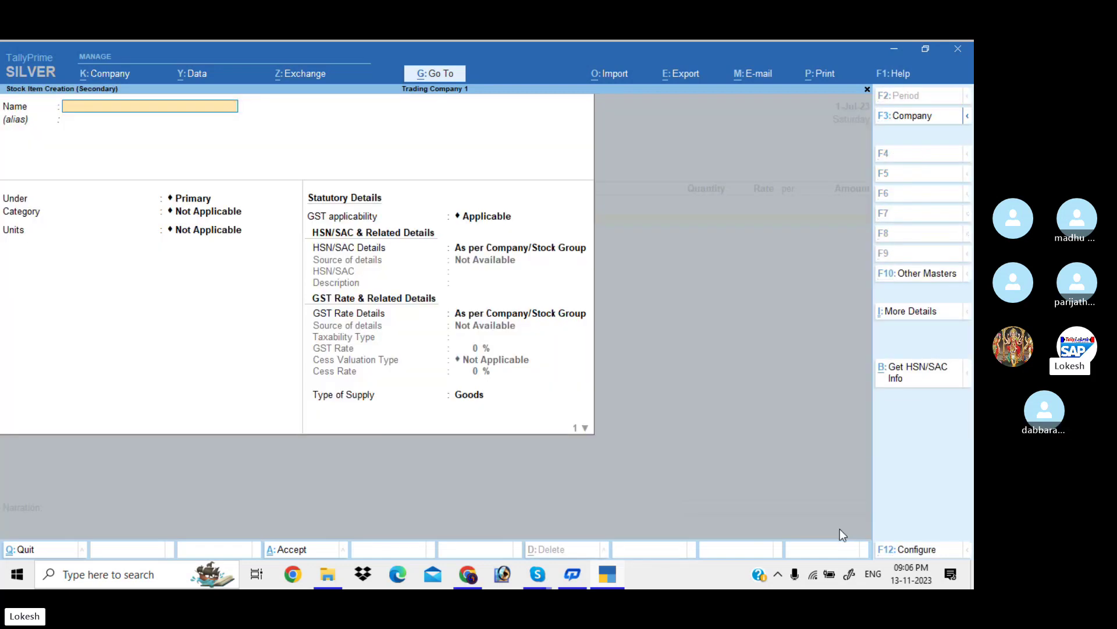
type("Low capa")
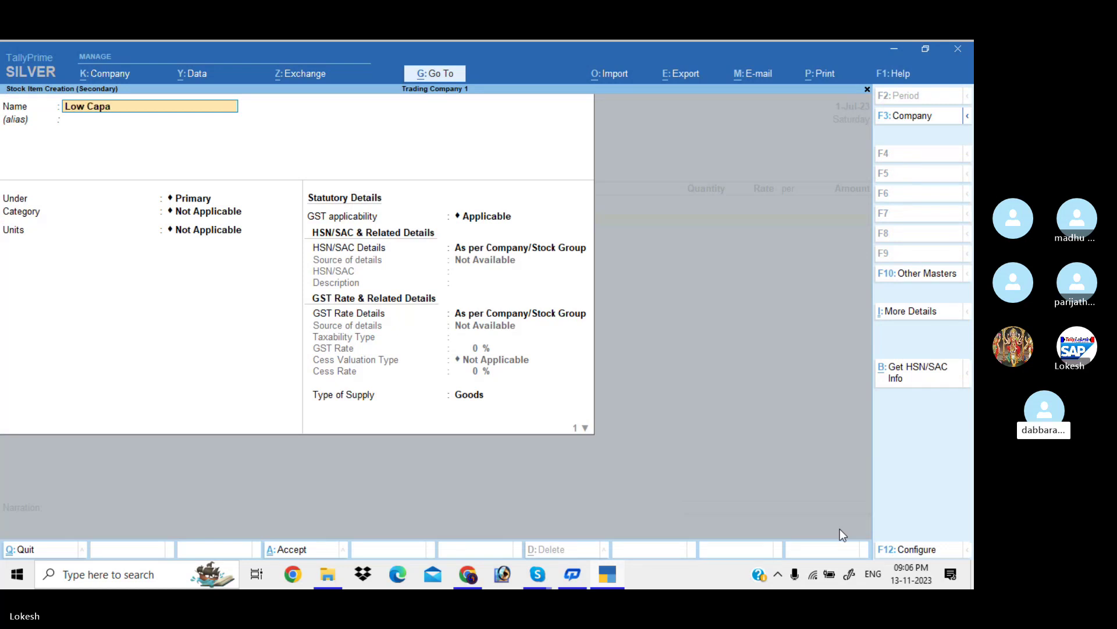
type("city Stabili")
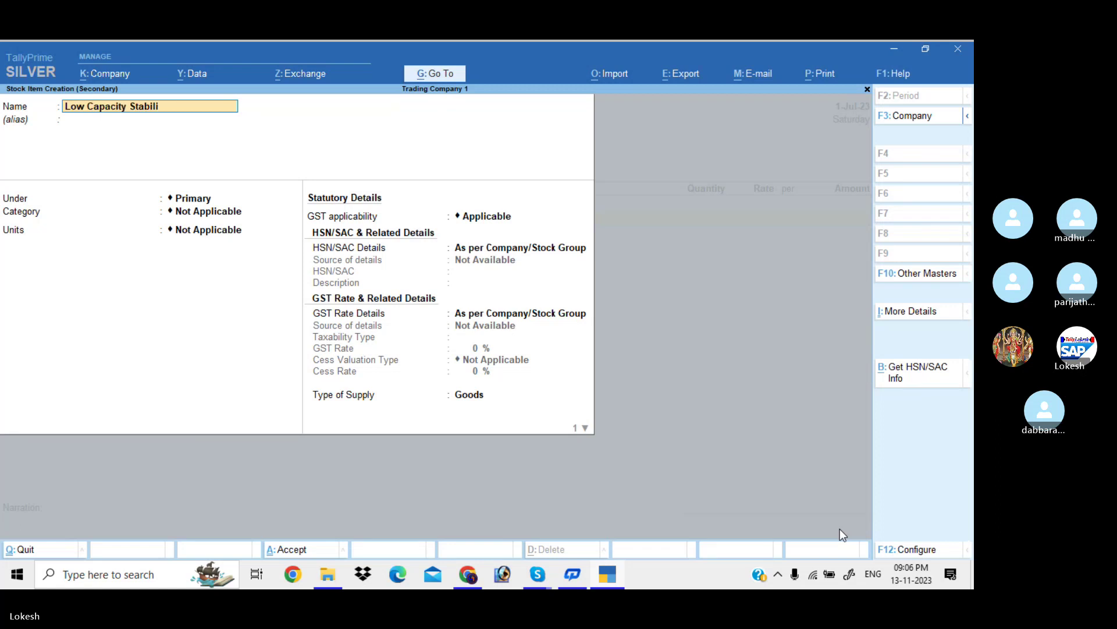
type("zers")
key("Return")
key("Return")
key("Down")
key("Return")
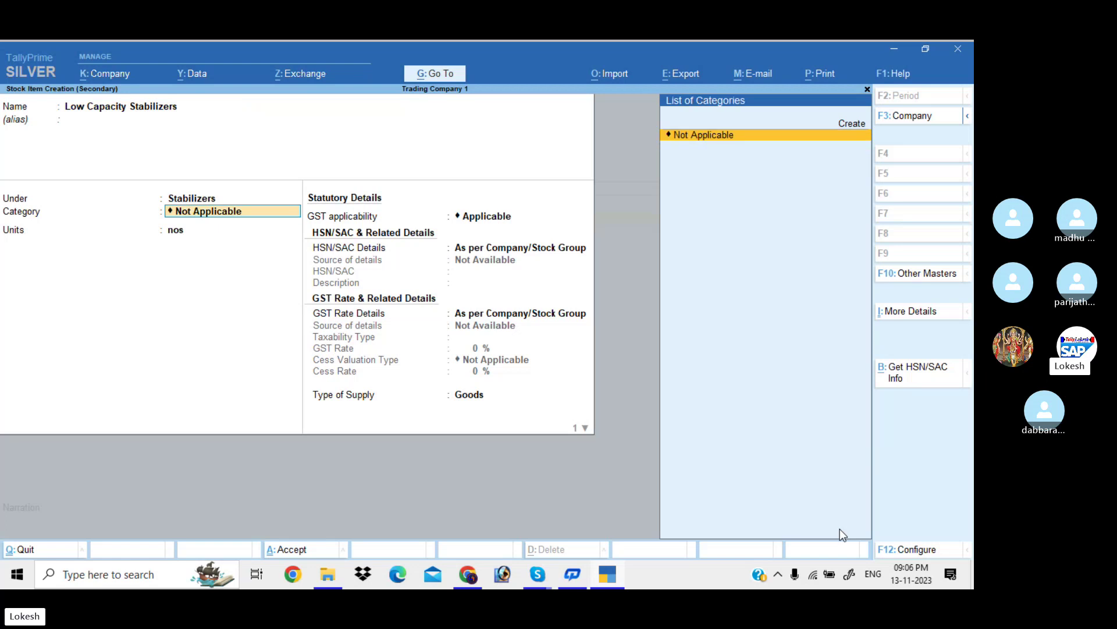
Keep units nos and GST applicable for the item, and specify its HSN/SAC code directly as 98745 with no description.
key("Return")
key("Return")
key("Return")
key("Down")
key("Return")
type("98")
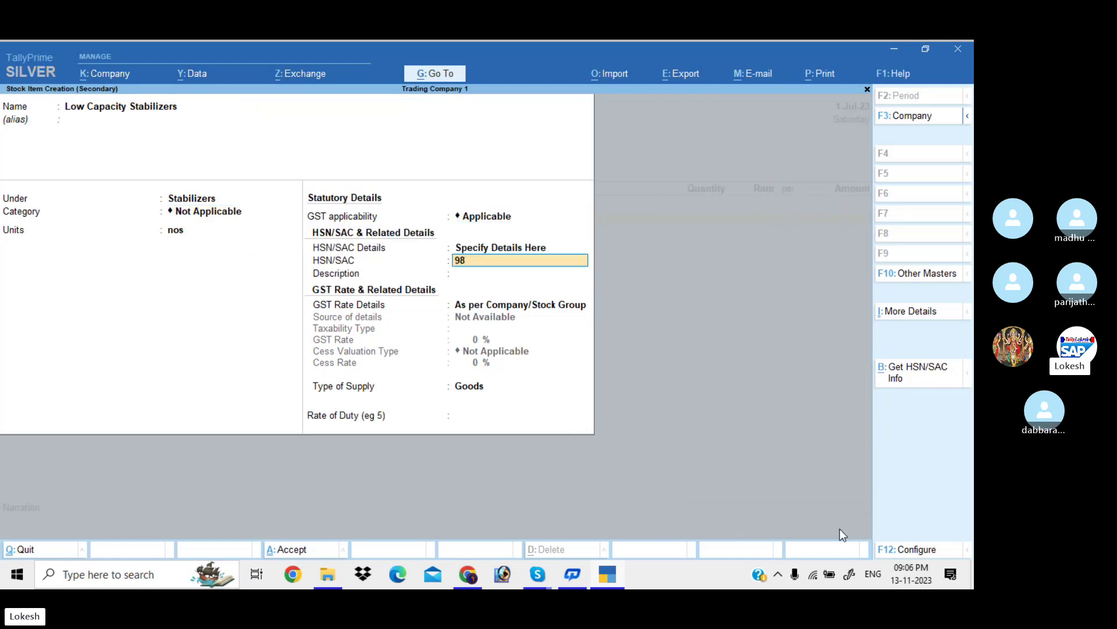
type("745")
key("Return")
key("Return")
Specify the item's GST rate directly as Taxable at 28% with supply type Goods, and save the stock item.
key("Down")
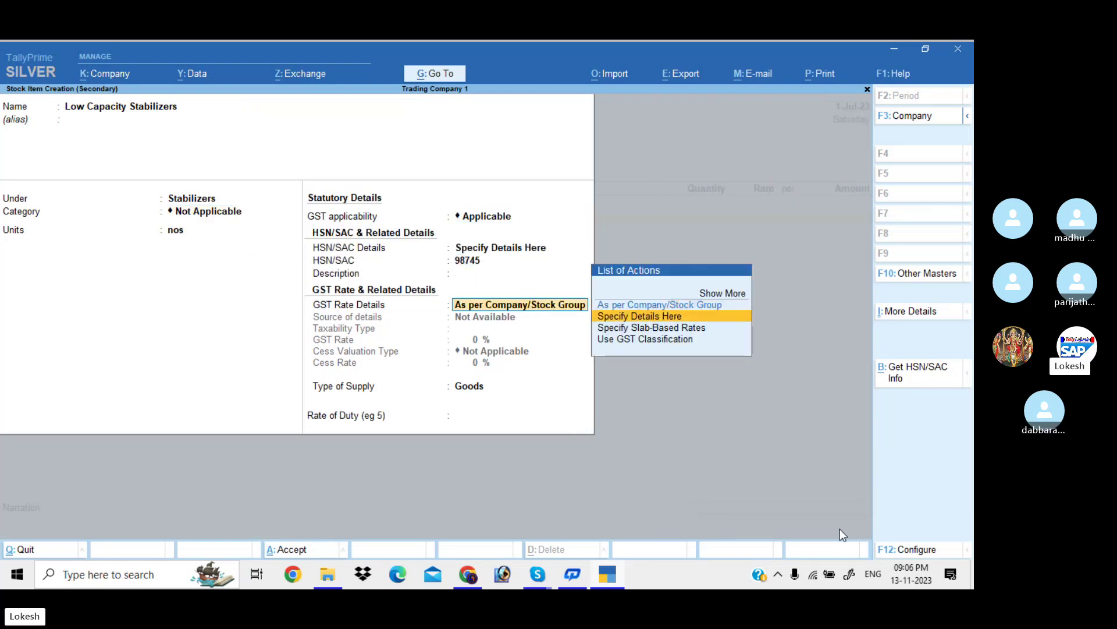
key("Return")
key("Return")
type("28")
key("Return")
key("Return")
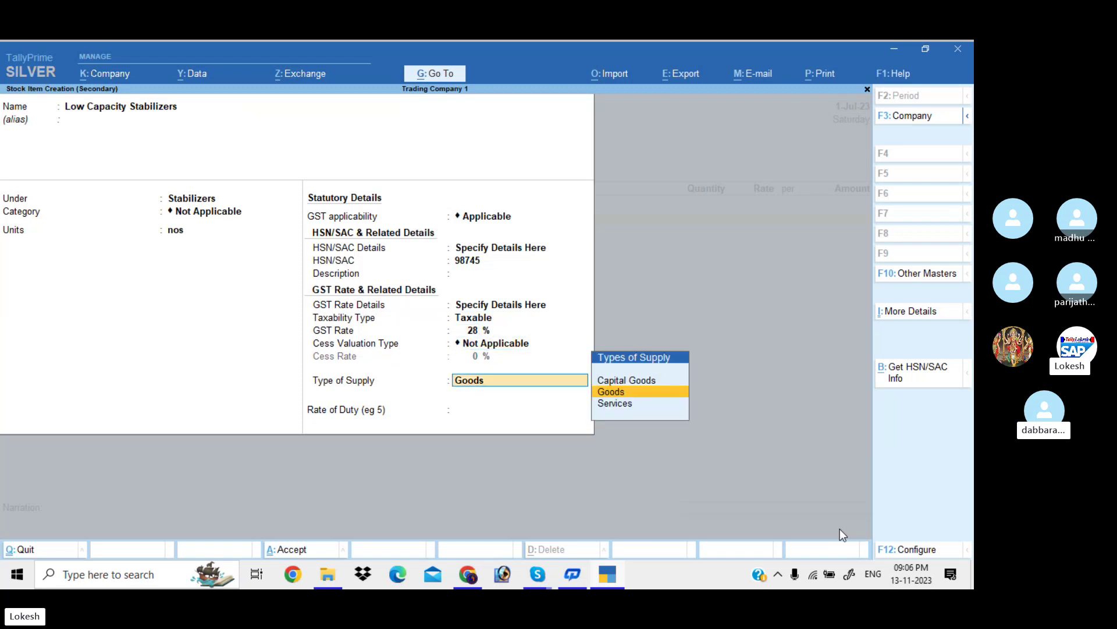
key("Return")
key("Return")
type("y")
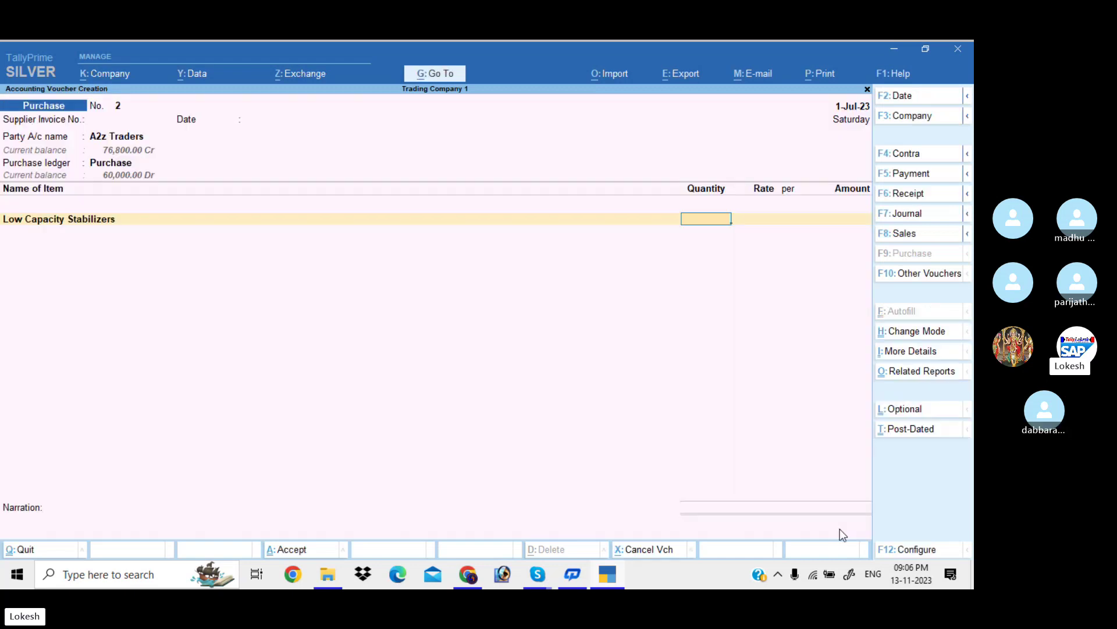
Enter a quantity of 100 nos at a rate of 400 for Low Capacity Stabilizers in the purchase voucher.
type("100")
key("Return")
type("400")
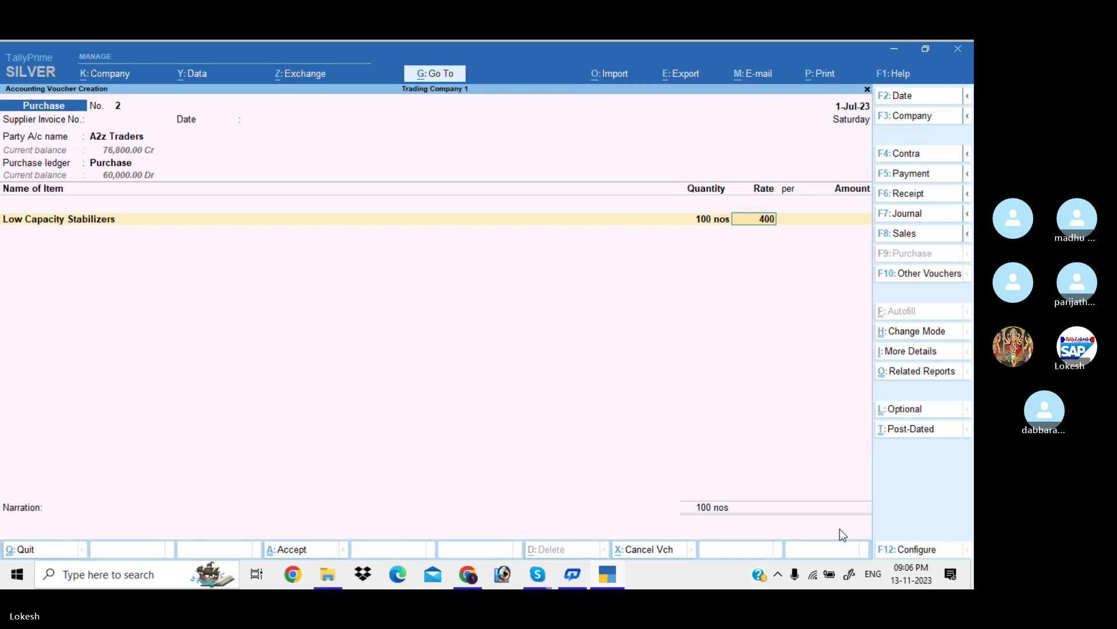
key("Return")
key("Return")
key("Return")
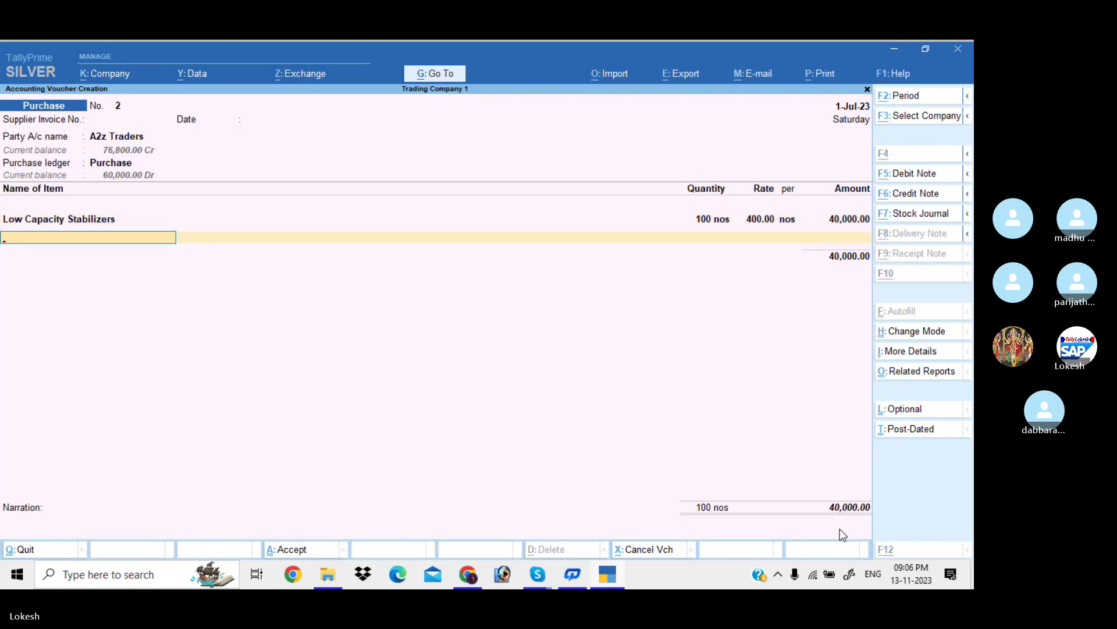
Start a new stock item named Open Well Pumps from the purchase voucher's second item line.
key("alt+c")
type("O")
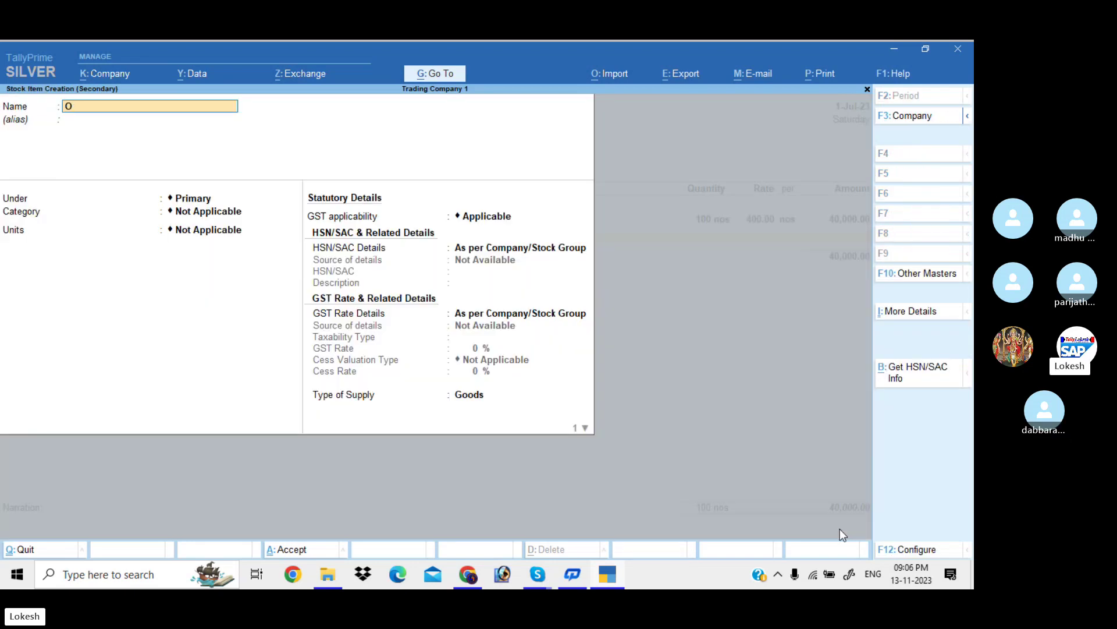
type("pen We")
type("llpumps\\")
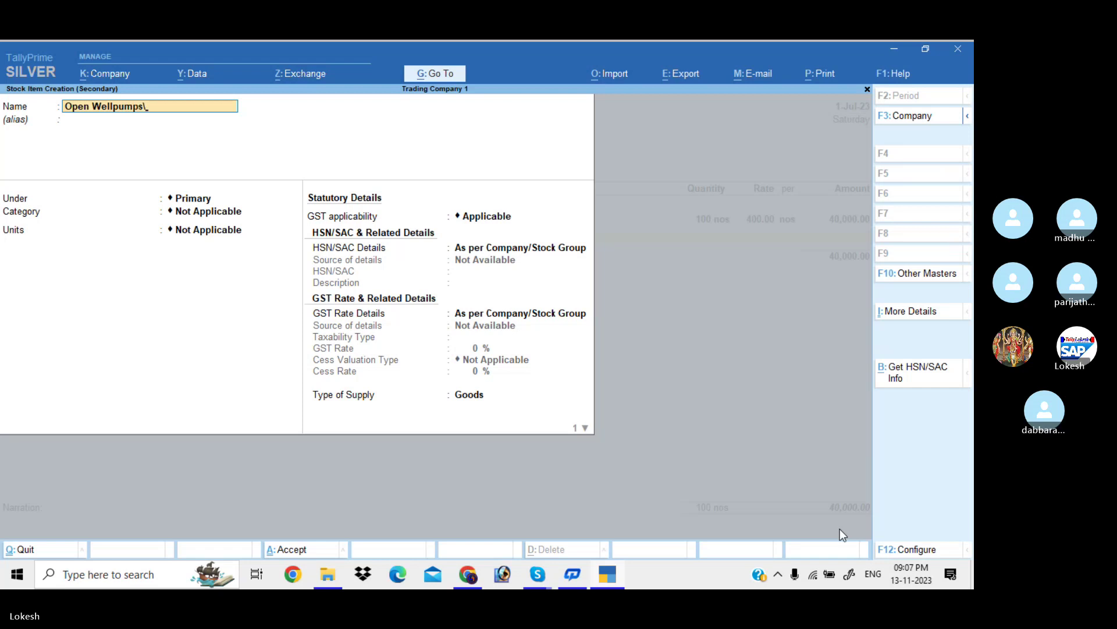
key("BackSpace")
key("BackSpace")
key("BackSpace")
key("BackSpace")
key("BackSpace")
key("BackSpace")
type("P")
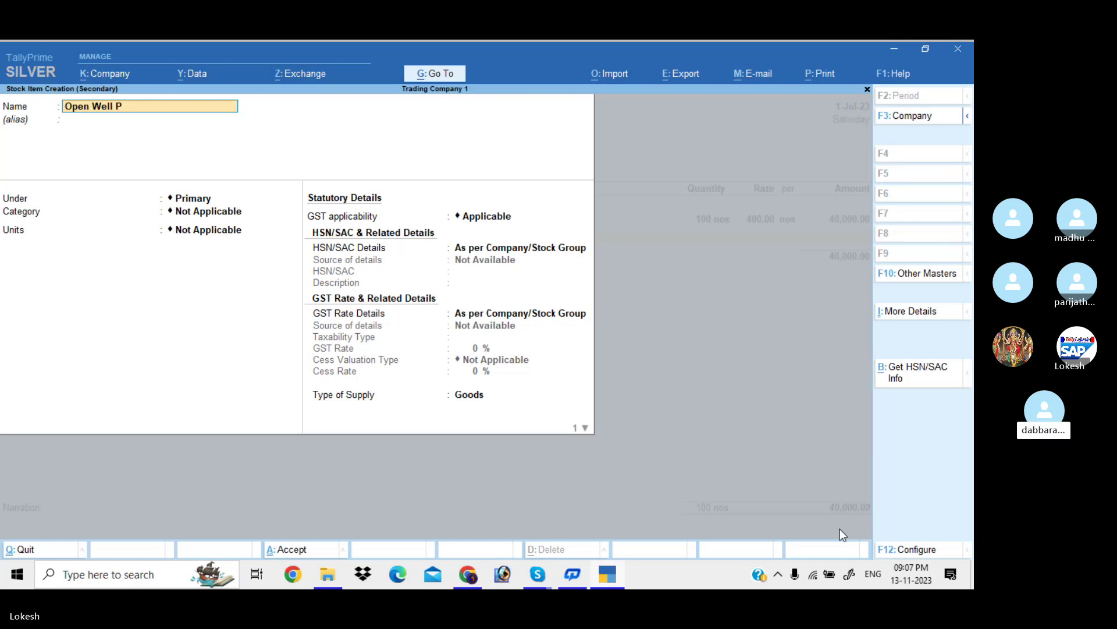
type("umps")
key("Return")
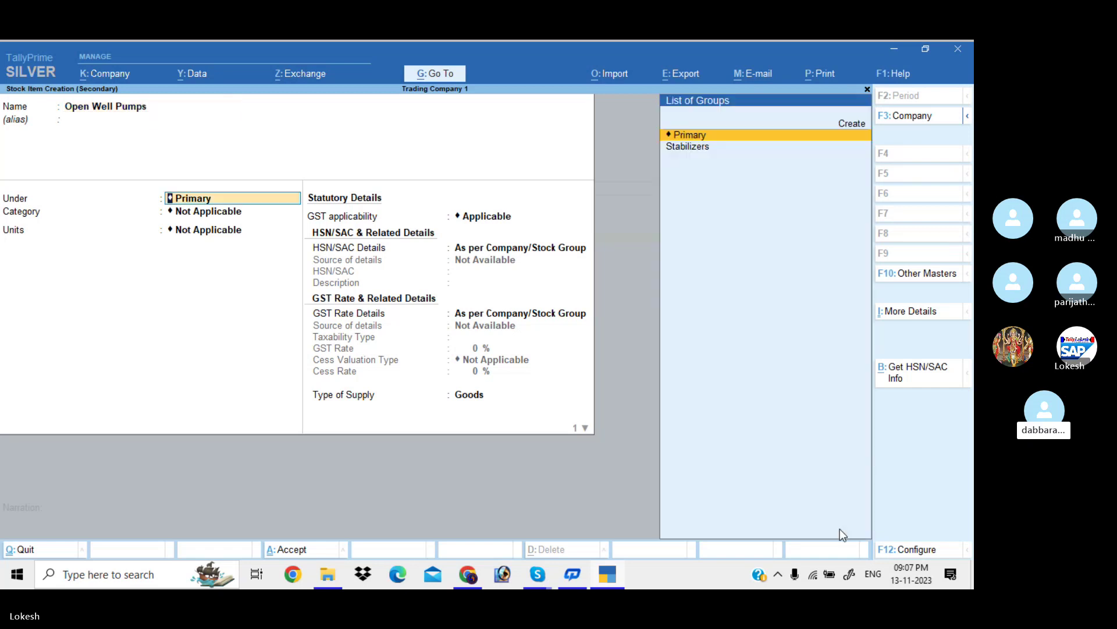
Create a stock group named Pumps under Primary with default settings and assign the item to it.
key("alt+c")
type("Pumps")
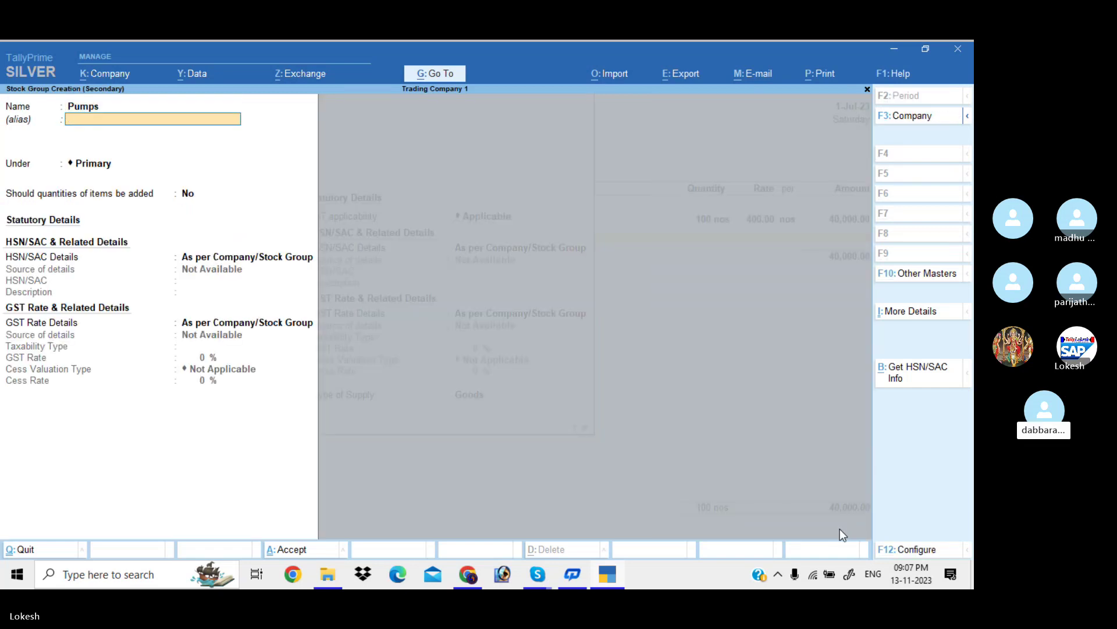
key("Return")
key("Return")
key("Return")
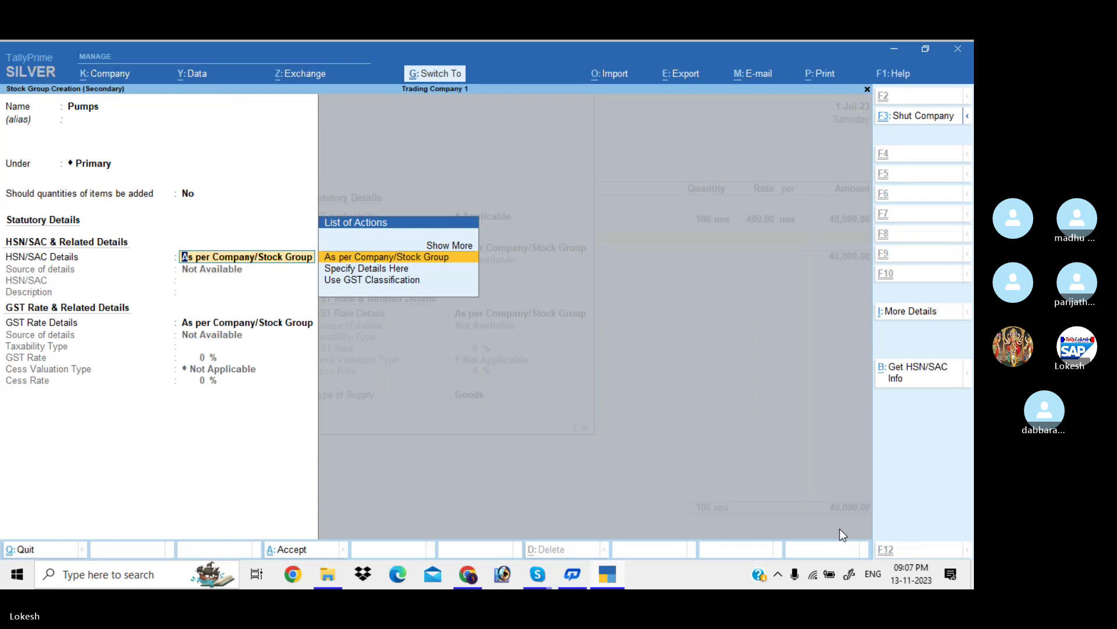
key("ctrl+a")
Keep units nos and GST applicable for Open Well Pumps, and specify its HSN/SAC code directly as 85236.
key("Return")
key("Return")
key("Return")
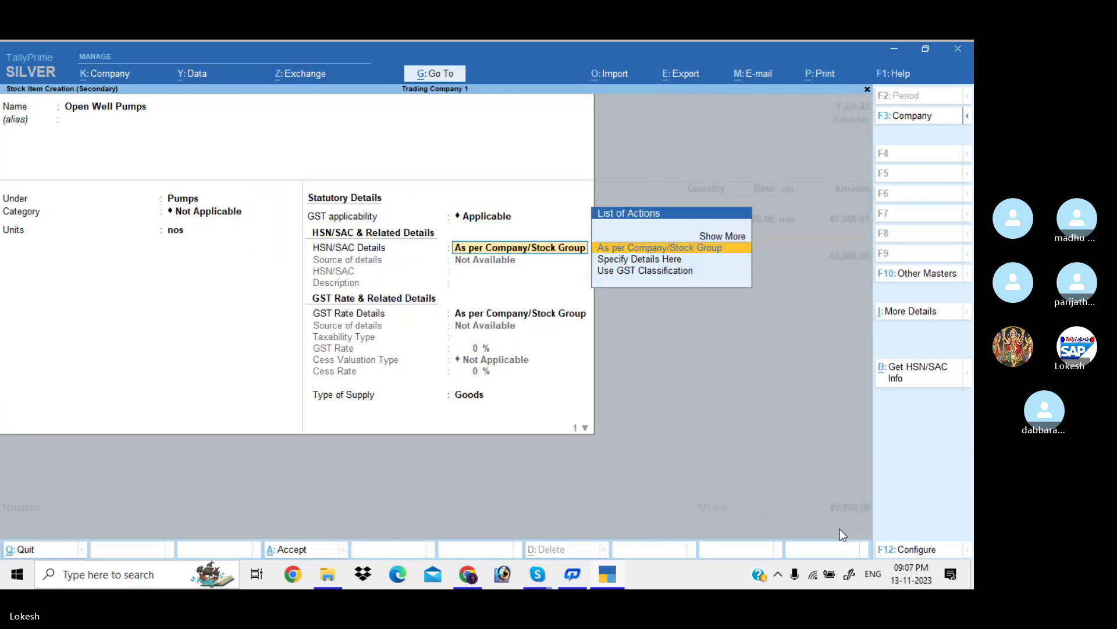
key("Down")
key("Return")
type("85236")
key("Return")
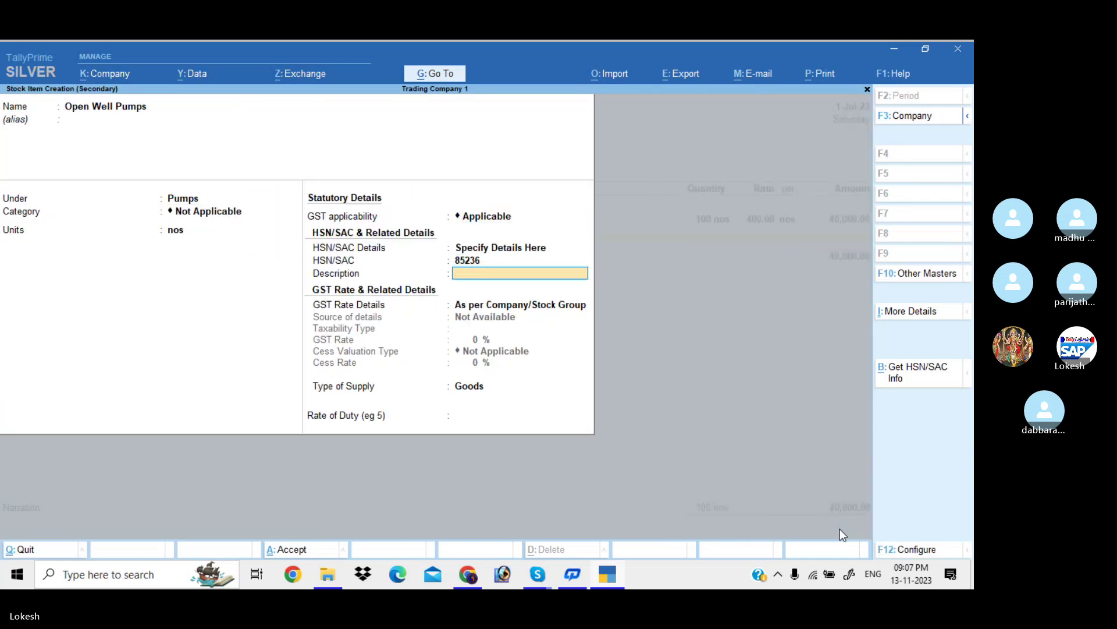
Specify the GST rate of Open Well Pumps directly as Taxable at 5% with supply type Goods, and save the stock item.
key("Return")
key("Down")
key("Return")
key("Return")
type("1")
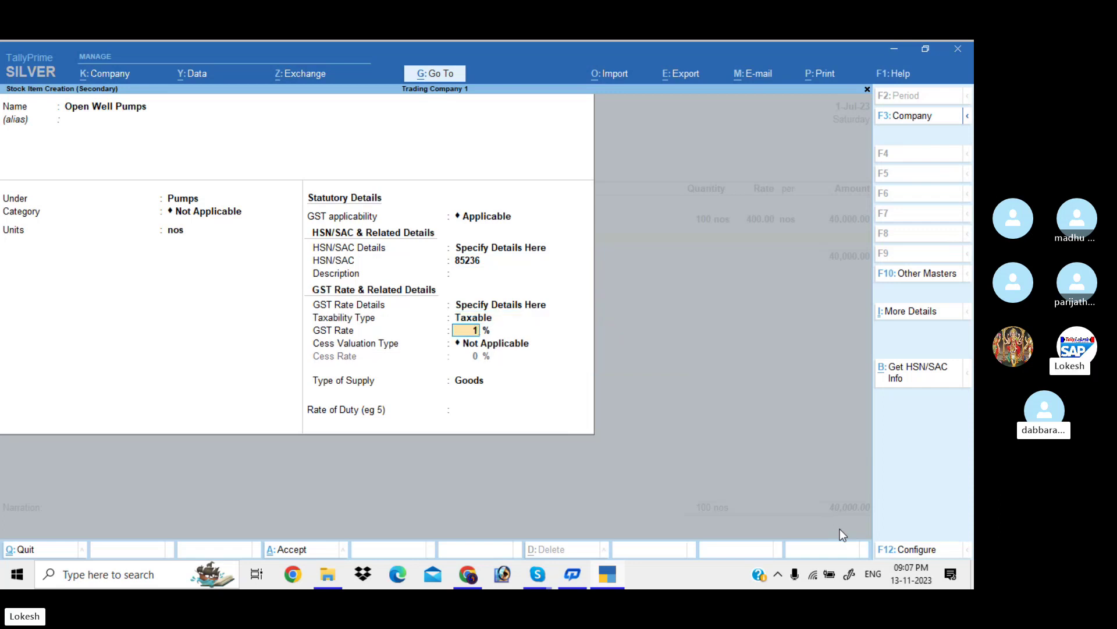
key("BackSpace")
type("5")
key("Return")
key("Return")
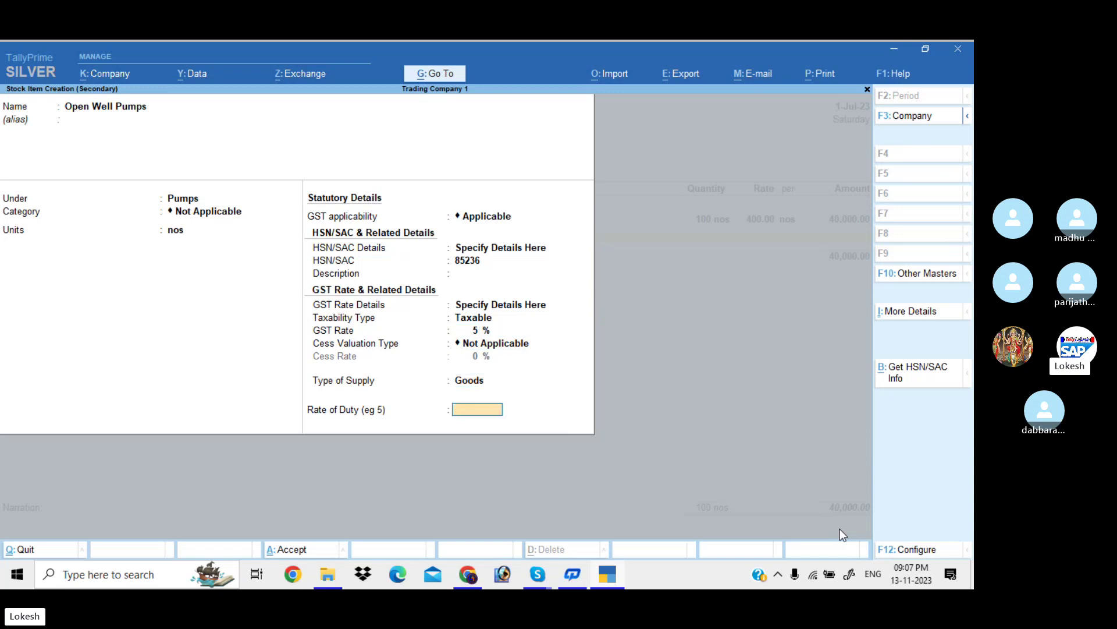
key("Return")
key("Return")
Enter a quantity of 50 nos at a rate of 1,500 for Open Well Pumps.
type("5")
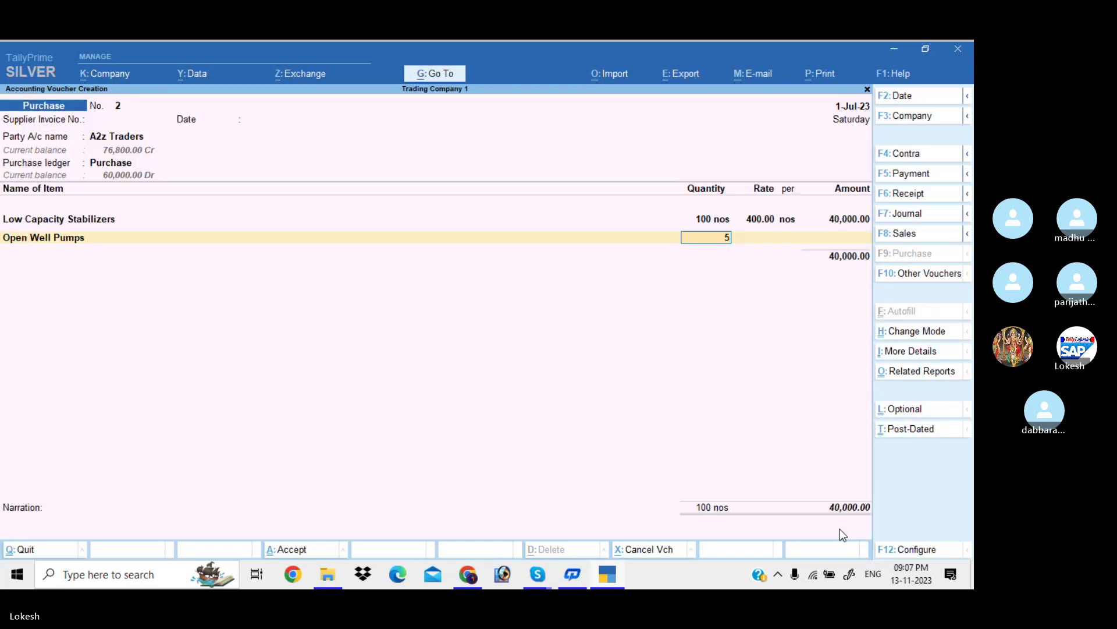
type("0")
key("Return")
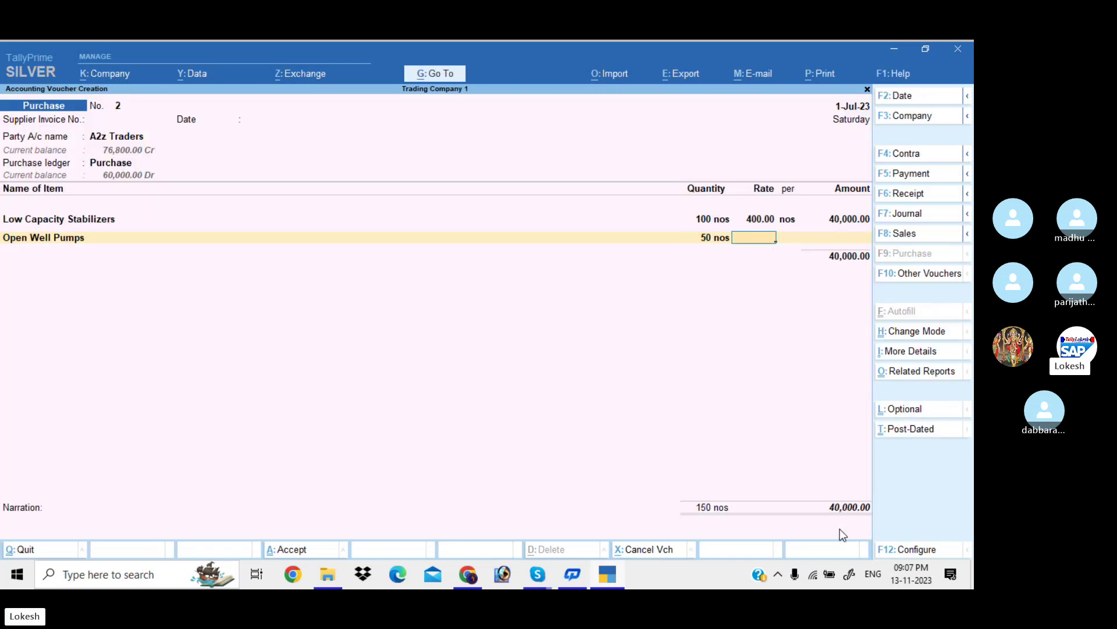
type("1,500")
key("Return")
key("Return")
key("Return")
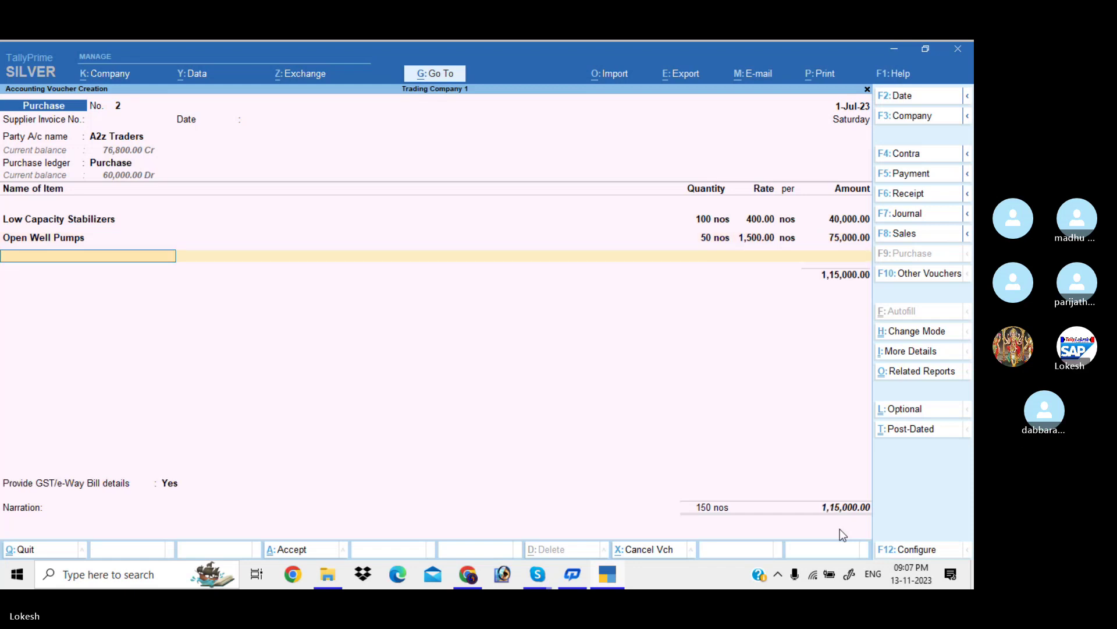
Start a new stock item named Submersible Pumps under the Pumps group.
key("alt+c")
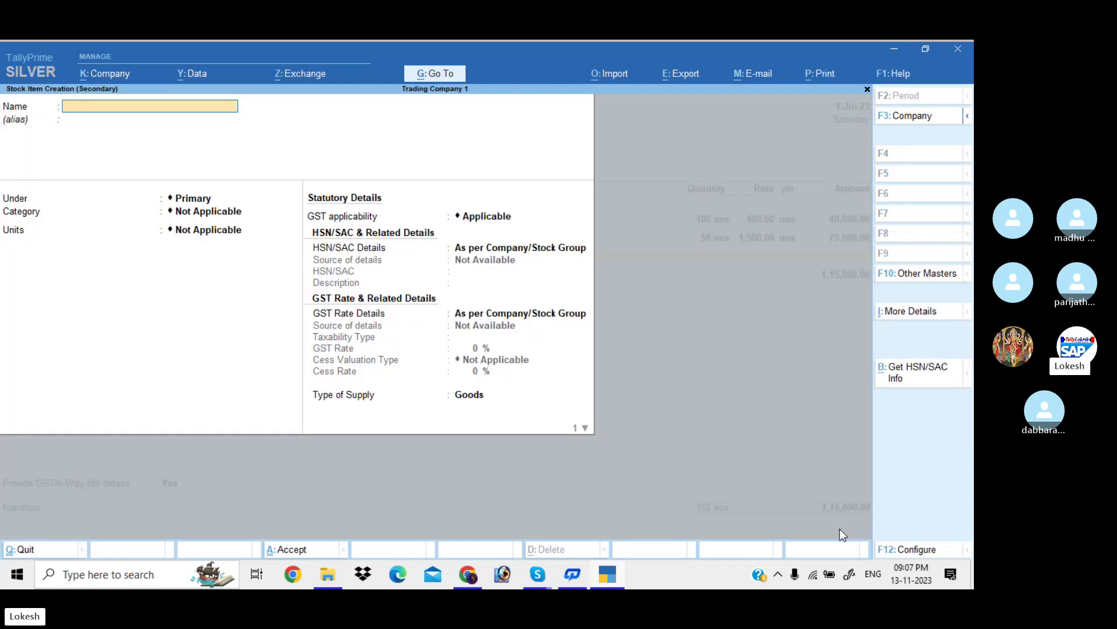
type("Submer")
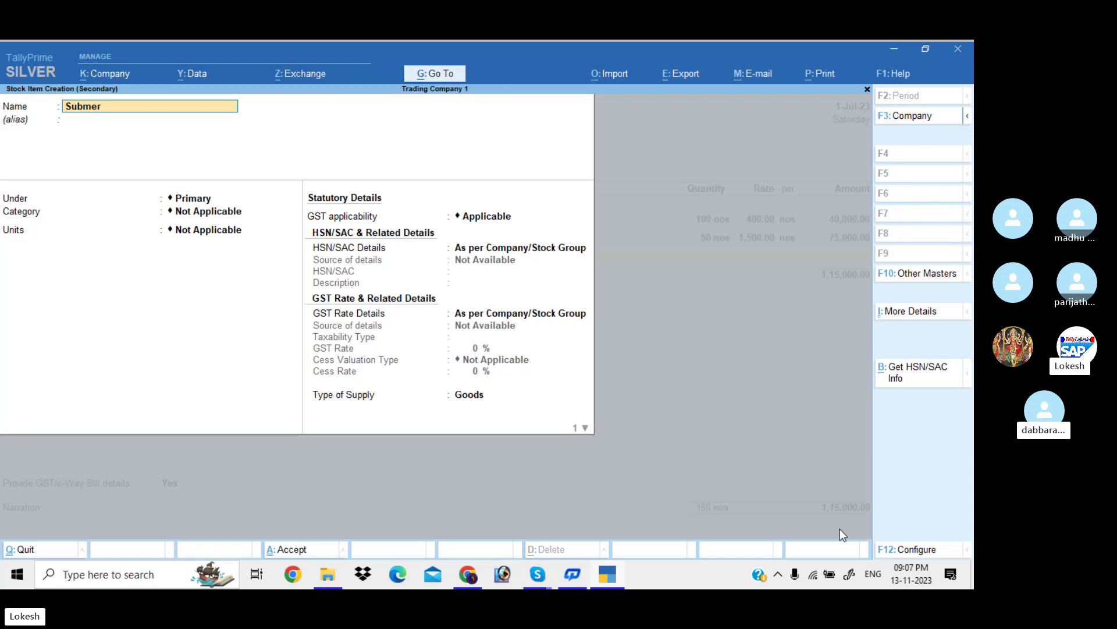
type("sible")
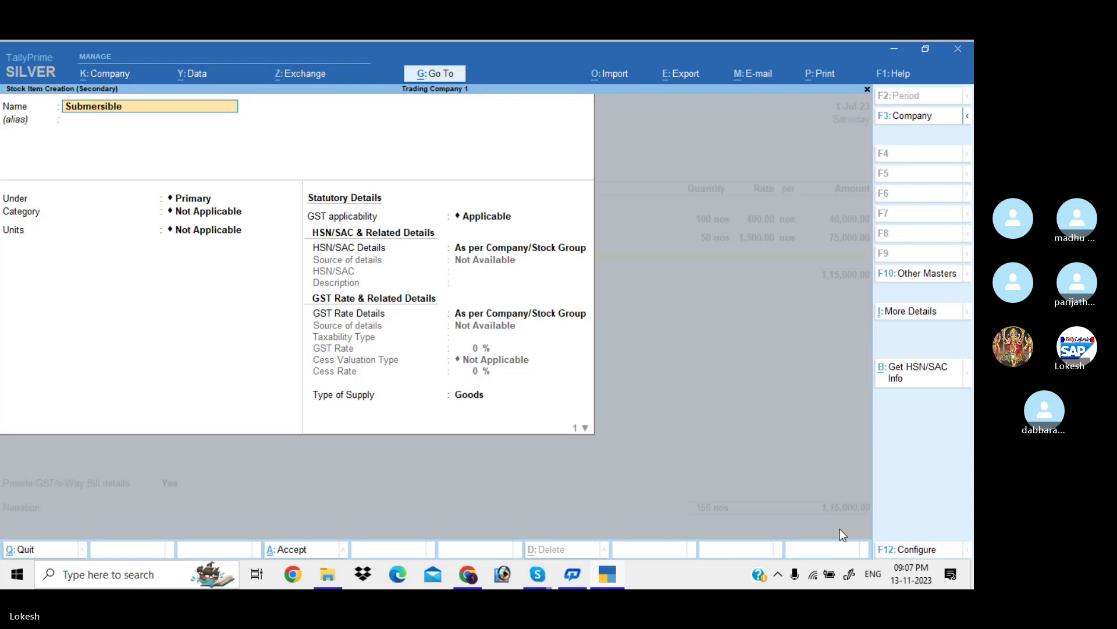
type(" Pumps")
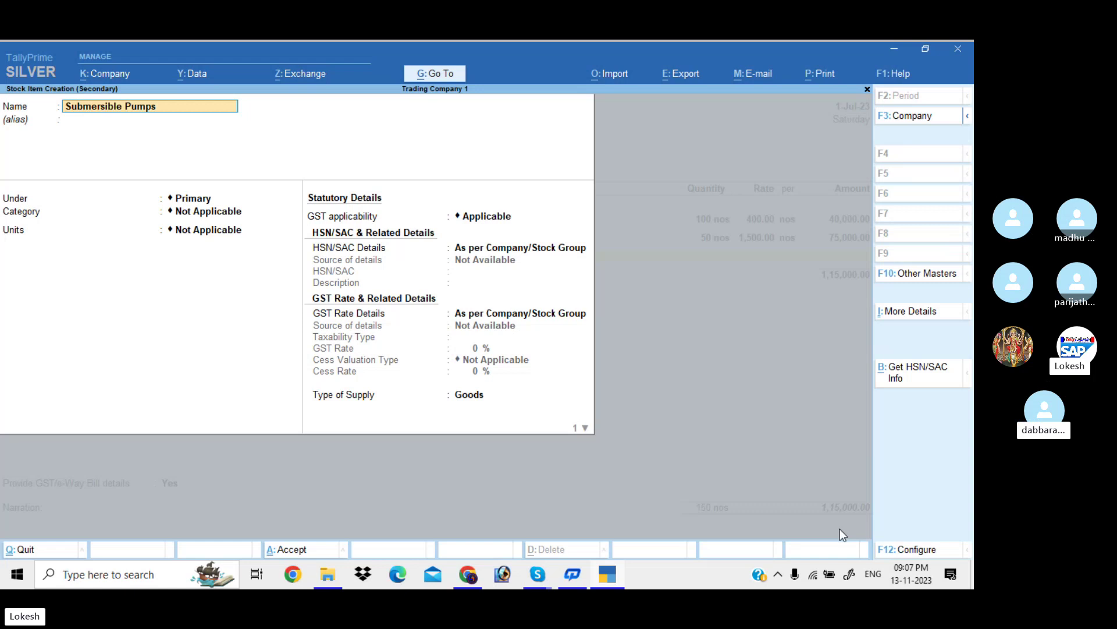
key("Return")
key("Down")
key("Return")
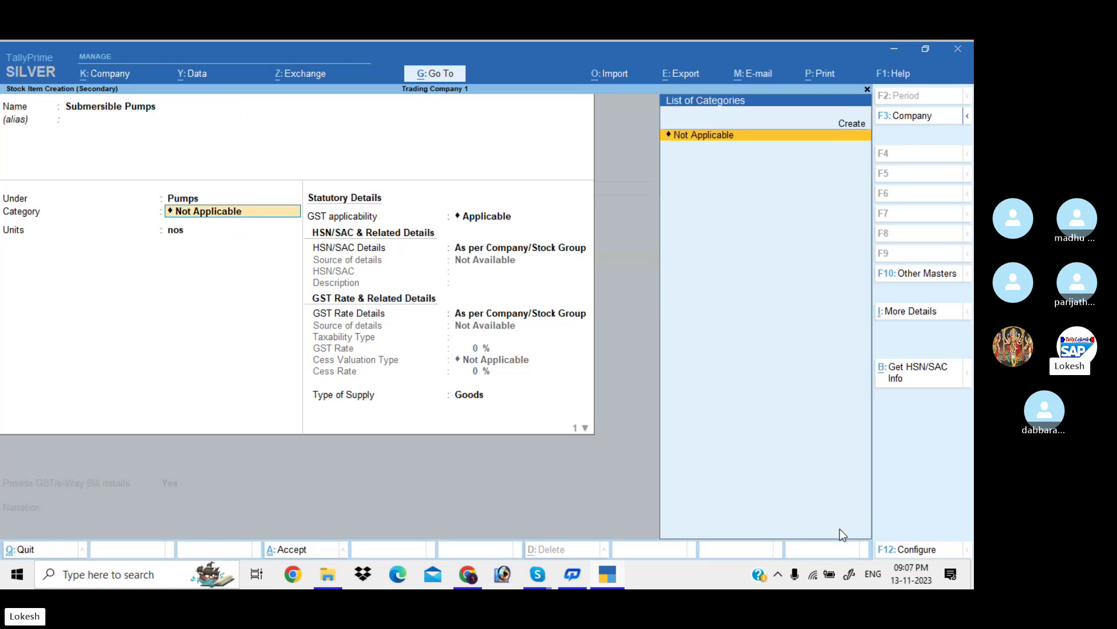
Keep the default category and GST applicability for Submersible Pumps, and specify its HSN/SAC code directly as 21548.
key("Return")
key("Return")
key("Down")
key("Return")
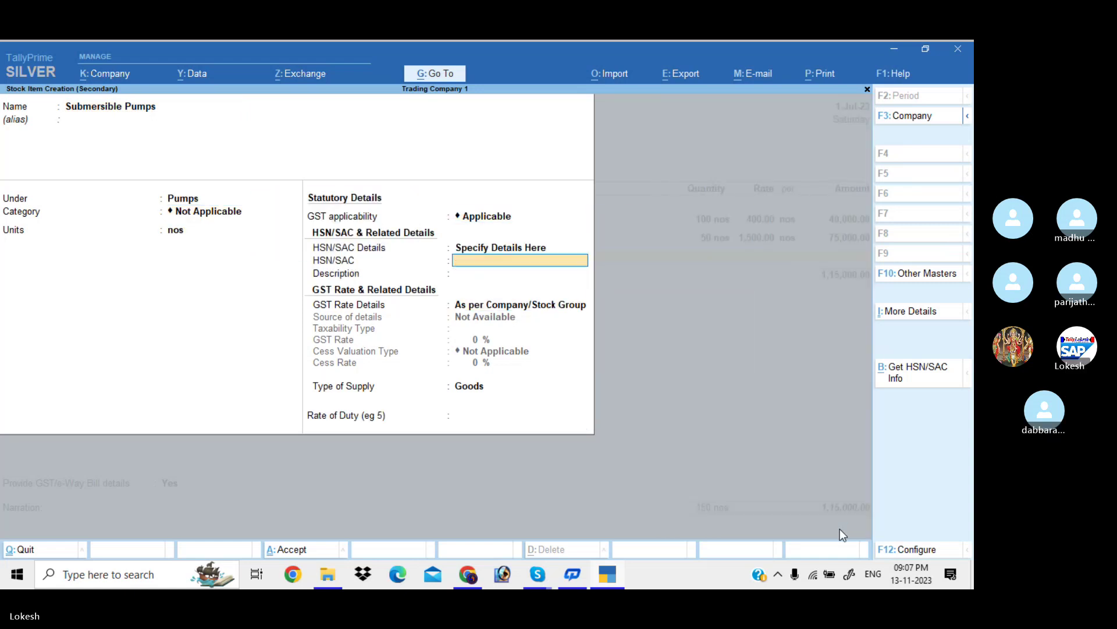
type("8")
key("Return")
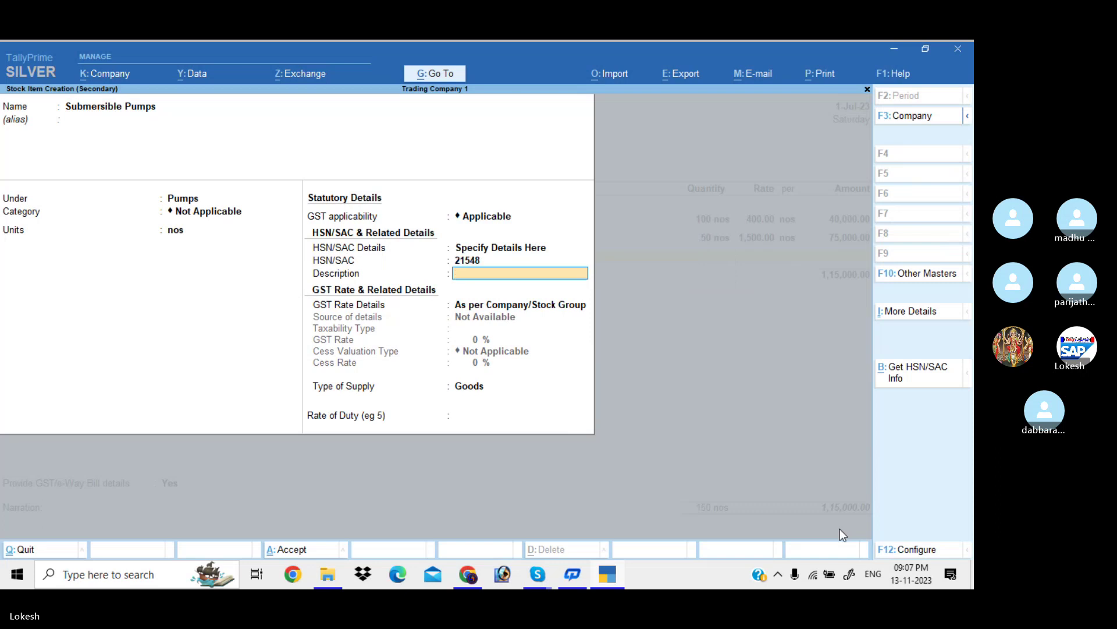
Specify the GST rate of Submersible Pumps directly as Taxable at 5% with supply type Goods, and save the stock item.
key("Return")
key("Down")
key("Return")
key("Return")
type("5")
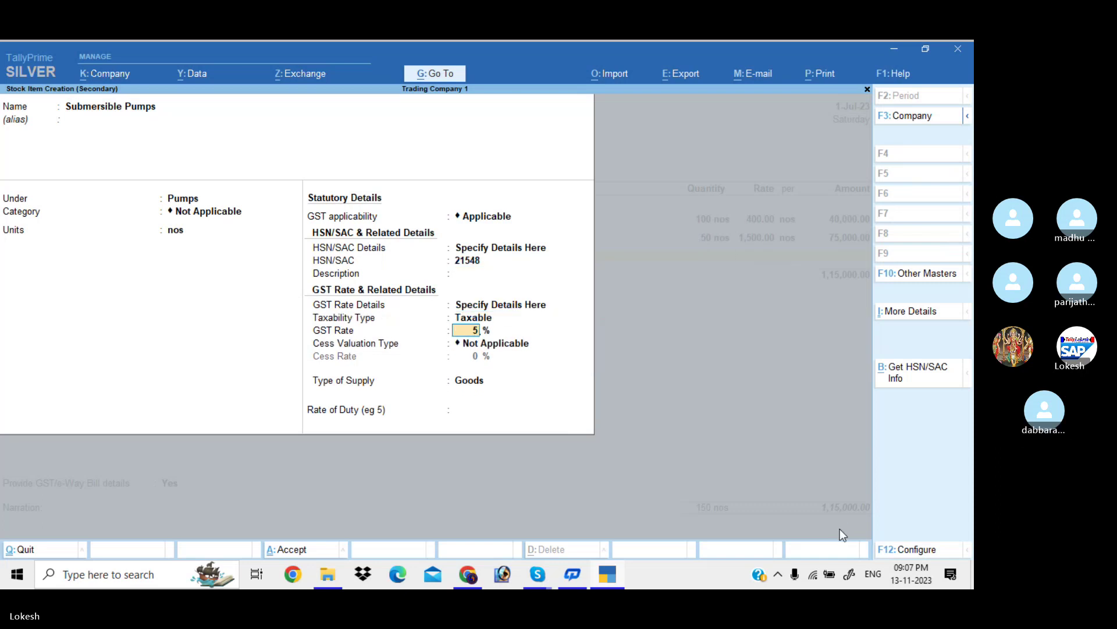
key("Return")
key("Return")
key("Return")
key("Return")
key("Return")
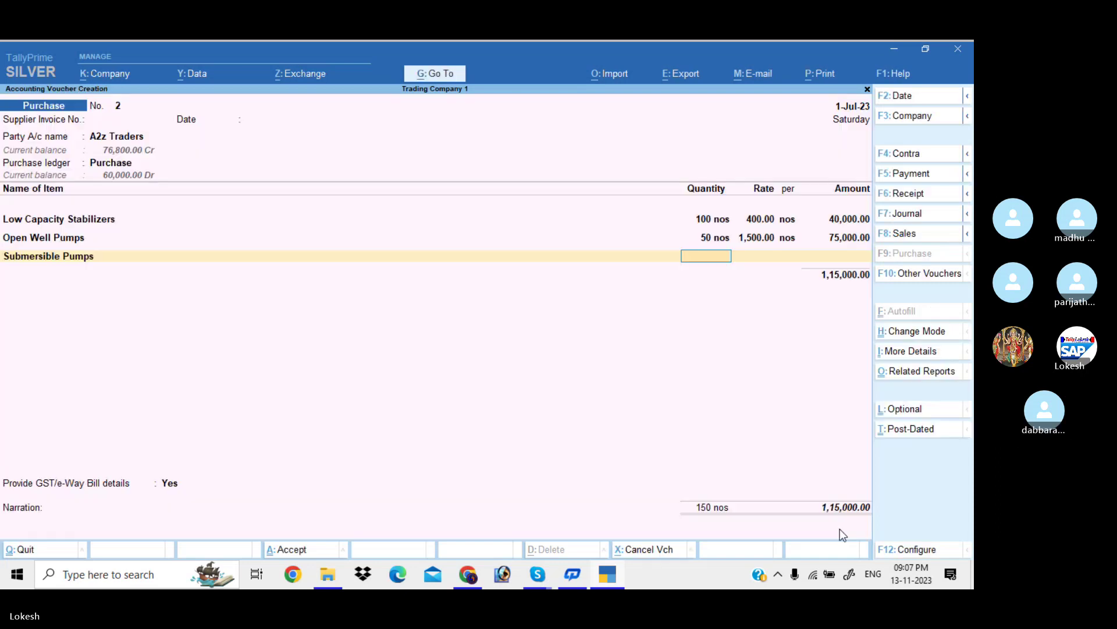
Enter a quantity of 100 nos at a rate of 2,000 for Submersible Pumps.
type("100")
key("Return")
type("2000")
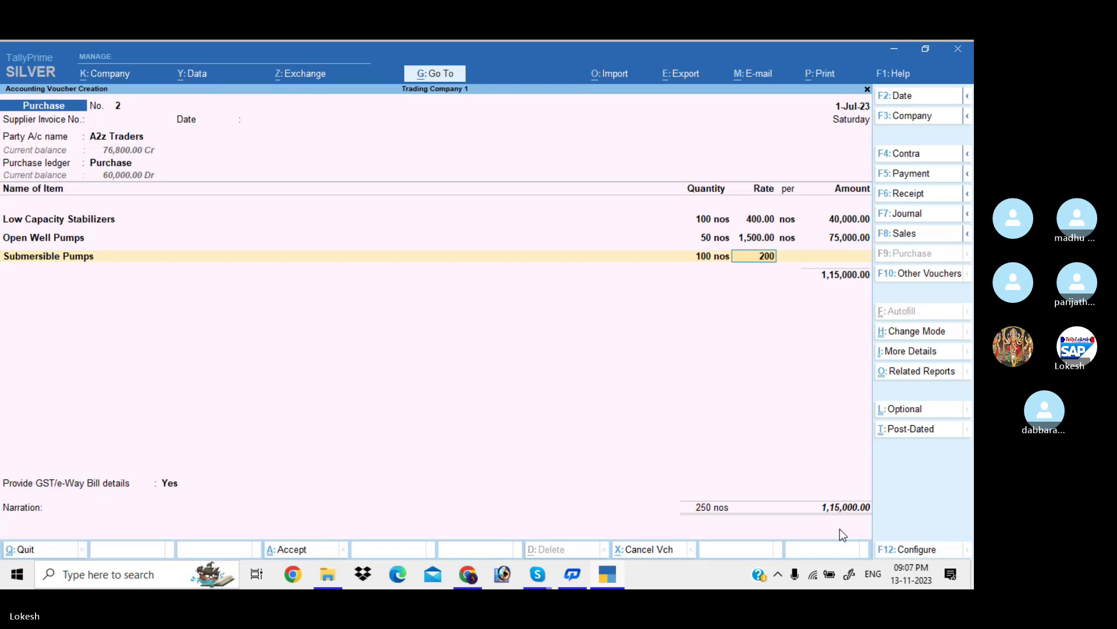
key("Return")
key("Return")
key("Return")
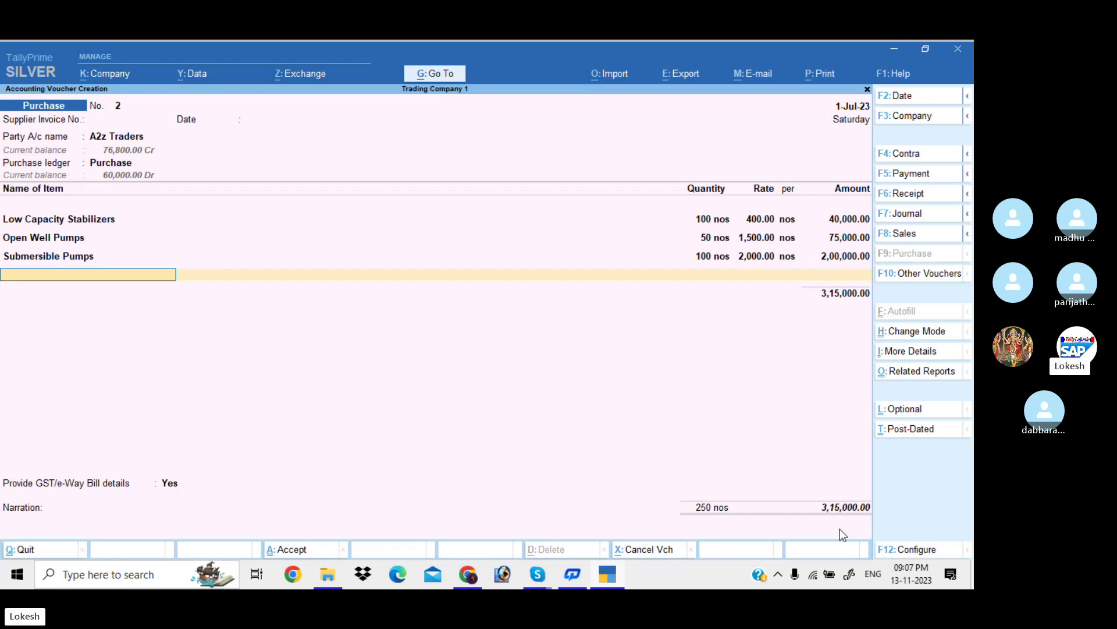
End the item list and add the CGST and SGST ledgers to the purchase voucher.
key("Return")
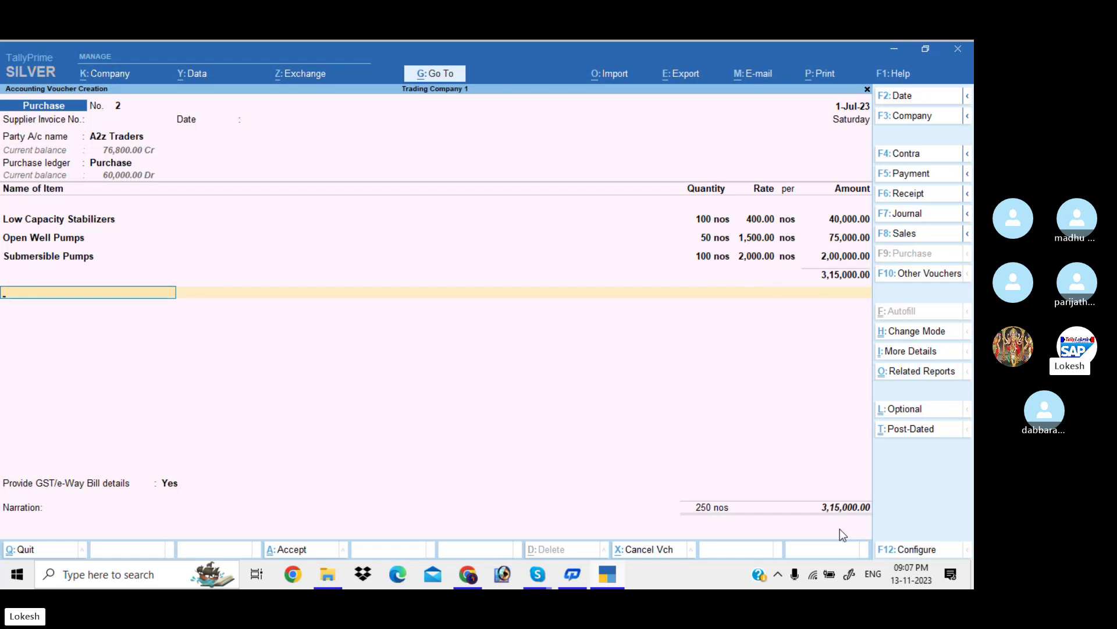
type("cg")
key("Return")
type("sg")
key("Return")
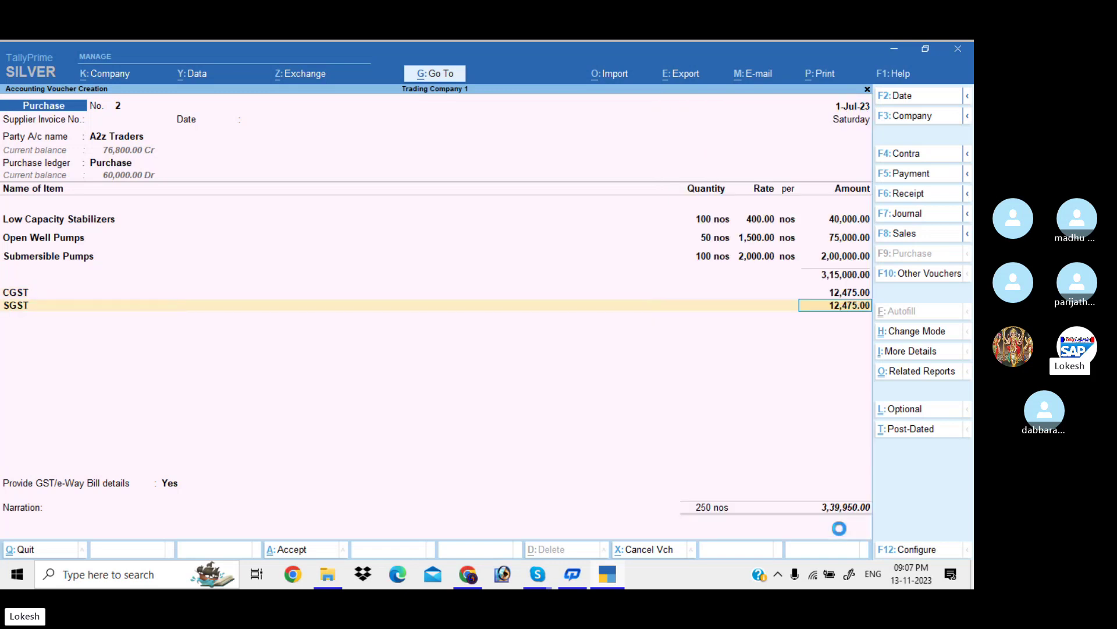
Set Provide GST/e-Way Bill details to No, leave the narration blank, and save the purchase voucher.
key("Return")
key("Return")
type("n")
key("Return")
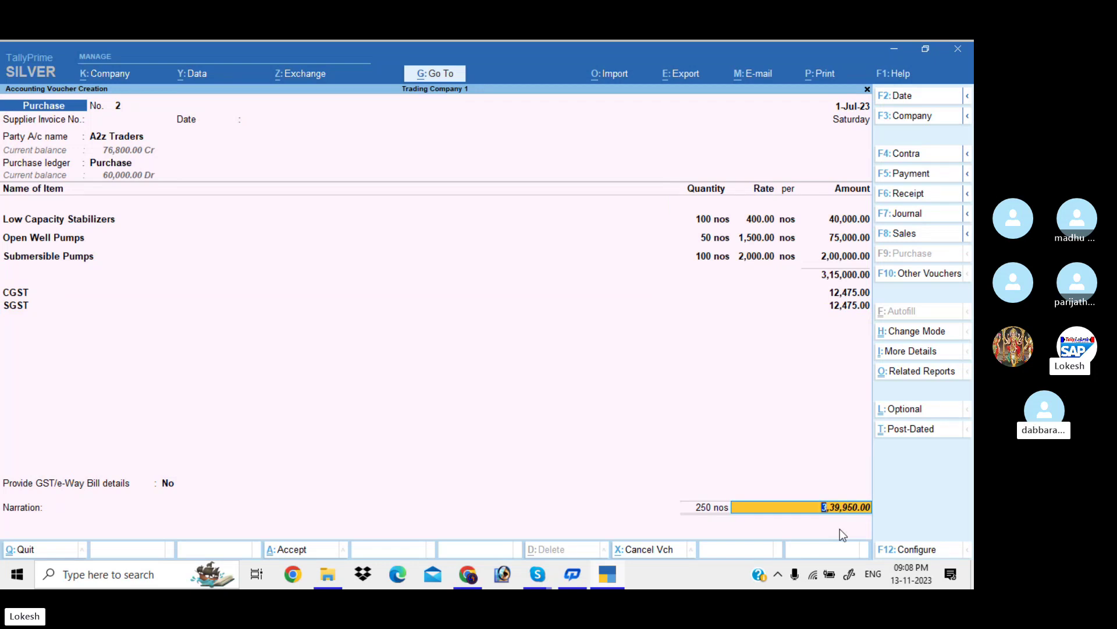
key("Return")
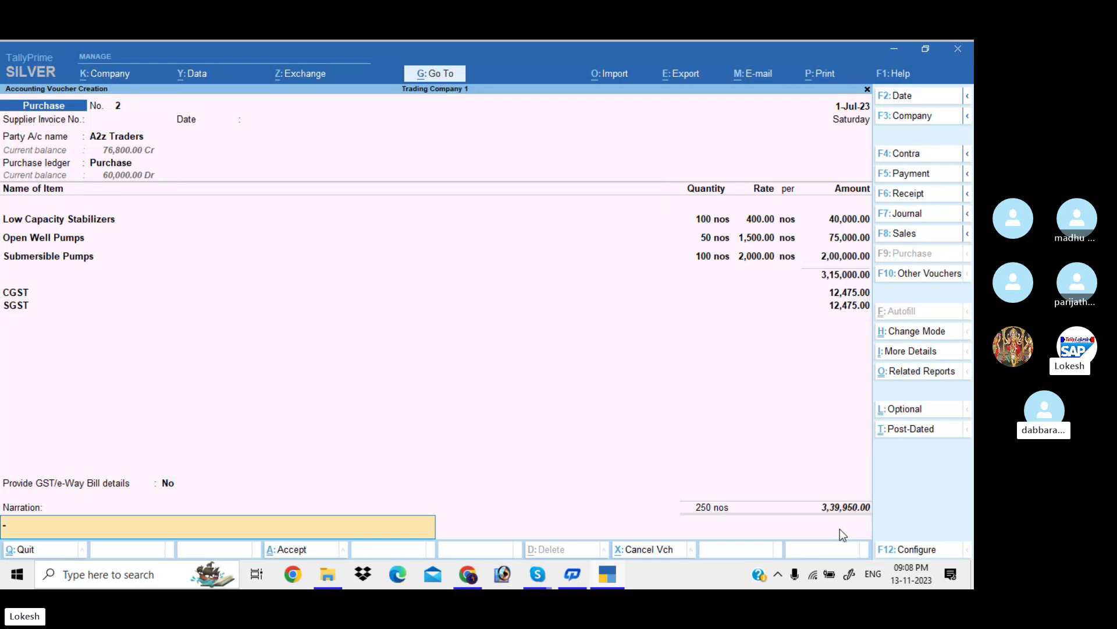
key("Return")
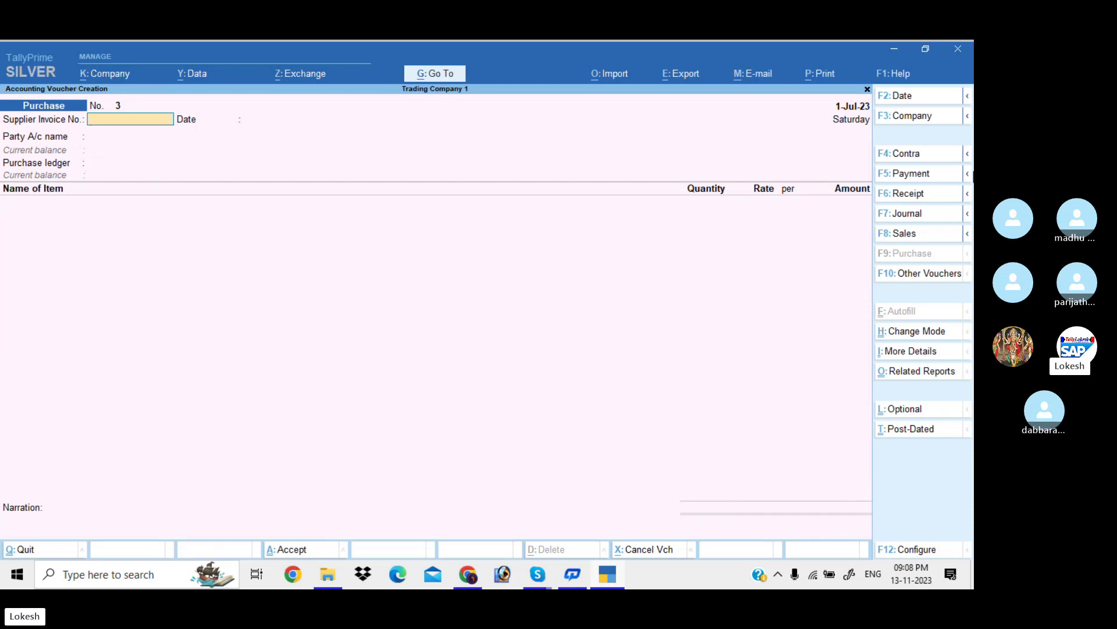
Begin contra voucher 2 by crediting Cash with 10,000.
left_click(923, 153)
key("Return")
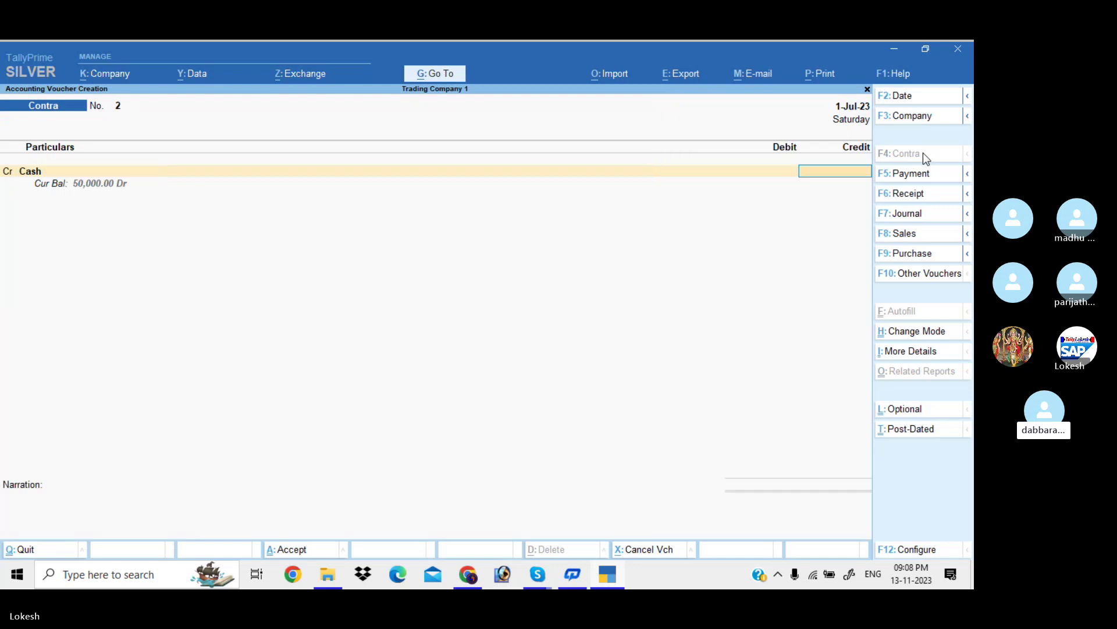
type("10000")
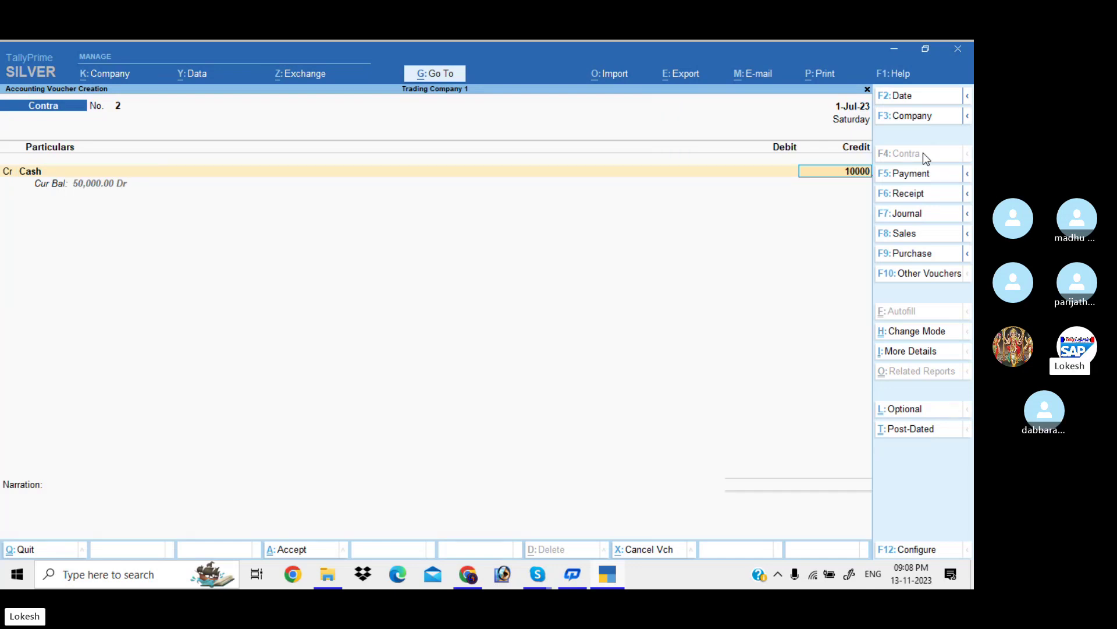
key("Return")
Start a new ledger named Petty Cash from the contra voucher's debit line, leaving its alias blank.
key("alt+c")
type("Pe")
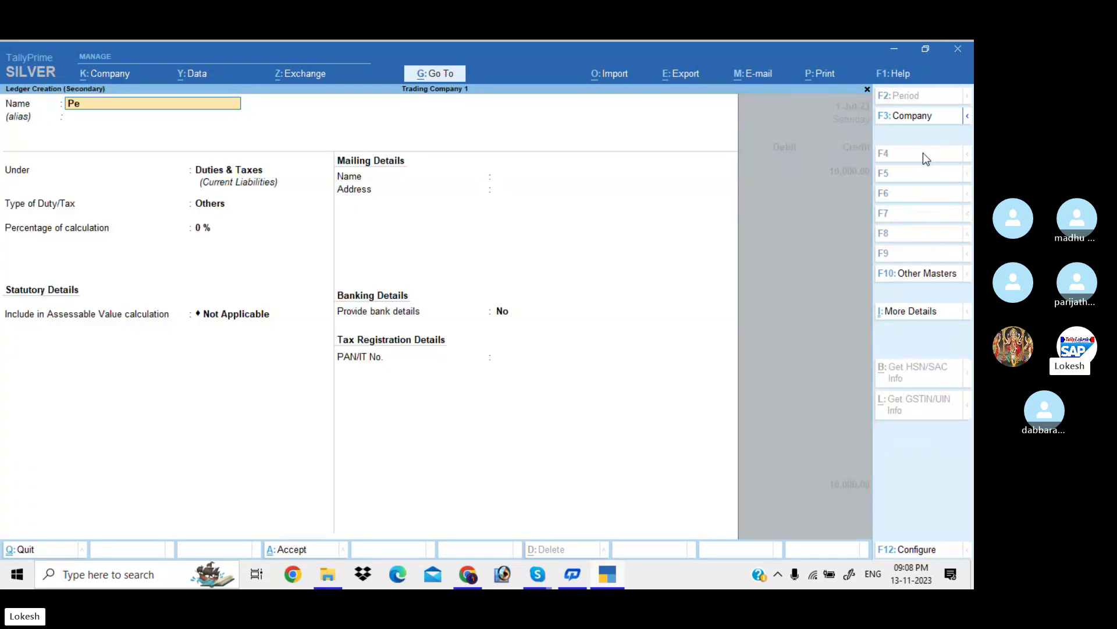
type("tty cash")
key("Return")
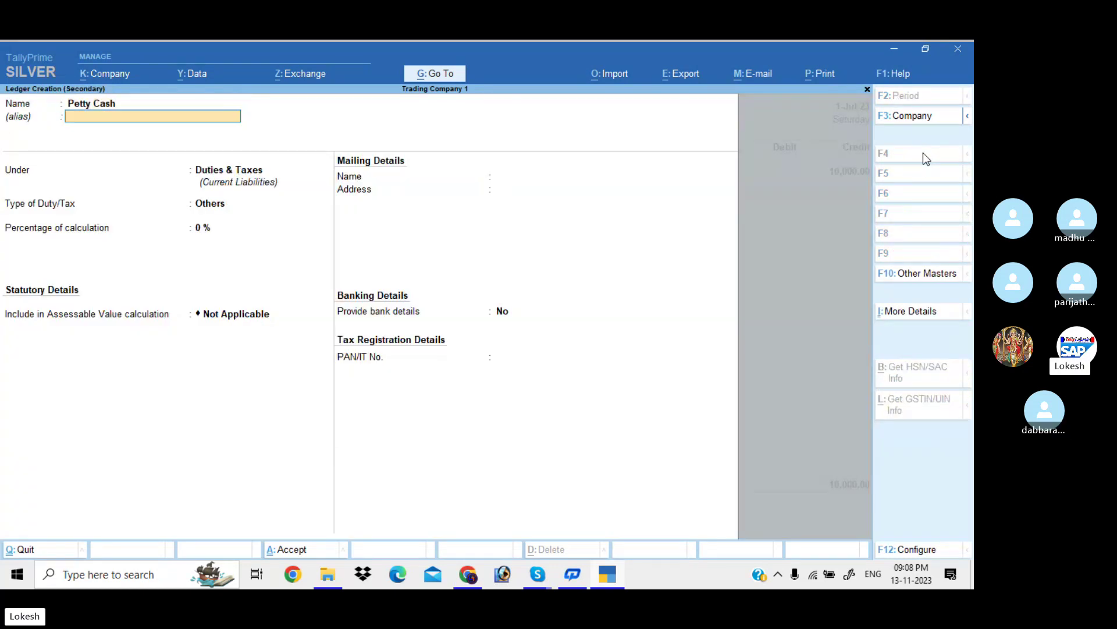
key("Return")
Put the Petty Cash ledger under Cash-in-Hand, save it, and save the contra voucher with Petty Cash debited 10,000.
type("c")
key("Escape")
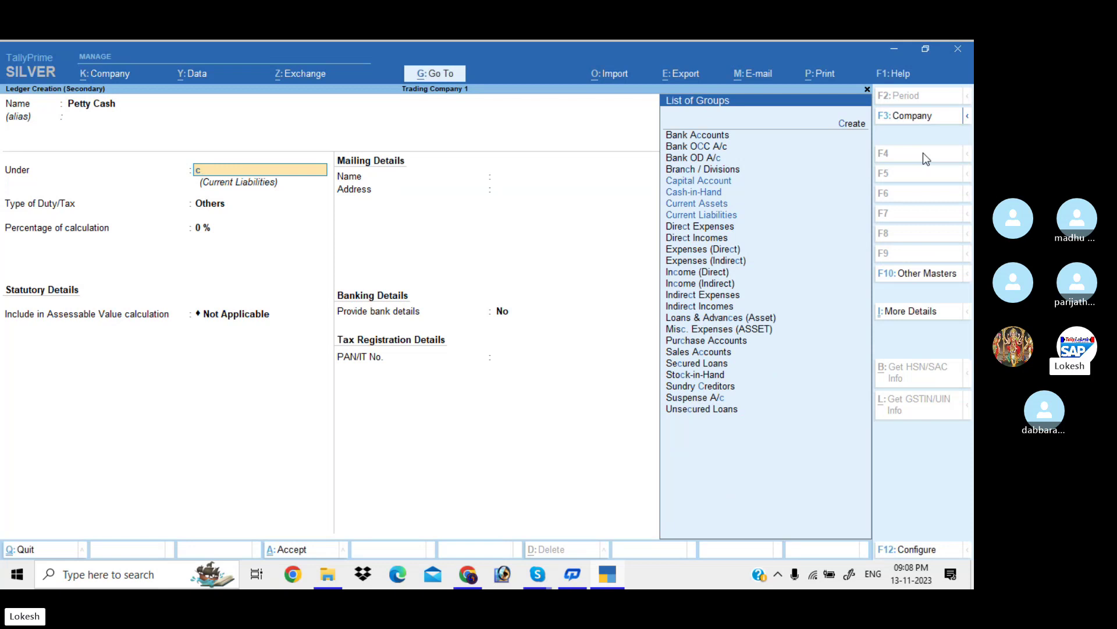
key("BackSpace")
key("Down")
key("Down")
key("Down")
key("Down")
key("Down")
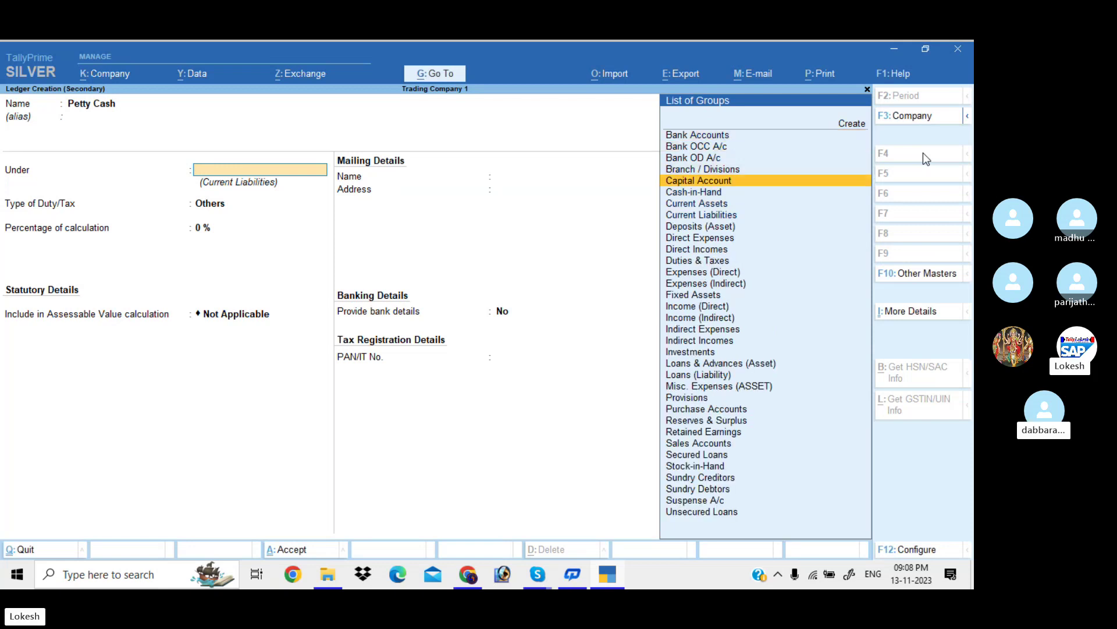
key("Return")
key("ctrl+a")
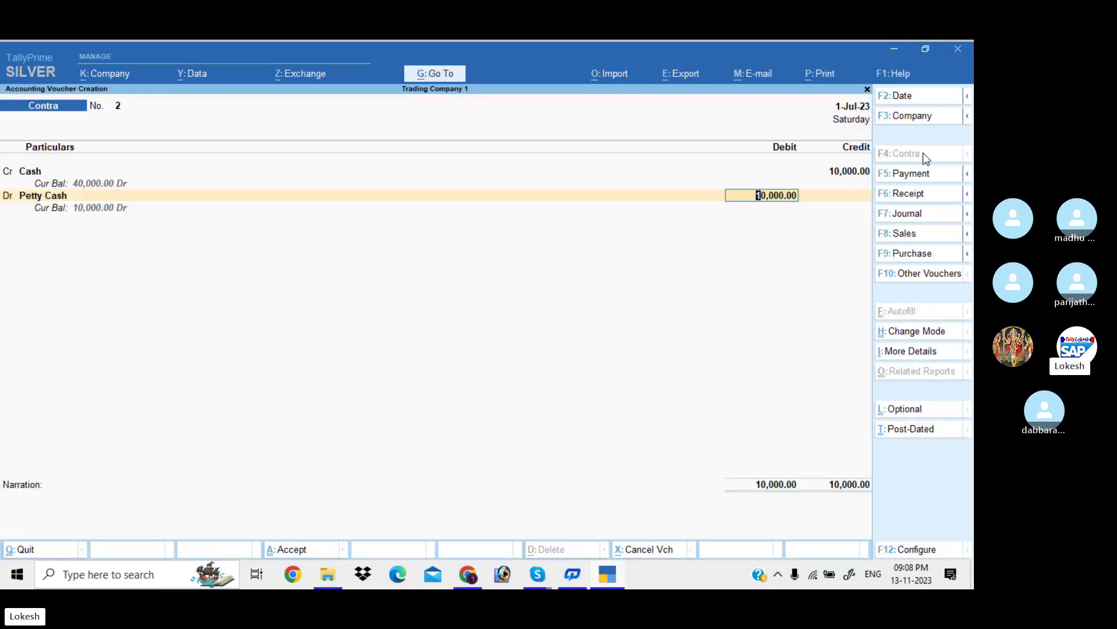
key("ctrl+a")
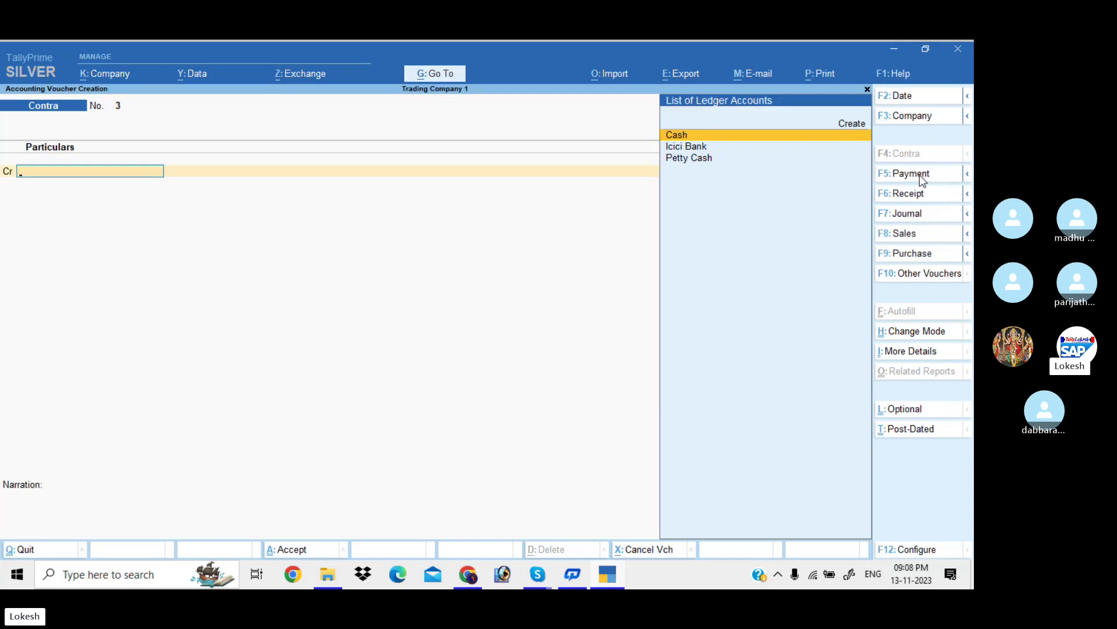
Start a payment voucher and create a Drawings ledger under Capital Account for its debit line.
left_click(920, 174)
key("alt+c")
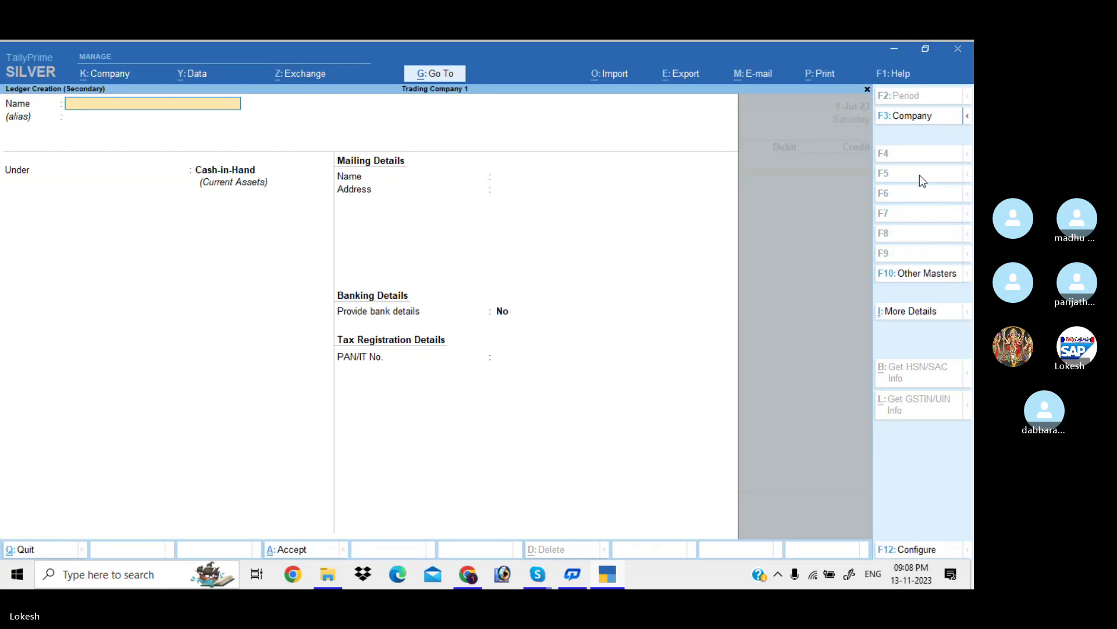
type("Drawings")
key("Return")
key("Return")
type("Ca")
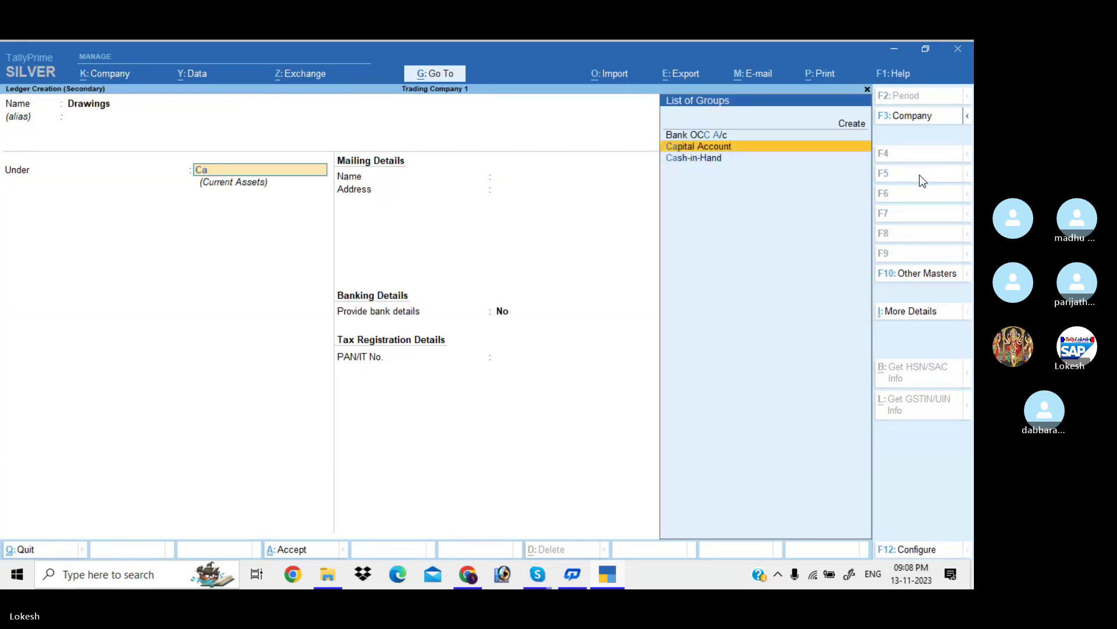
key("Return")
key("ctrl+a")
Debit Drawings with 5,000, credit Cash for the same amount, and save the payment voucher without a narration.
key("Return")
type("5000")
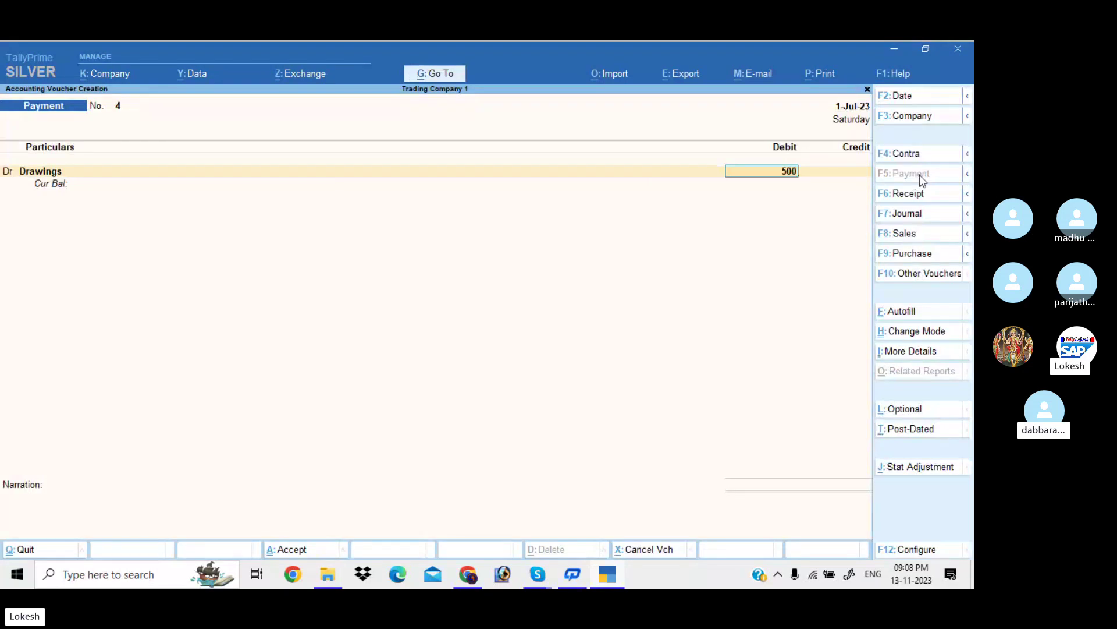
key("Return")
key("Down")
key("Down")
key("Down")
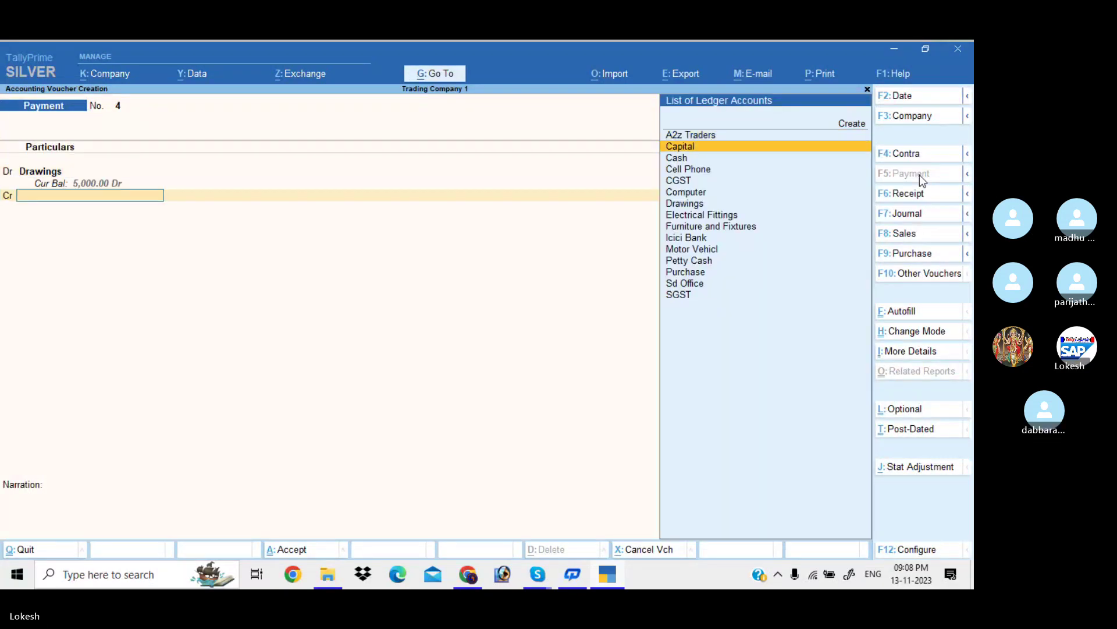
key("Up")
key("Return")
key("Return")
key("Return")
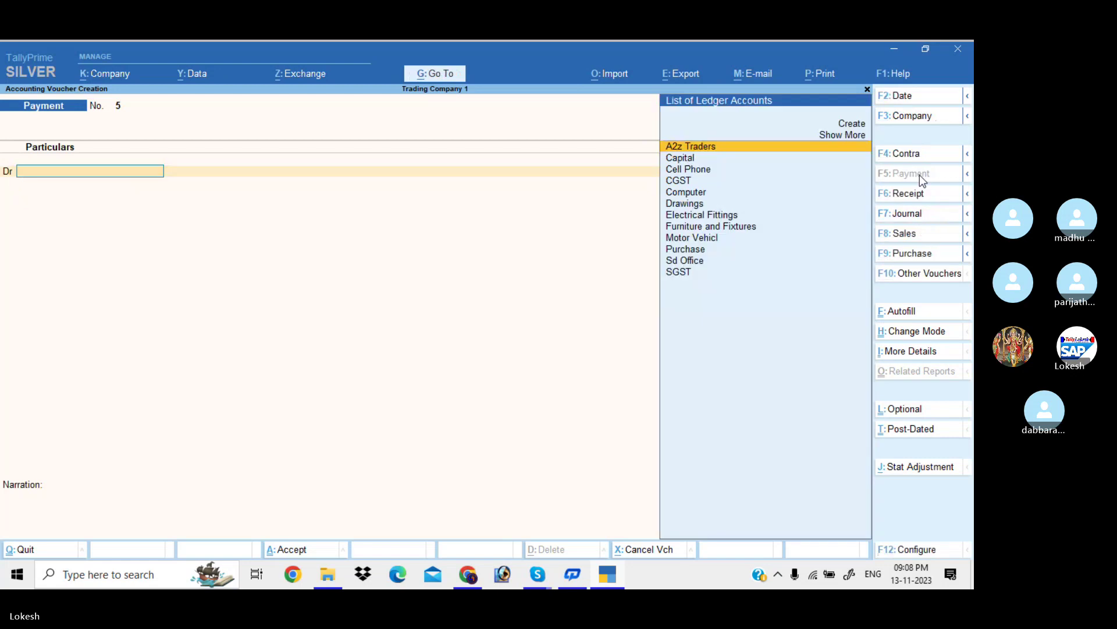
Create a ledger named Carraige Inwards under Direct Expenses for the debit line of payment voucher 5.
key("alt+c")
type("C")
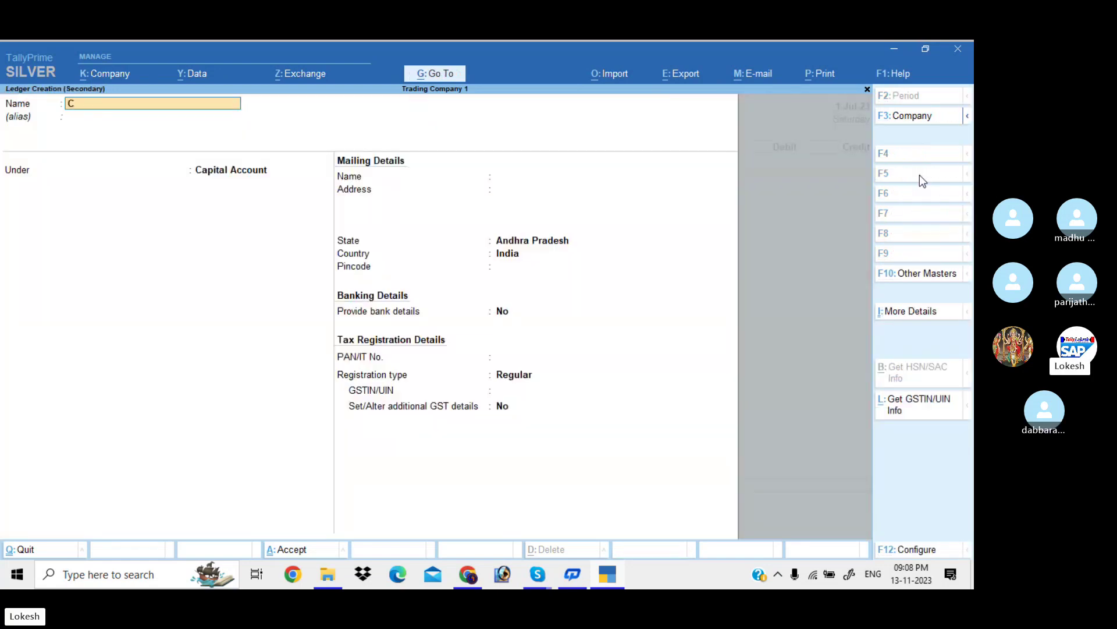
type("arraige Inwards")
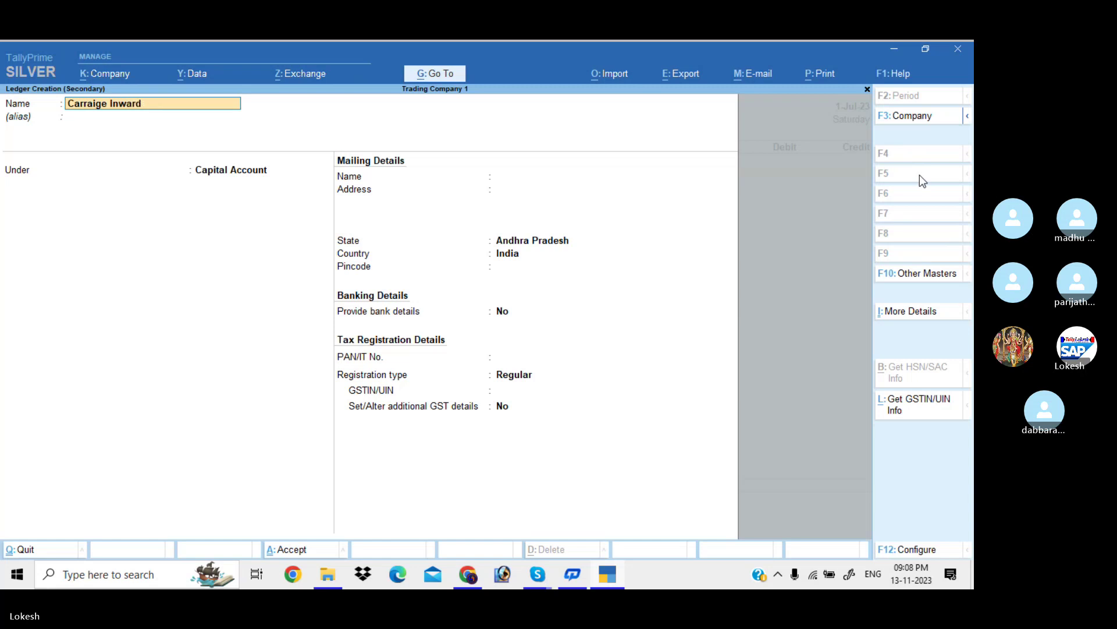
key("Return")
key("Return")
type("Dir")
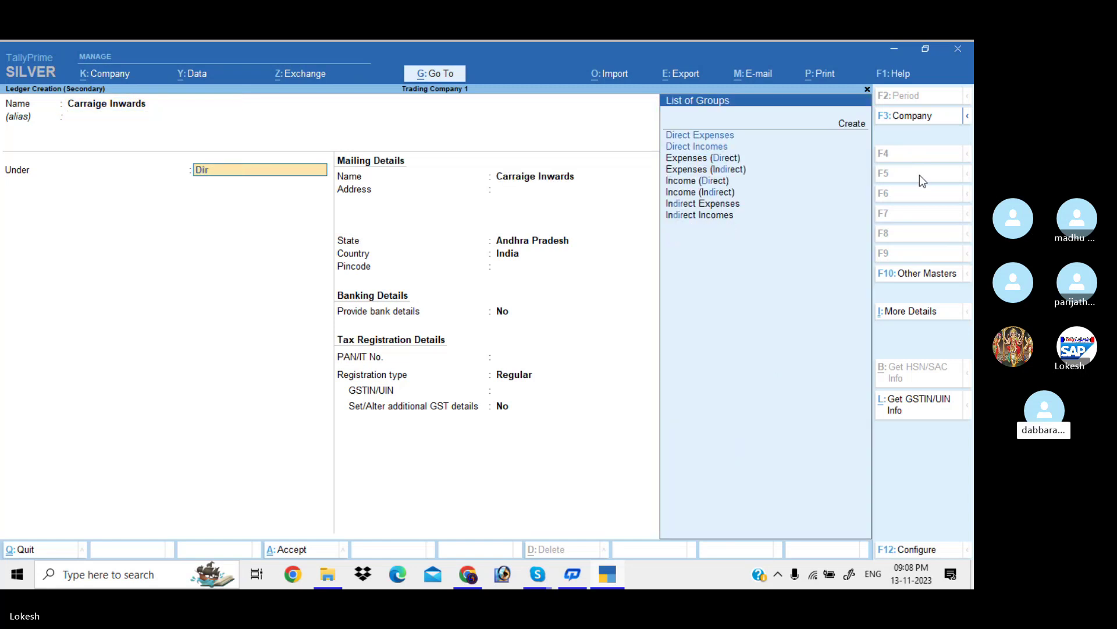
key("Return")
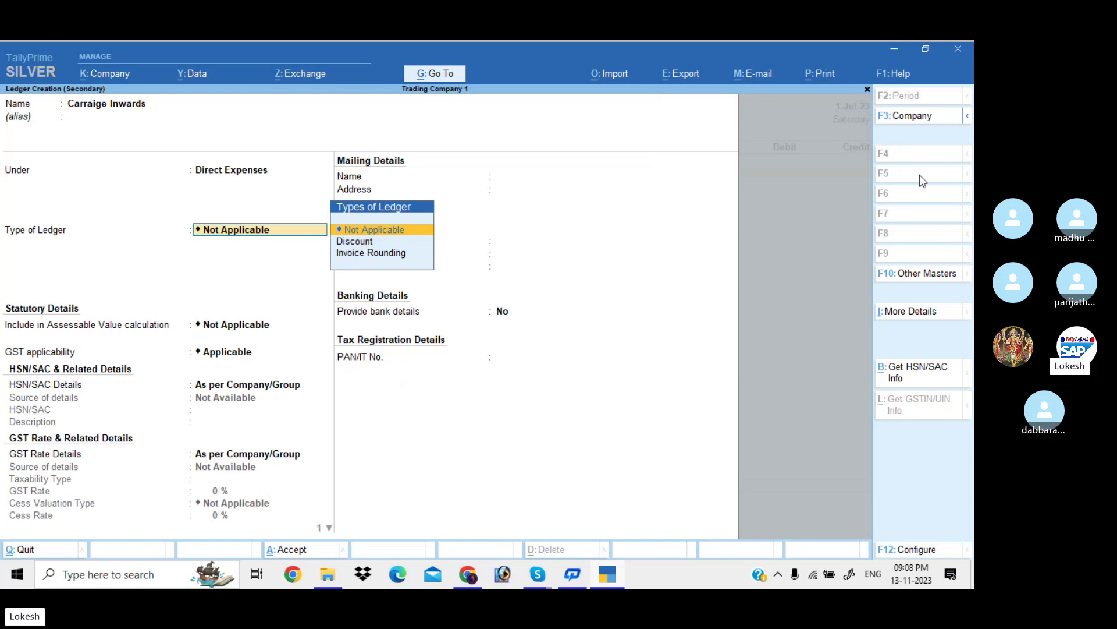
key("ctrl+a")
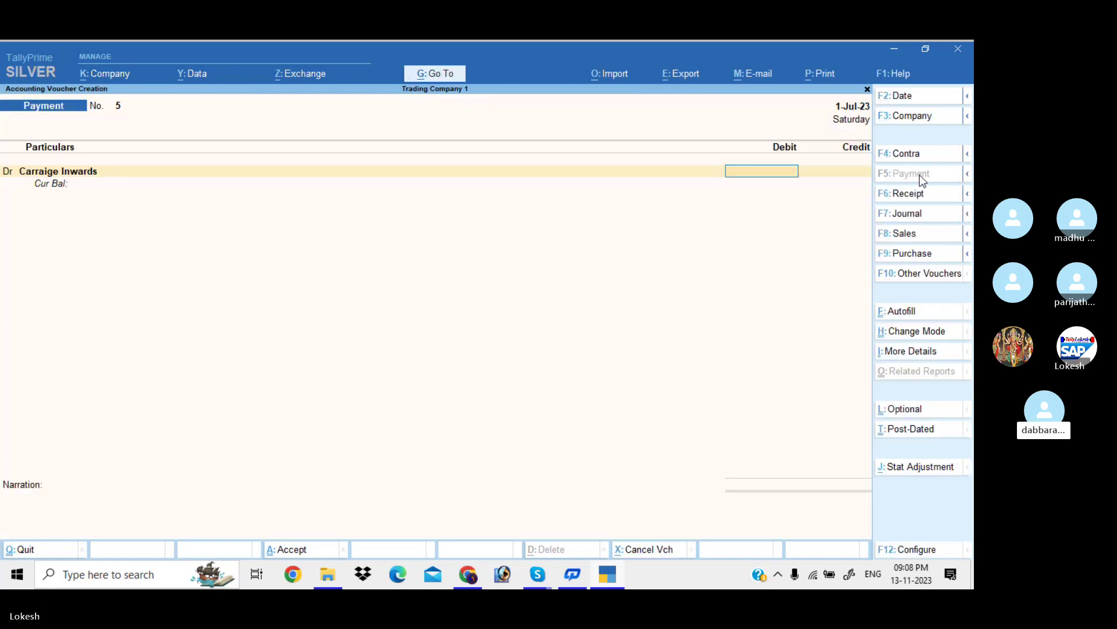
Debit Carraige Inwards with 500, credit Cash for the same amount, and save the payment voucher.
type("500")
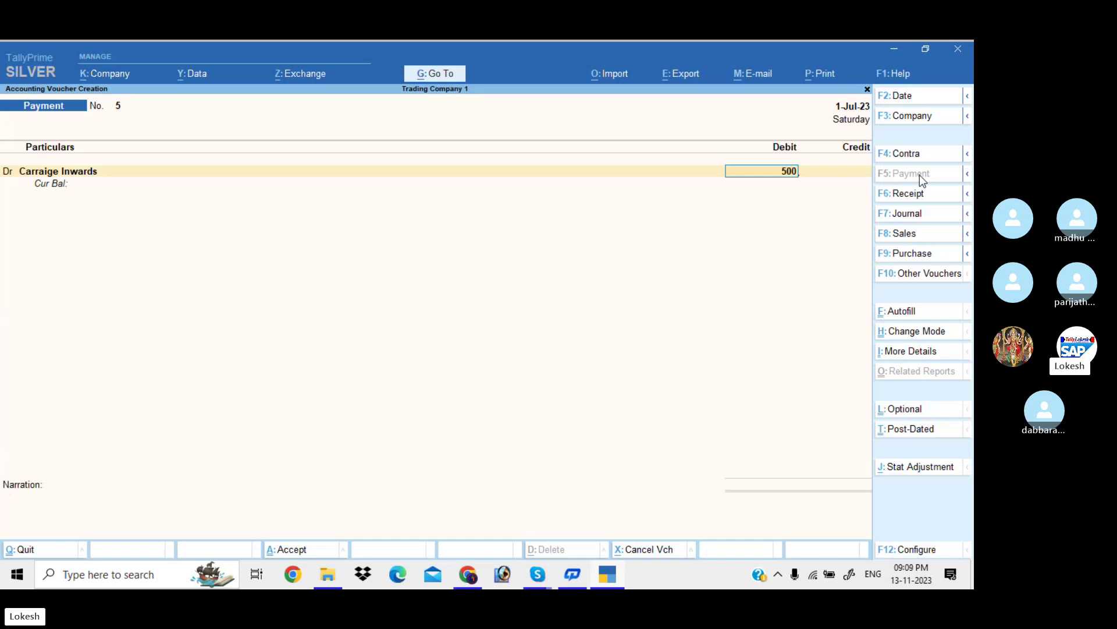
key("Return")
key("Return")
key("Down")
key("Down")
key("Return")
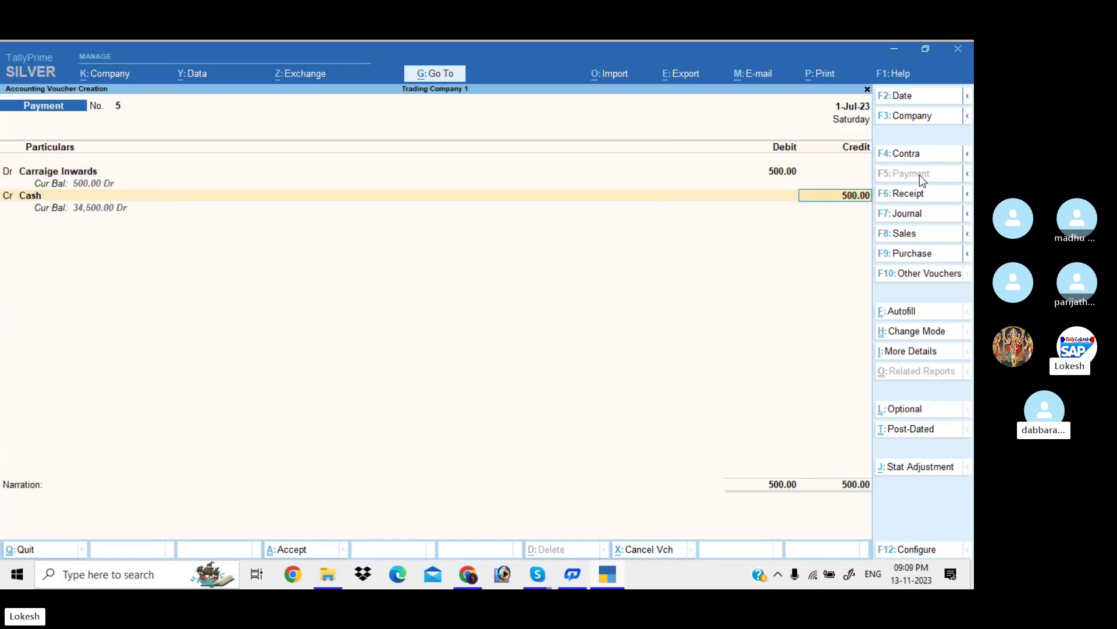
key("ctrl+a")
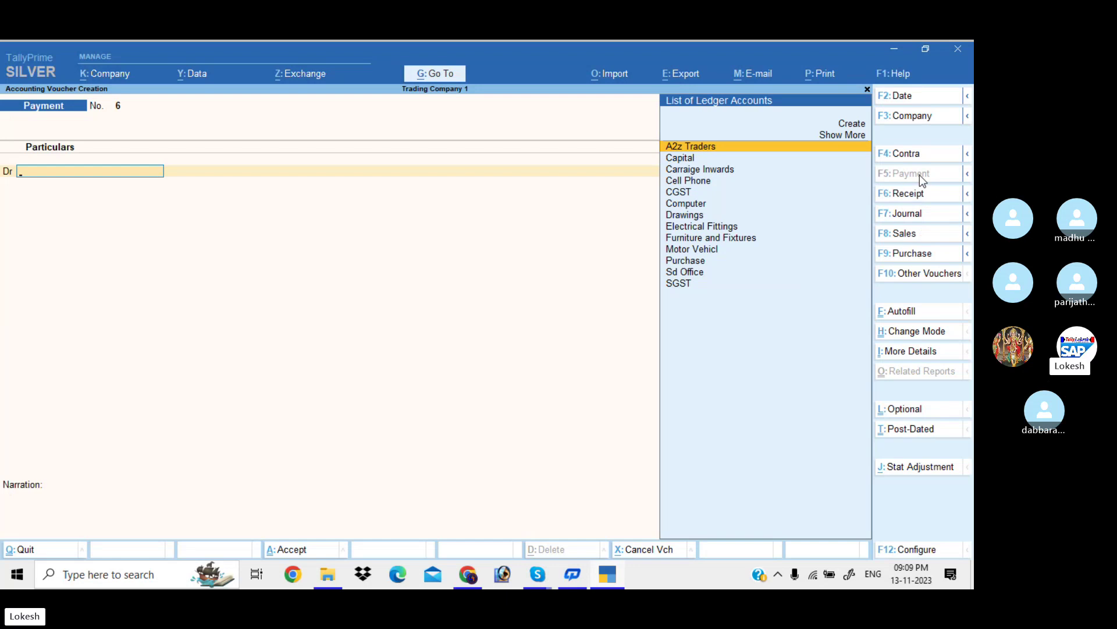
Create a Land ledger under Fixed Assets for the debit line of payment voucher 6.
key("alt+c")
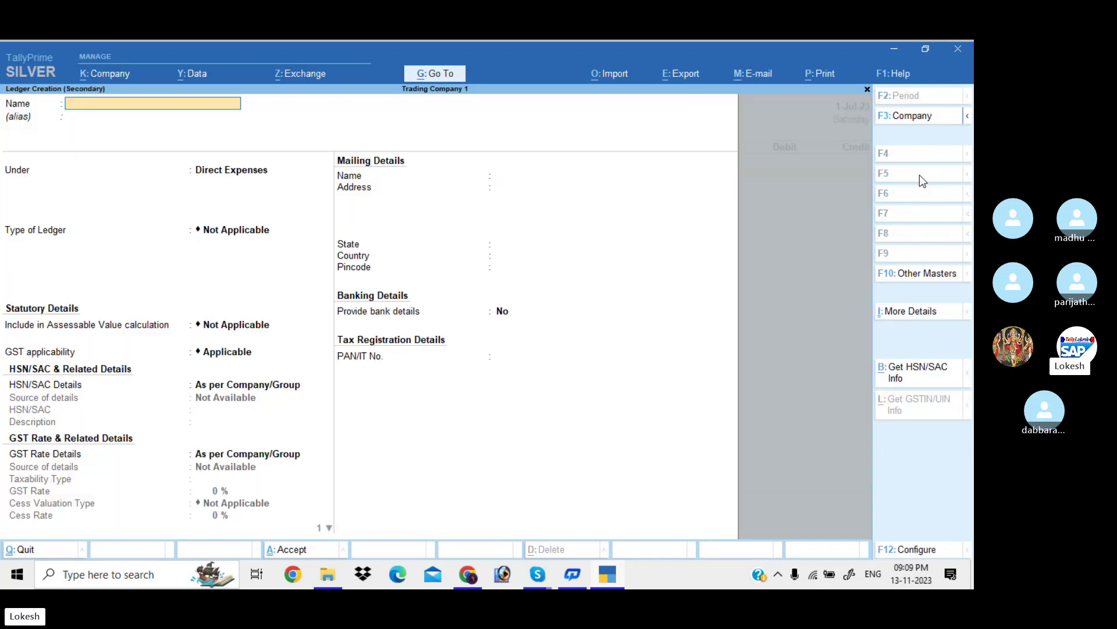
type("Land")
key("Return")
key("Return")
type("f")
key("Return")
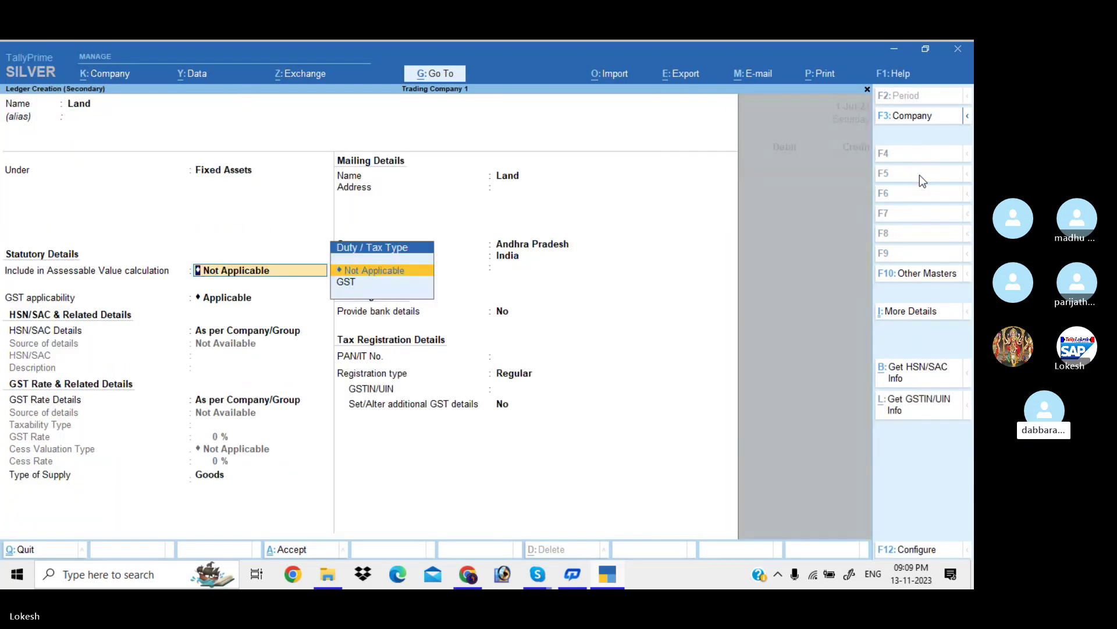
key("ctrl+a")
Debit Land with 1,00,000, credit Icici Bank for the same amount, and save the payment voucher.
type("100000")
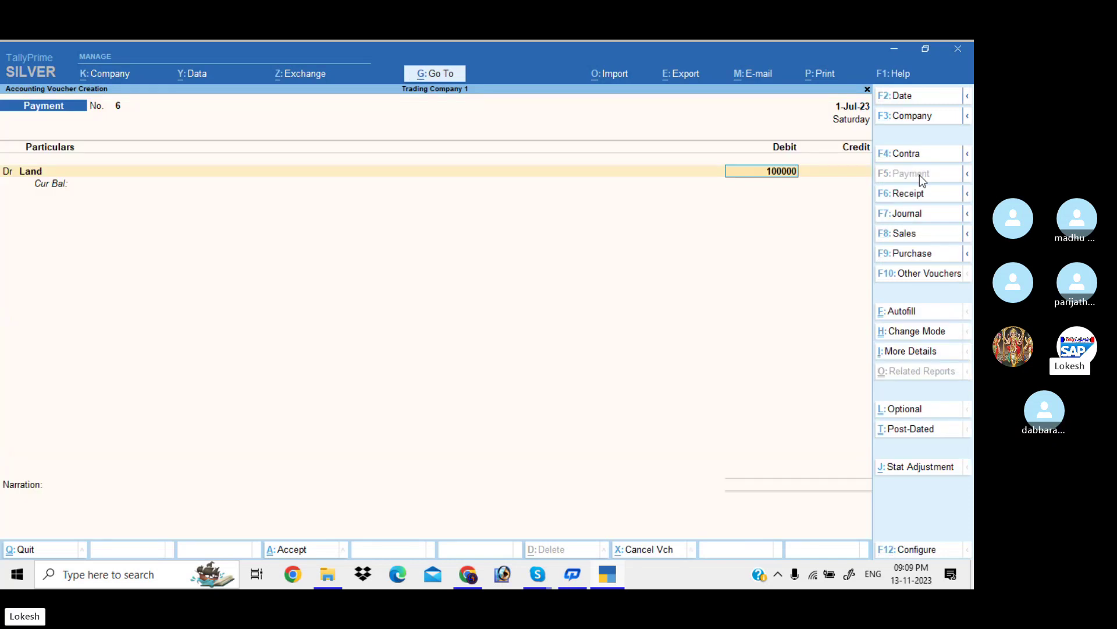
key("Return")
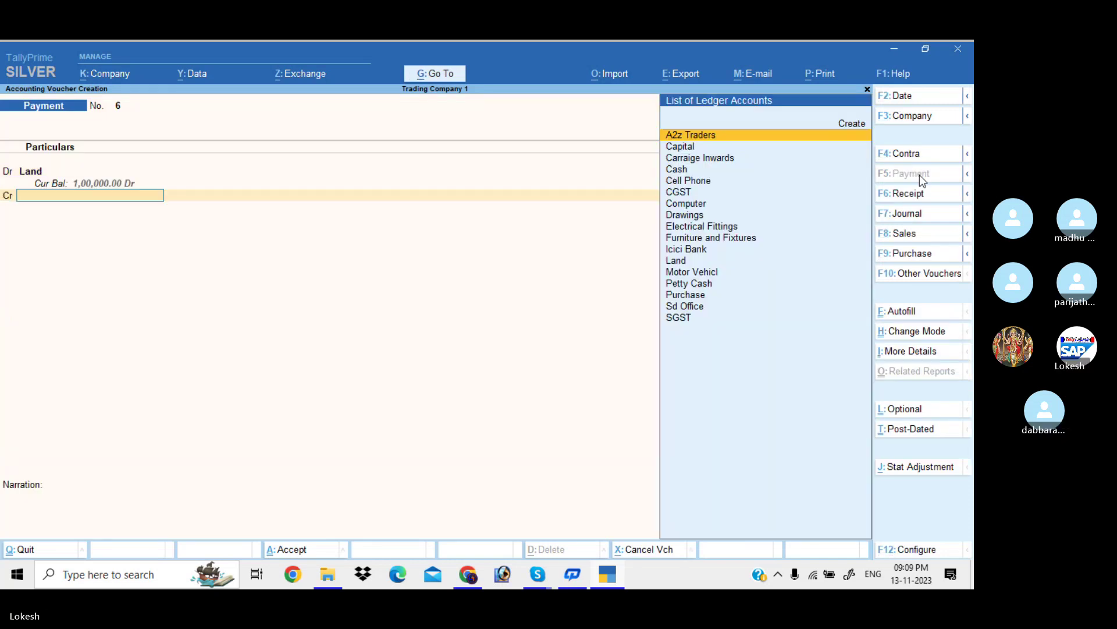
type("ici Bank")
key("Return")
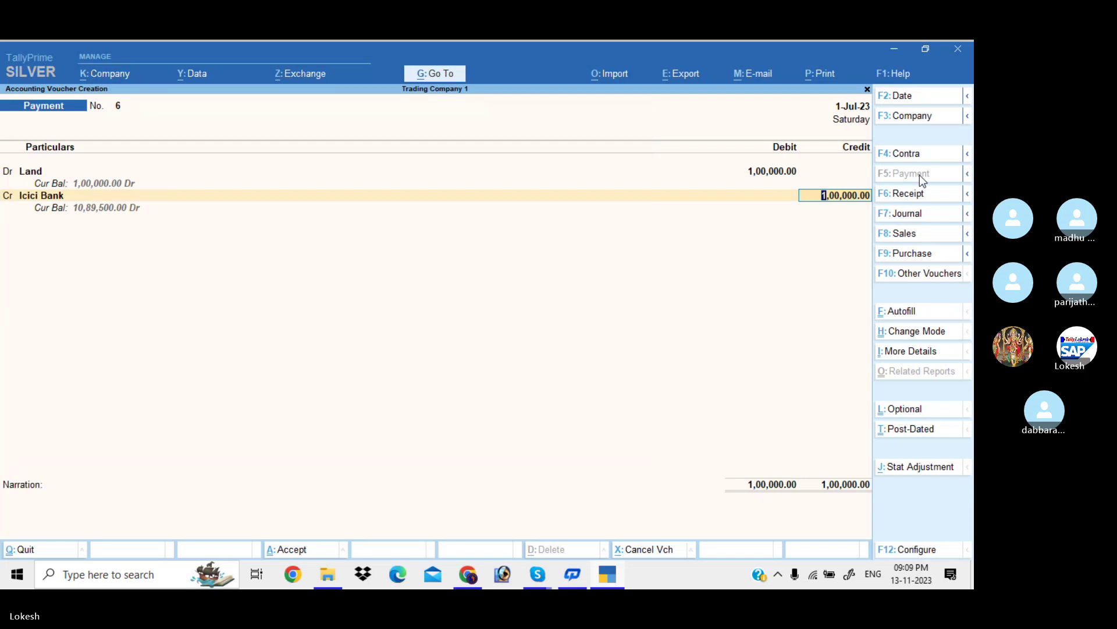
key("ctrl+a")
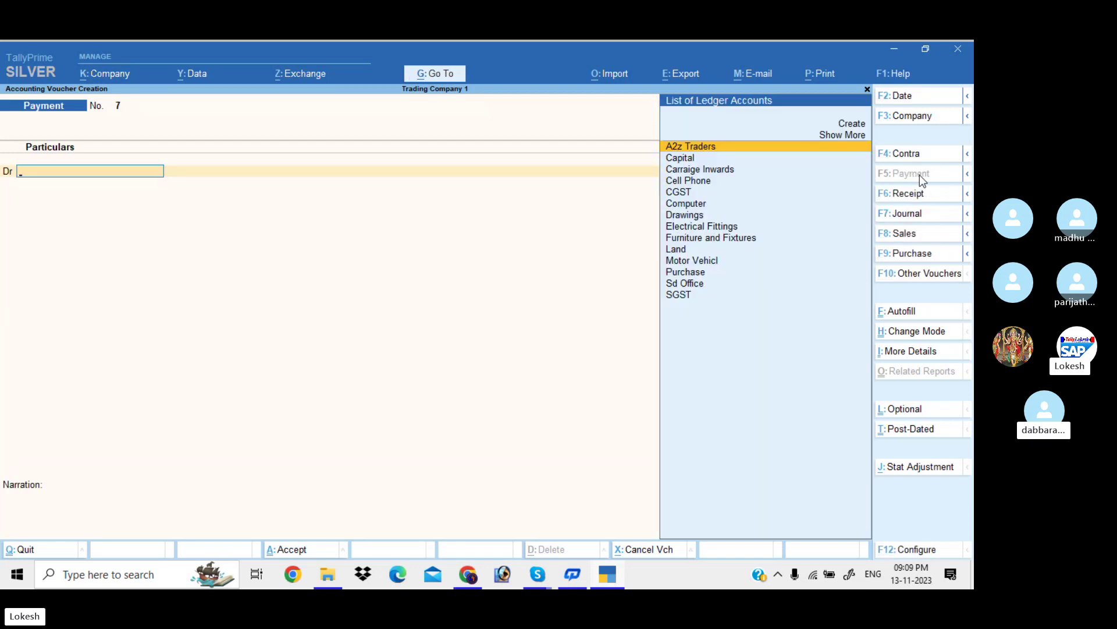
Quit voucher entry, open the Profit & Loss A/c report, and examine its closing stock, gross and net result lines.
key("Escape")
key("y")
key("Down")
key("Down")
key("Down")
key("Down")
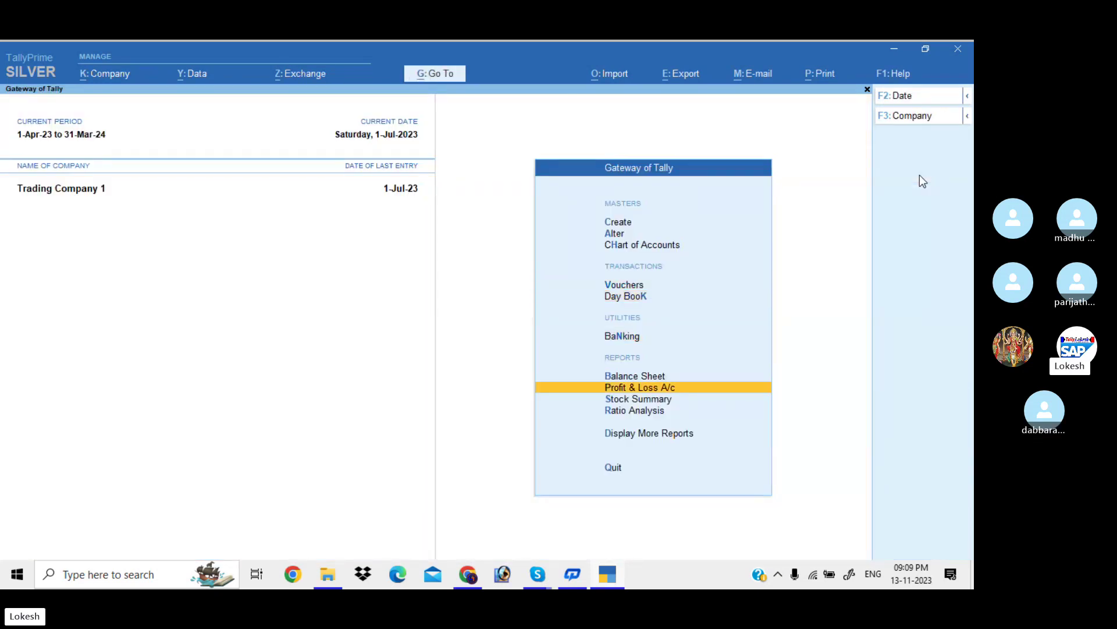
key("Return")
key("F5")
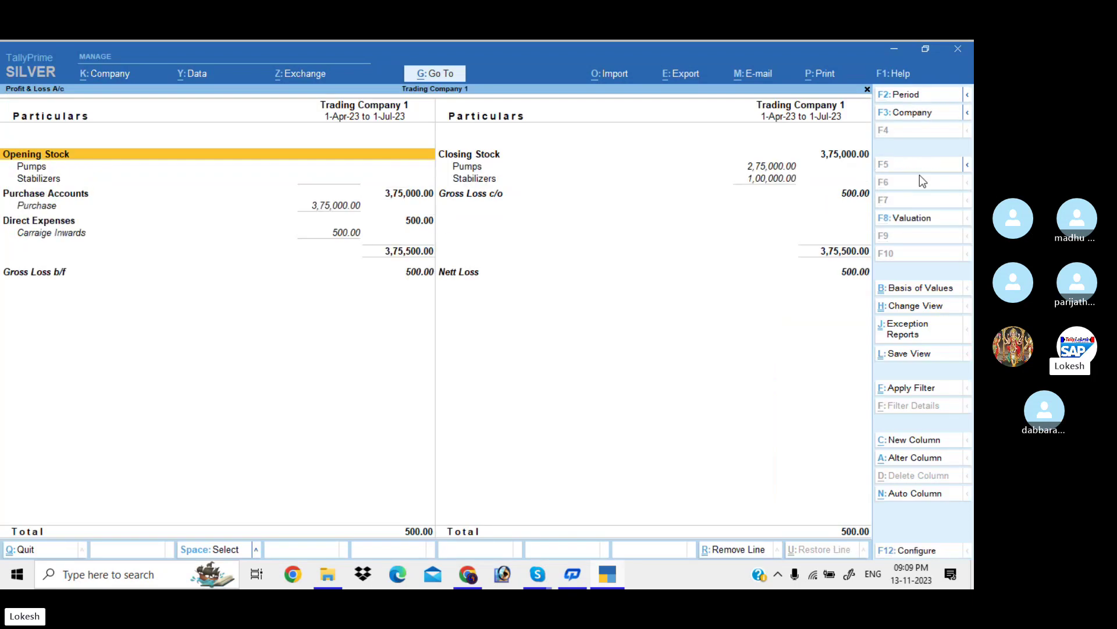
key("Right")
key("Down")
key("Down")
key("Down")
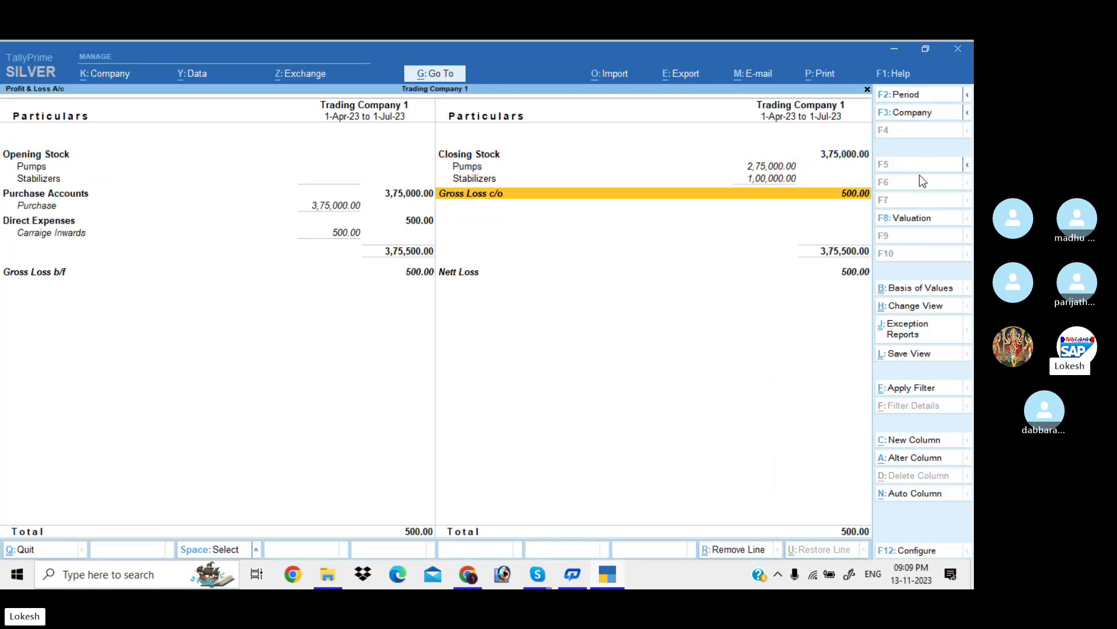
key("Down")
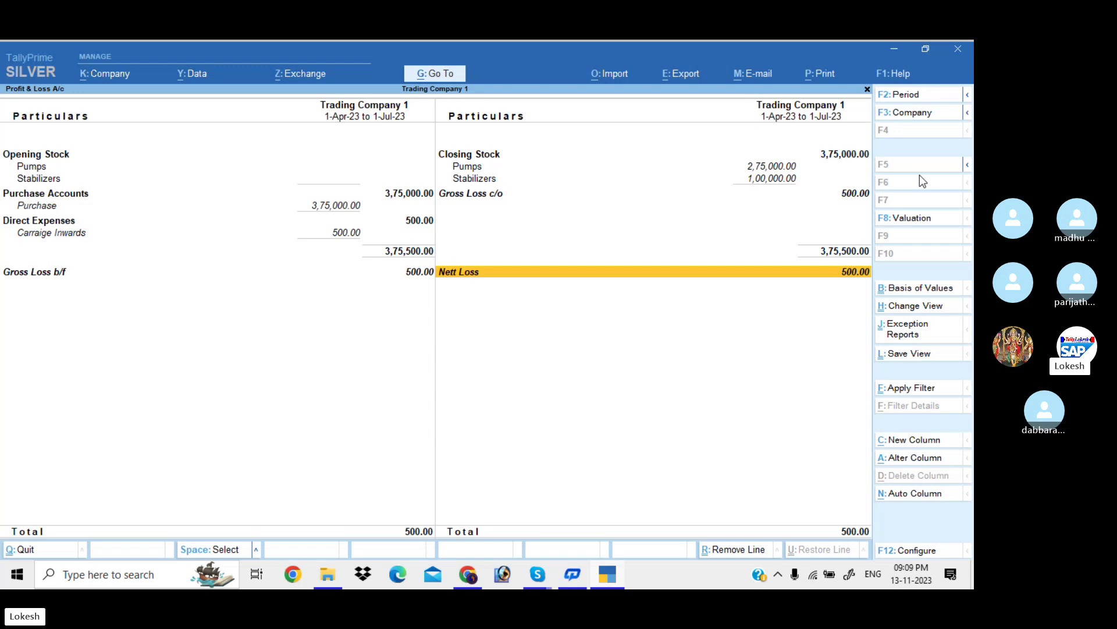
Close the Profit & Loss report and review the vouchers recorded for 1-Jul-23 in the Day Book.
key("Escape")
key("Up")
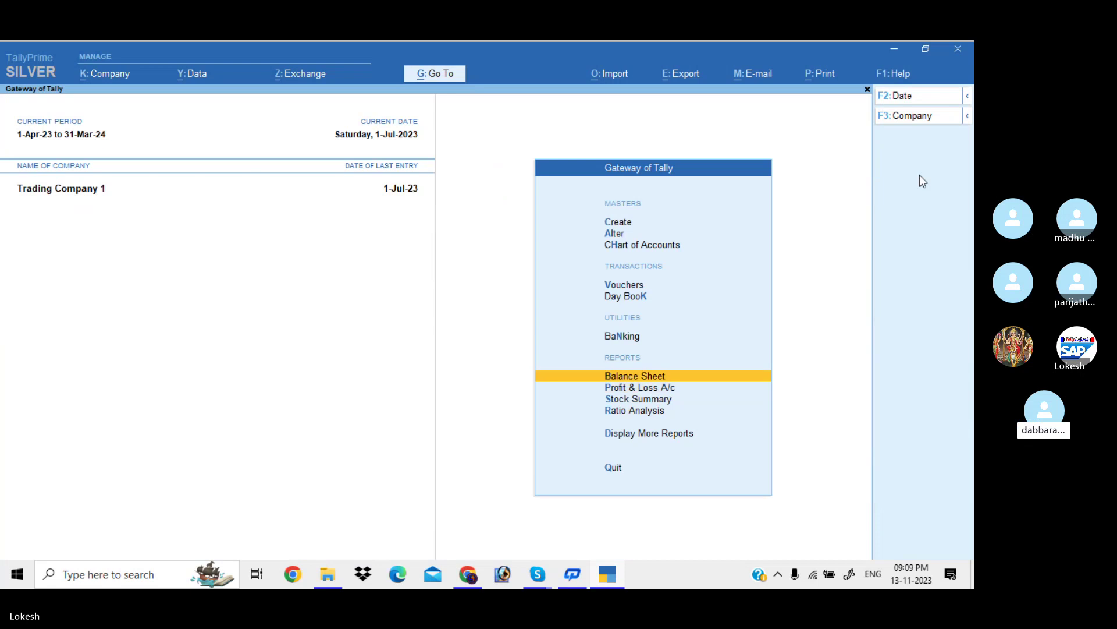
key("Up")
key("Up")
key("Up")
key("Down")
key("Return")
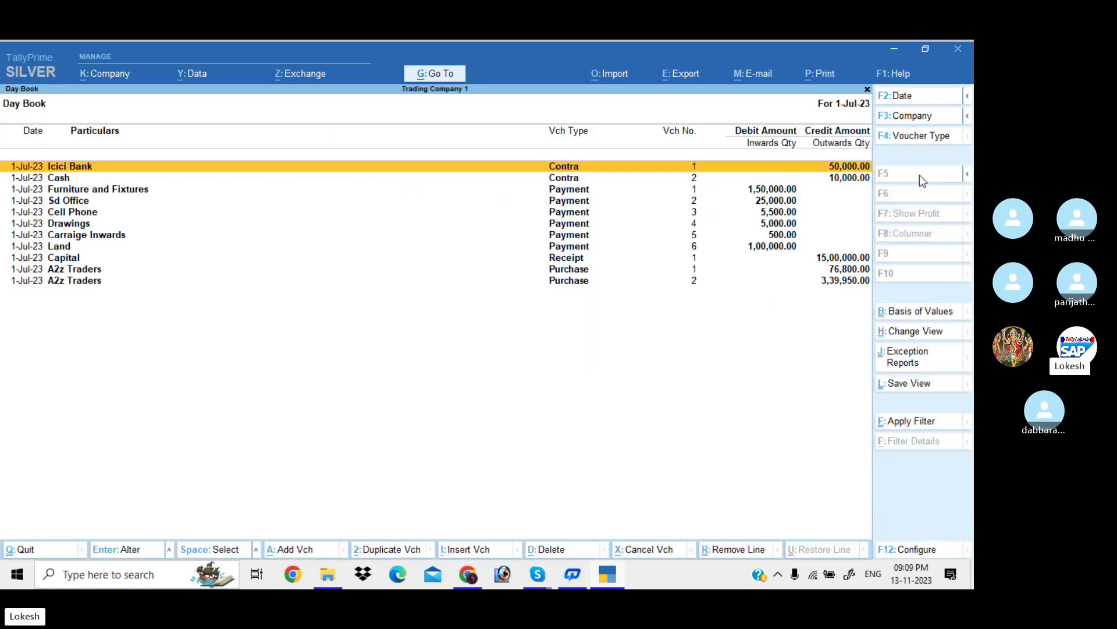
key("Down")
key("Down")
key("Down")
key("Down")
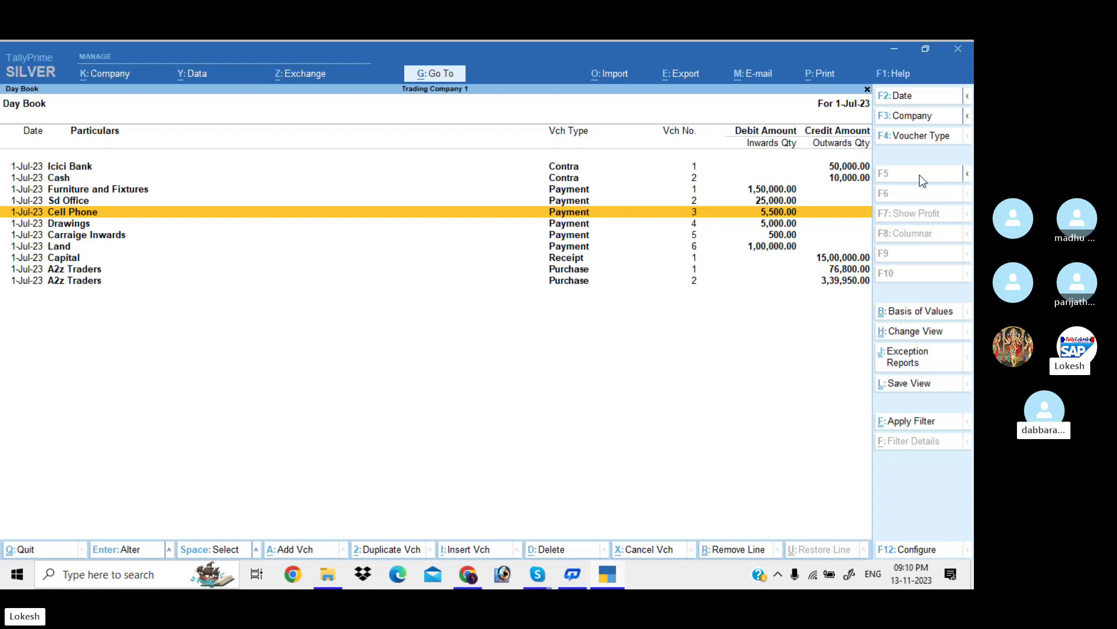
key("Escape")
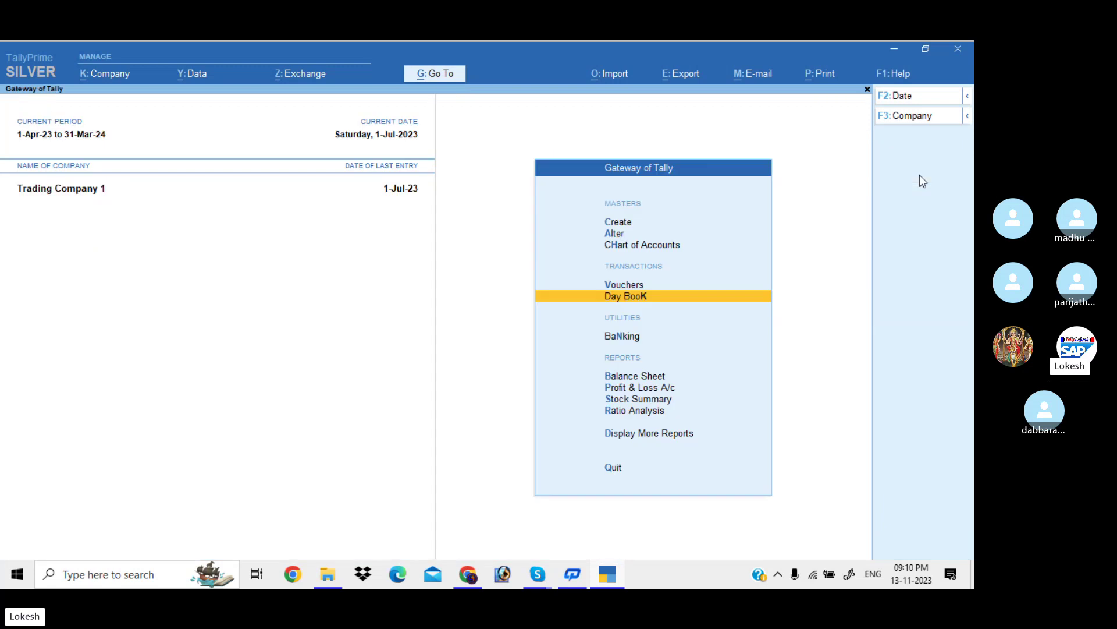
Start a sales voucher with Cash as the party account, accepting the default dispatch and party details.
key("Up")
key("Return")
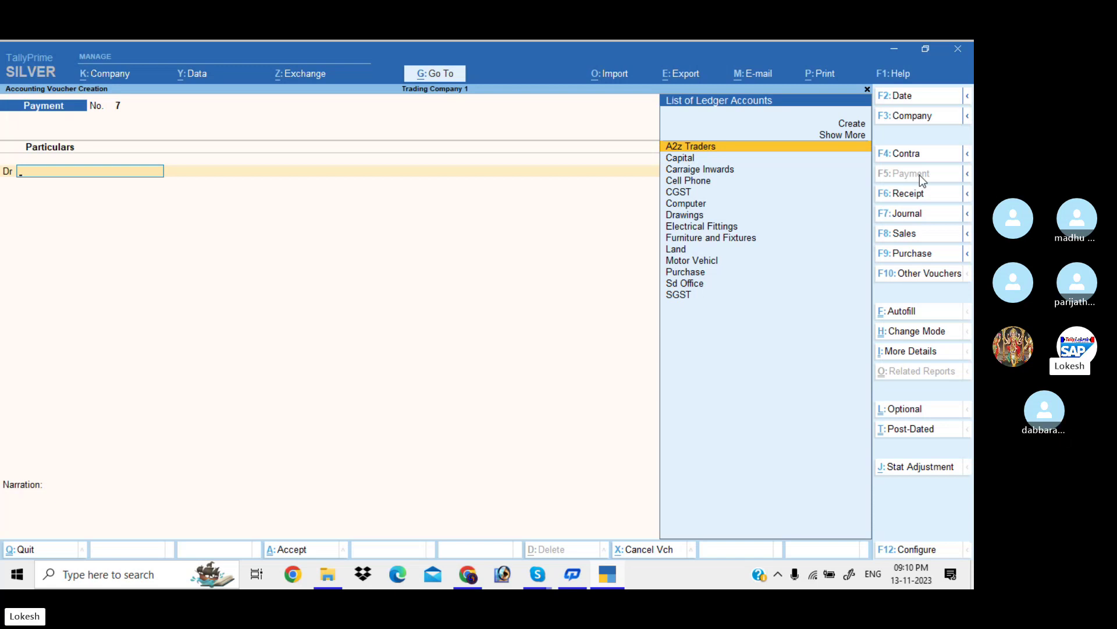
left_click(928, 234)
key("Down")
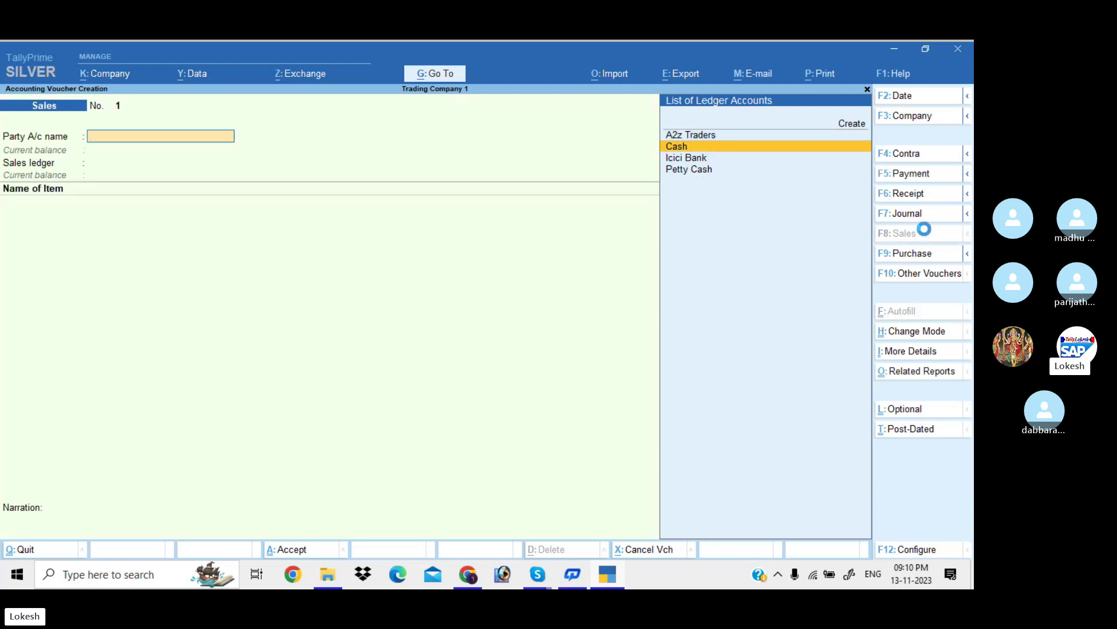
key("Return")
key("Return")
key("Return")
key("Return")
key("Return")
key("Return")
key("Return")
key("Return")
key("Return")
key("Return")
key("Return")
key("Return")
key("Return")
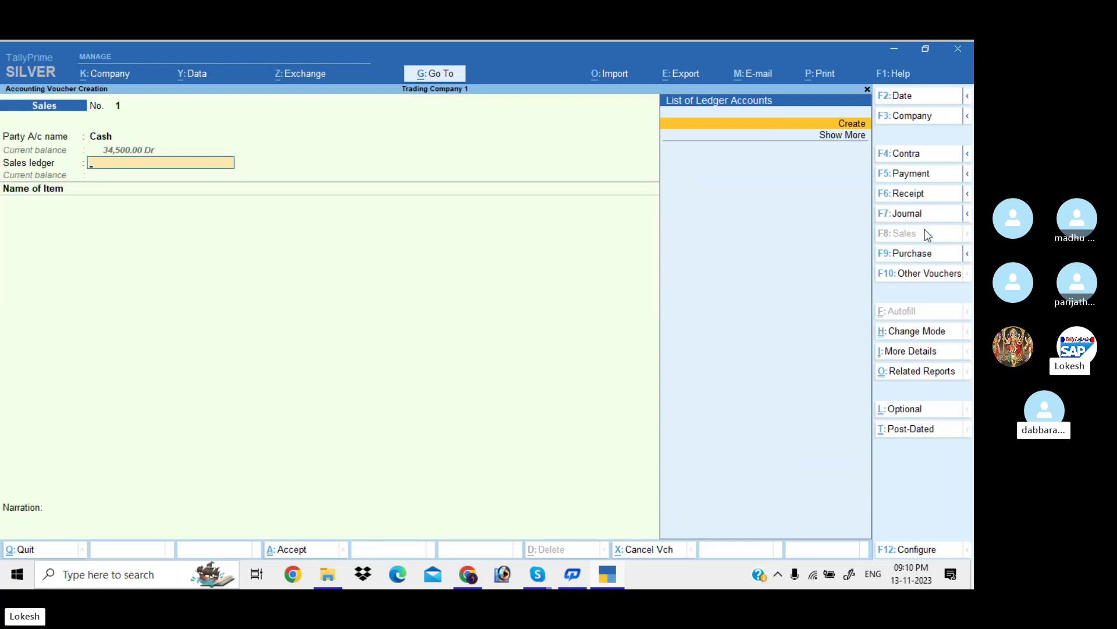
Create a Sales ledger under Sales Accounts with Goods as the type of supply for the voucher's sales ledger.
key("alt+c")
type("Sales")
key("Return")
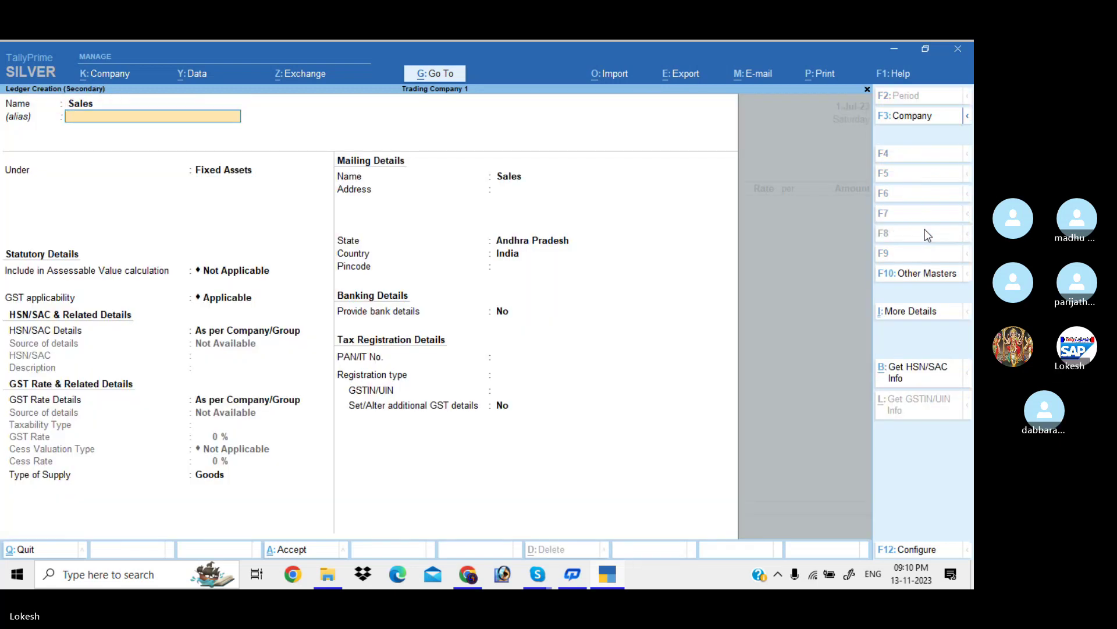
key("Return")
type("Sa")
key("Return")
key("Return")
key("Return")
key("Return")
key("Return")
key("Return")
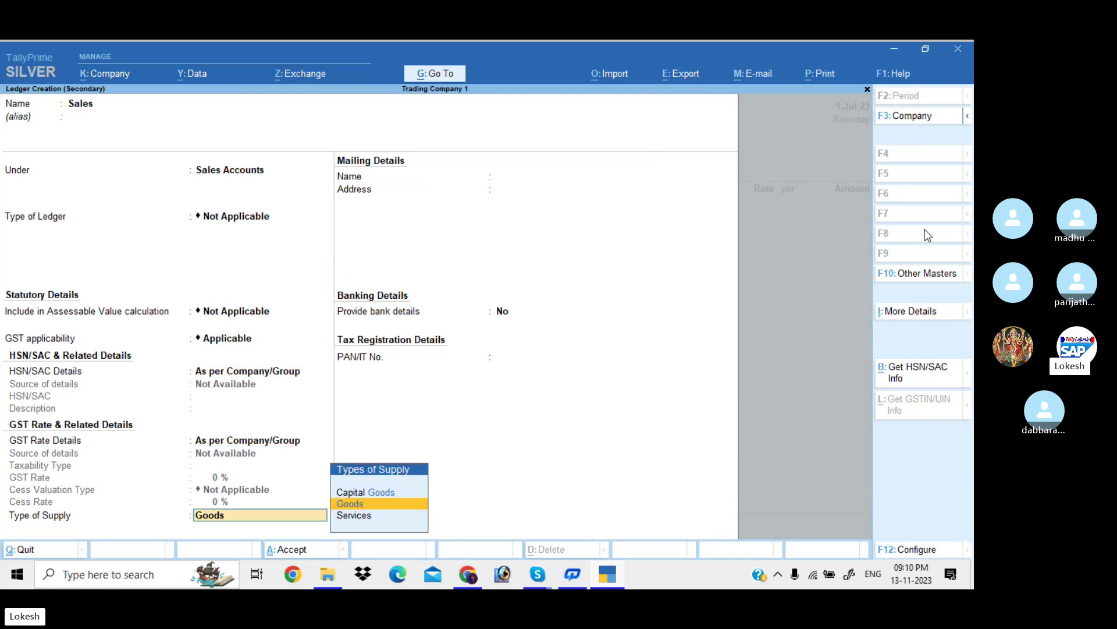
key("Return")
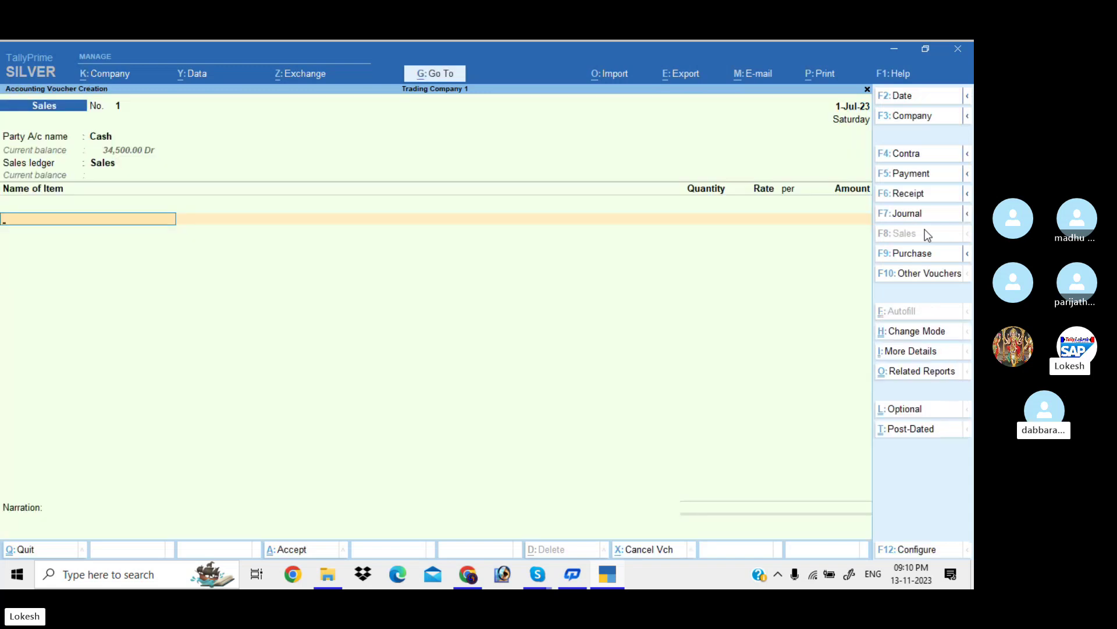
Add High Capacity Stabilizers to the sales voucher with a quantity of 50 nos at a rate of 850.
type("h")
key("Return")
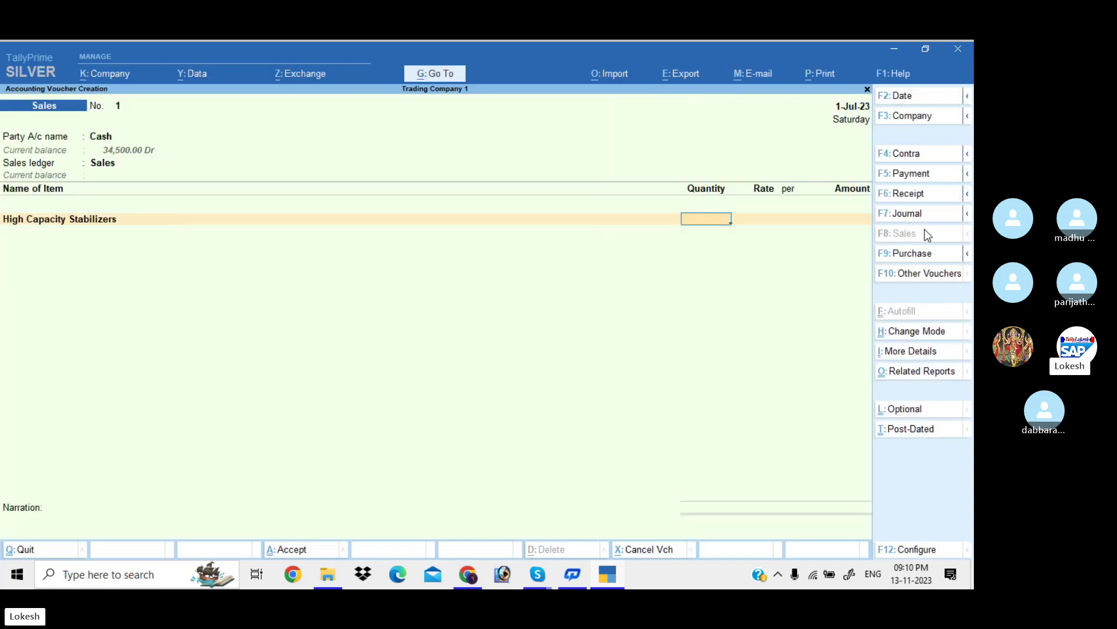
type("50")
key("Return")
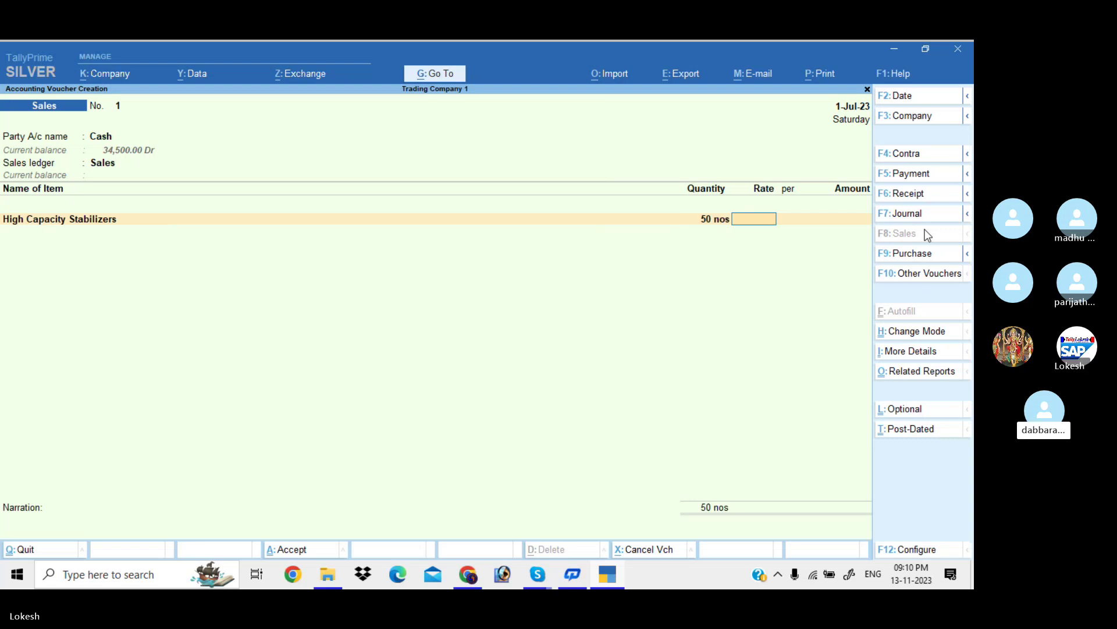
type("850")
key("Return")
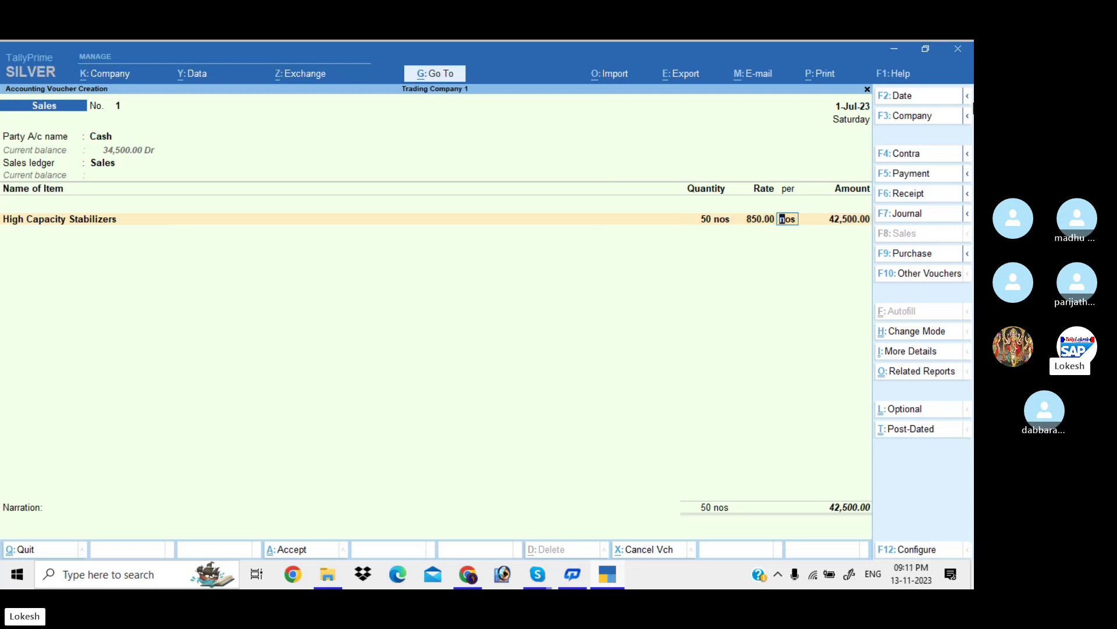
Change the sales voucher date to 1-Aug-23 and complete the High Capacity Stabilizers line.
left_click(910, 99)
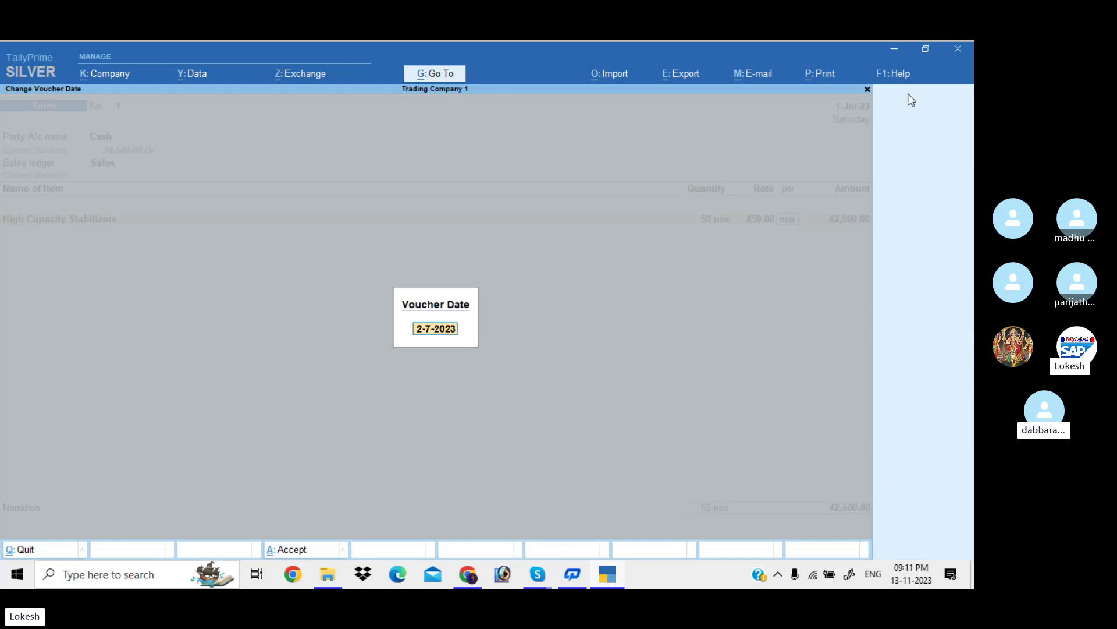
type("1-8")
key("Return")
key("Return")
key("Return")
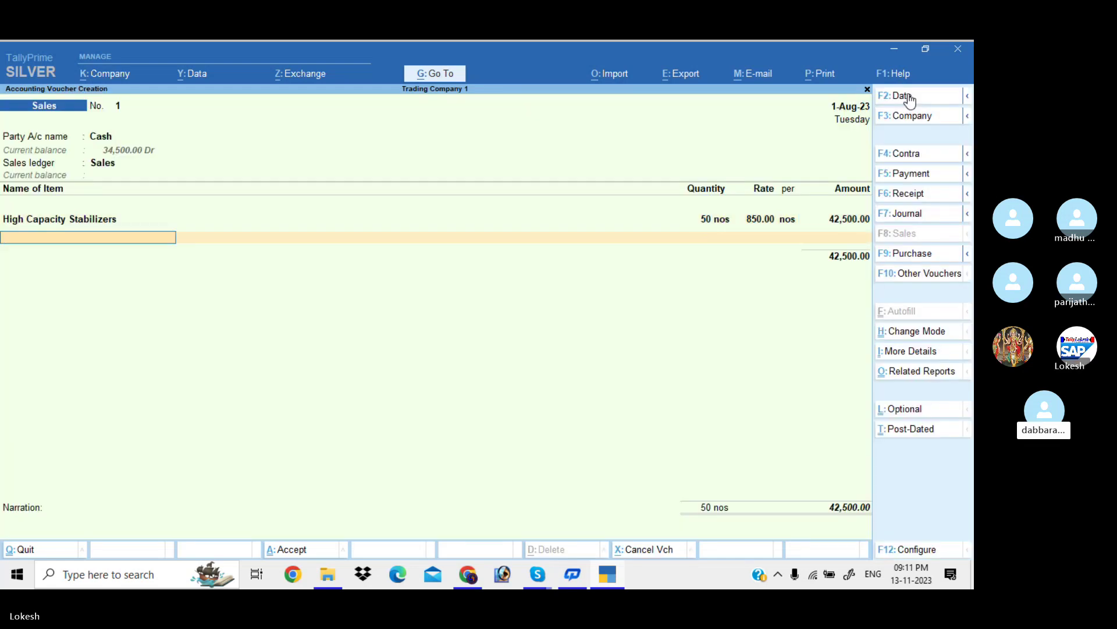
Add Open Well Pumps as the second sales item with a quantity of 15 nos at a rate of 1,700.
type("Op")
key("Return")
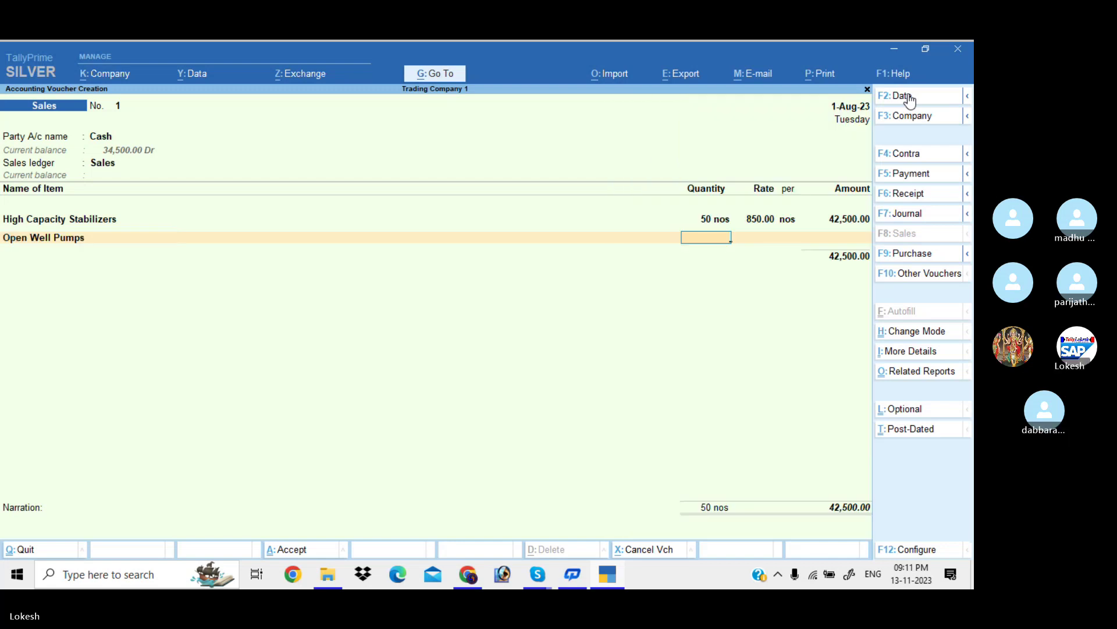
type("15")
key("Return")
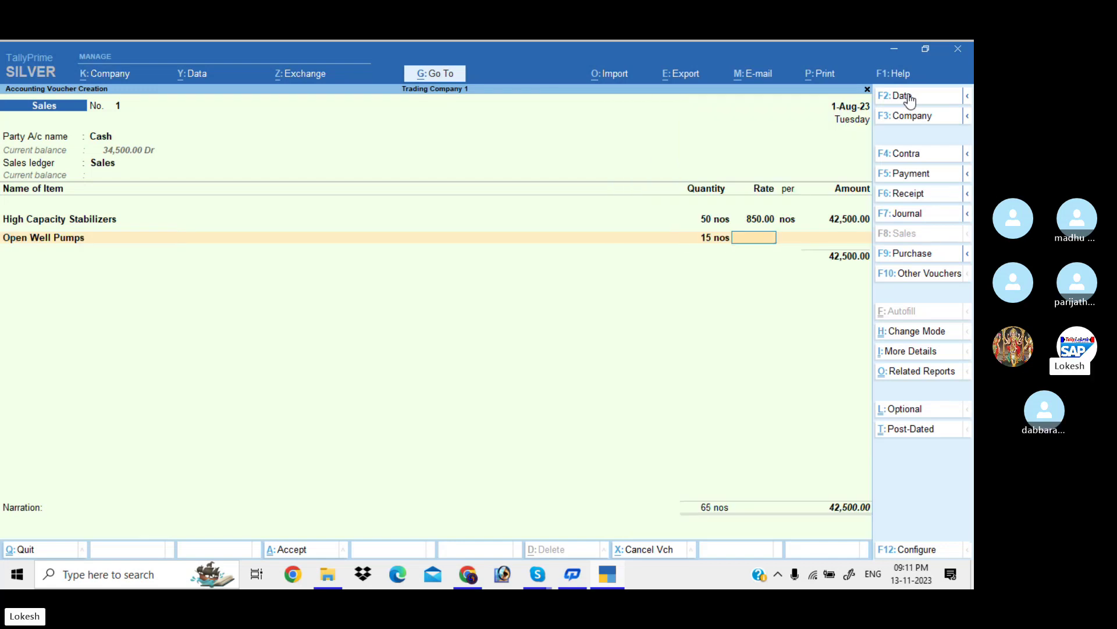
type("1700")
key("Return")
key("Return")
key("Return")
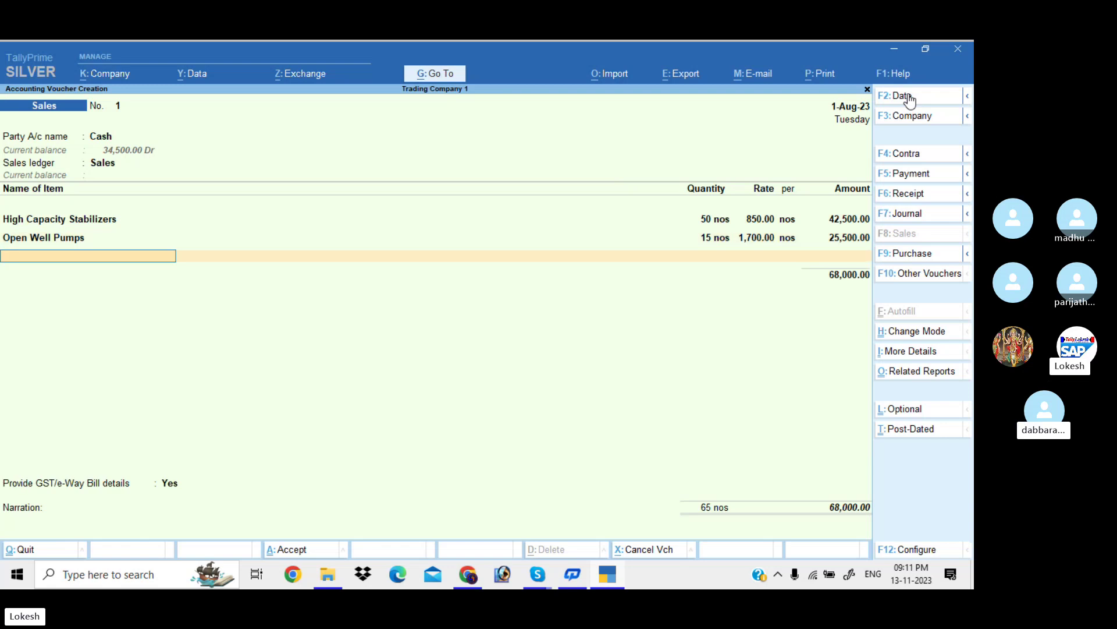
End the item list and add the CGST and SGST ledgers with their calculated amounts.
key("Return")
type("cg")
key("Return")
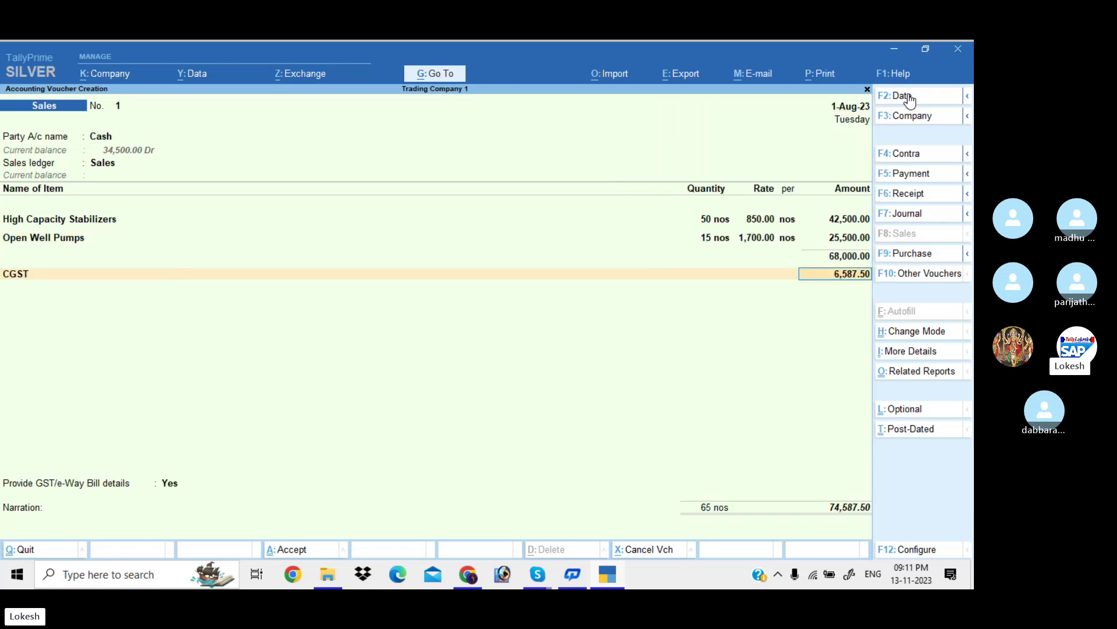
key("Return")
type("sg")
key("Return")
key("Return")
key("Return")
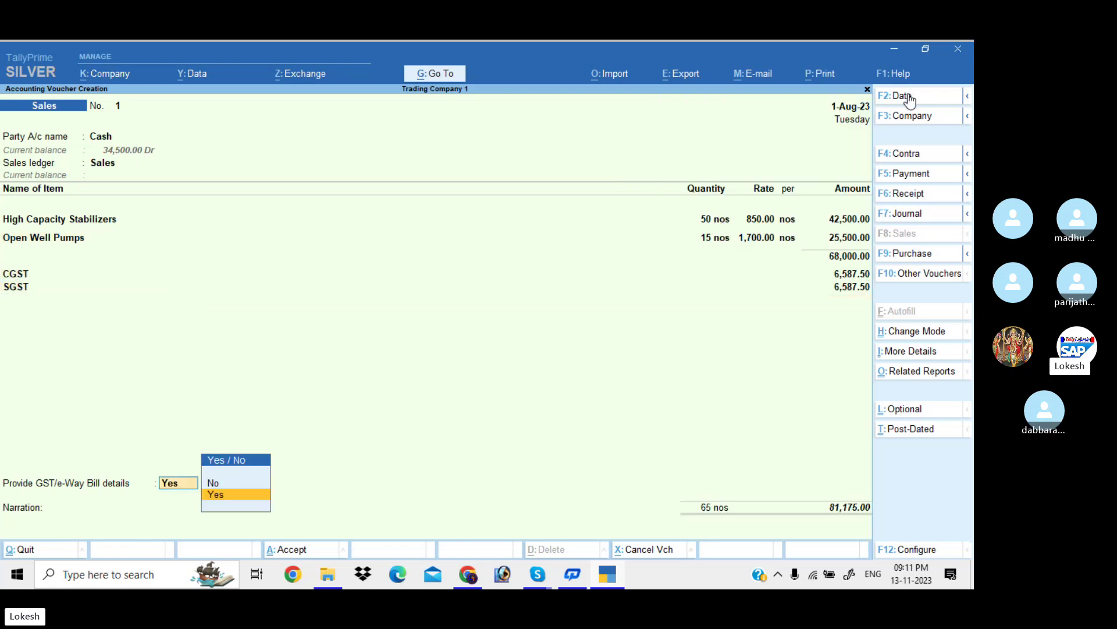
Set GST/e-Way Bill details to No, save the sales voucher without narration, and decline sending it for e-Way Bill generation.
key("n")
key("Return")
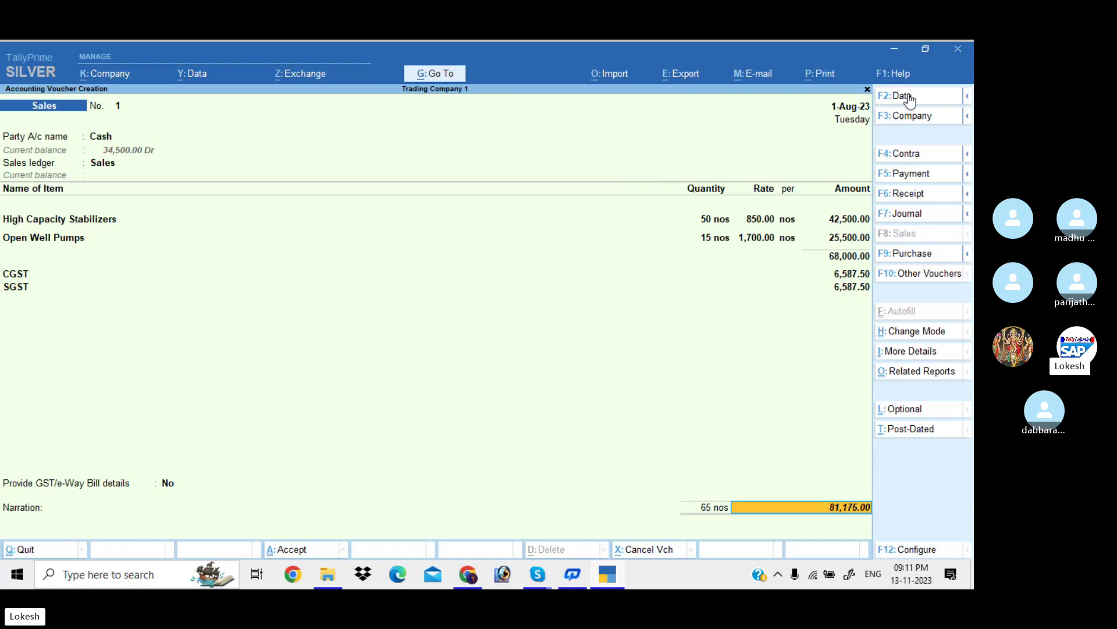
key("Return")
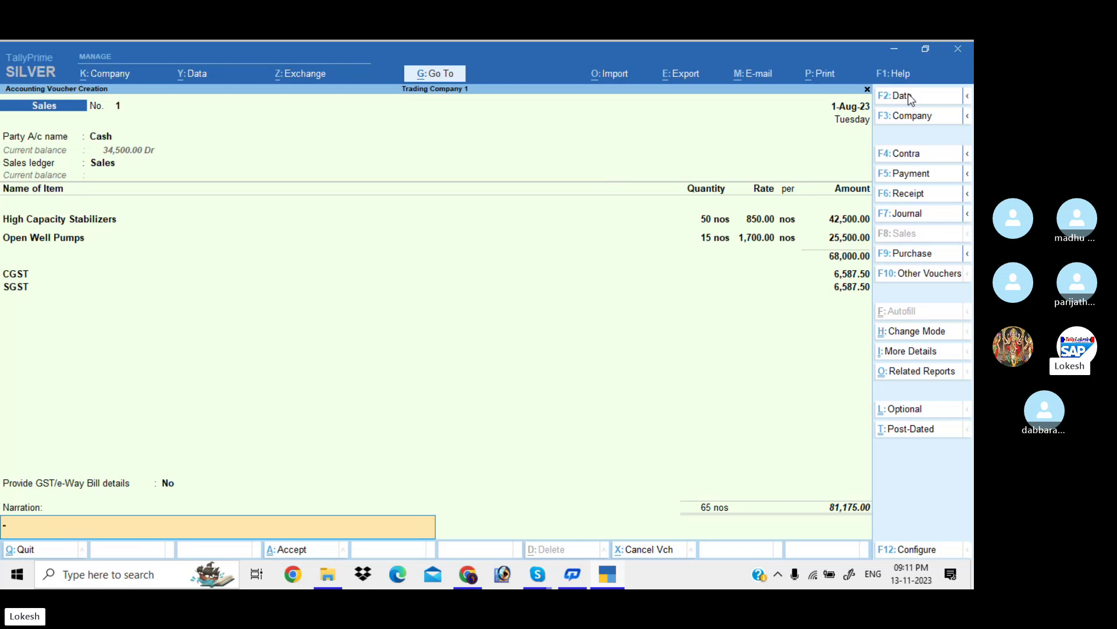
key("Return")
key("Return")
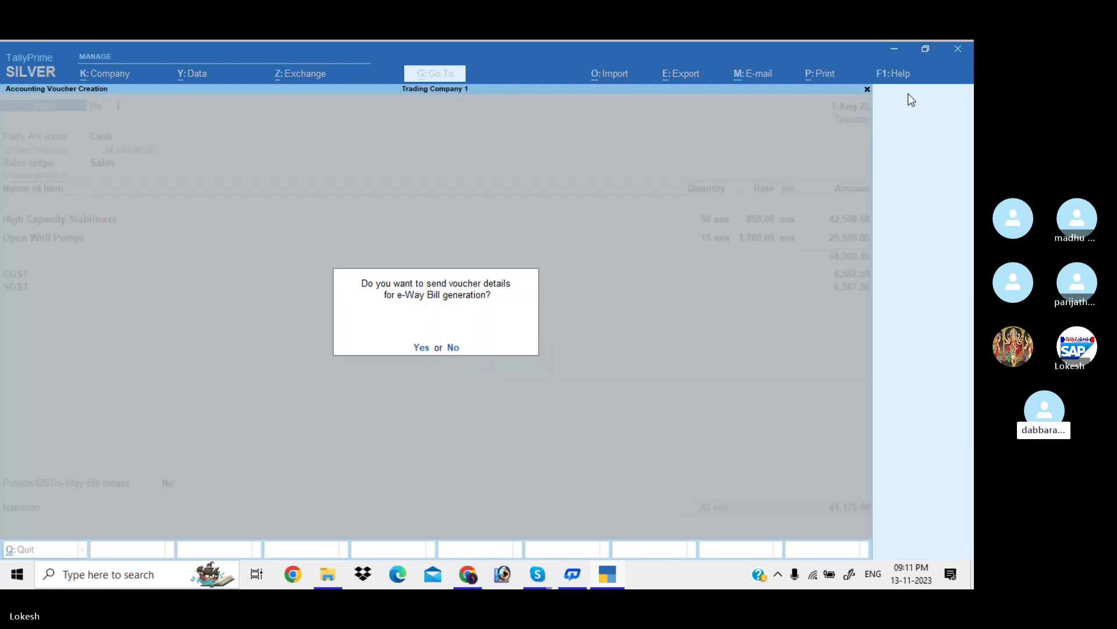
key("n")
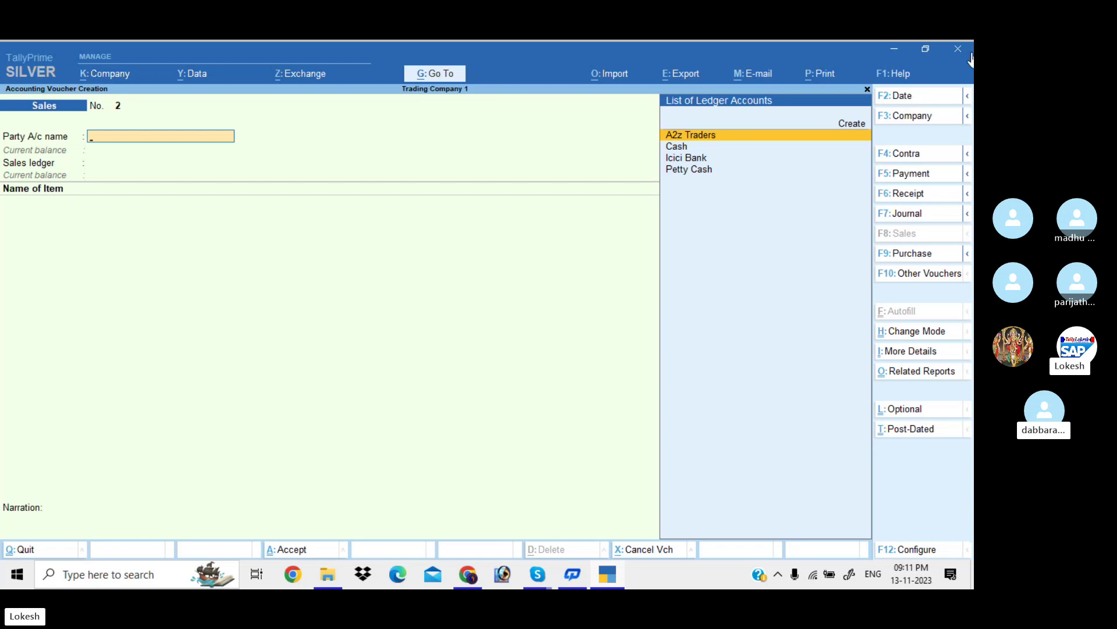
Start a payment voucher and debit A2z Traders with 3,96,500.
left_click(925, 174)
type("a")
key("Return")
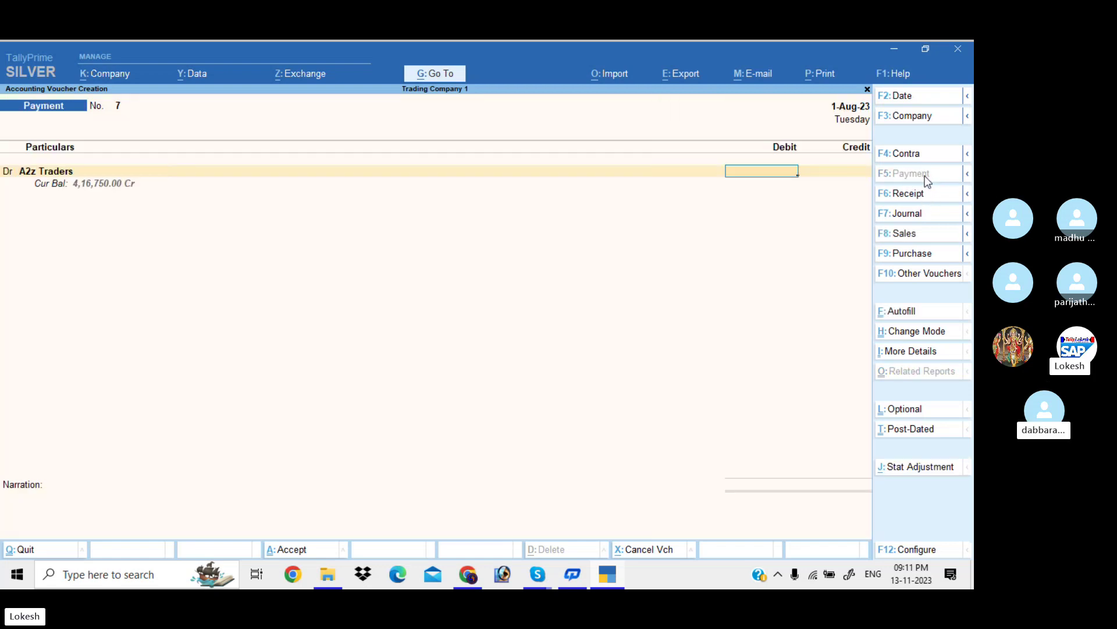
type("396500")
key("Return")
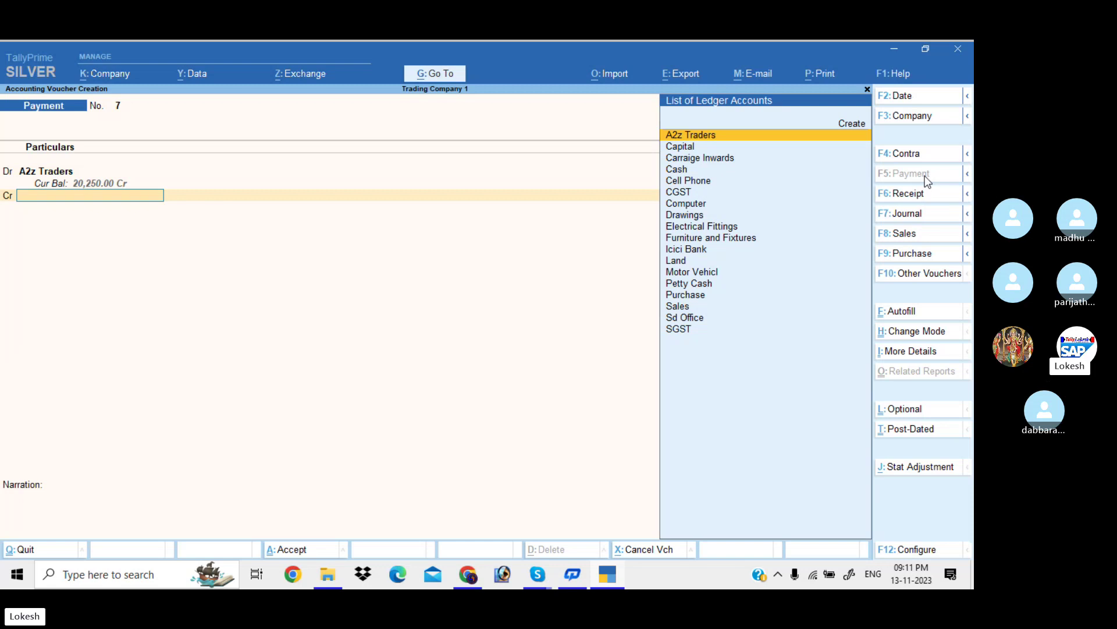
Create a Discount Received ledger under Indirect Incomes and use it as the credit account in the A2z Traders payment voucher.
key("alt+c")
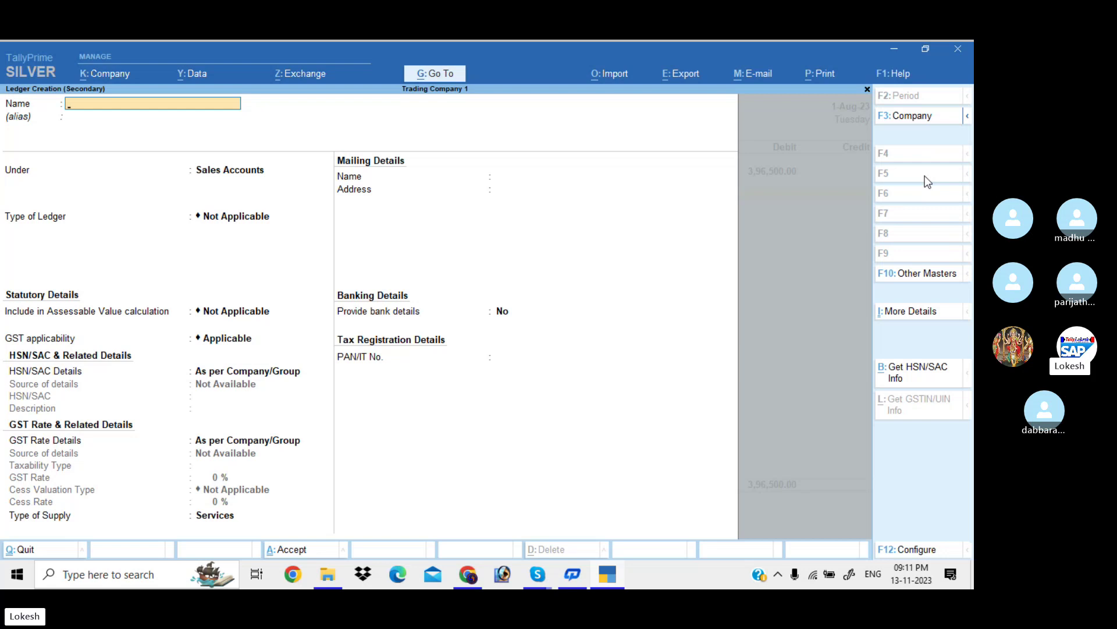
type("Dis")
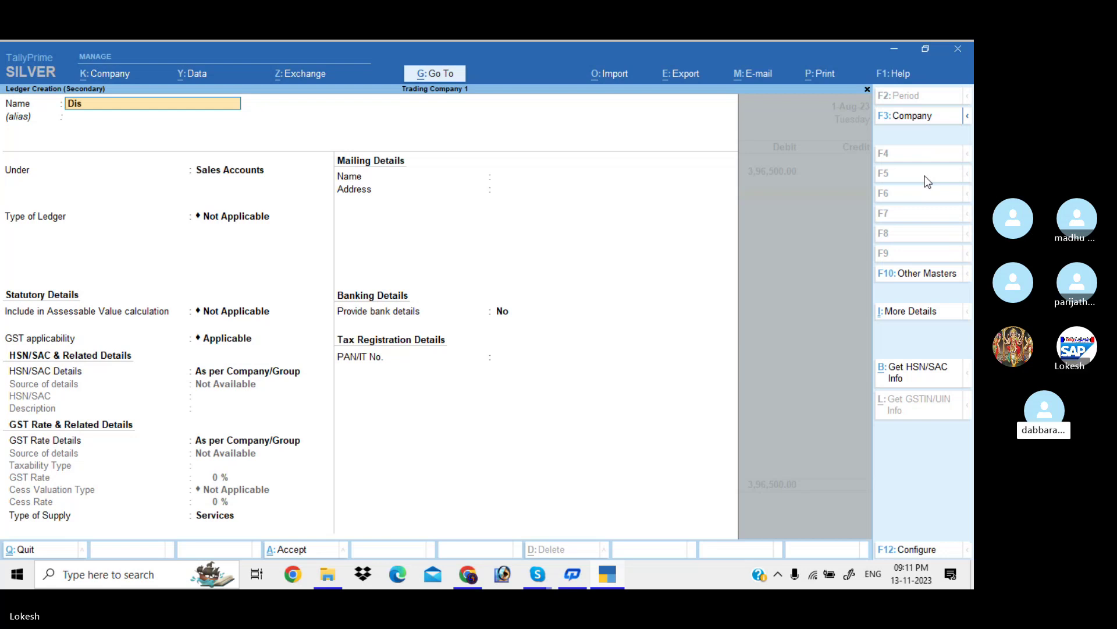
type("count Received")
key("Return")
key("Return")
type("Ind")
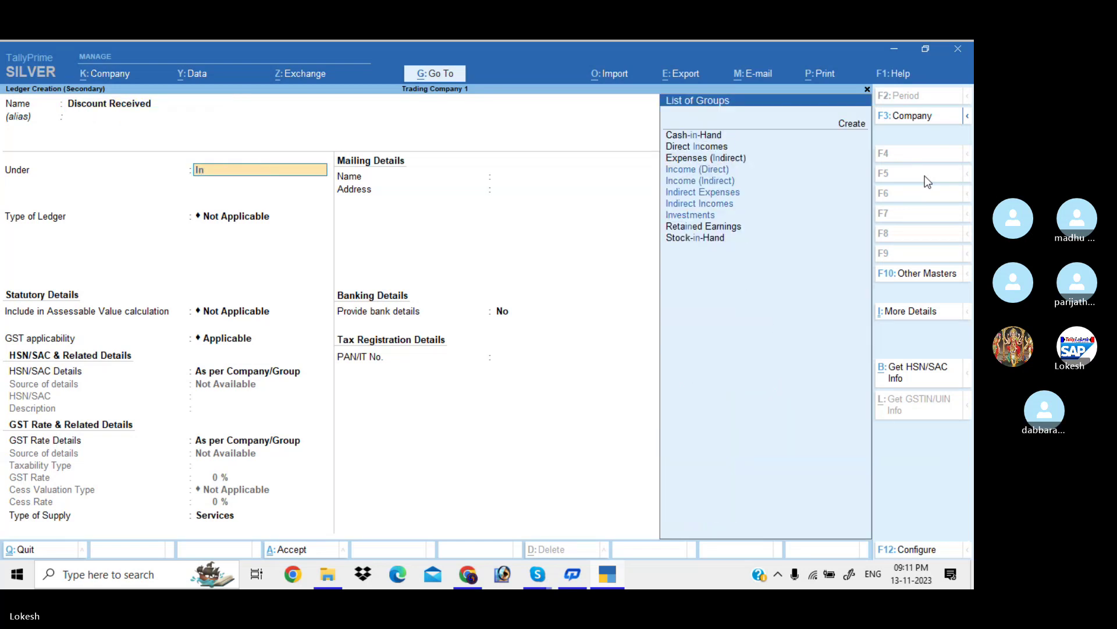
key("Down")
key("Down")
key("Return")
key("ctrl+a")
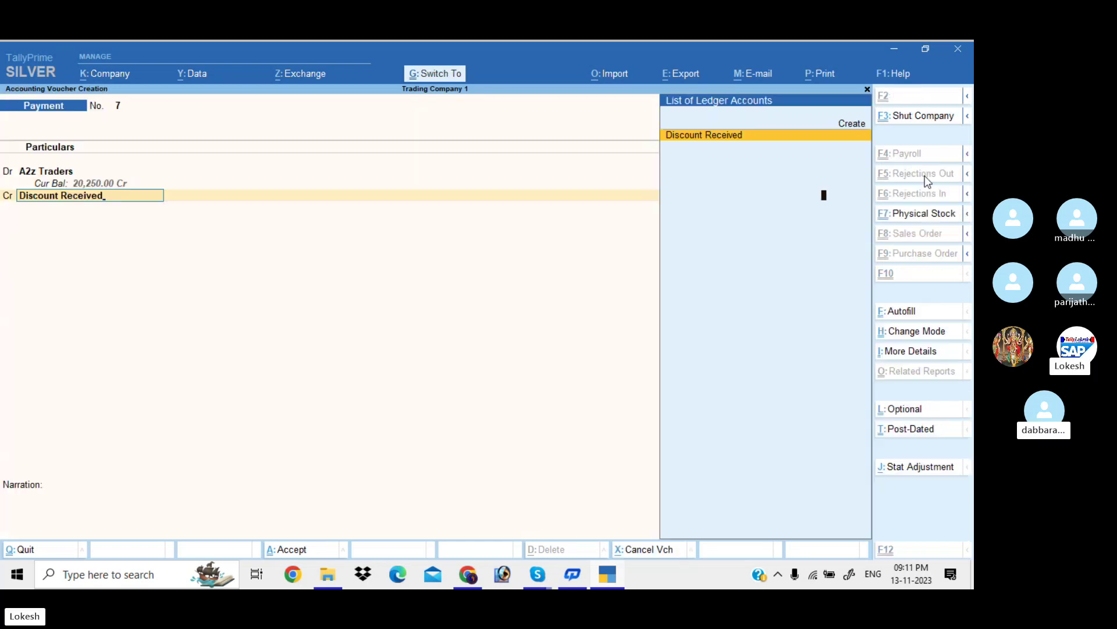
key("Return")
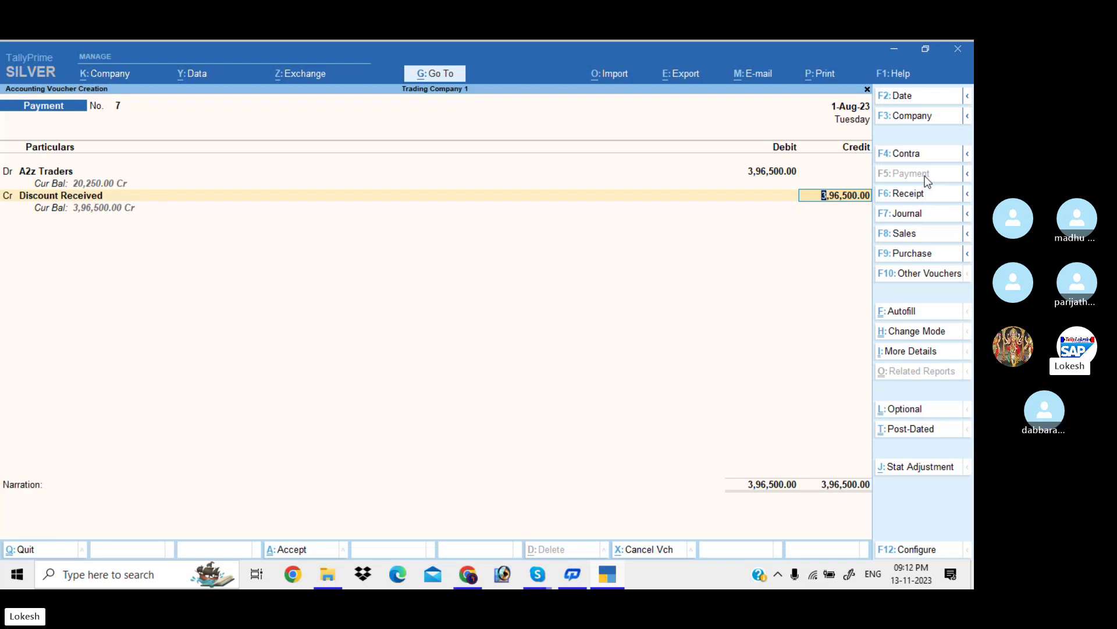
key("Return")
key("Return")
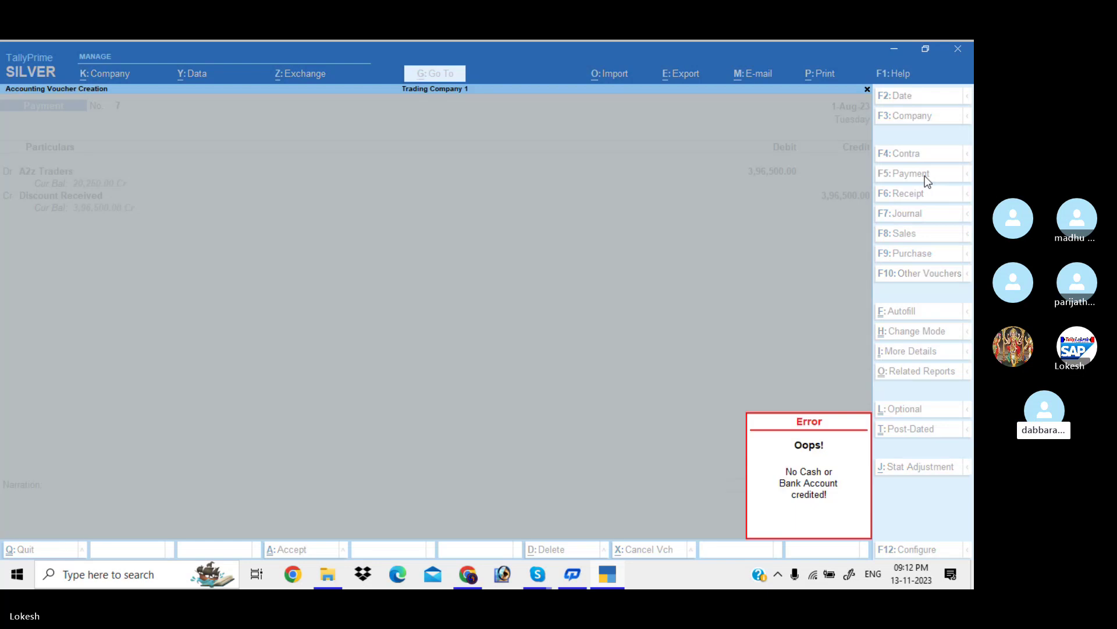
key("Return")
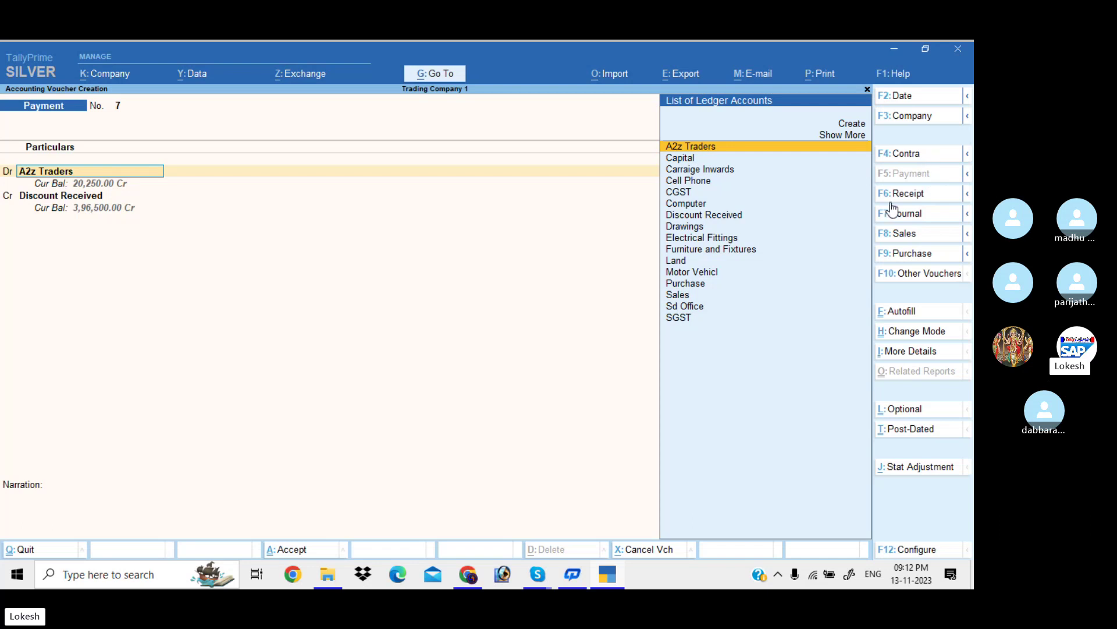
Set the Discount Received credit amount to 2,000 in the A2z Traders payment voucher.
key("Return")
key("Return")
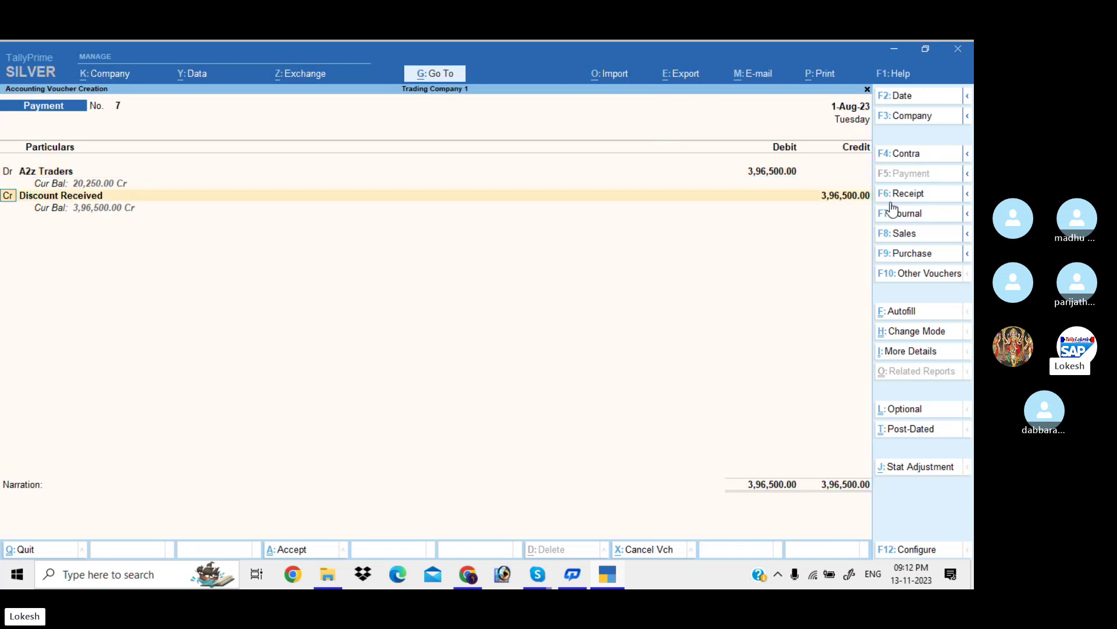
key("Return")
type("2000")
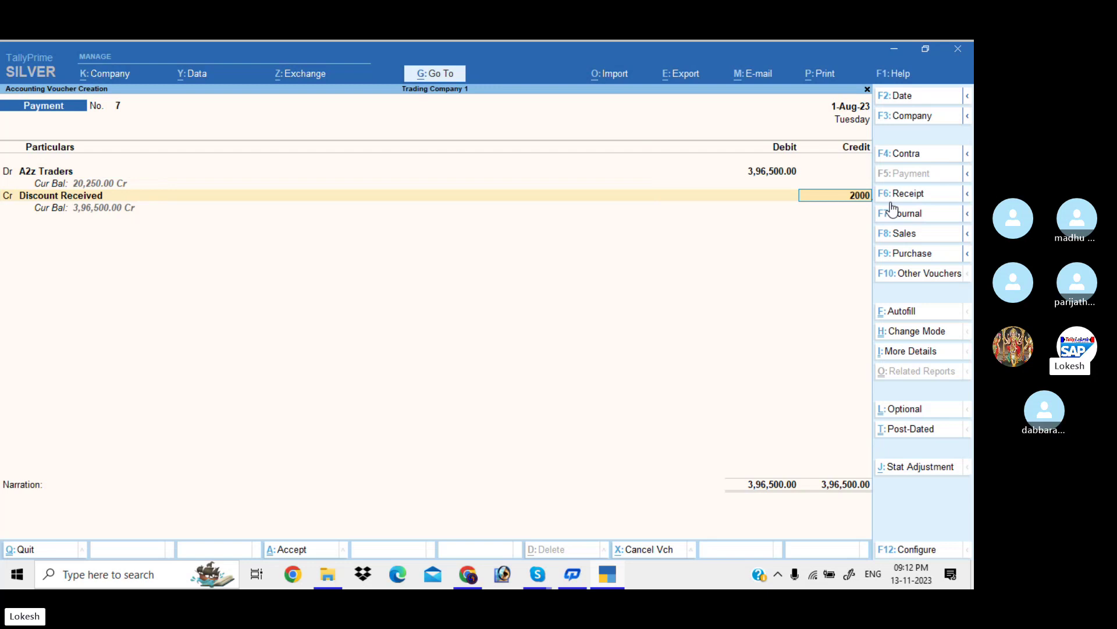
key("Return")
key("Return")
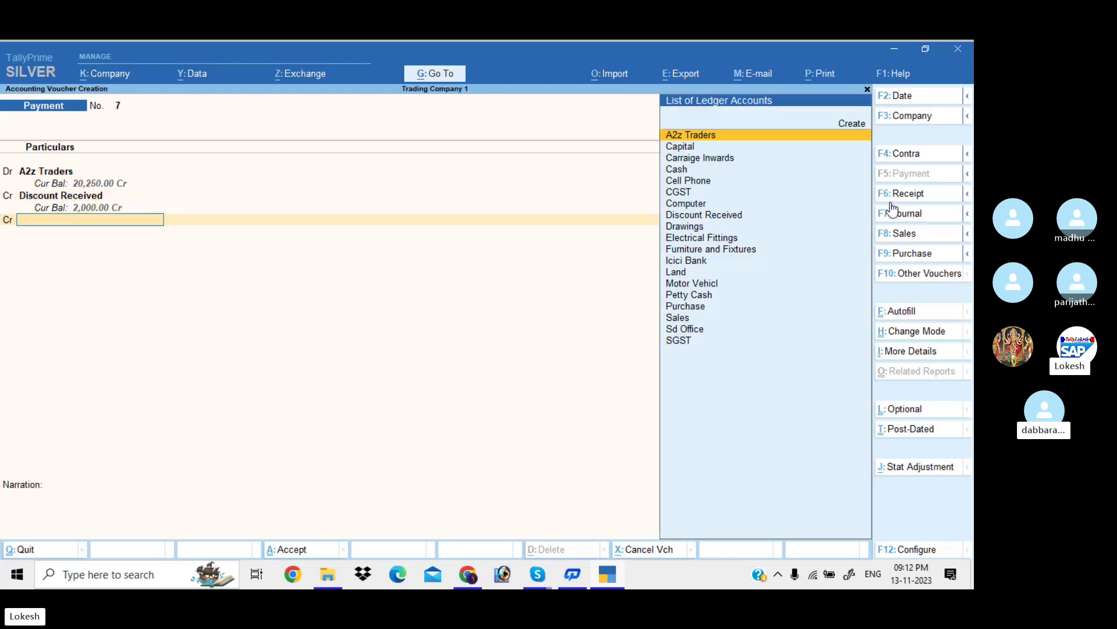
Credit Icici Bank with 3,94,500 by cheque dated 1-Aug-23, and save the A2z Traders payment voucher.
type("i")
key("Return")
key("Return")
key("Return")
key("Return")
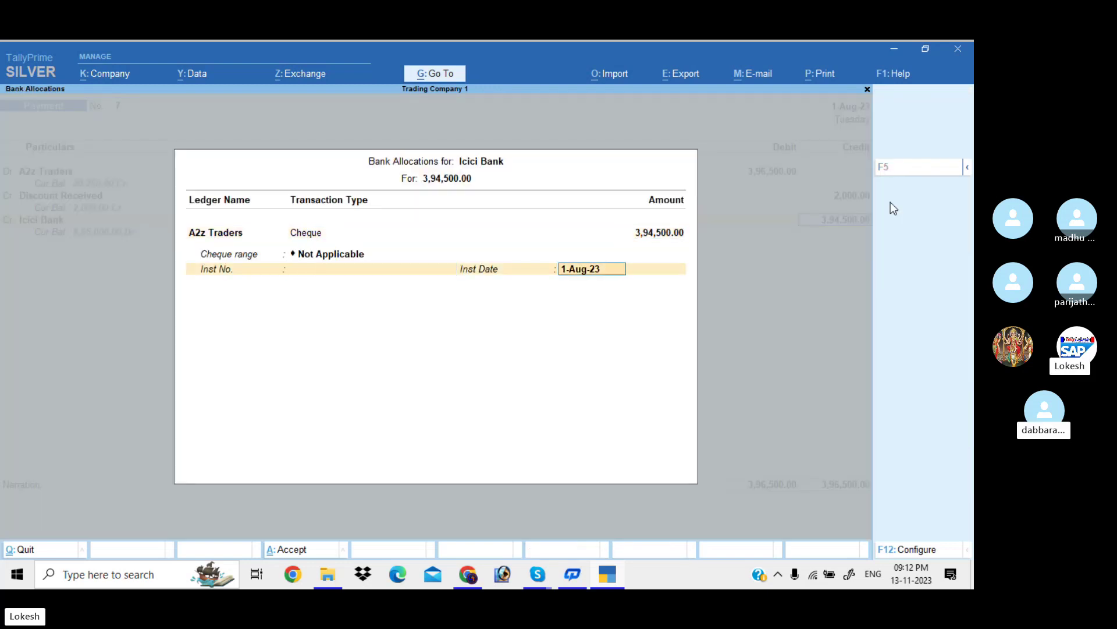
key("Return")
key("Return")
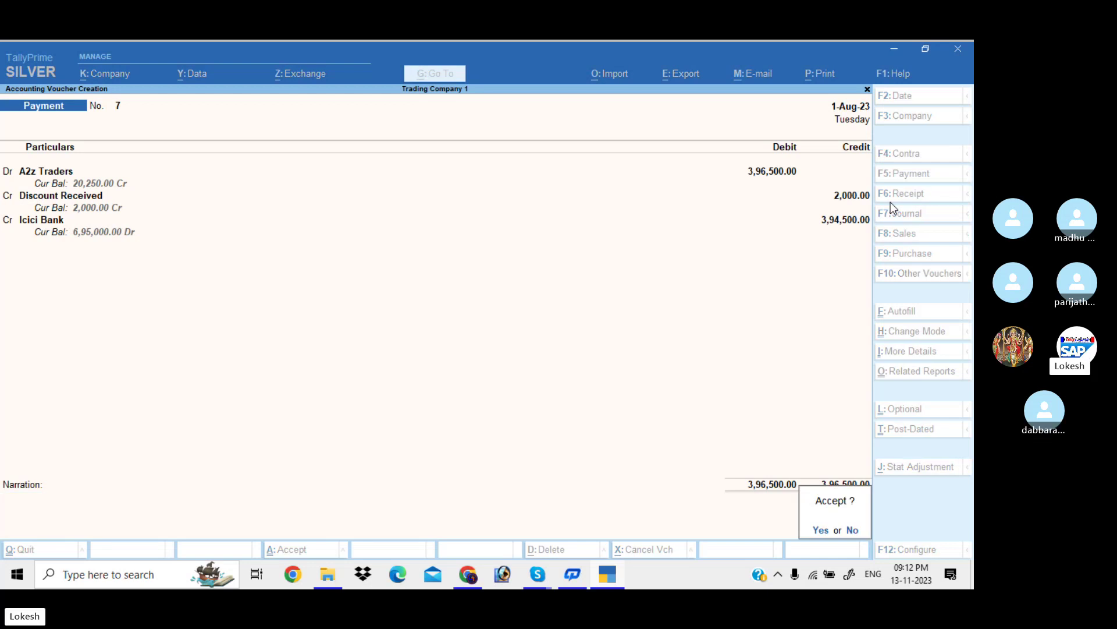
key("Return")
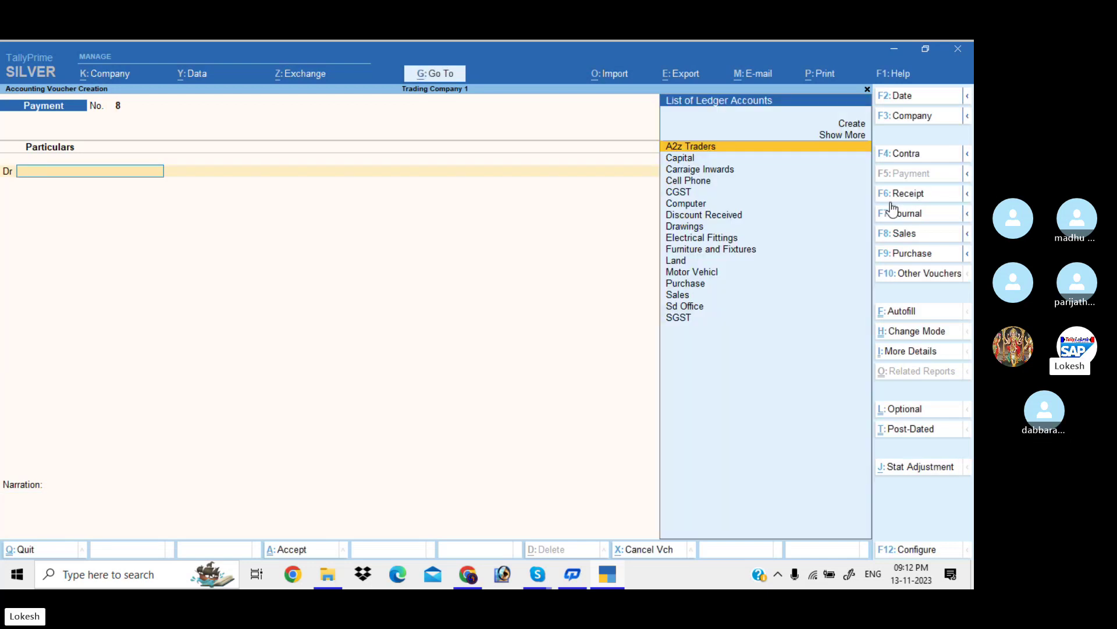
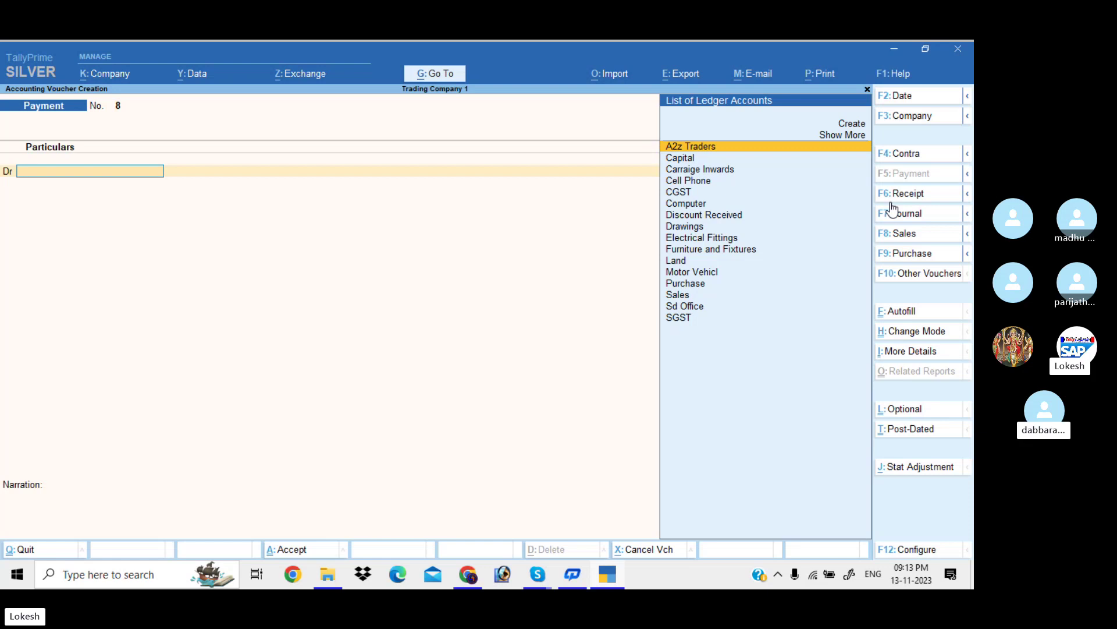
Create a Salary Advance ledger under Current Assets and use it as the debit account of the new payment voucher.
key("alt+c")
type("S")
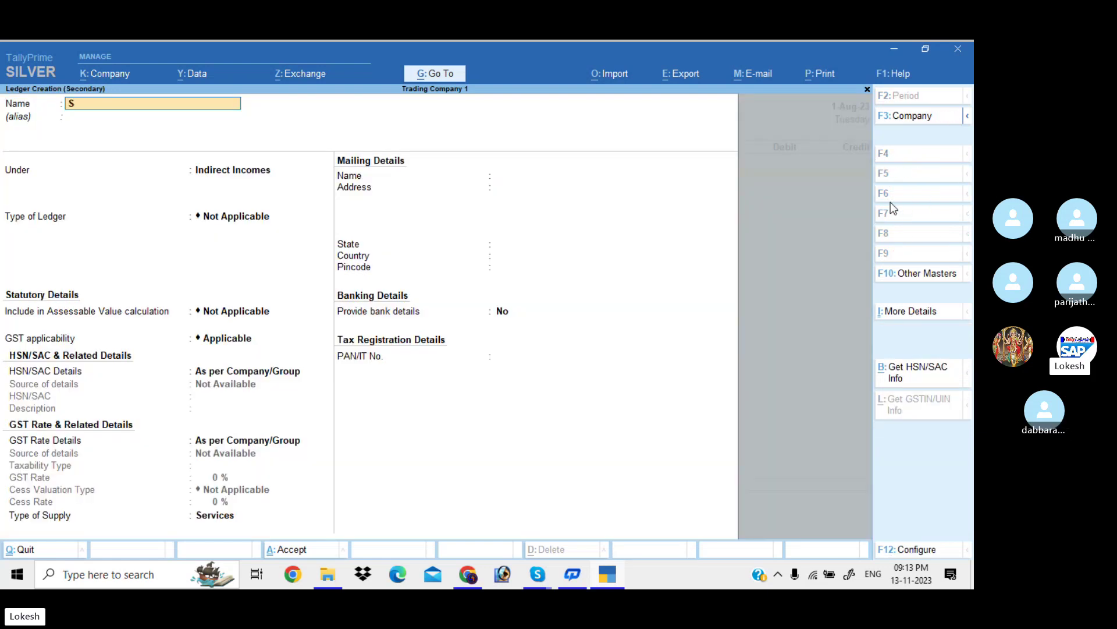
type("alary Advance")
key("Return")
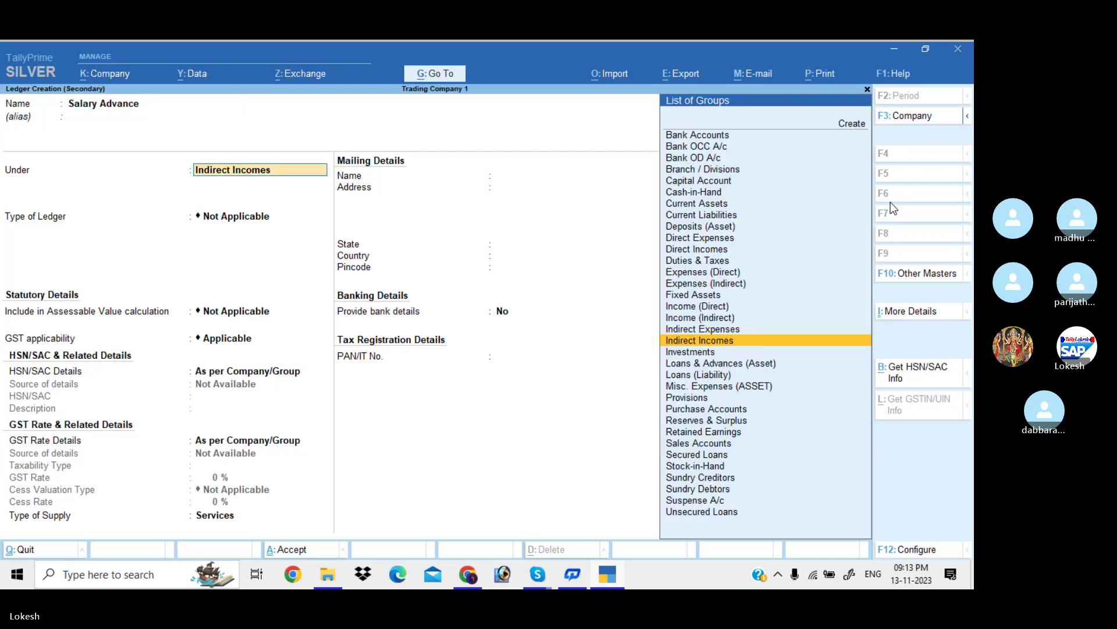
type("Cur")
key("Return")
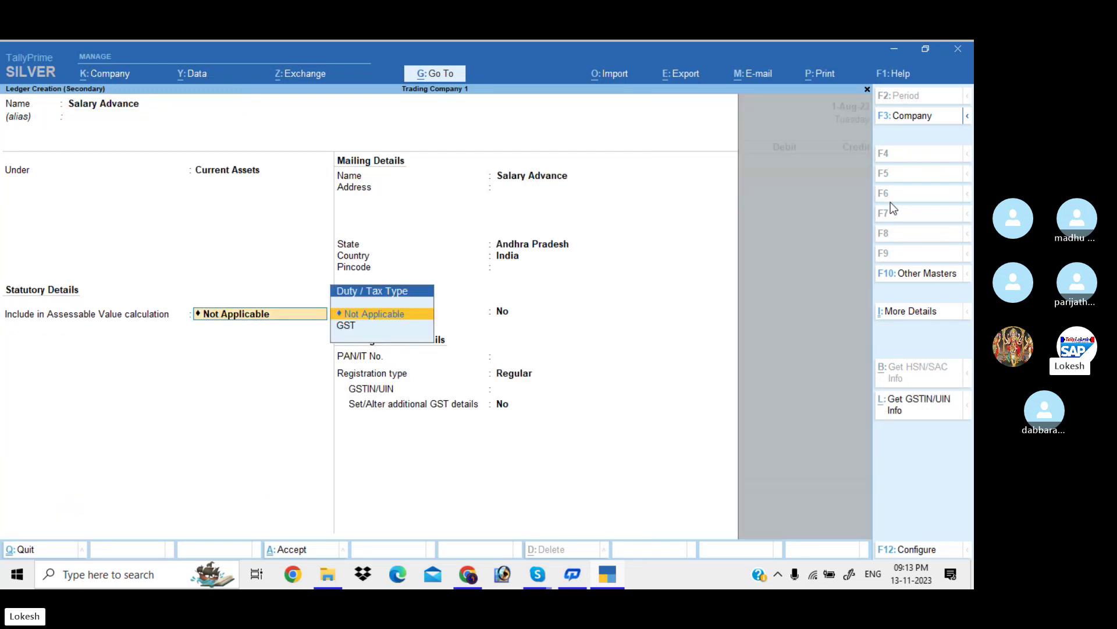
key("ctrl+a")
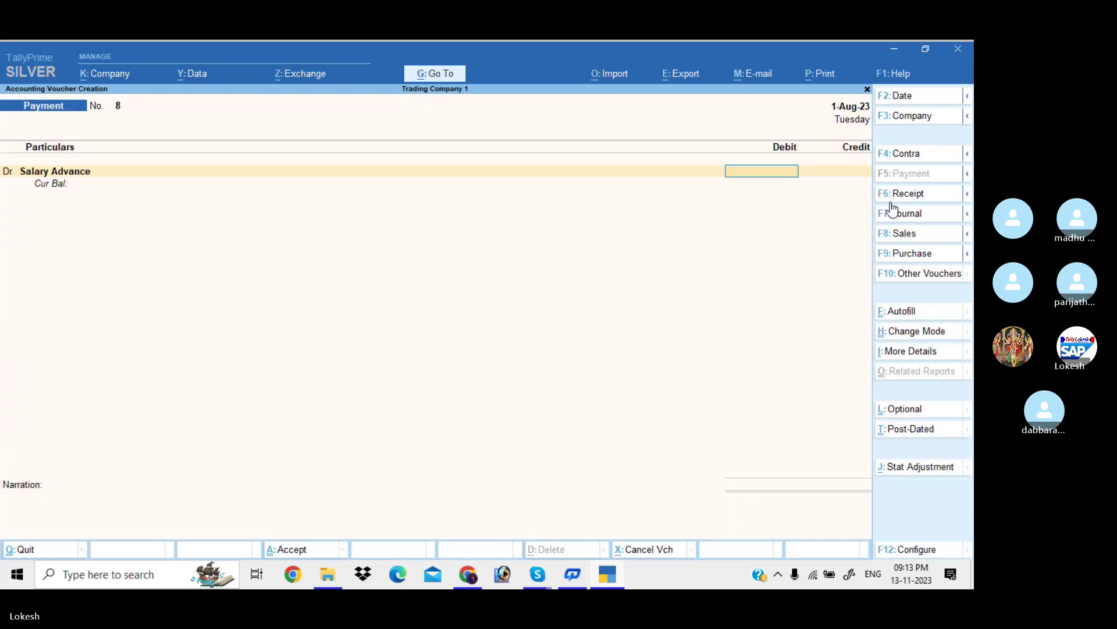
Debit Salary Advance with 2,000 against a Cash credit of 2,000, and save the payment voucher.
type("2000")
key("Return")
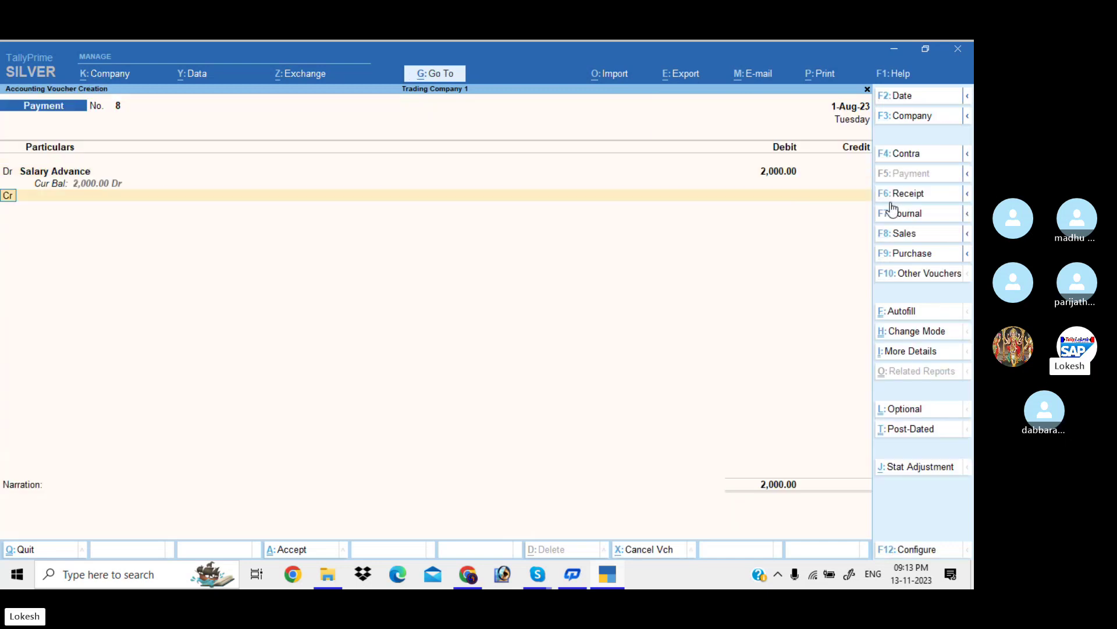
key("Down")
key("Down")
key("Return")
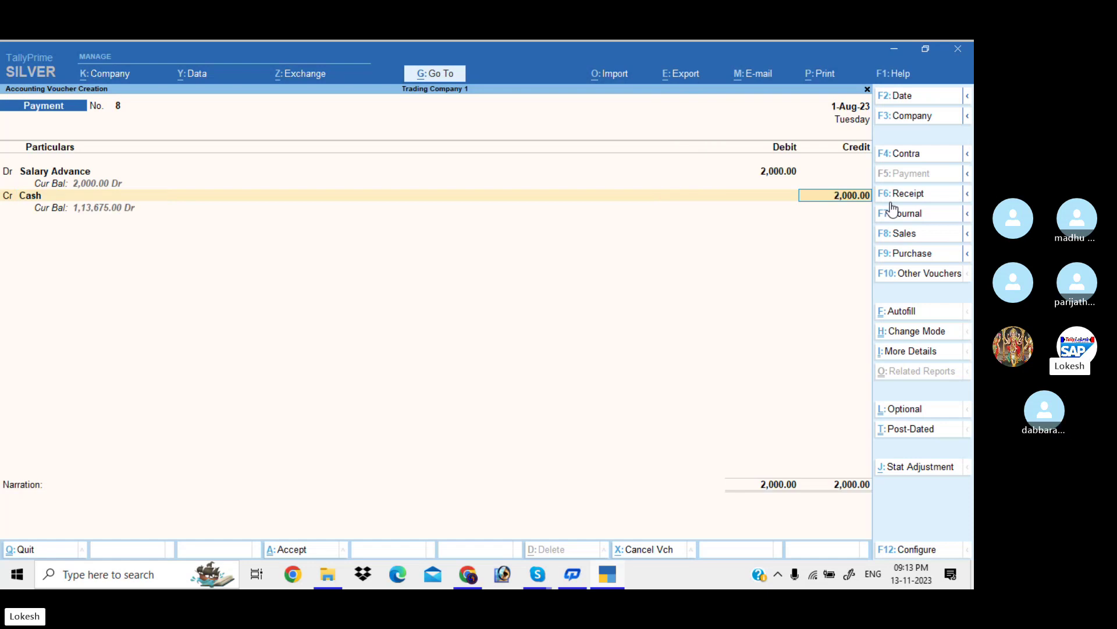
key("ctrl")
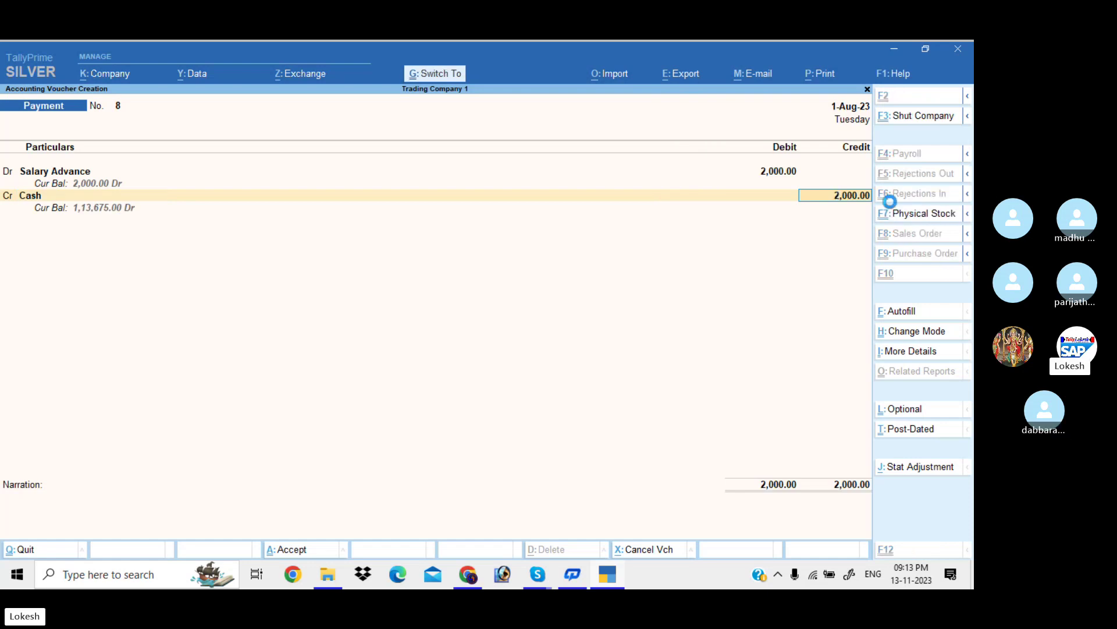
key("ctrl+a")
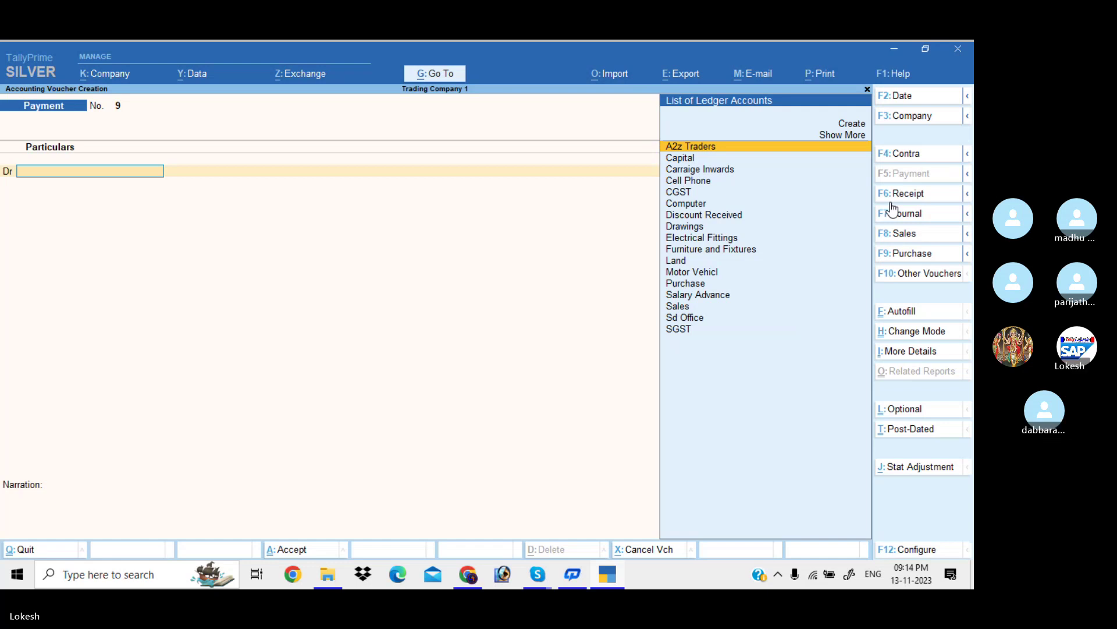
Create a Salaries ledger under Indirect Expenses and use it as the debit account of the next payment voucher.
type("Sa")
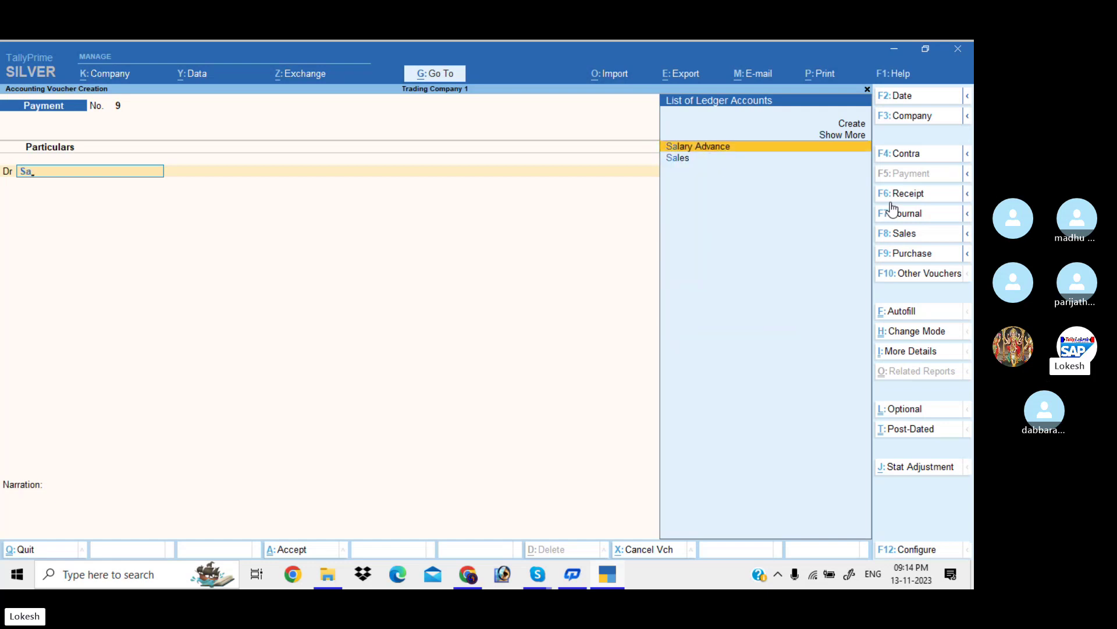
key("alt+c")
type("Salar")
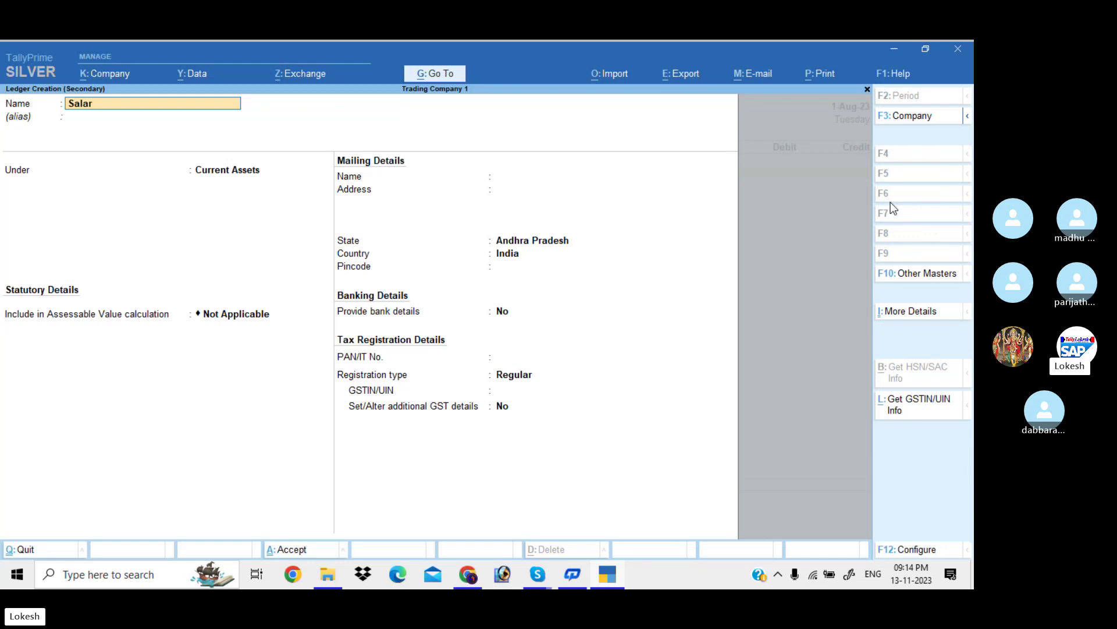
type("ies")
key("Return")
key("Return")
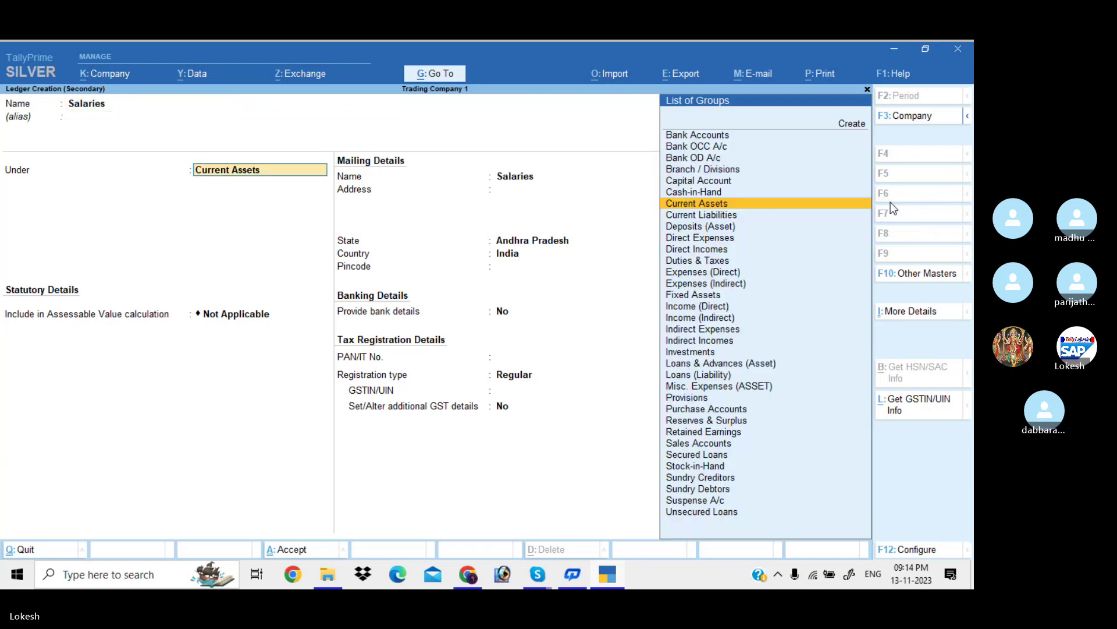
type("Ind")
key("Return")
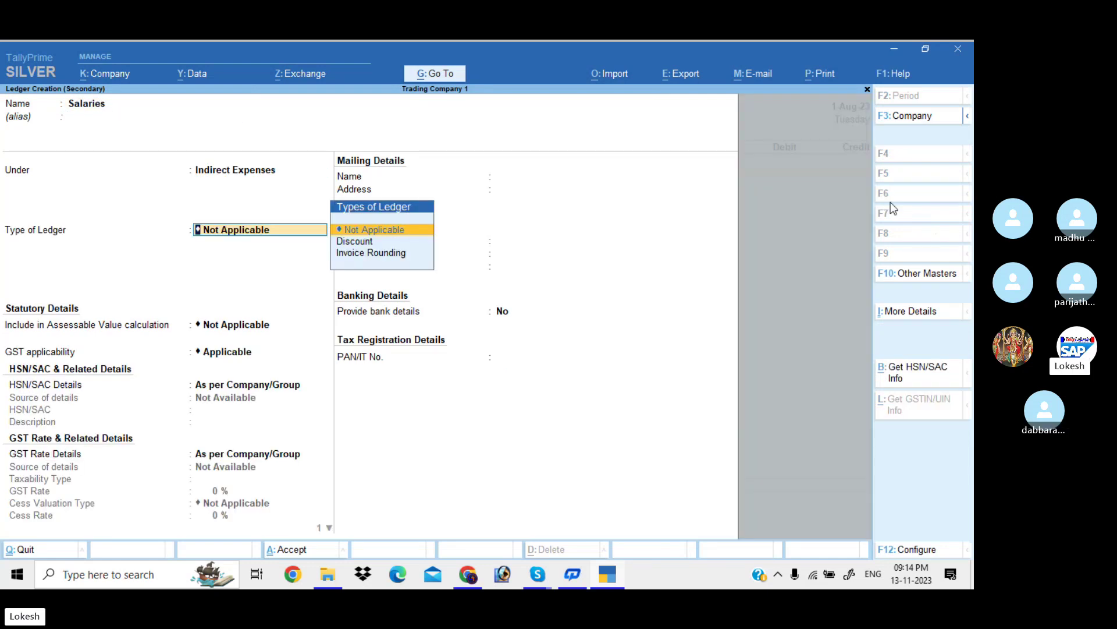
key("ctrl+a")
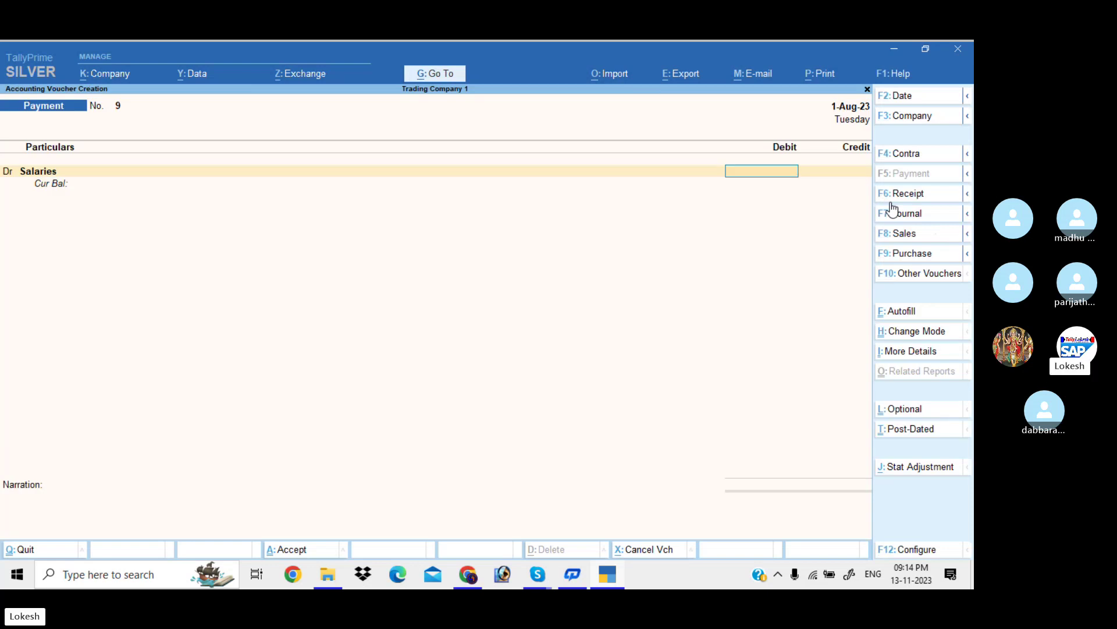
Debit Salaries with 11,500 and credit Salary Advance with 500 in the payment voucher.
type("11500")
key("Return")
type("al")
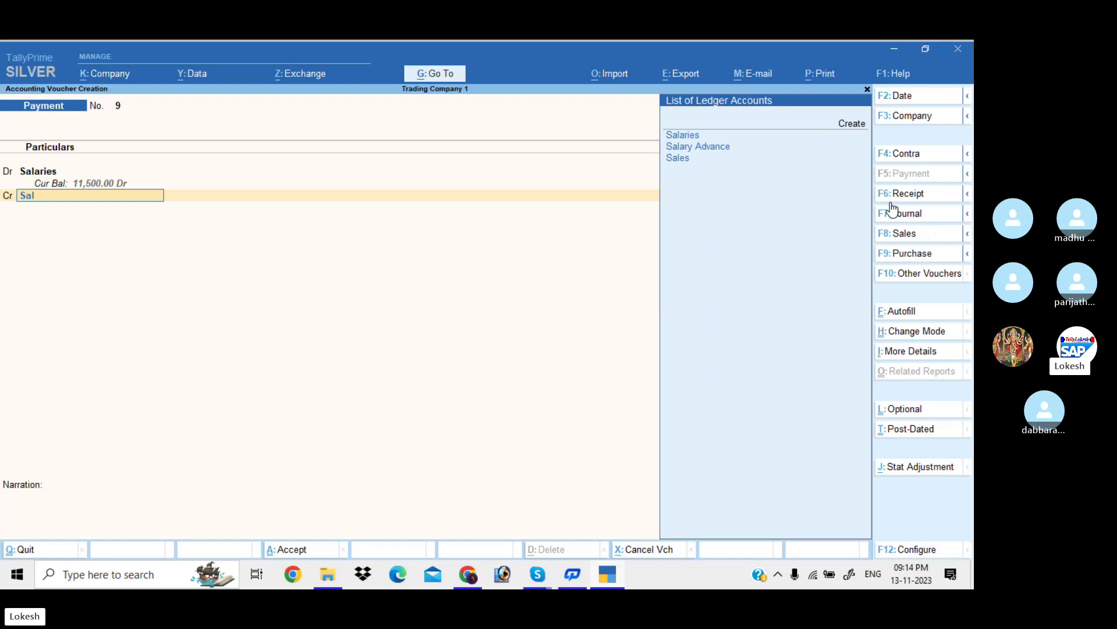
key("Return")
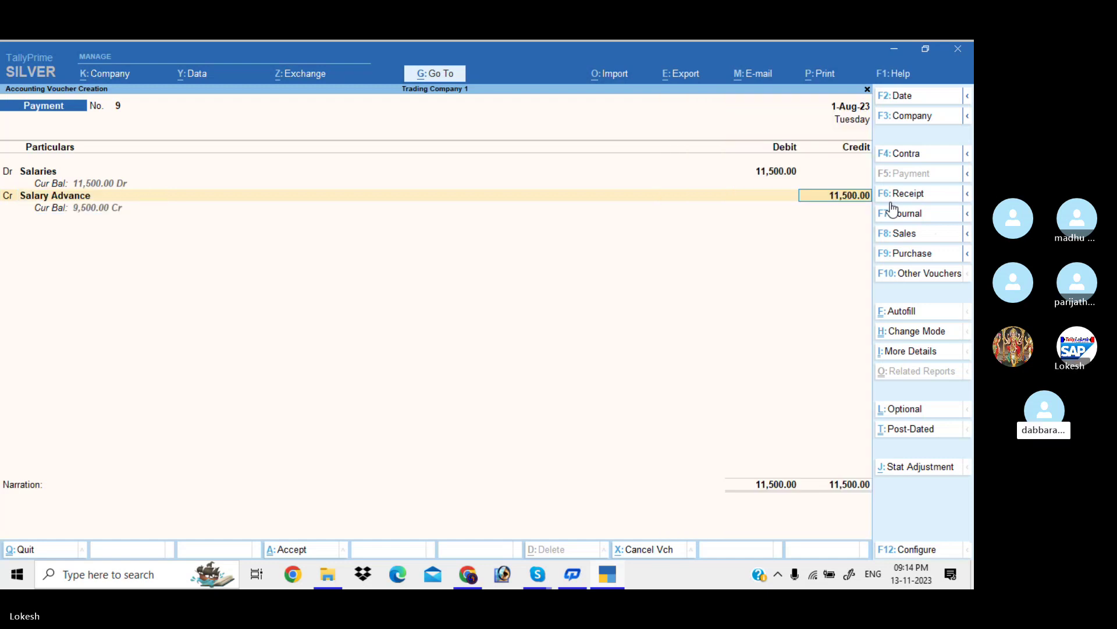
type("5000")
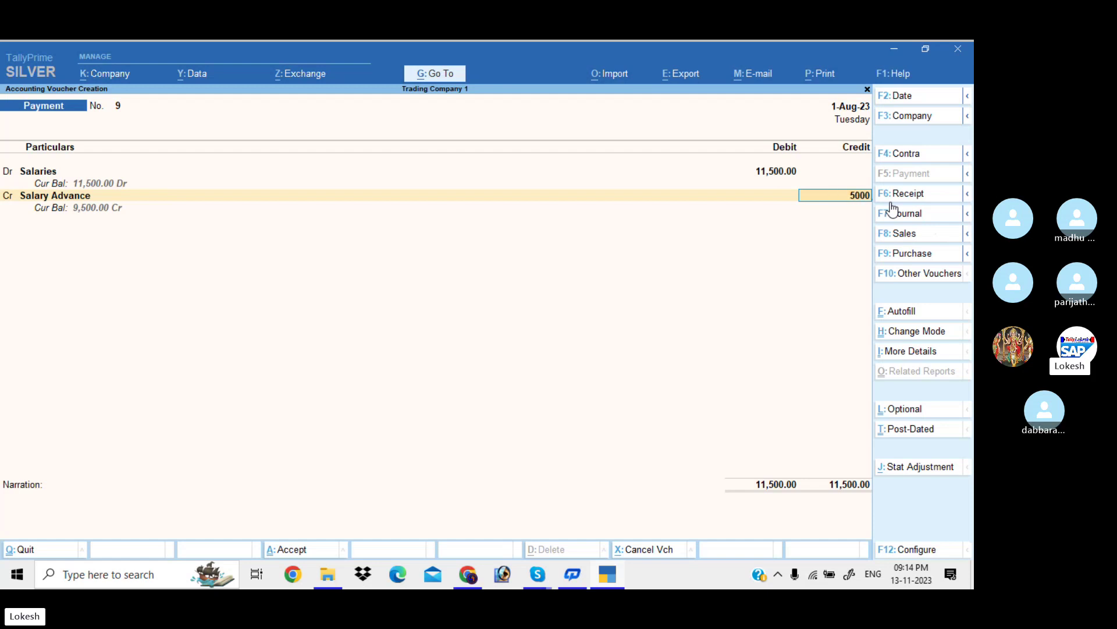
key("BackSpace")
key("Return")
key("Return")
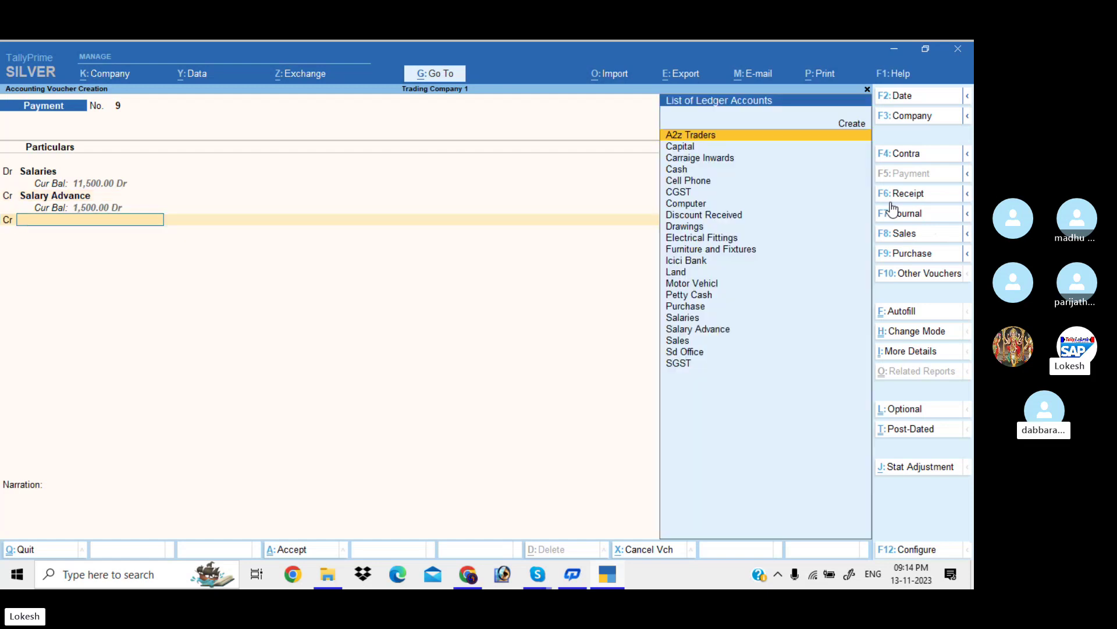
Credit Icici Bank with 11,000, accept its bank allocation details, and save the salaries payment voucher.
type("i")
key("Return")
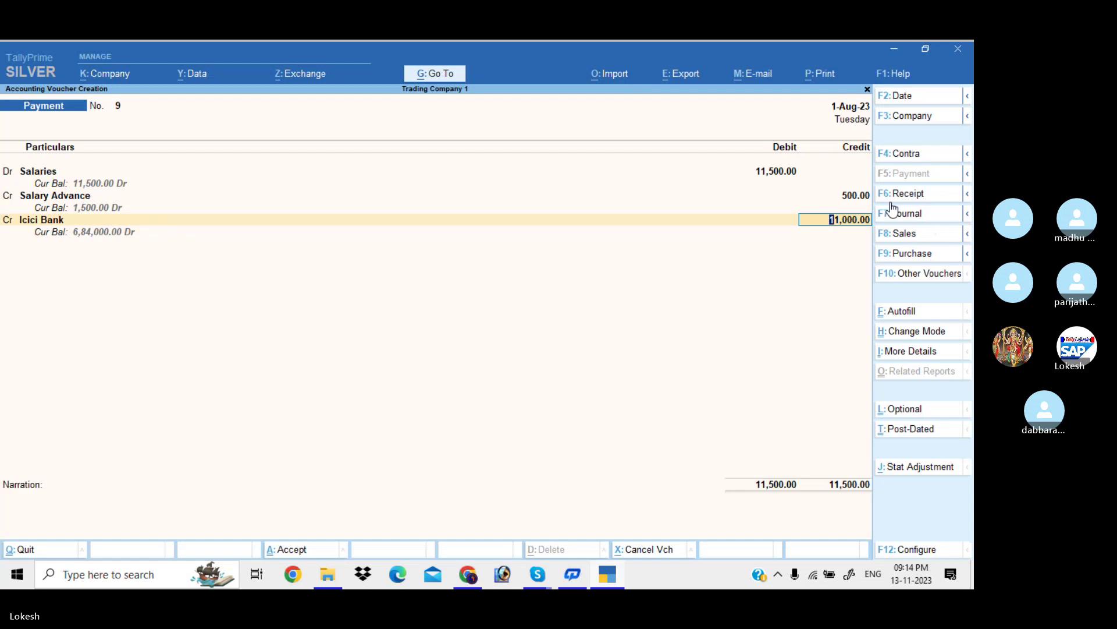
key("Return")
key("Return")
key("Return")
key("Return")
key("Return")
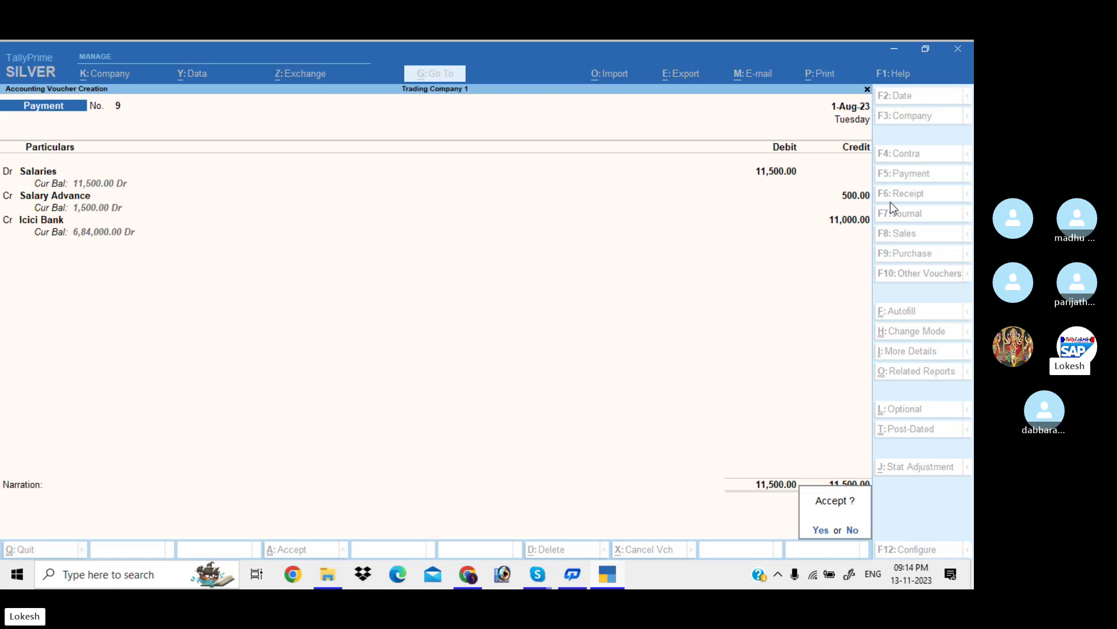
key("Return")
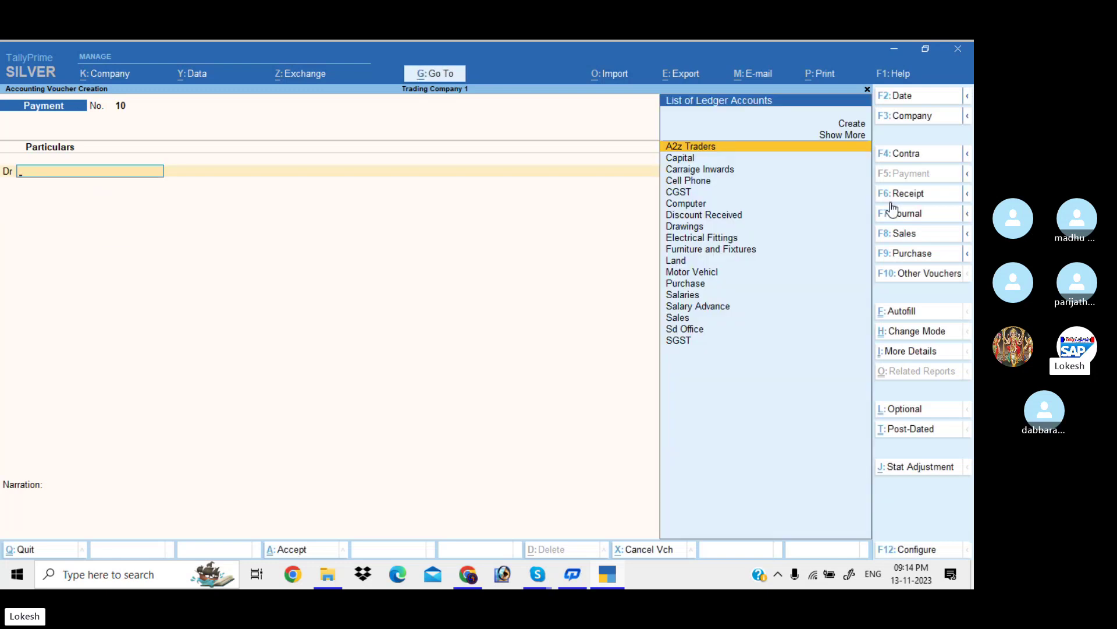
Open a purchase voucher and enable separate Actual and Billed Quantity columns in invoices in the company features.
left_click(928, 255)
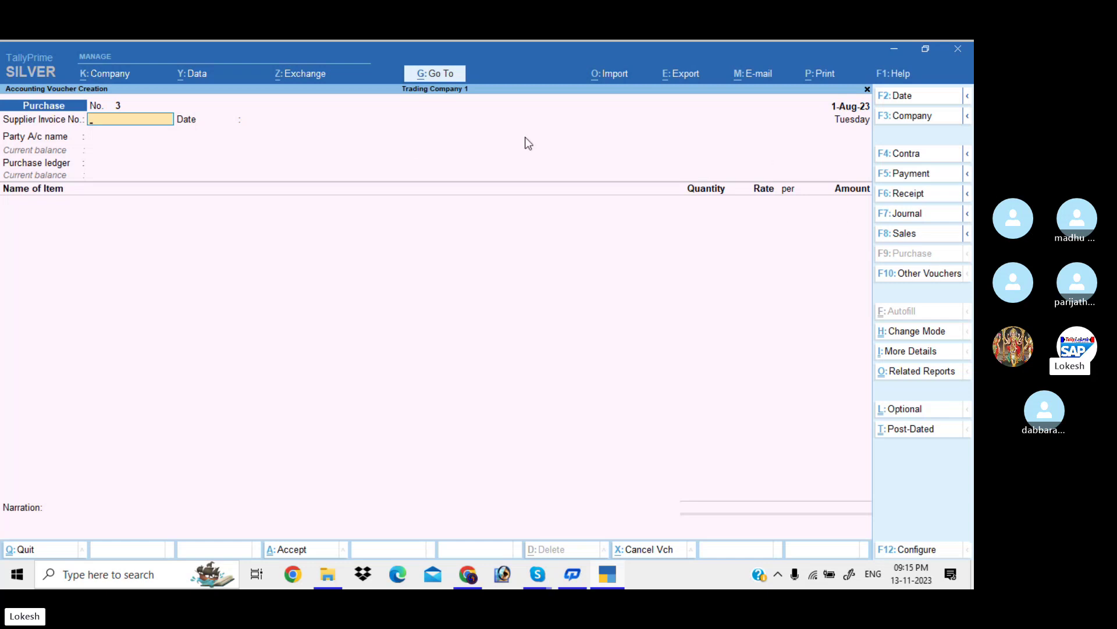
left_click(127, 75)
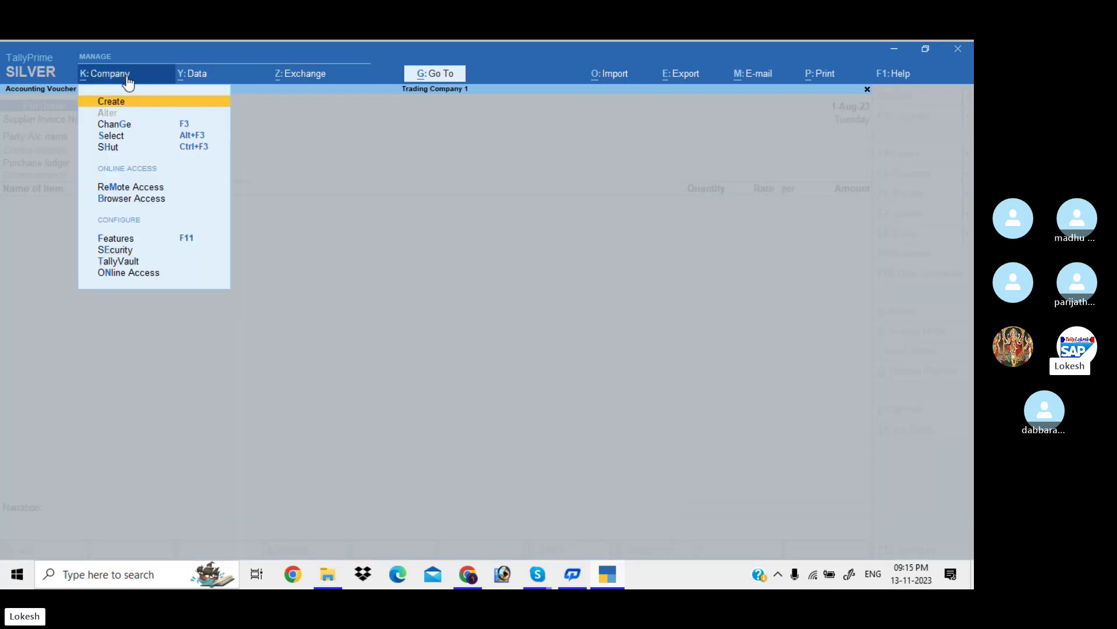
left_click(148, 242)
left_click(397, 417)
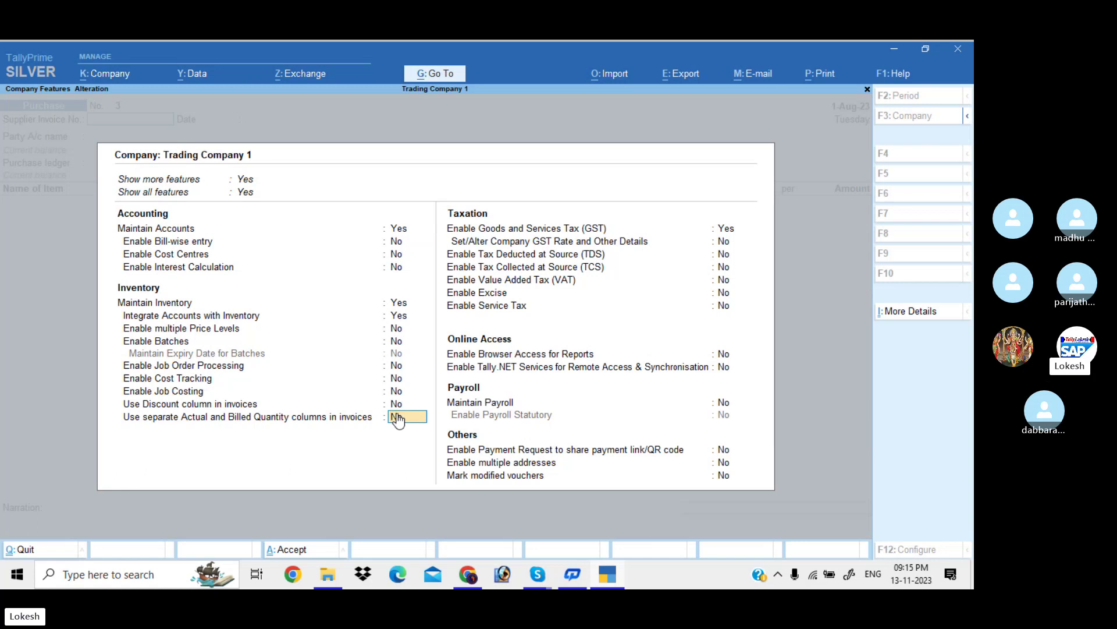
type("y")
key("Return")
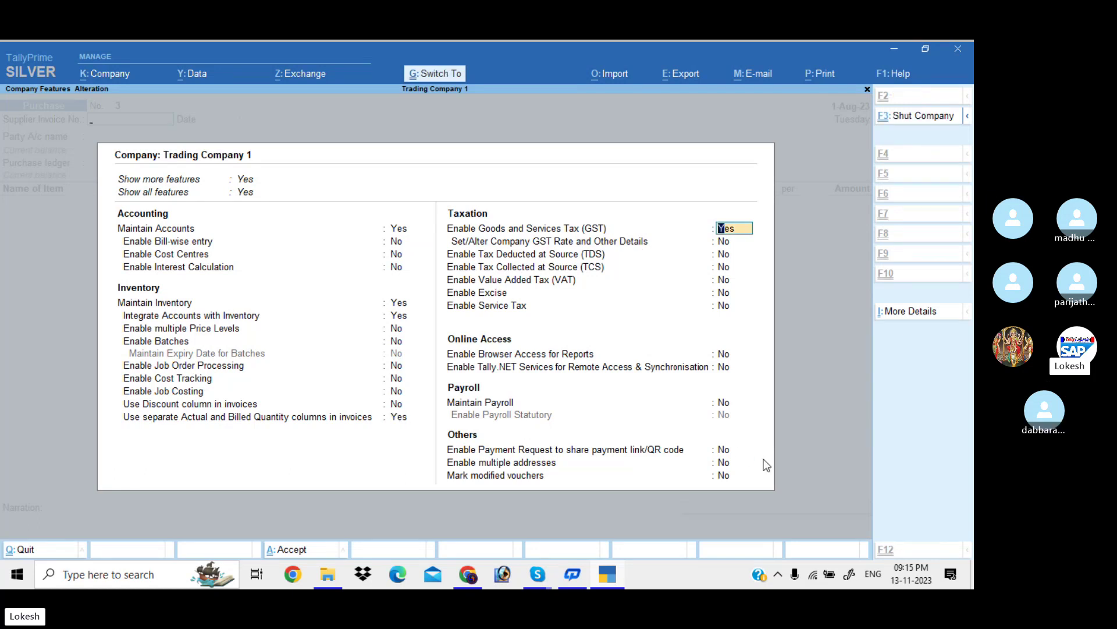
key("ctrl+a")
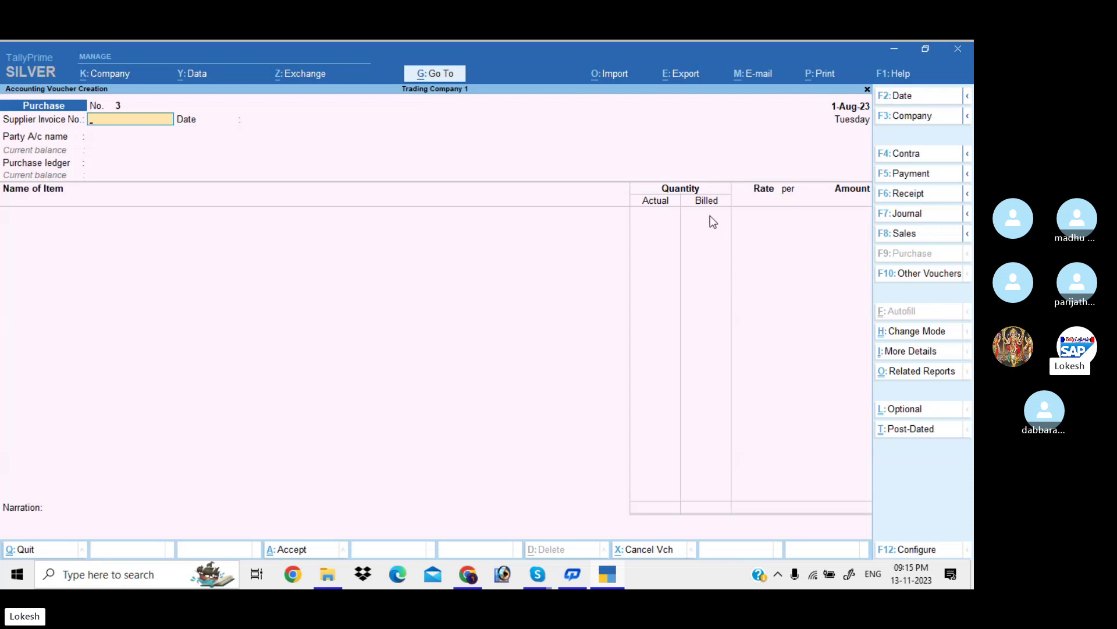
Begin a Raja Traders ledger as the purchase voucher's party account, grouped under Sundry Creditors.
key("Return")
key("Return")
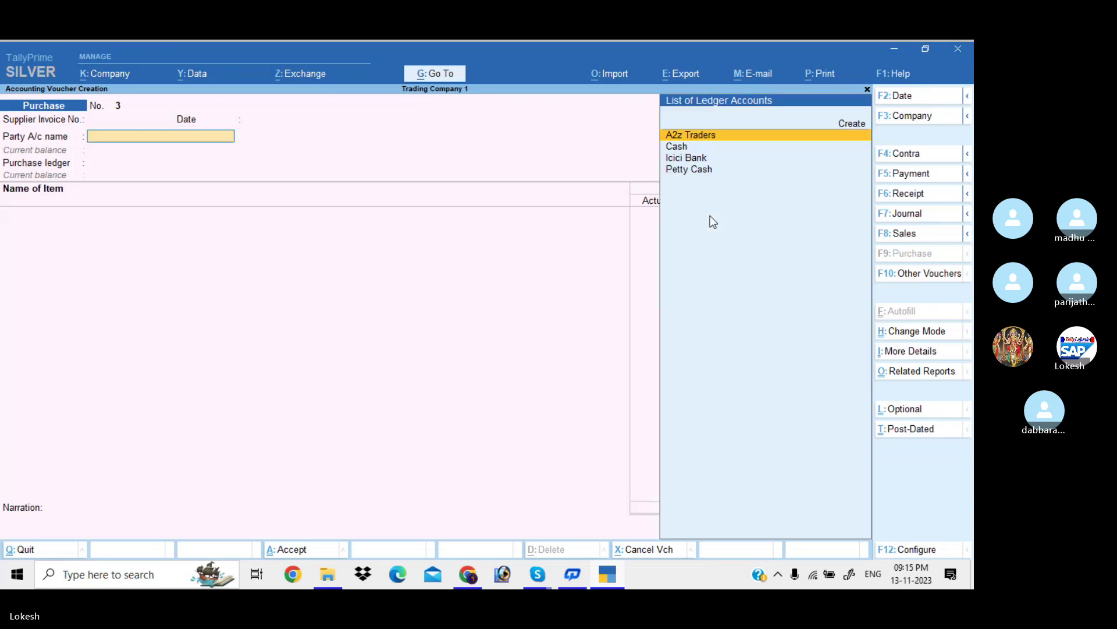
key("alt+c")
type("R")
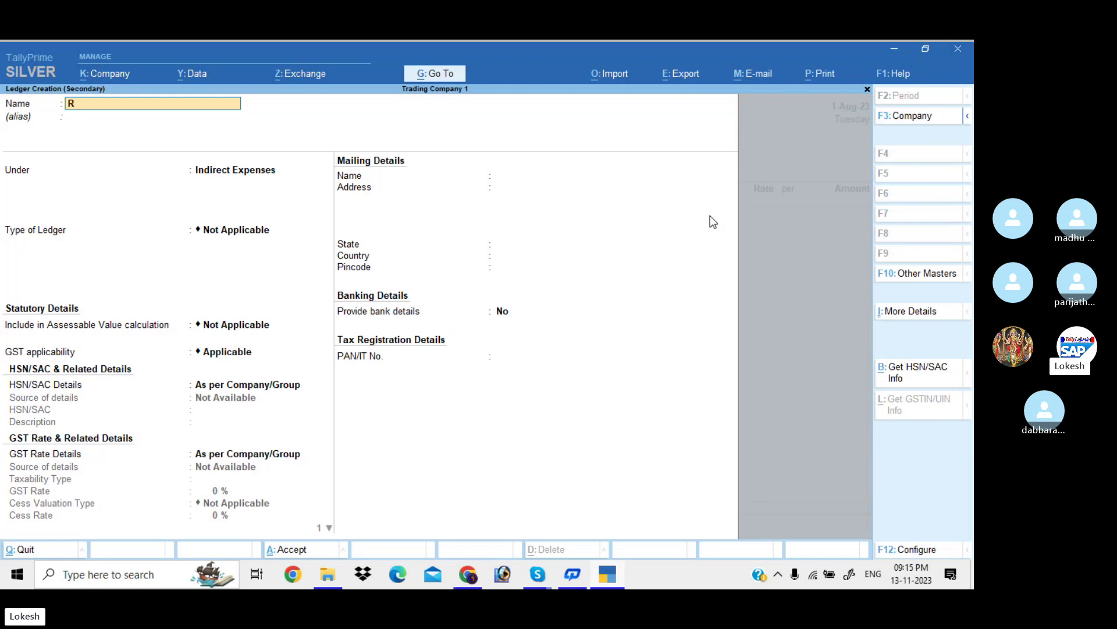
type("aja traders")
key("Return")
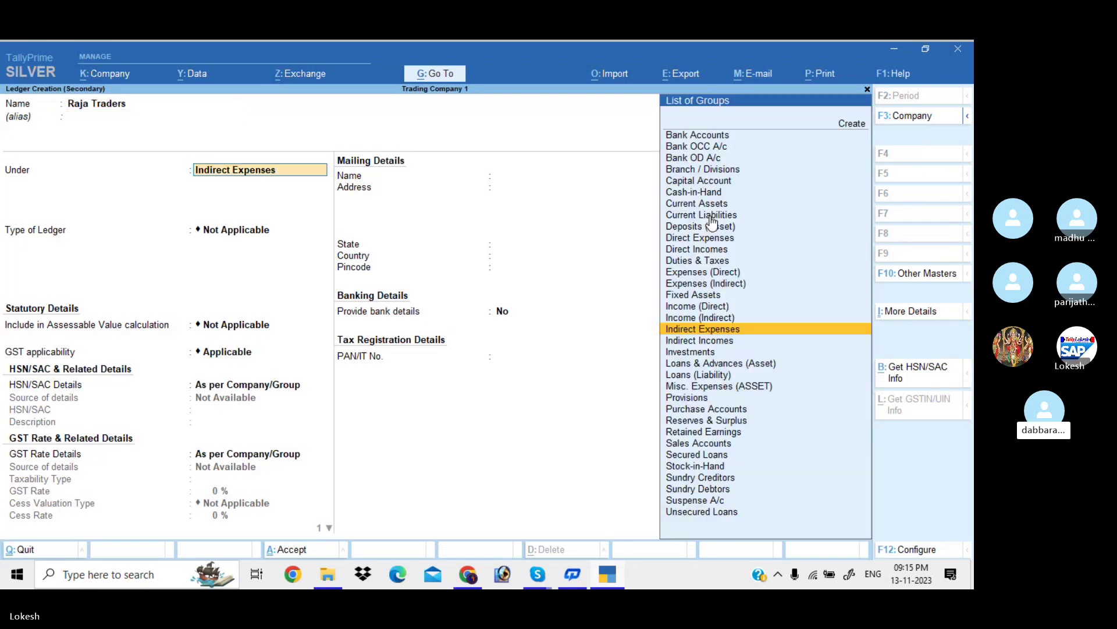
type("Sun")
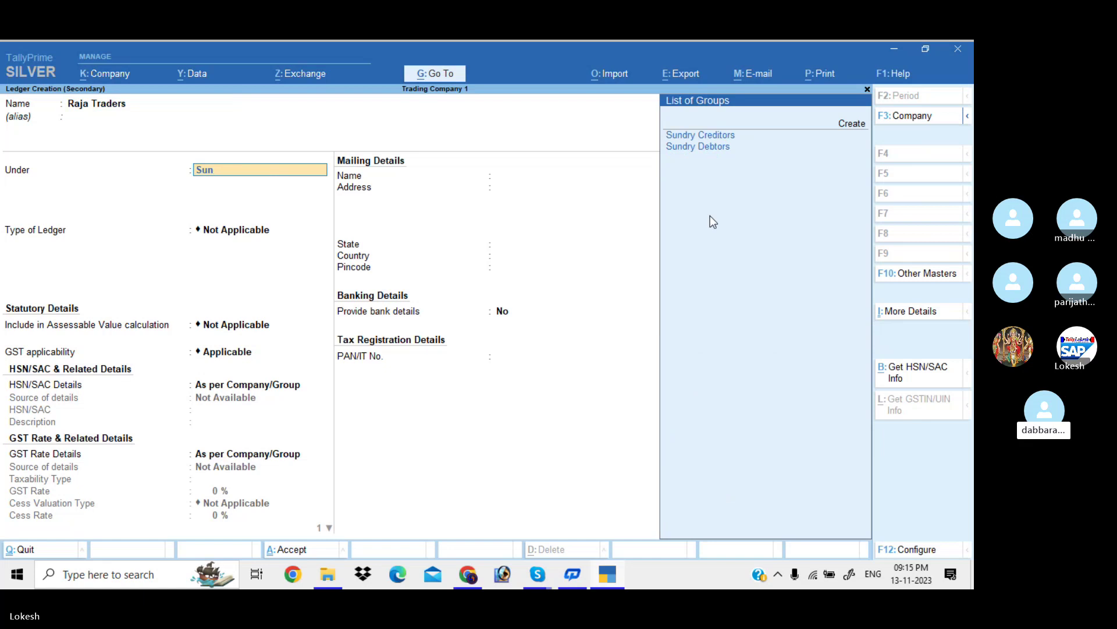
key("Return")
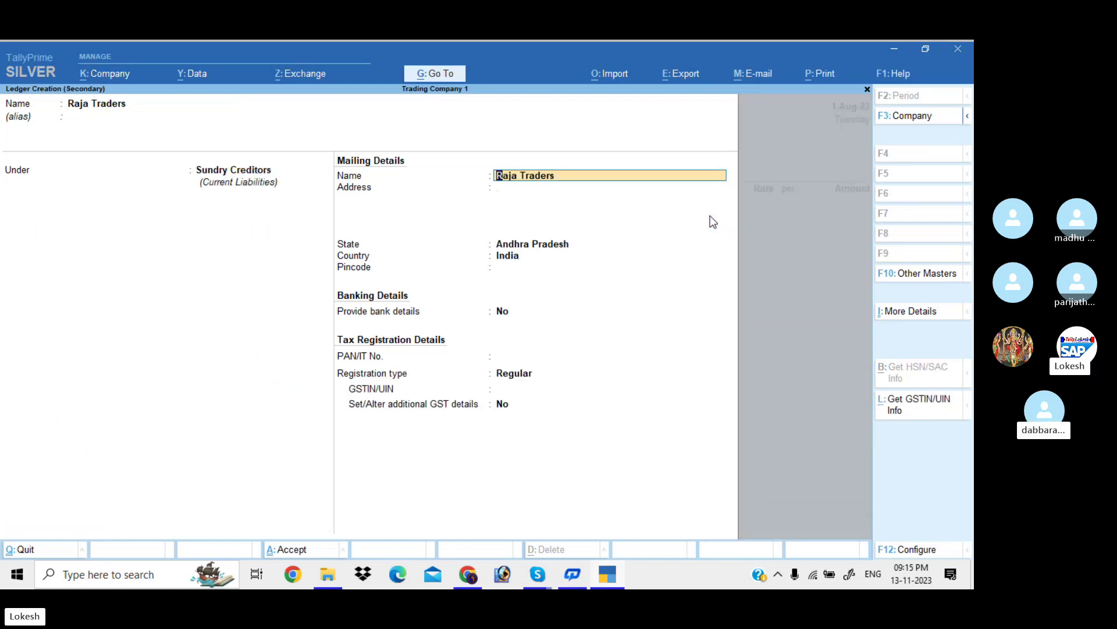
Give Raja Traders Regular registration with GSTIN/UIN 37, save the ledger, and accept the blank receipt details.
key("Return")
key("Return")
key("Return")
key("Return")
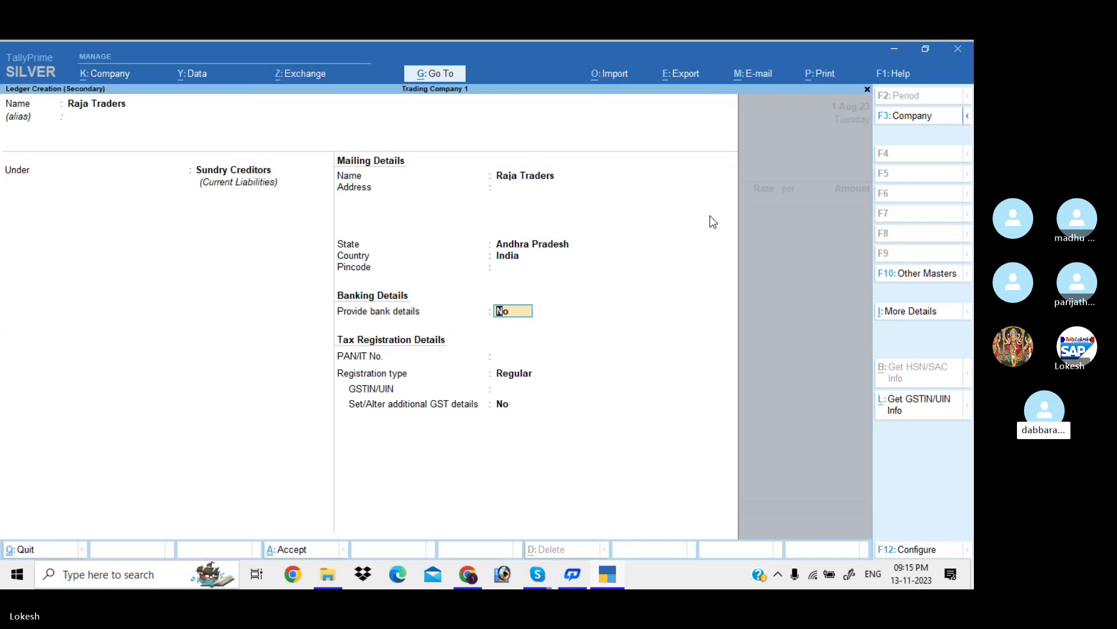
key("Return")
key("Return")
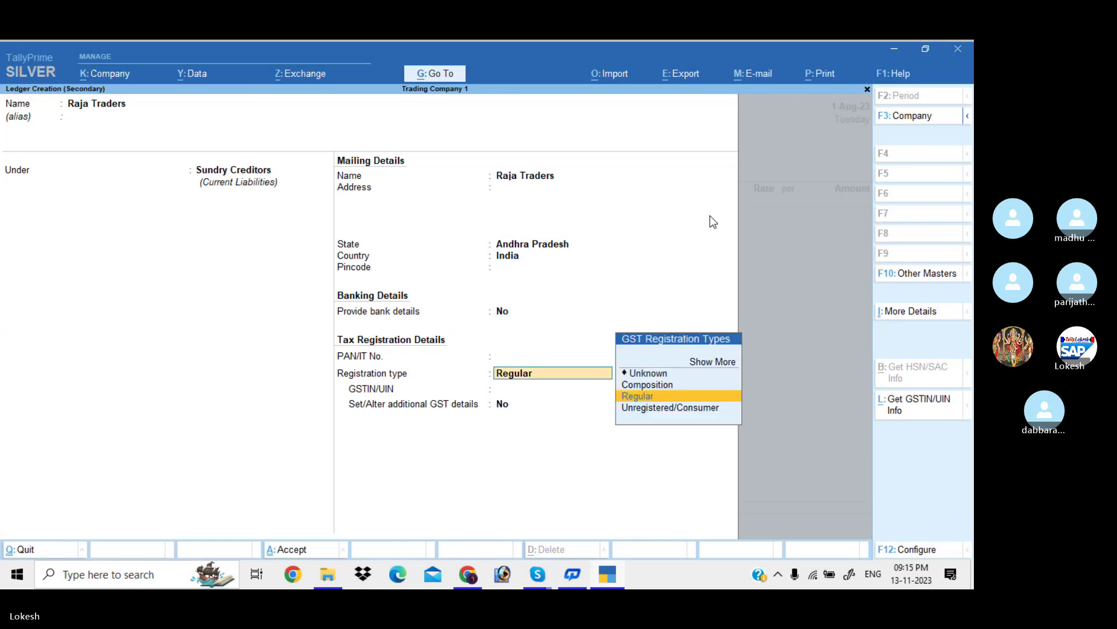
key("Return")
type("37")
key("Return")
key("Return")
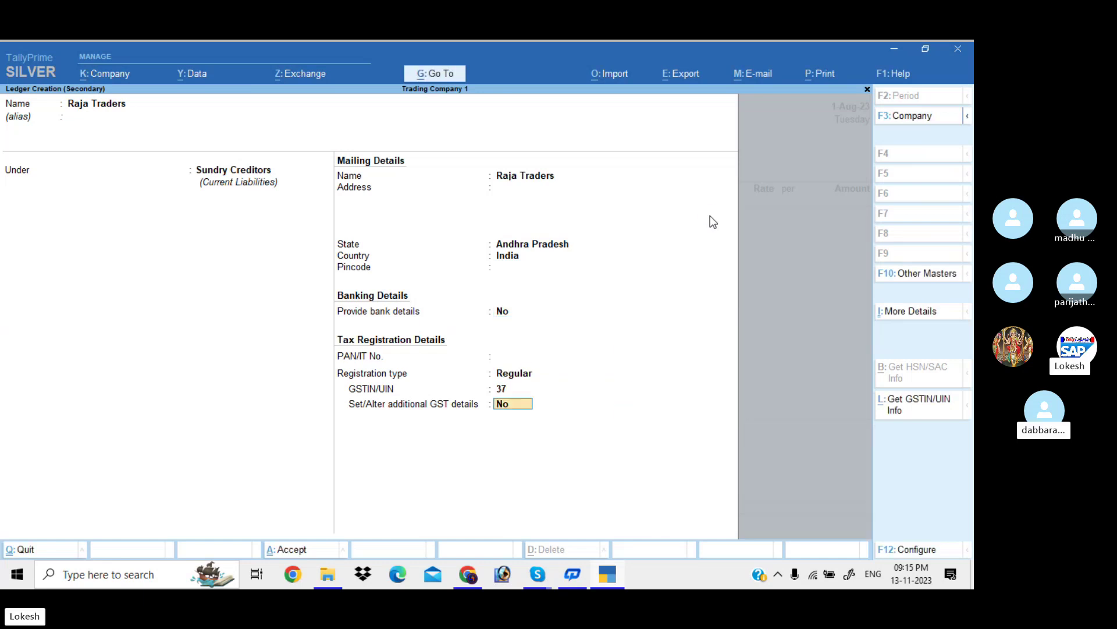
key("ctrl+a")
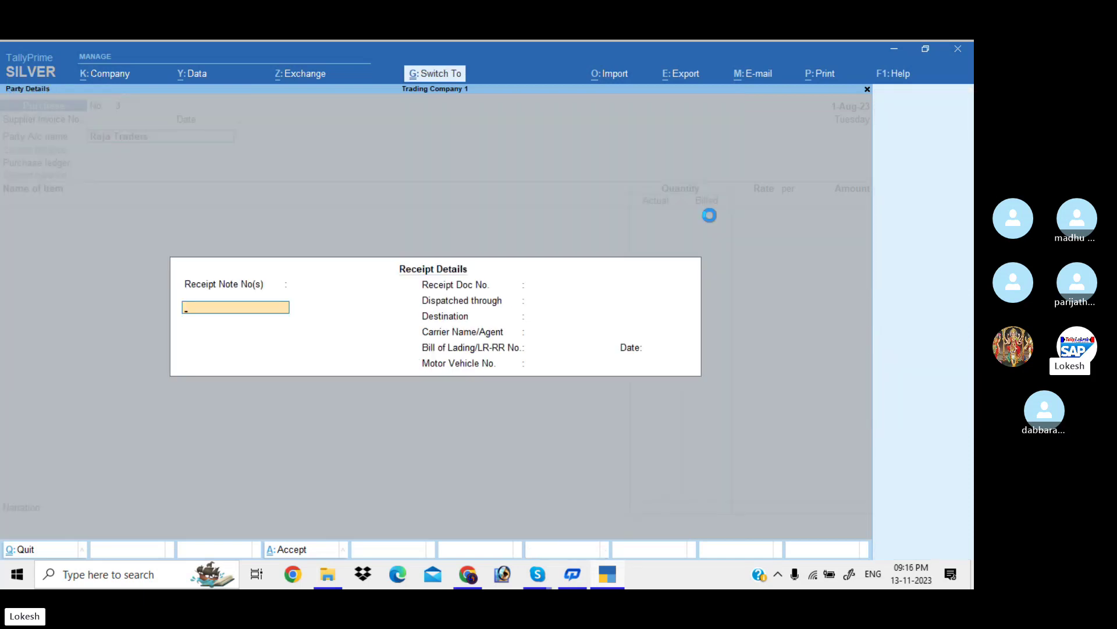
key("ctrl+a")
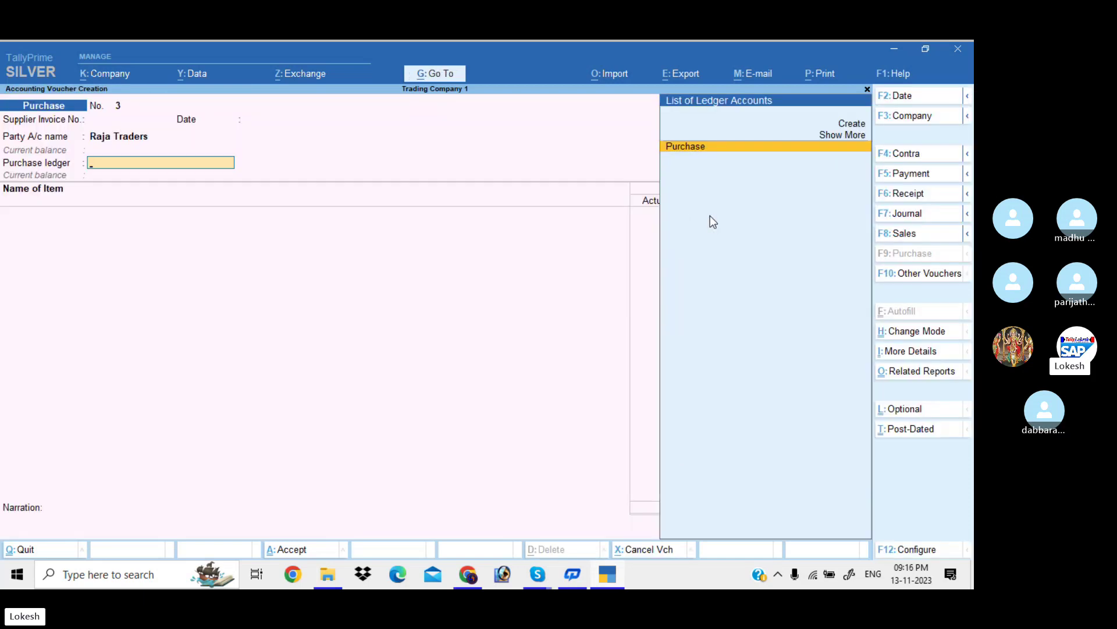
Choose the Purchase ledger and add High Capacity Stabilizers with 55 actual, 50 billed, at a rate of 650.
key("Return")
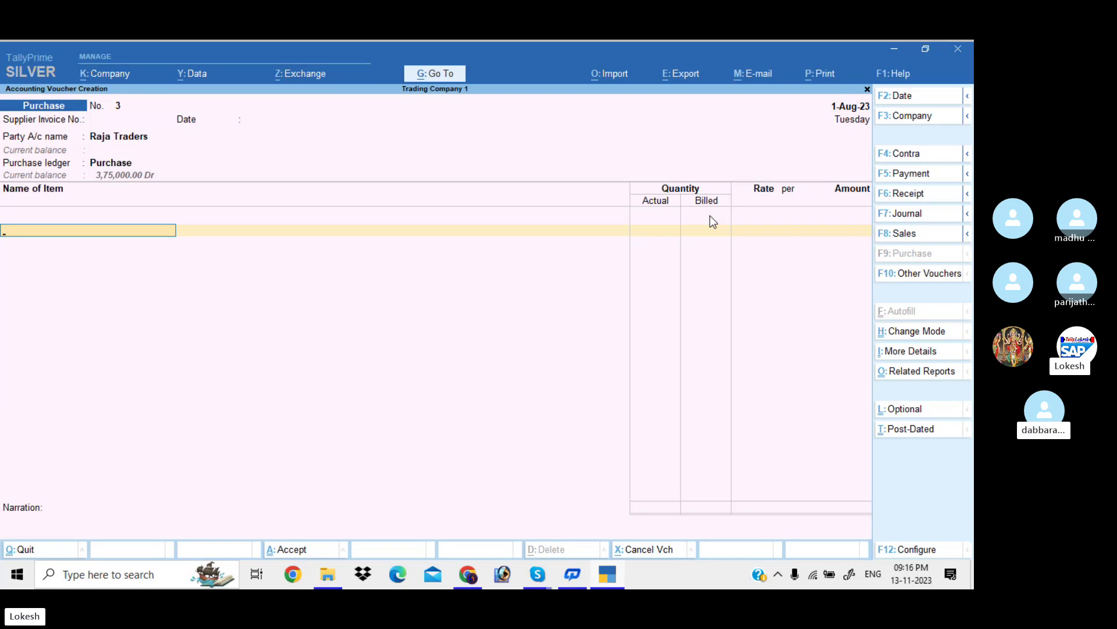
key("Return")
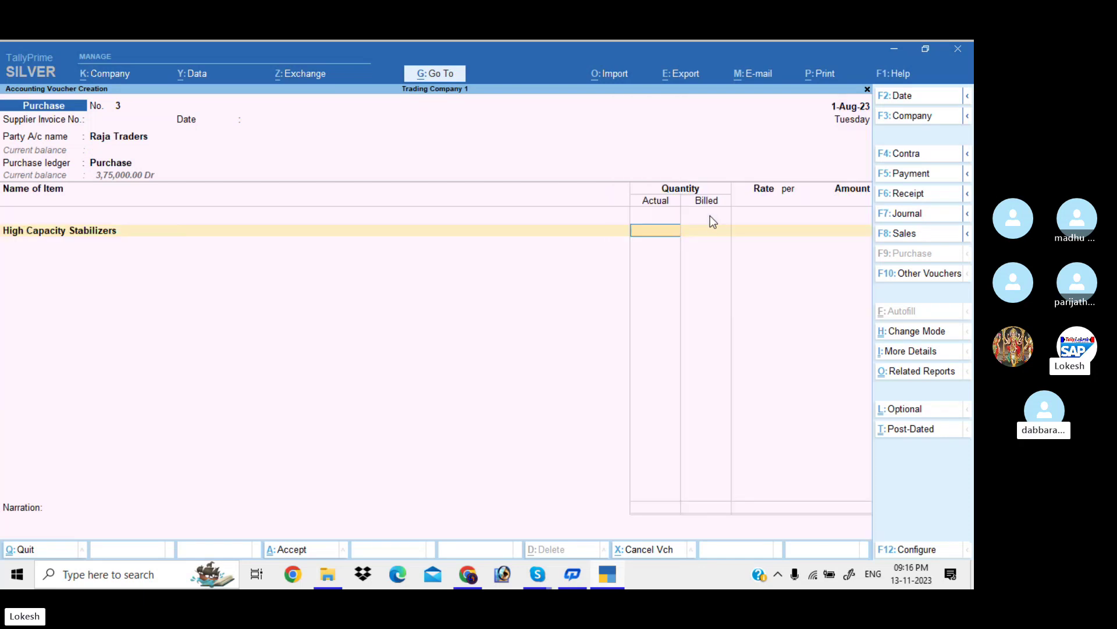
type("55")
key("Return")
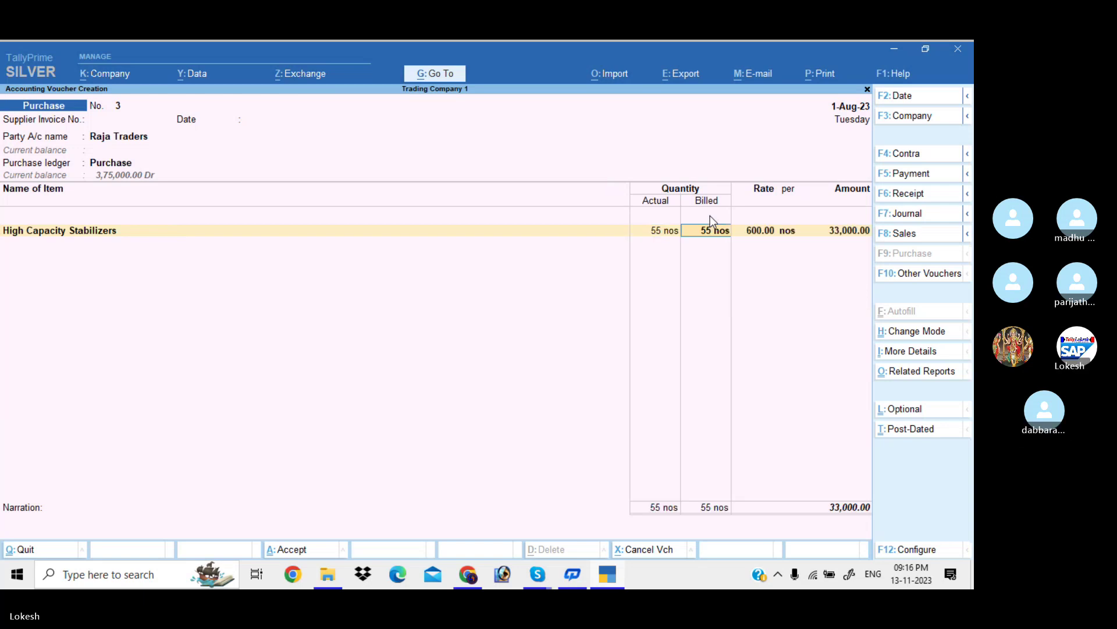
type("50")
key("Return")
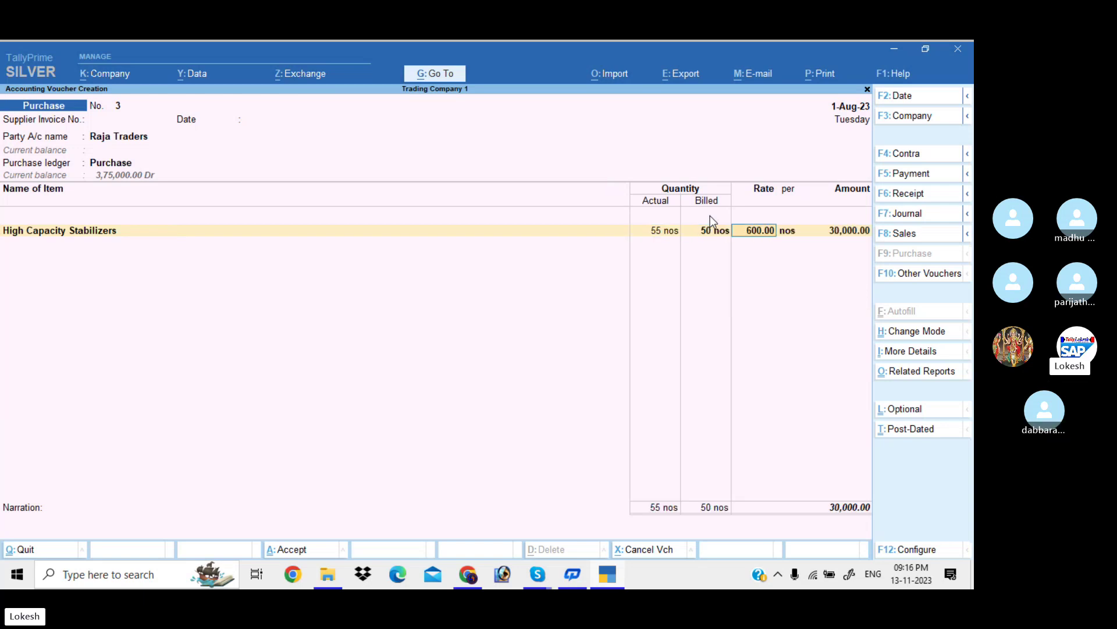
type("650")
key("Return")
key("Return")
Add Low Capacity Stabilizers to the purchase with 24 actual, 20 billed, at a rate of 400.
key("Down")
key("Return")
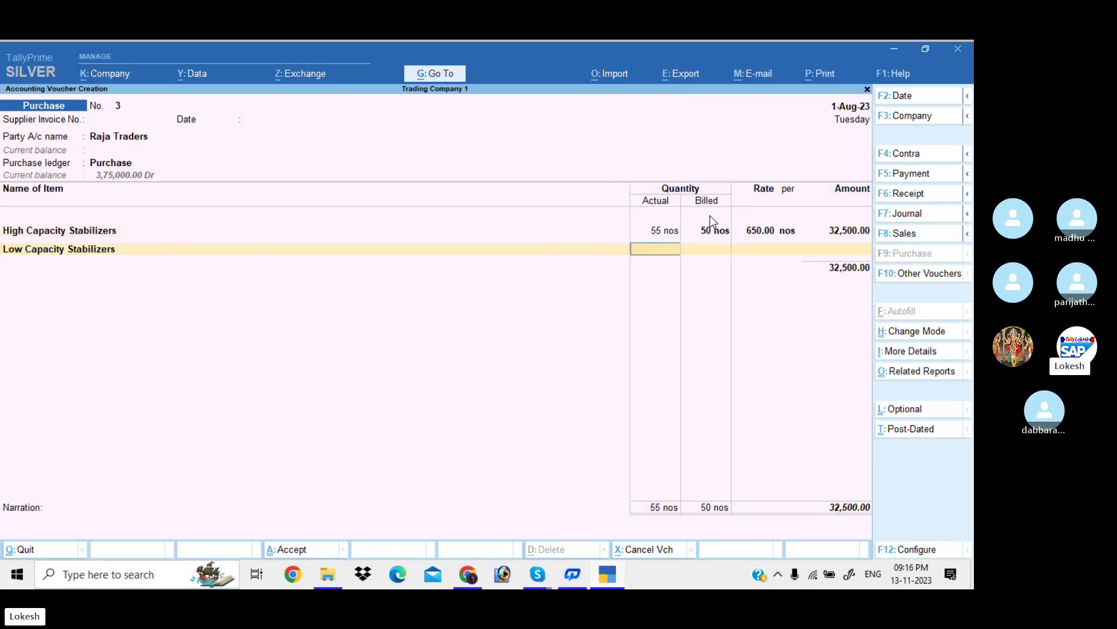
type("24")
key("Return")
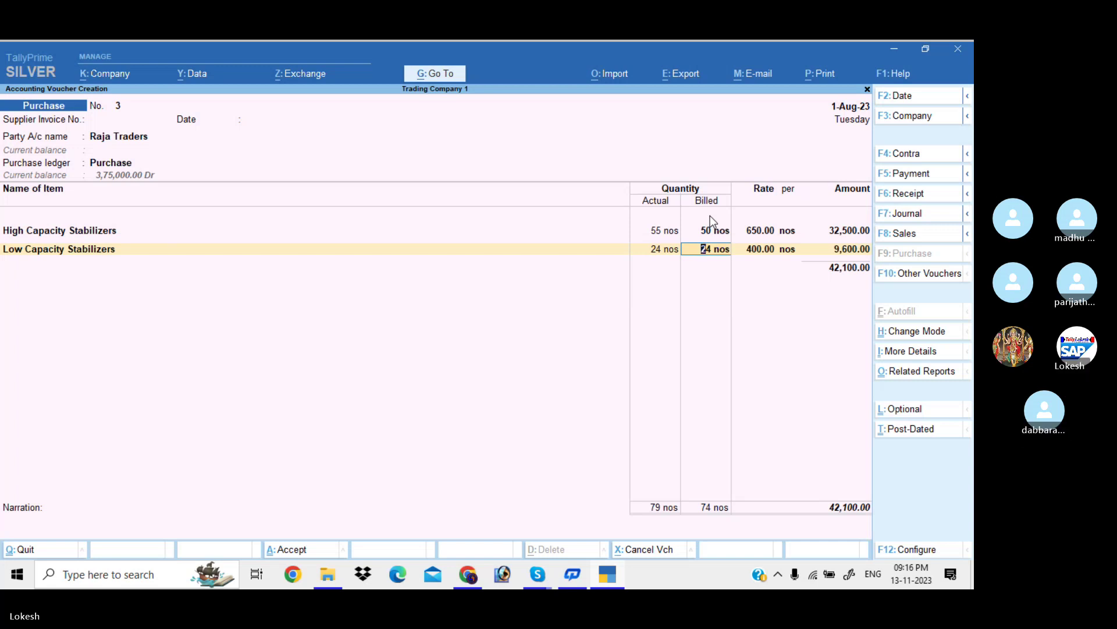
type("20")
key("Return")
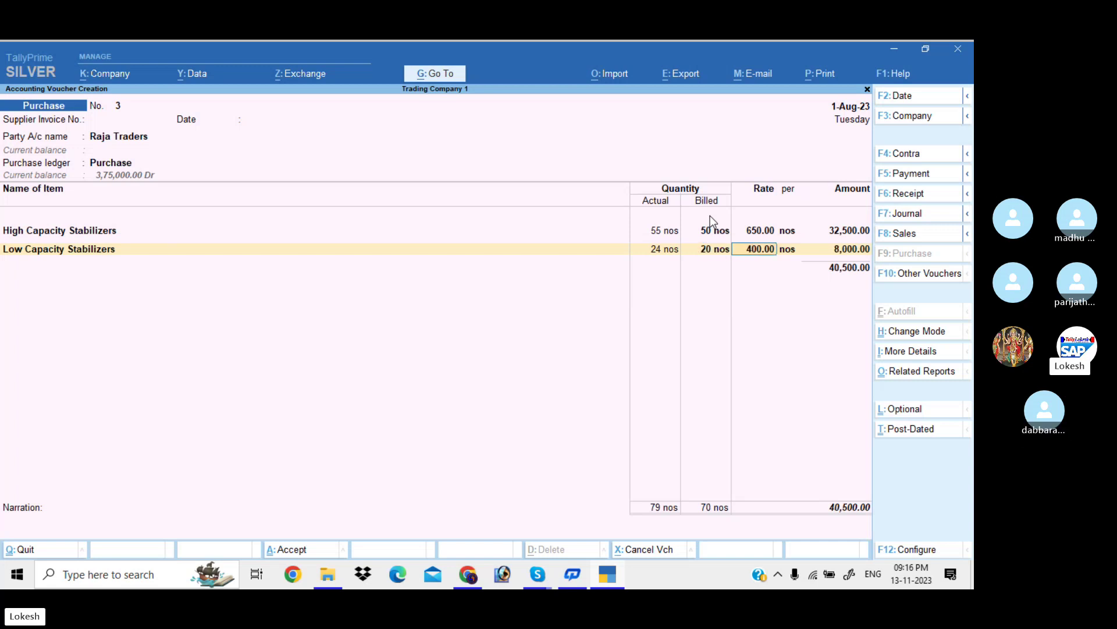
key("Return")
key("Return")
End the item list and add the CGST and SGST ledgers with their calculated amounts.
key("Return")
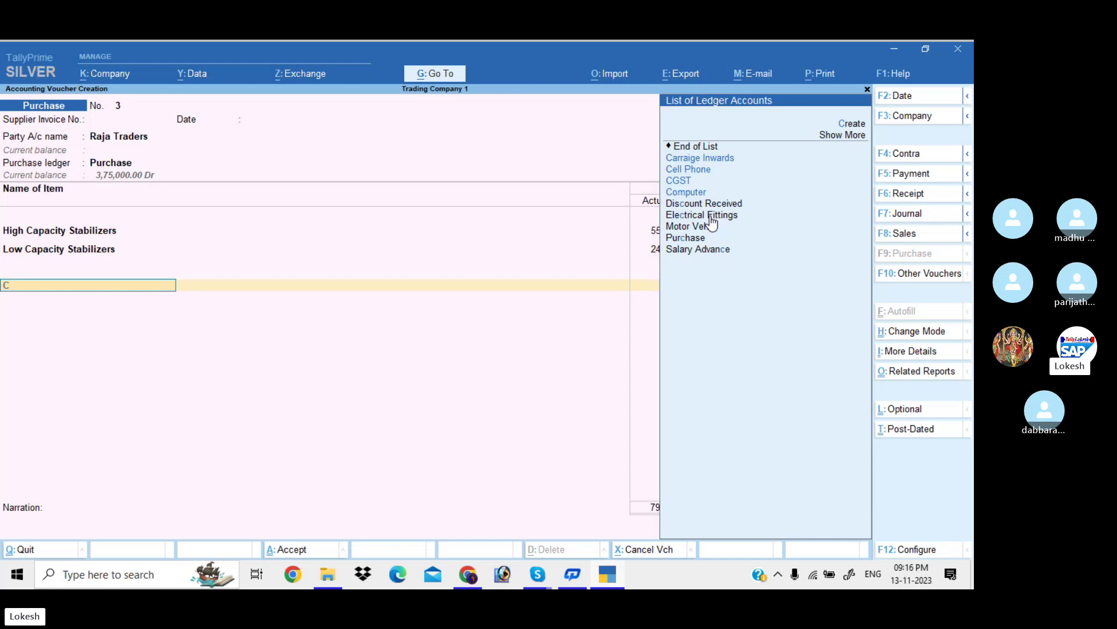
type("cg")
key("Return")
key("Return")
type("Sg")
key("Return")
key("Return")
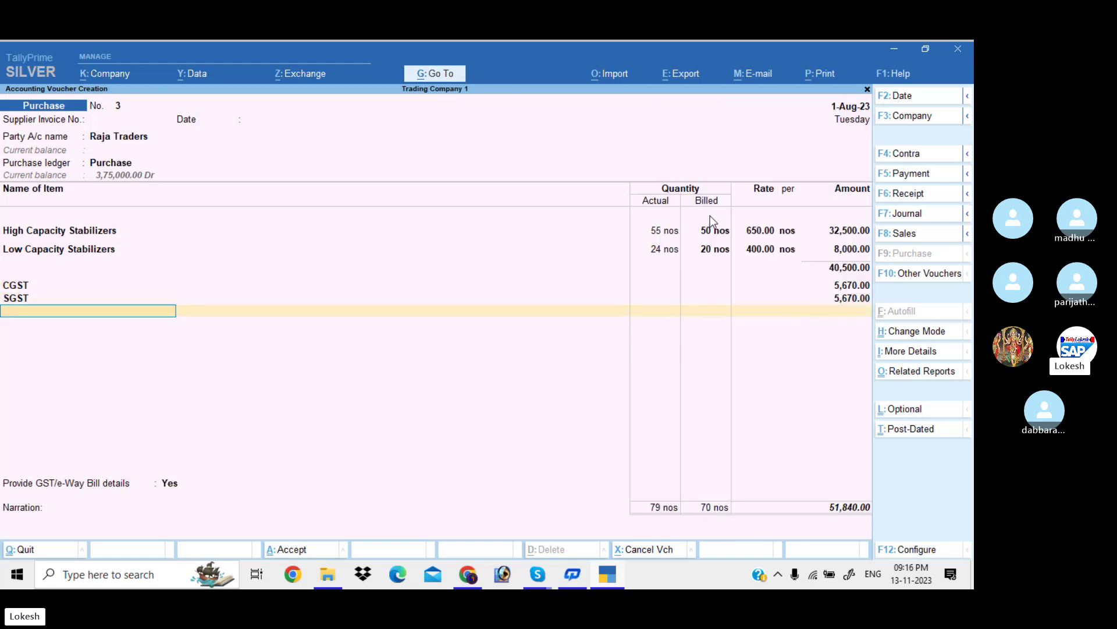
Set Provide GST/e-Way Bill details to No and save the Raja Traders purchase voucher.
key("Return")
key("Down")
key("Return")
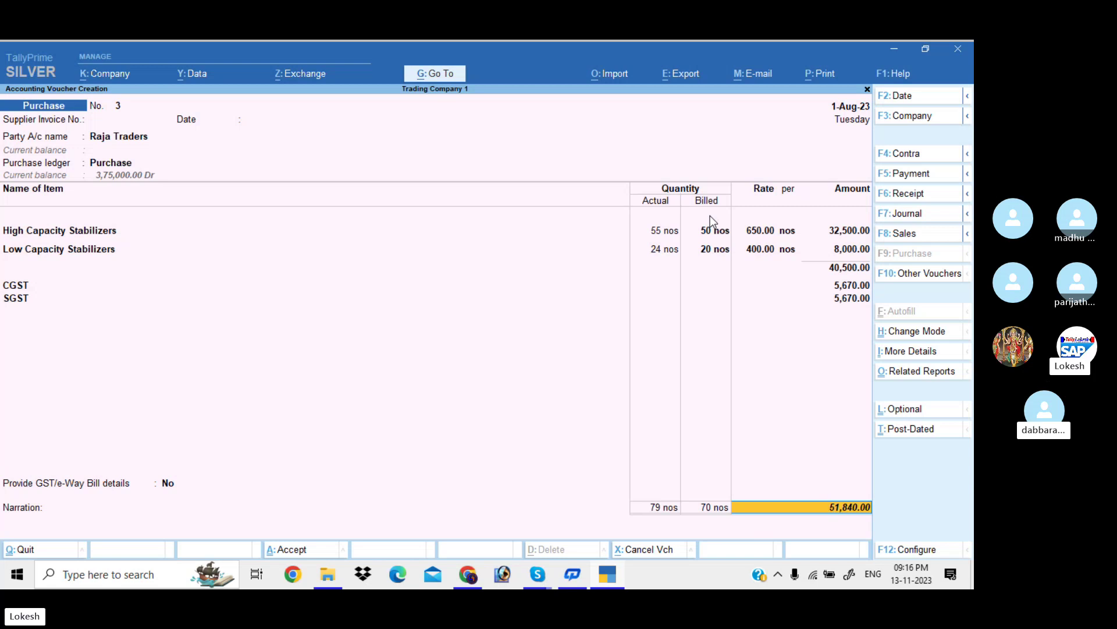
key("Return")
key("Return")
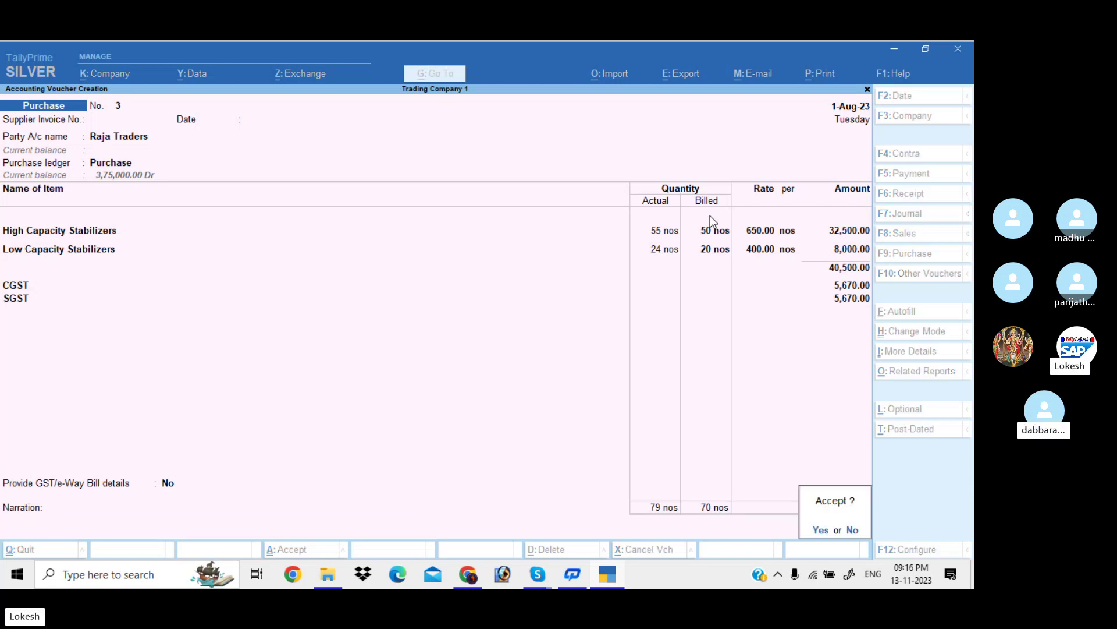
key("Return")
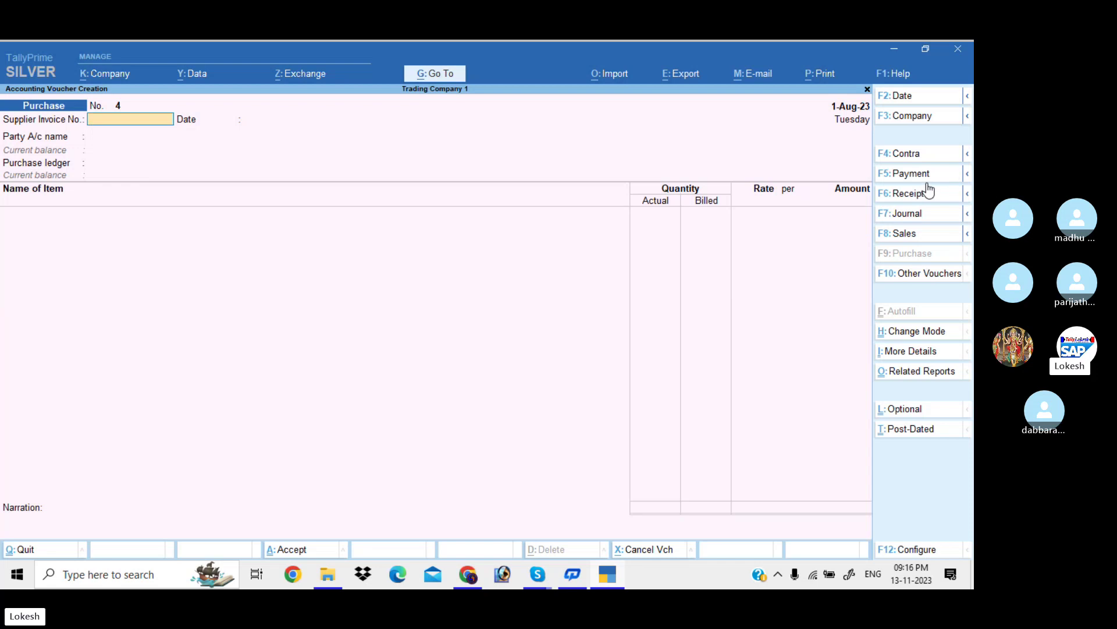
Start a payment voucher and debit A2z Traders with 6,45,450.
key("F5")
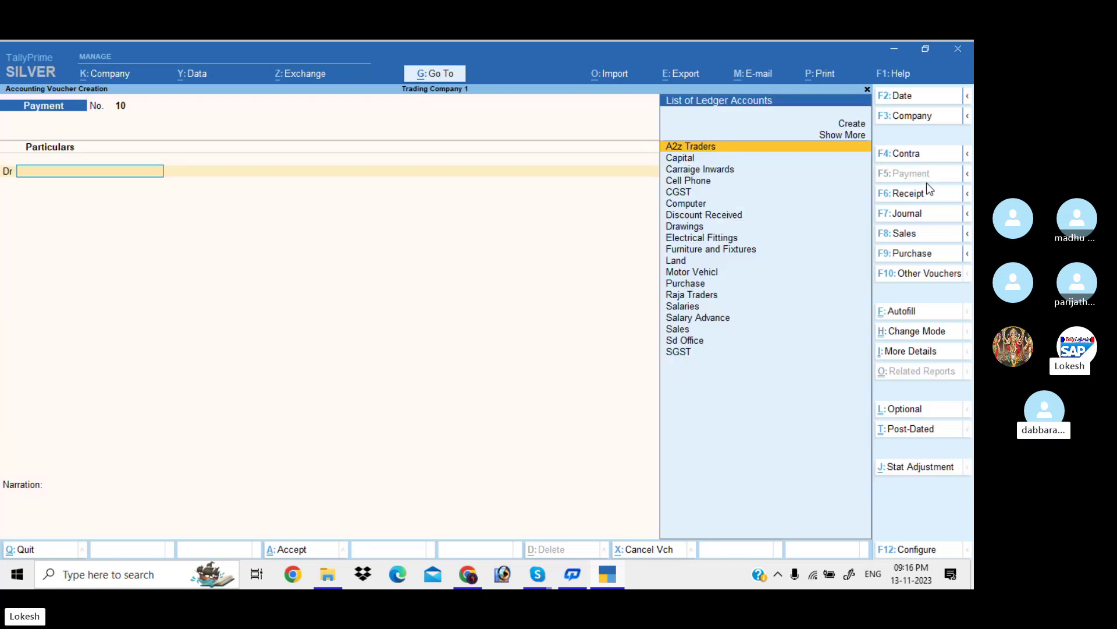
key("Return")
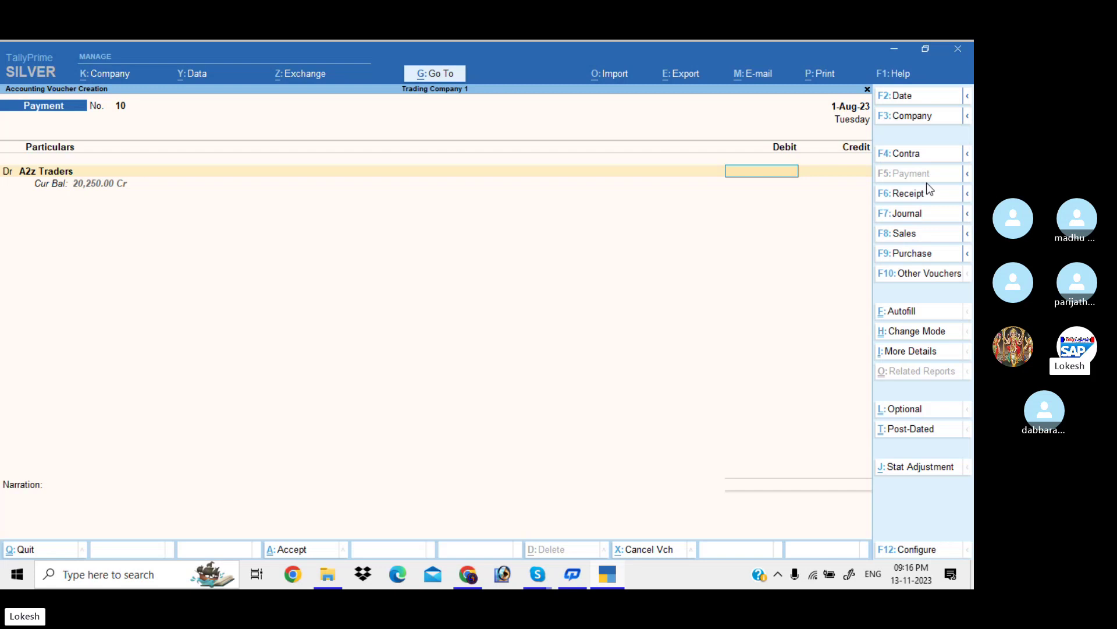
type("6,45,4")
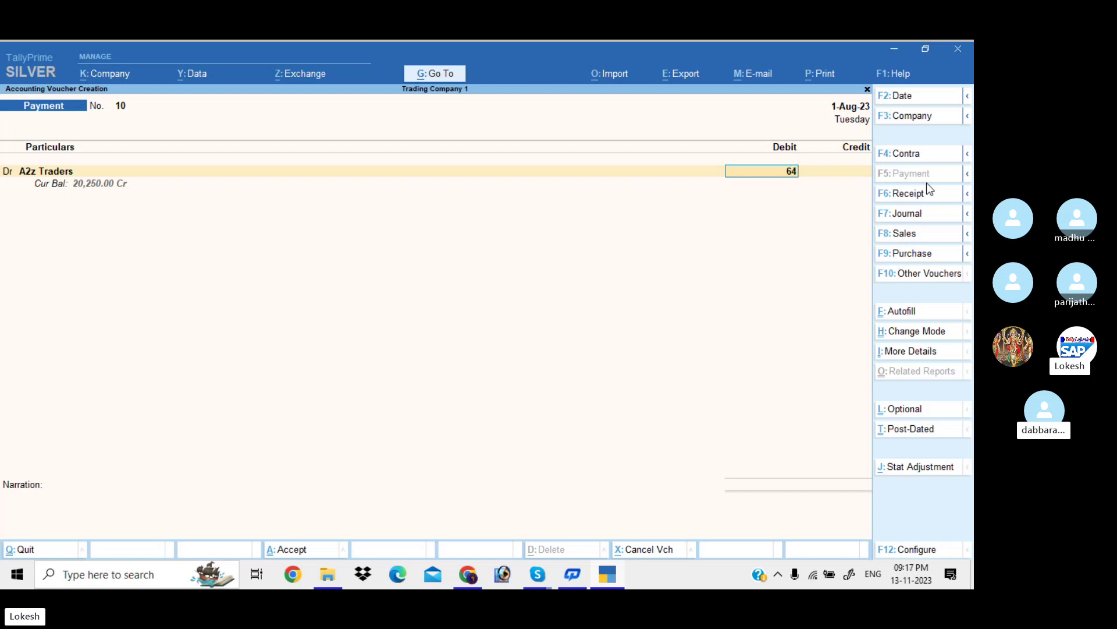
type("50")
key("Return")
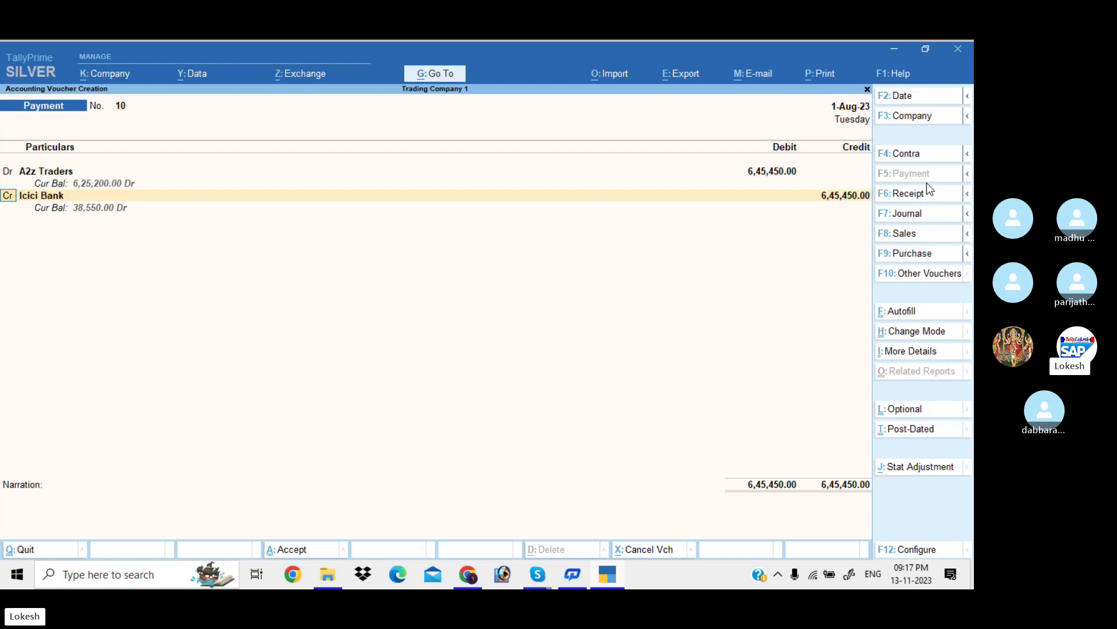
Change the second payment line to a debit and create the ledger Interest Paid under Indirect Expenses for it.
key("d")
key("Return")
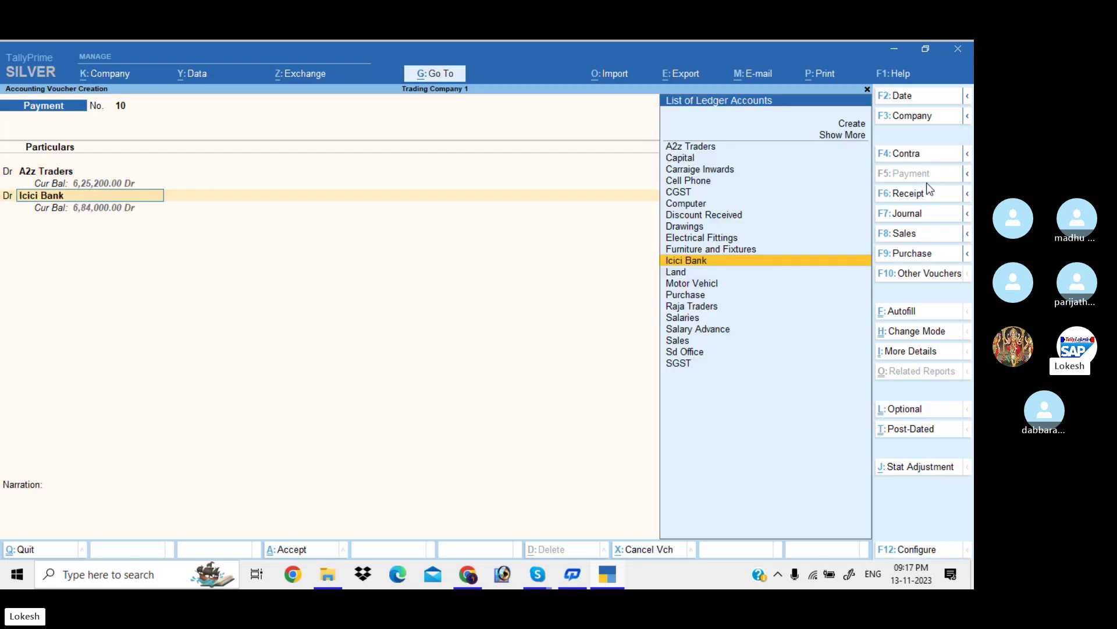
key("alt+c")
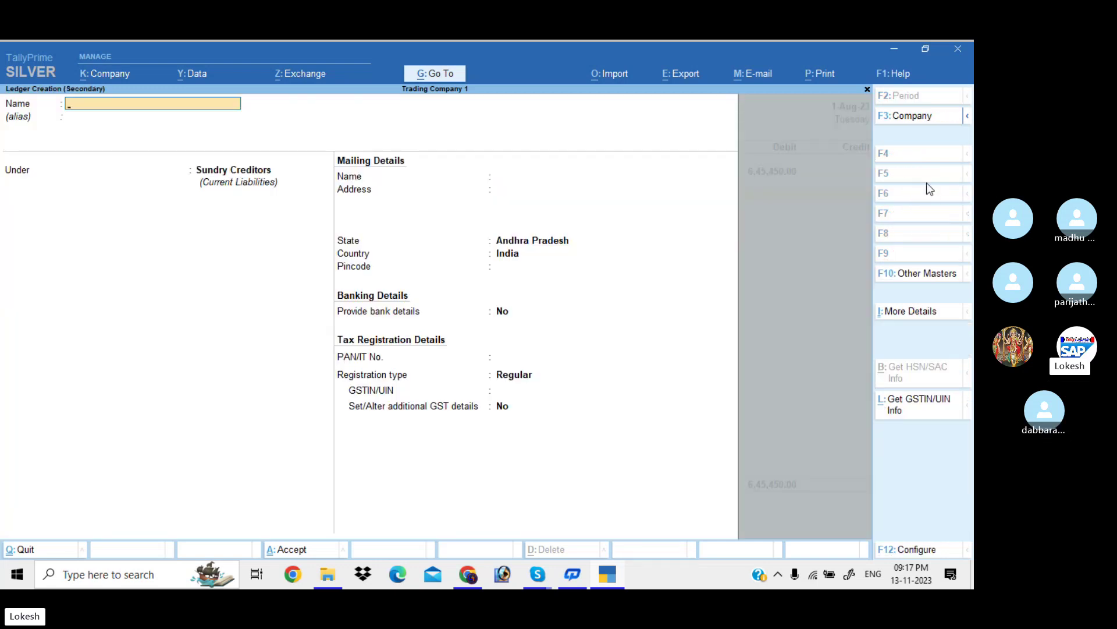
type("Interest Paid")
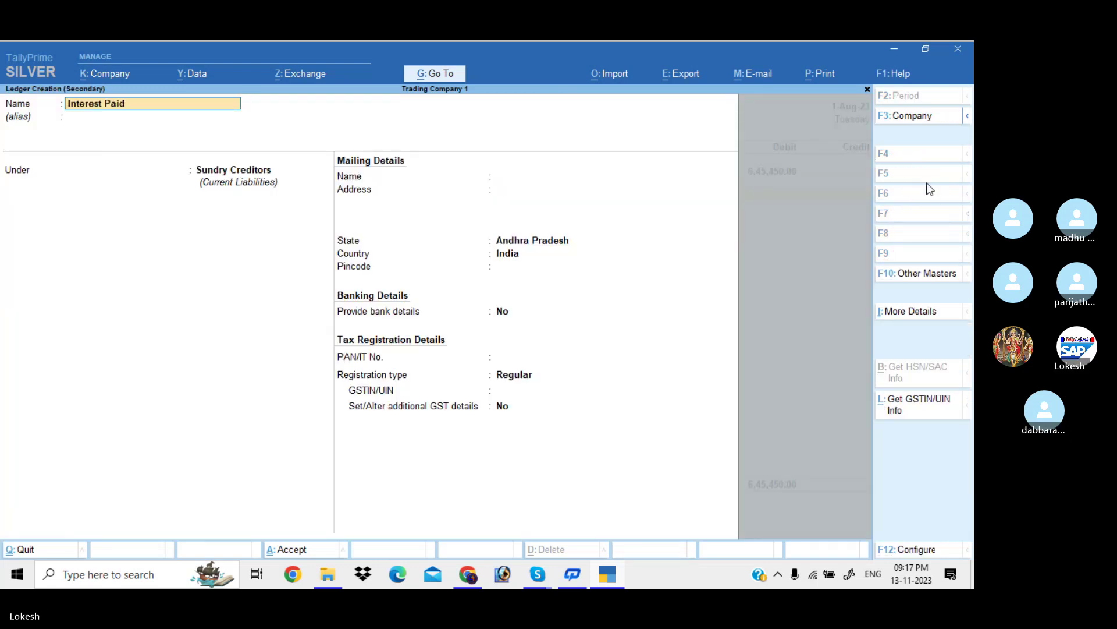
key("Return")
key("Return")
type("Ind")
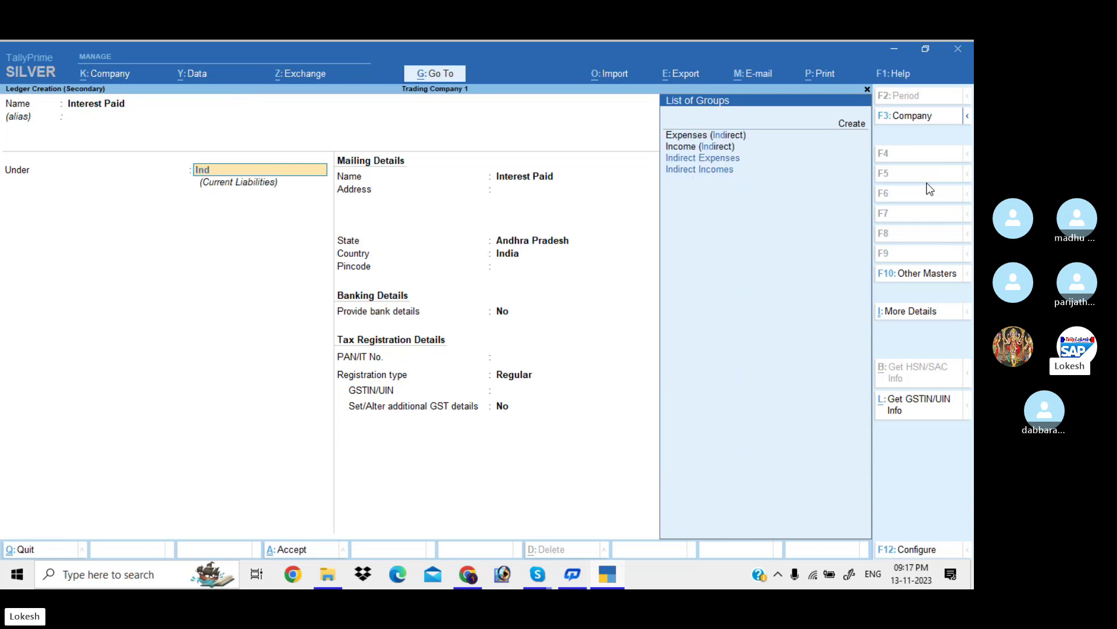
key("Down")
key("Down")
key("Return")
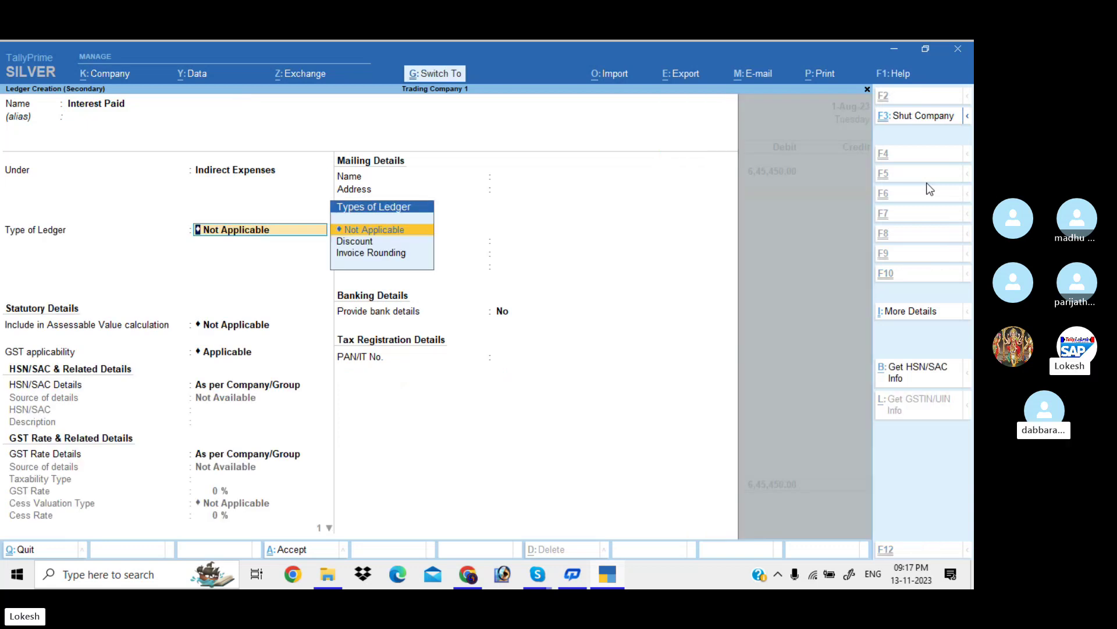
key("ctrl+a")
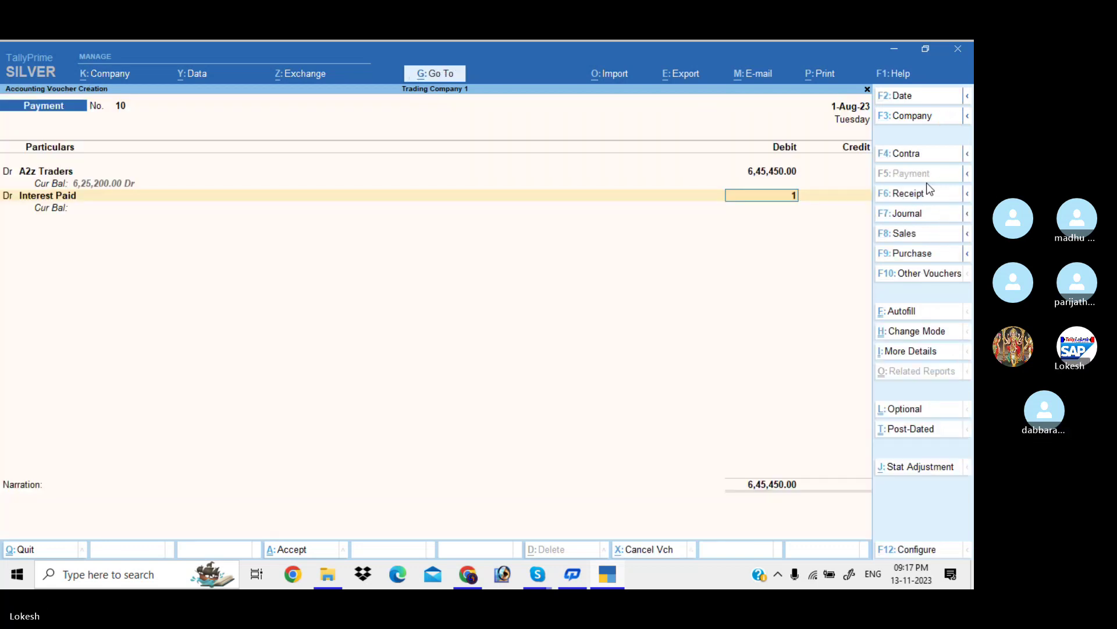
Debit Interest Paid with 1,945 and credit Icici Bank with the full 6,47,395.
type("1945")
key("Return")
key("Return")
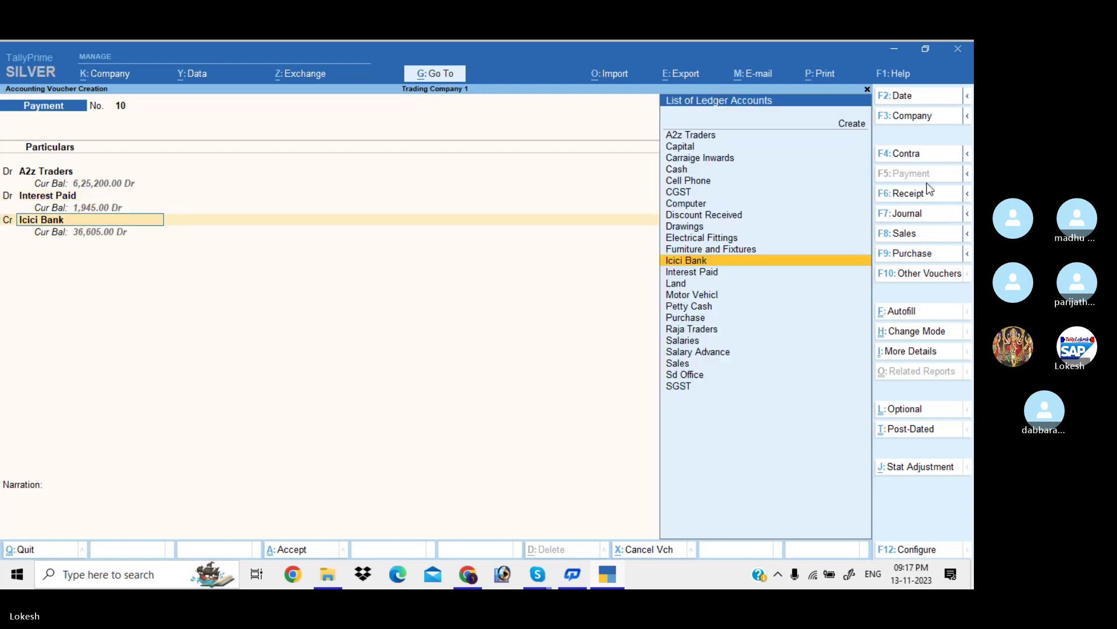
key("Return")
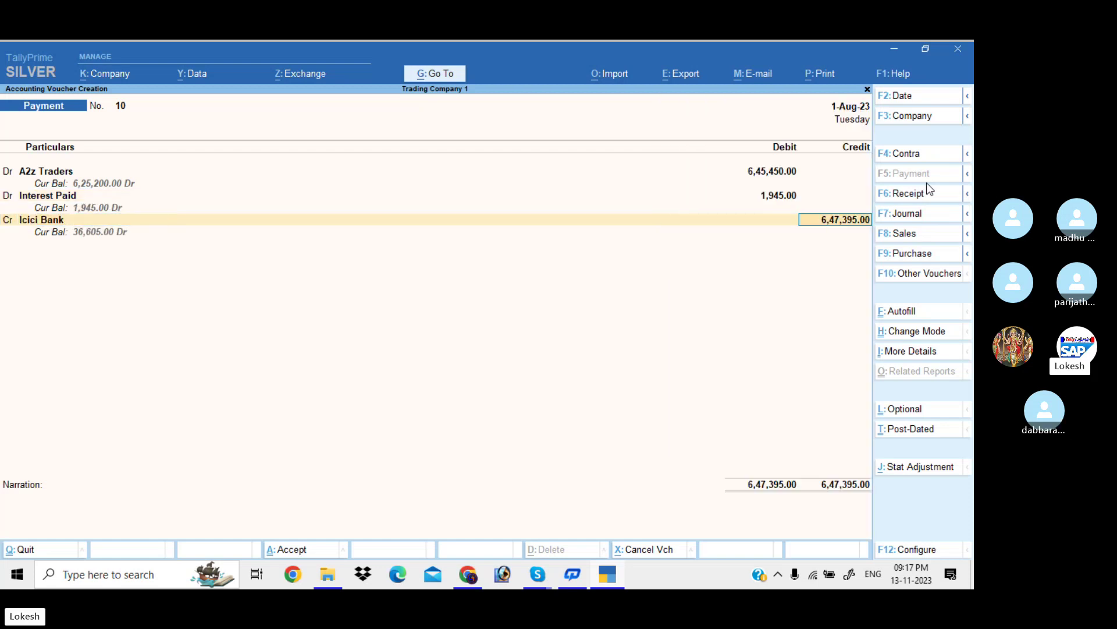
key("Return")
Accept the Icici Bank cheque allocation dated 1-Aug-23 and save the A2z Traders payment voucher without a narration.
key("Return")
key("Return")
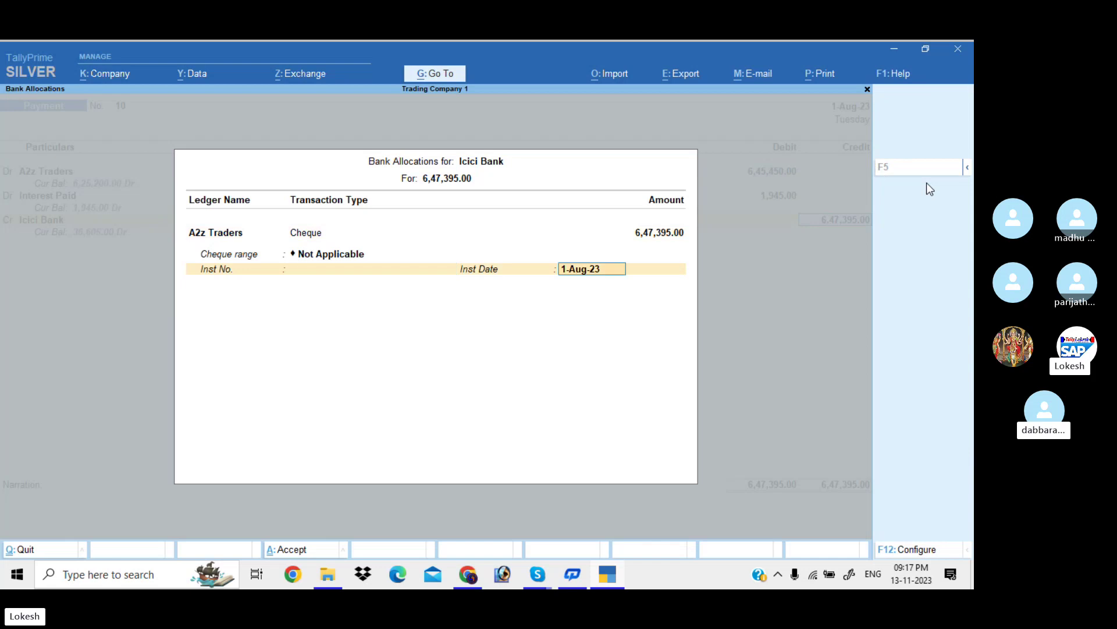
key("Return")
key("Return")
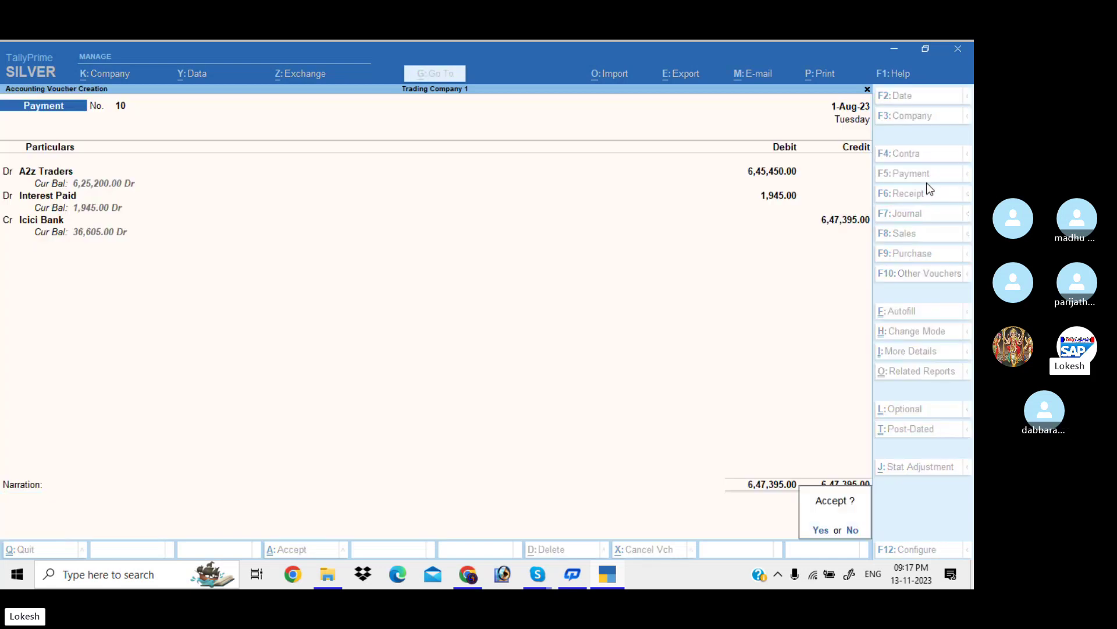
key("Return")
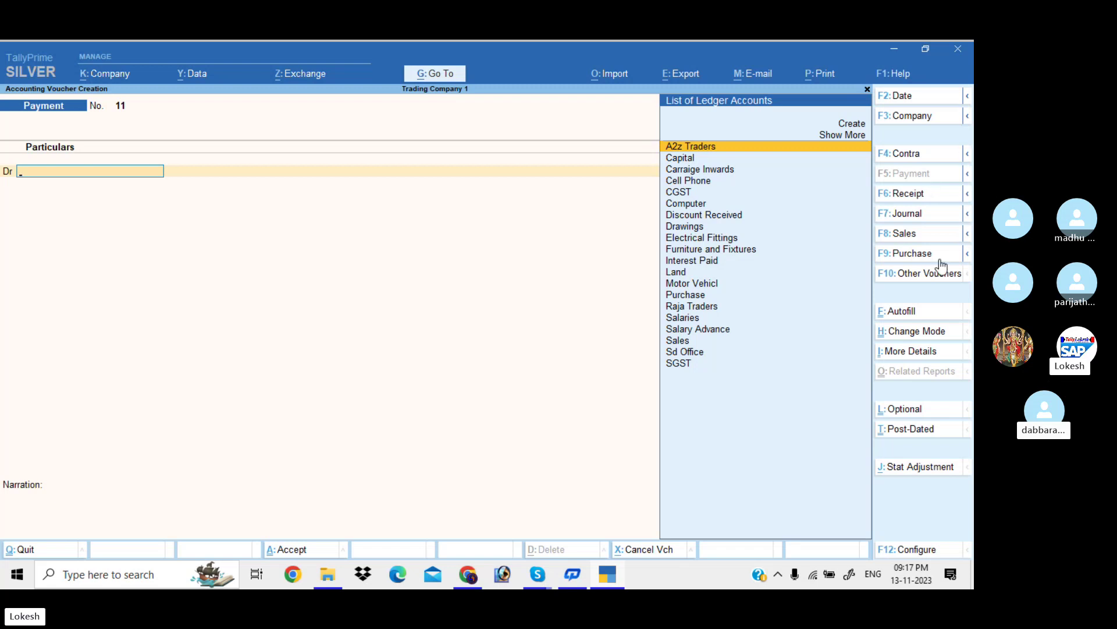
Start a sales voucher and create the party ledger Java Trading Compay under Sundry Debtors.
left_click(927, 234)
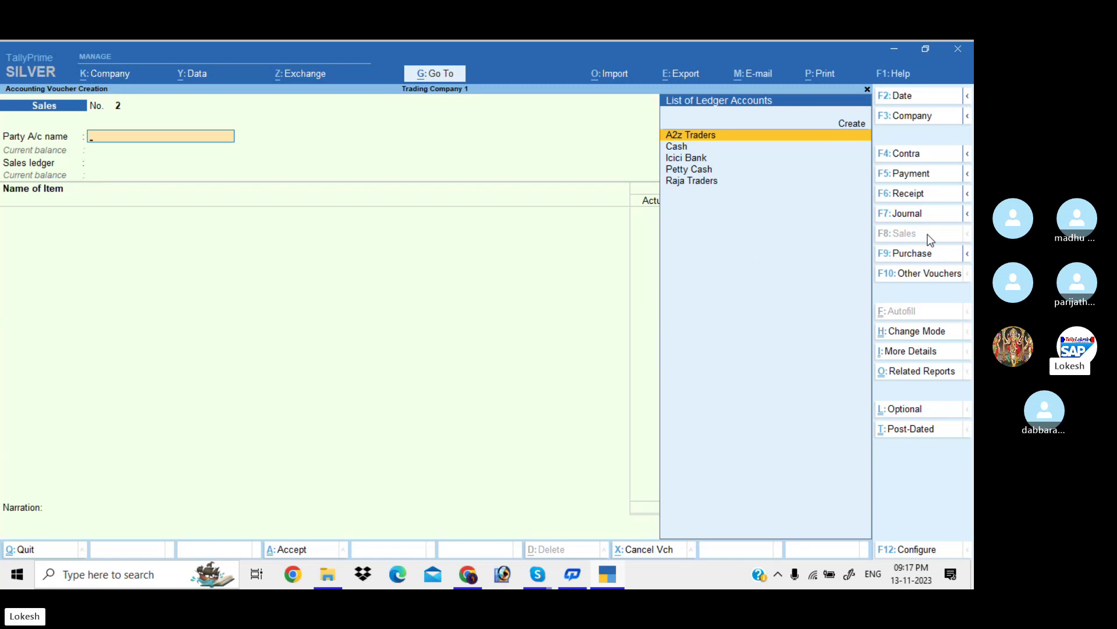
key("alt+c")
type("Ja")
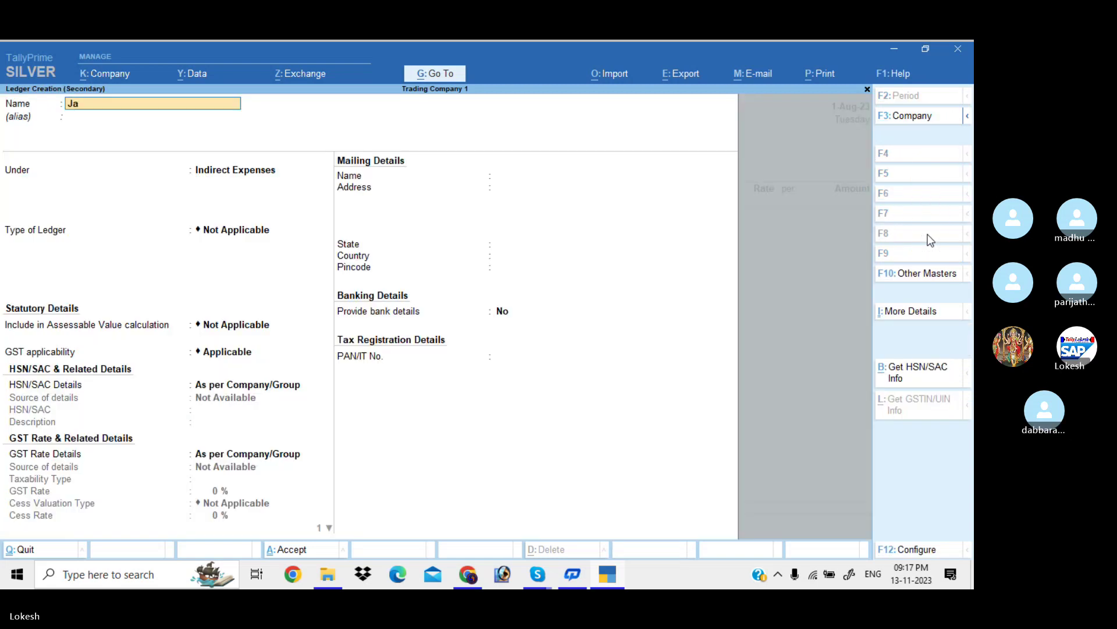
type("va Trading o")
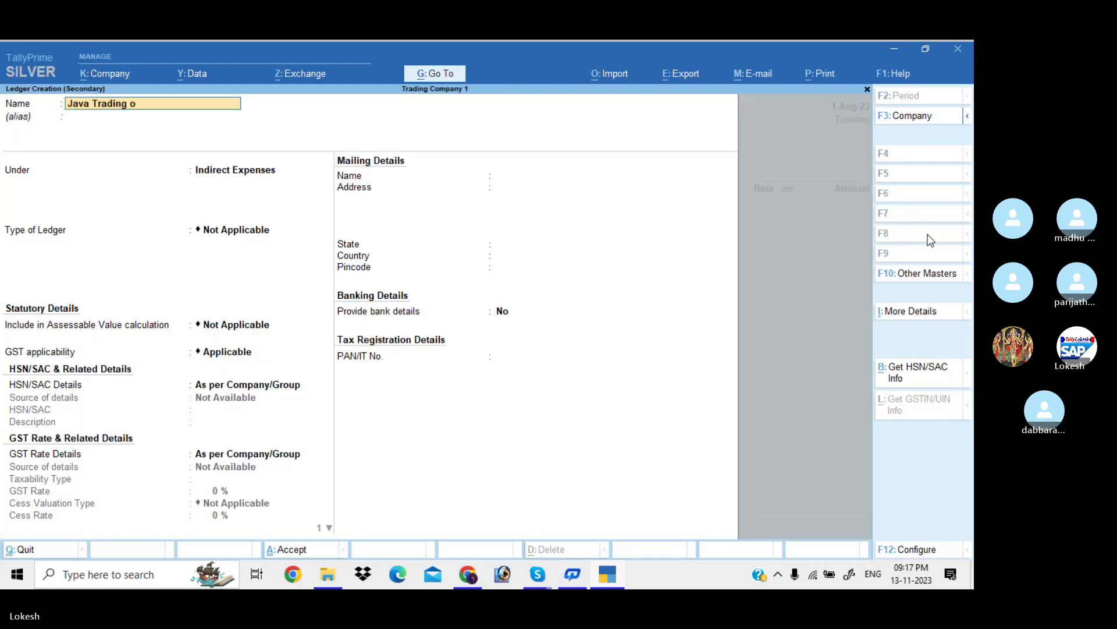
key("BackSpace")
type("Compay")
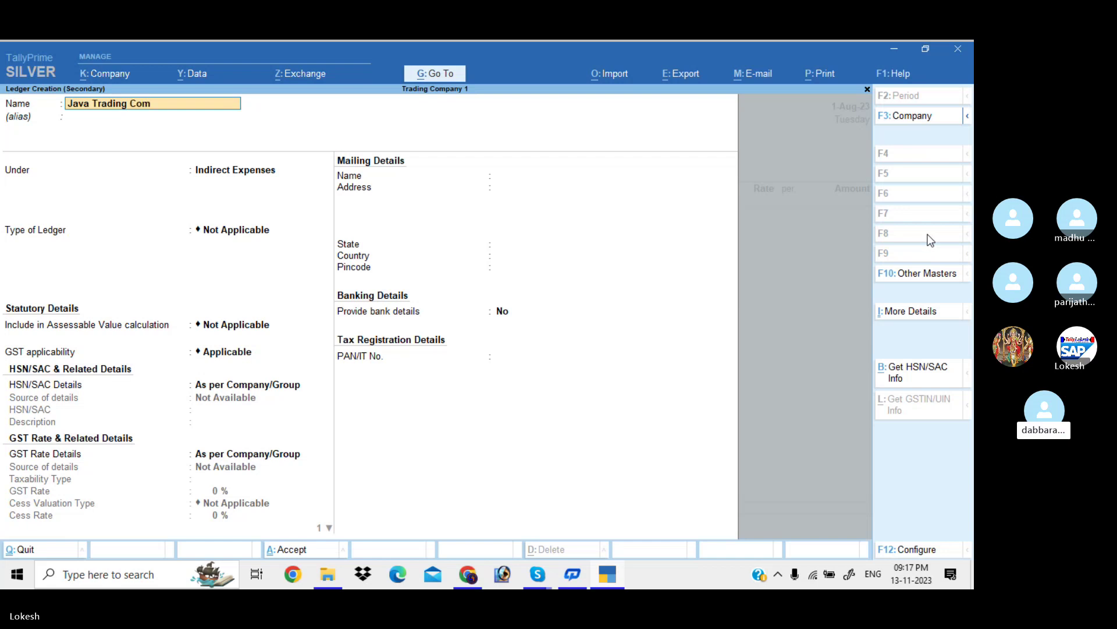
key("Return")
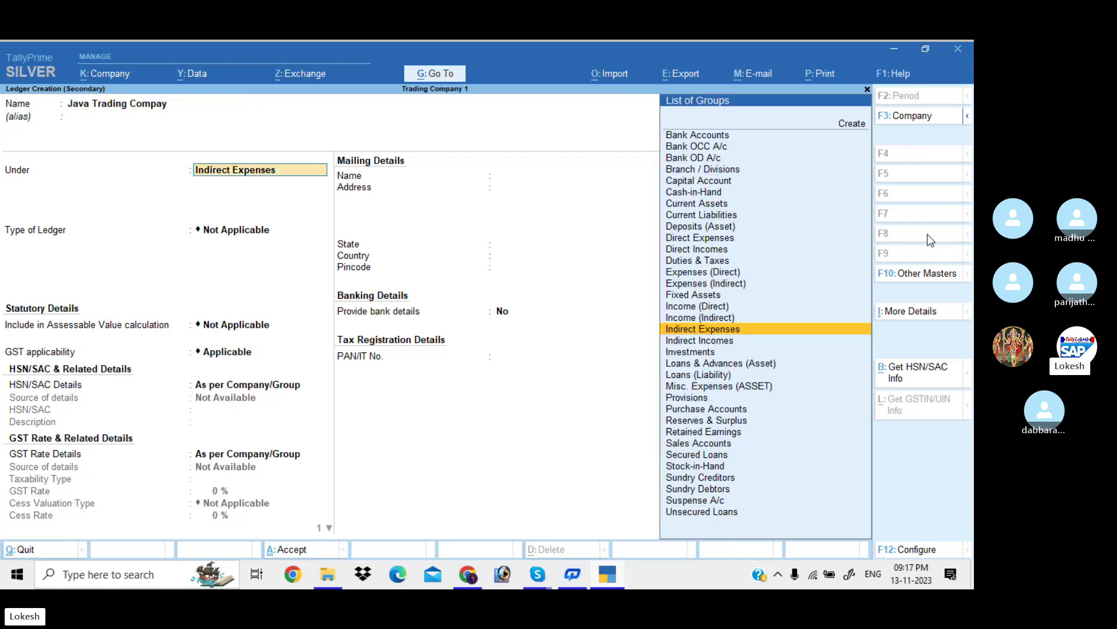
type("Sun")
key("Down")
key("Return")
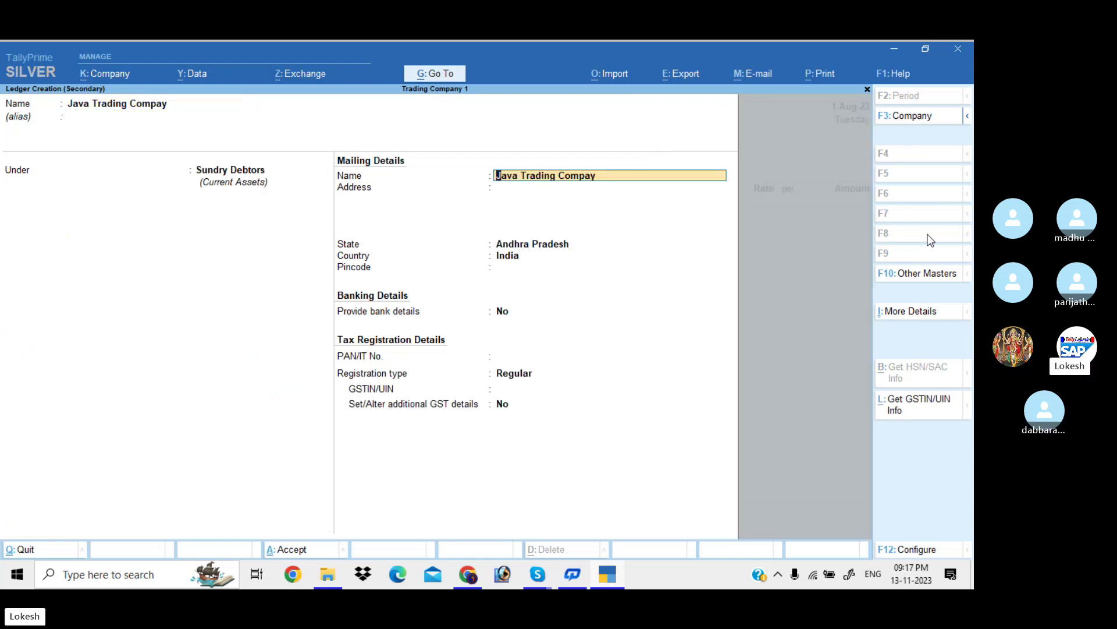
Keep the default mailing details, enter 37 as the GSTIN/UIN with Regular registration, and save the party ledger.
key("Return")
key("Return")
key("Return")
key("Return")
key("Return")
key("Return")
key("Return")
key("Return")
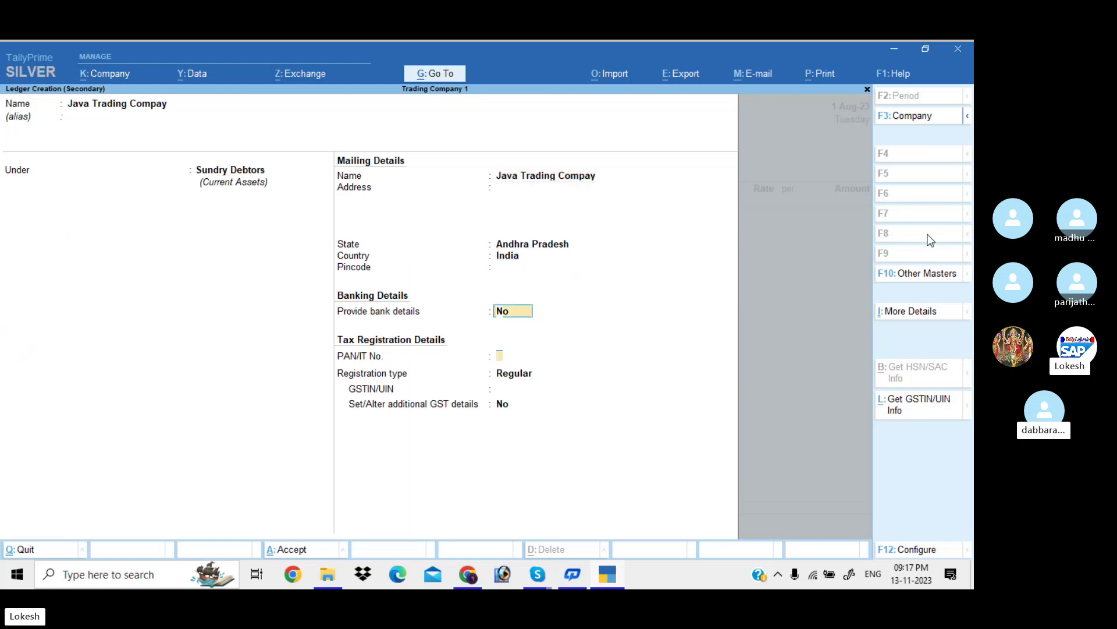
type("37")
key("Return")
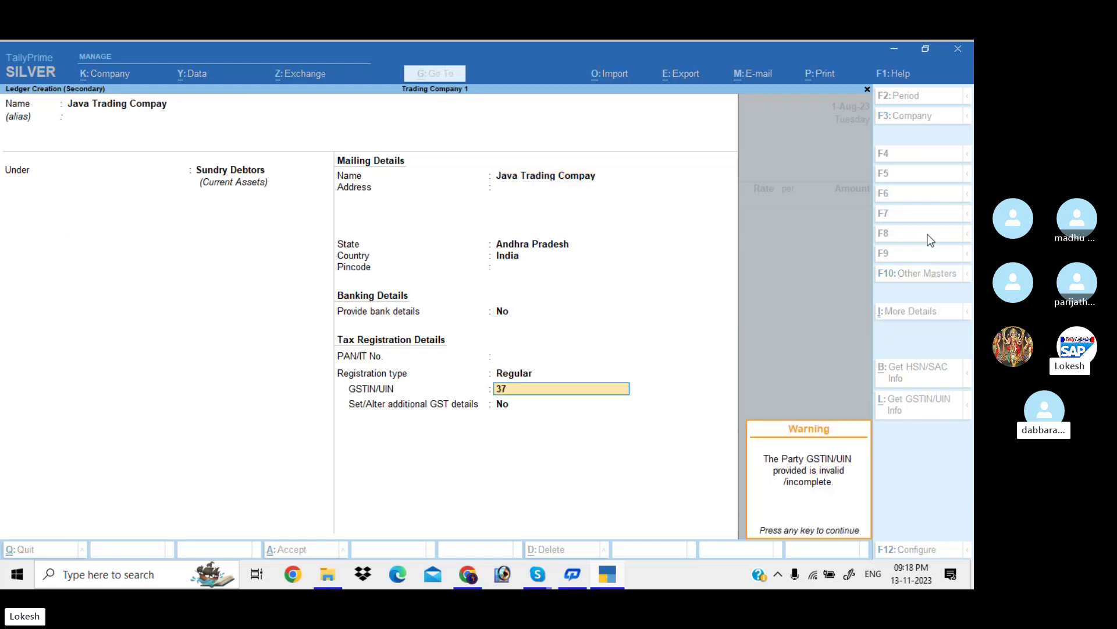
key("Return")
key("Return")
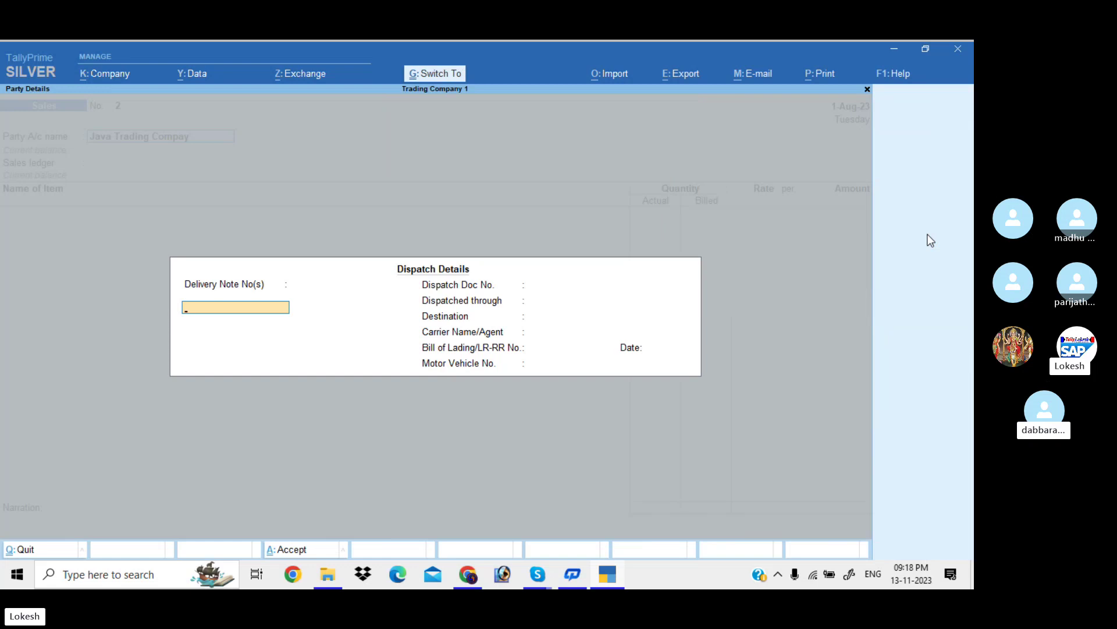
Accept the dispatch and party details without changes and choose Sales as the sales ledger.
key("ctrl+a")
key("ctrl+a")
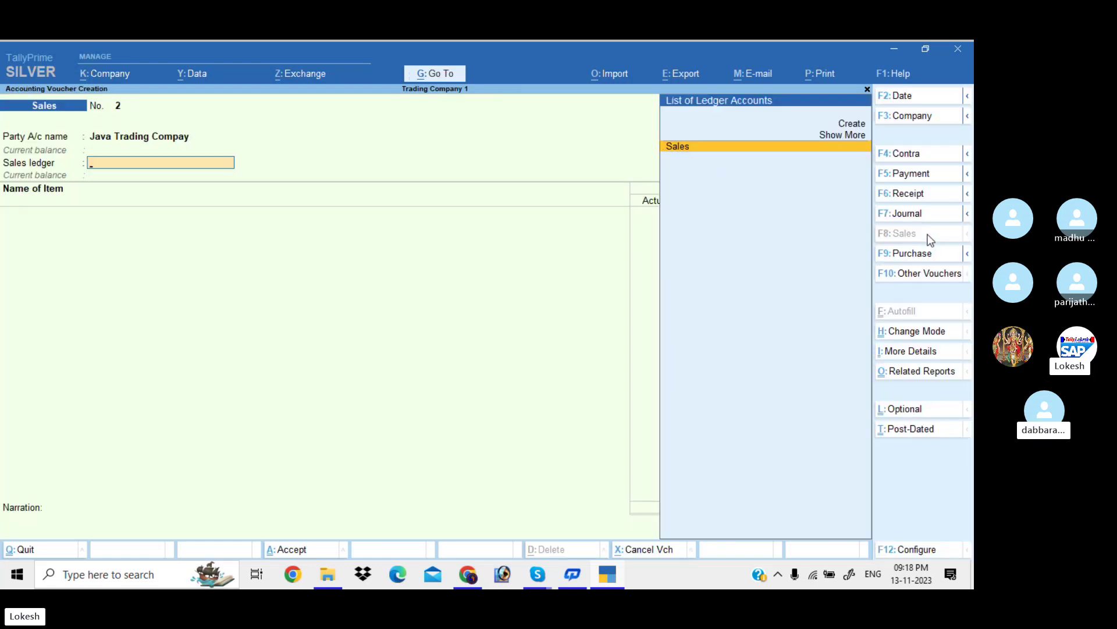
key("Return")
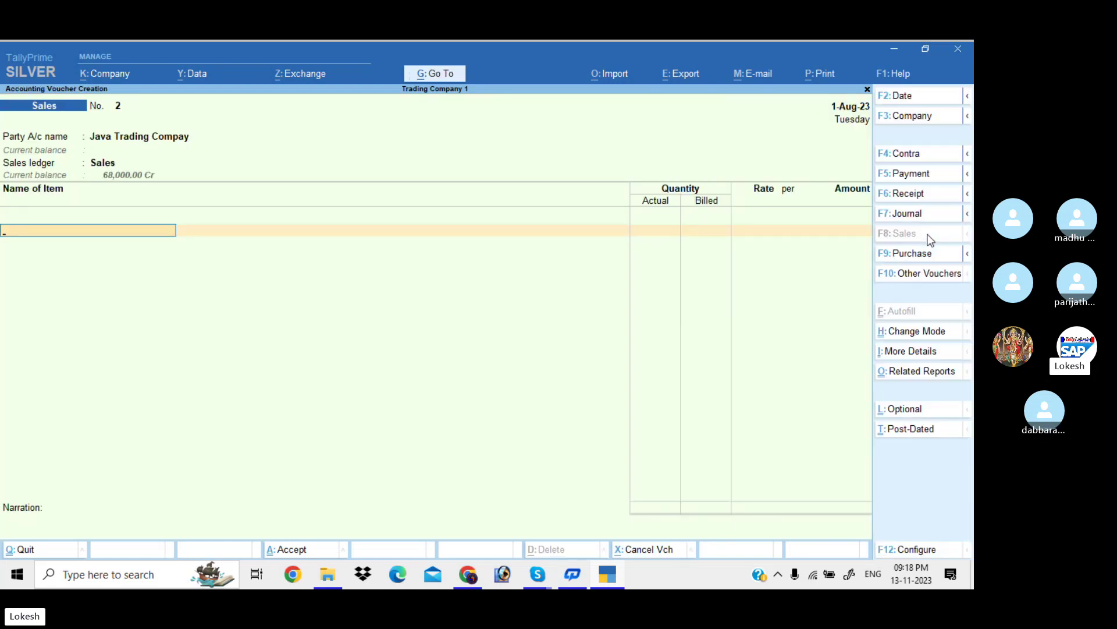
Add High Capacity Stabilizers to the sale with 22 actual, 20 billed, at a rate of 750.
key("Return")
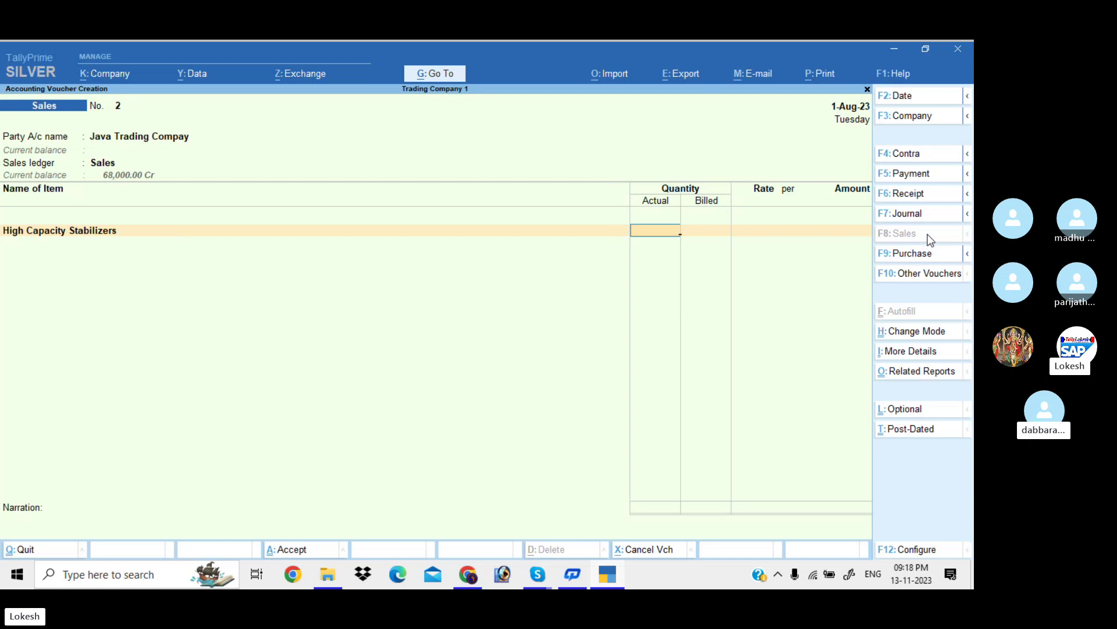
type("22")
key("Return")
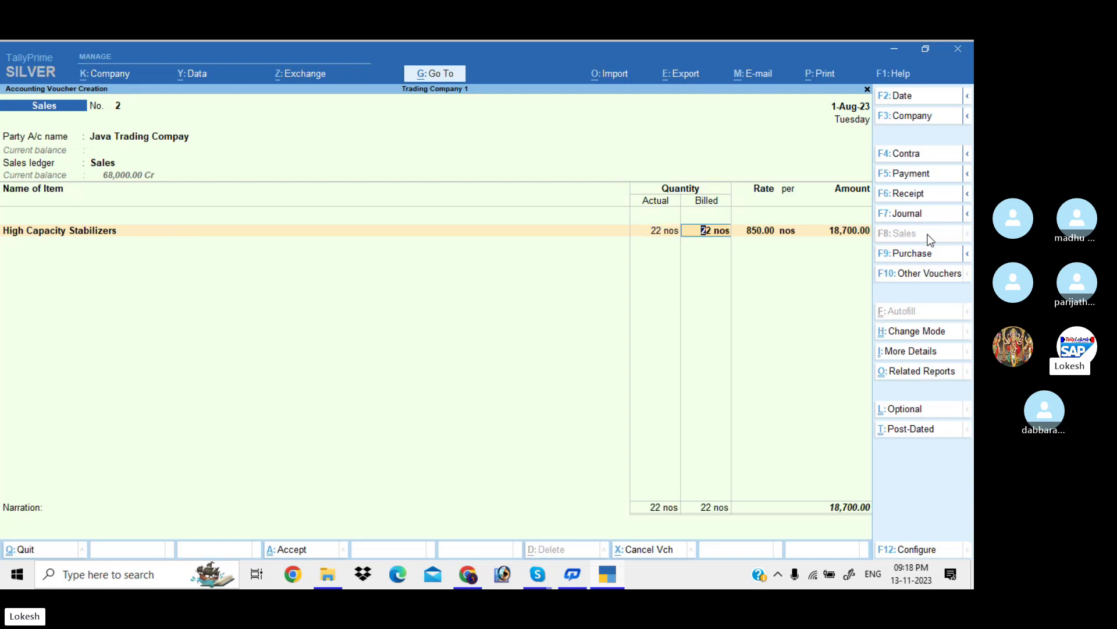
type("20")
key("Return")
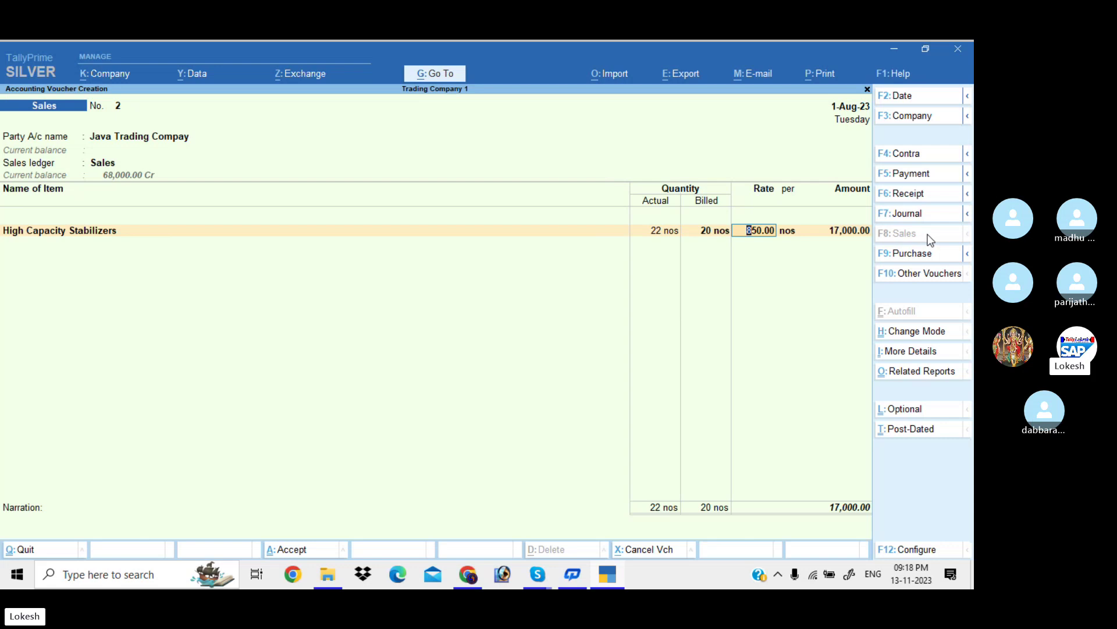
type("750")
key("Return")
key("Return")
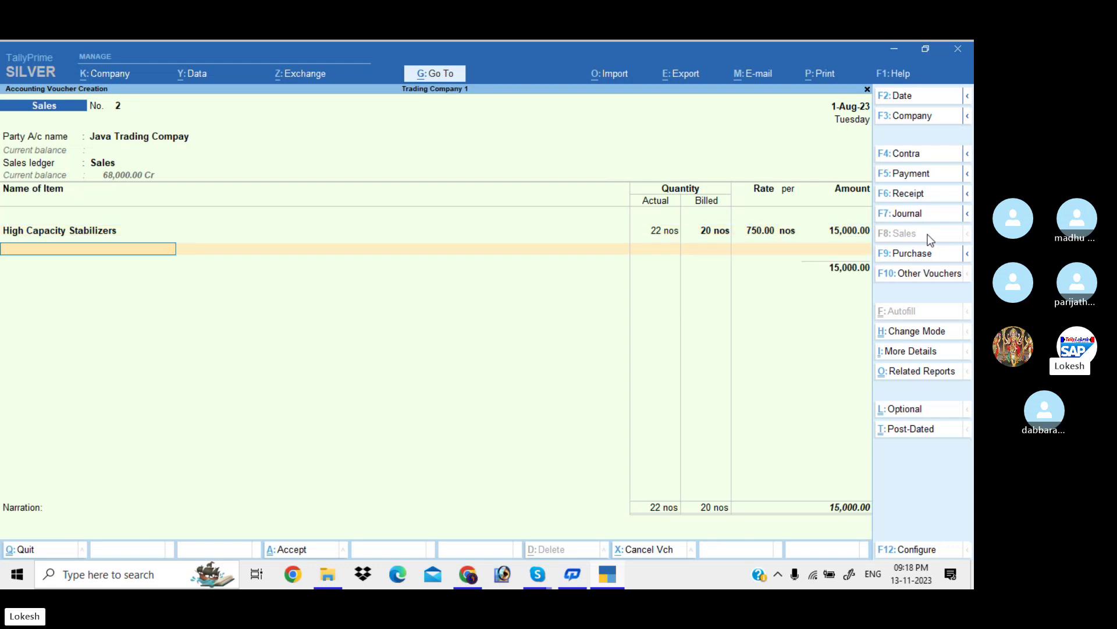
Add Low Capacity Stabilizers to the sale with 6 actual, 5 billed, at a rate of 450.
type("Low Capacity Stabilizers")
key("Return")
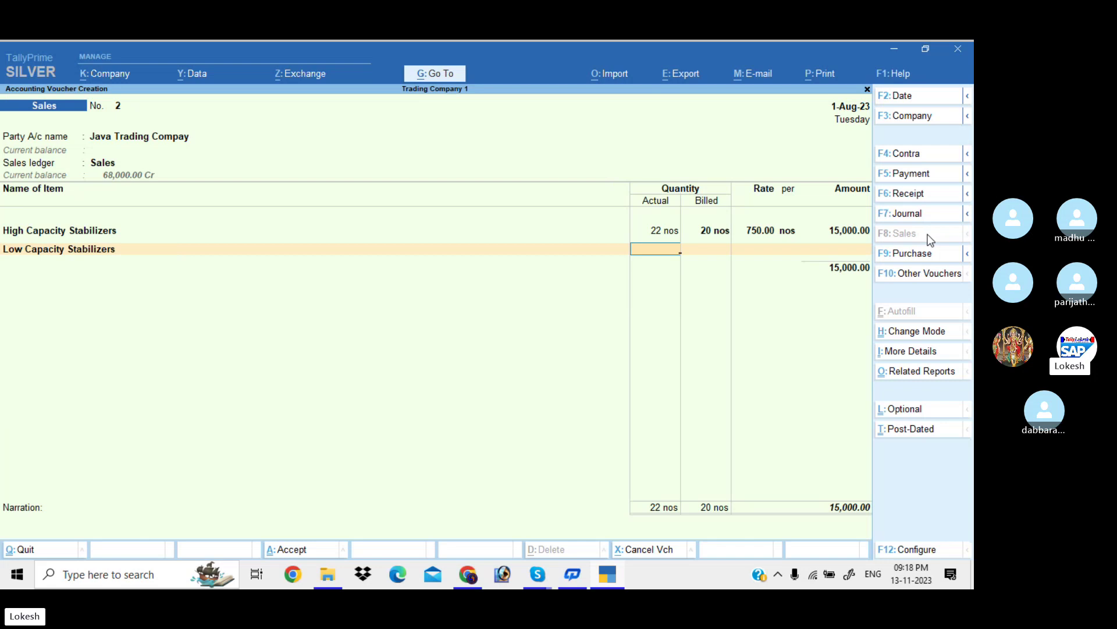
type("6")
key("Return")
type("5")
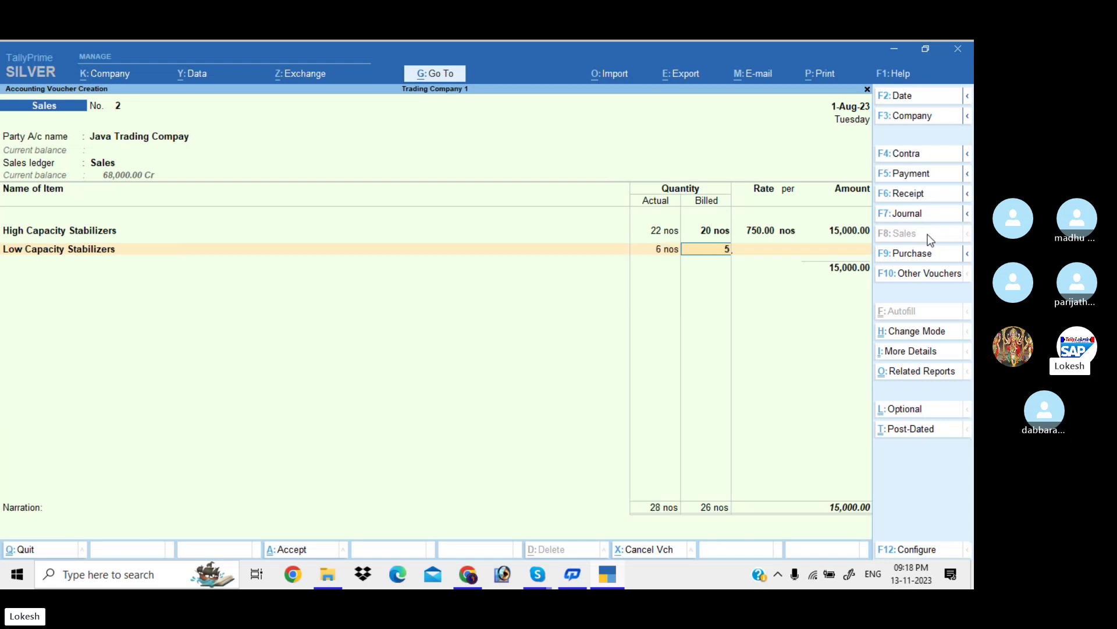
key("Return")
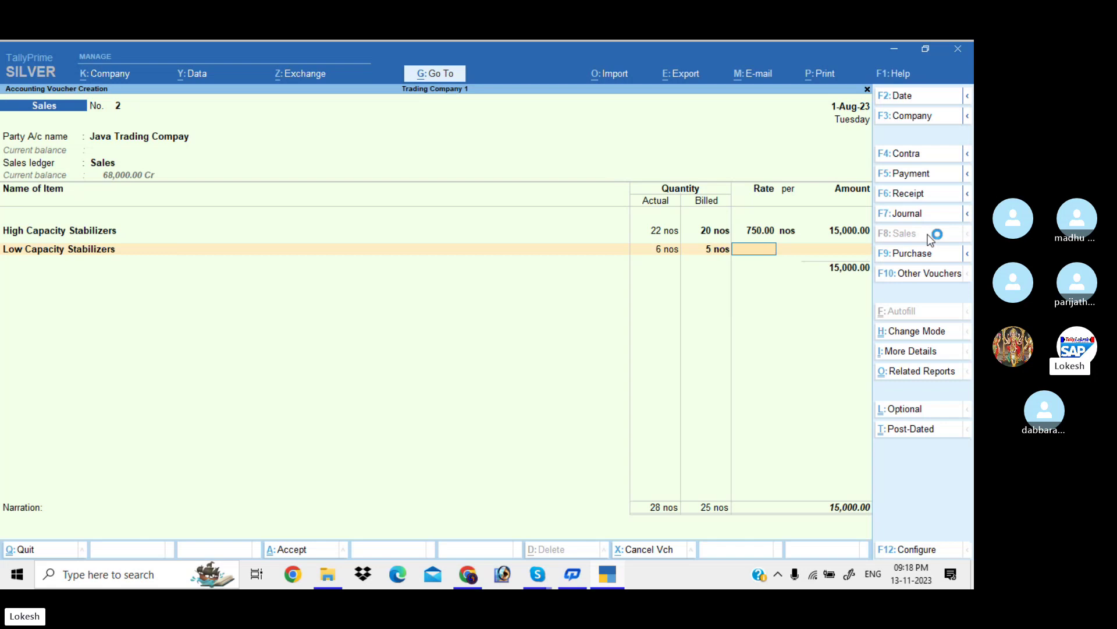
type("450")
key("Return")
key("Return")
End the sale's item list and add the CGST and SGST ledgers with their calculated amounts.
key("Return")
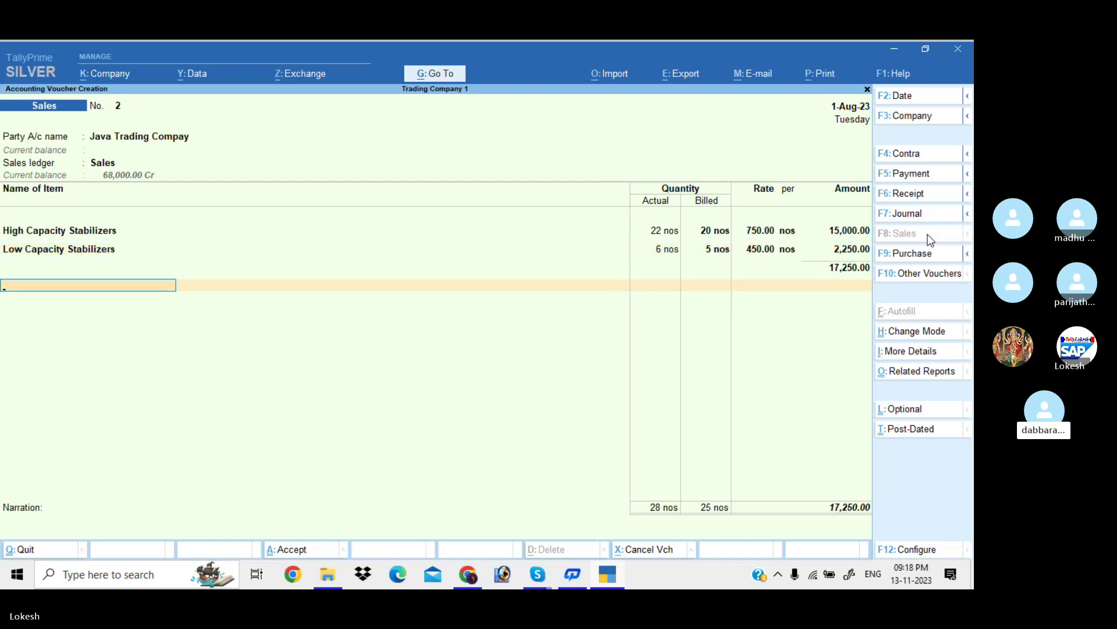
type("cg")
key("Return")
key("Return")
type("sg")
key("Return")
key("Return")
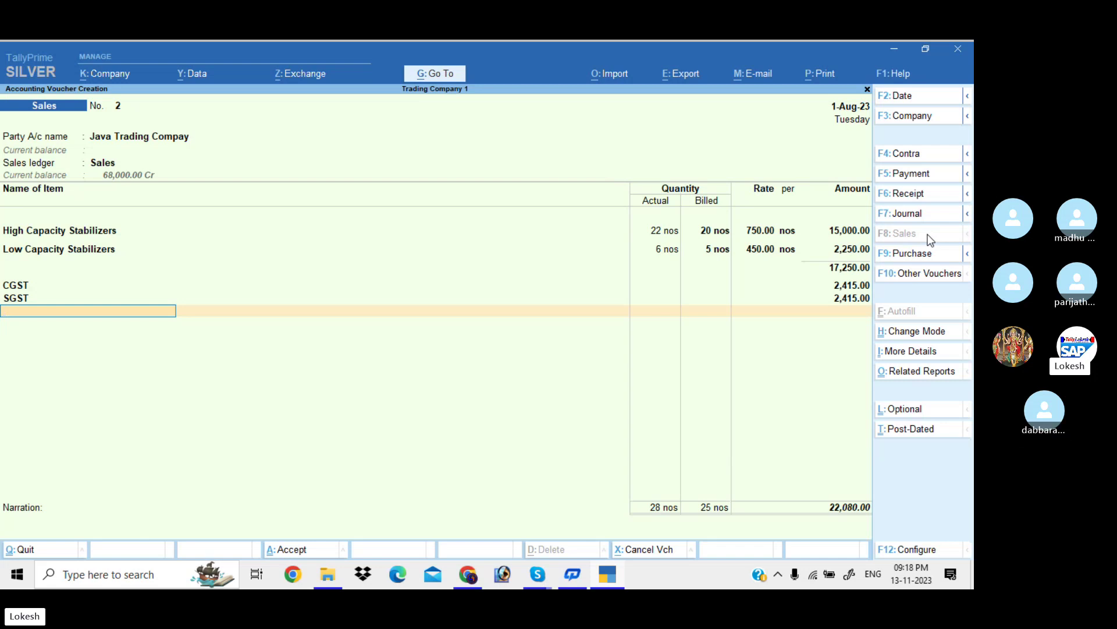
Finish the tax ledger list and save the Java Trading Compay sales voucher without a narration.
key("Return")
key("Return")
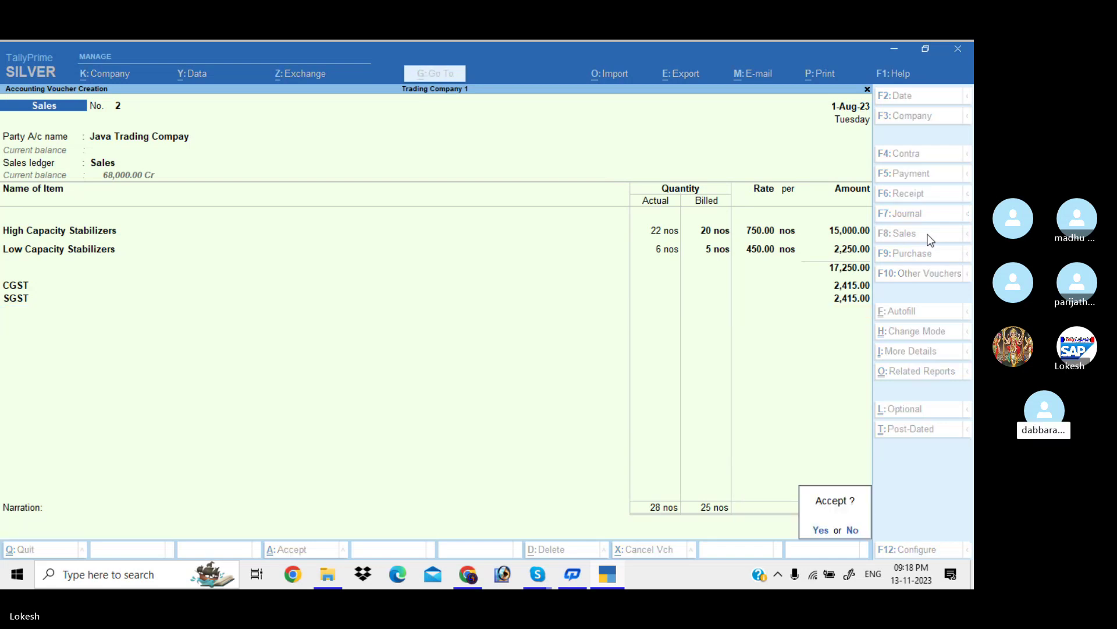
key("Return")
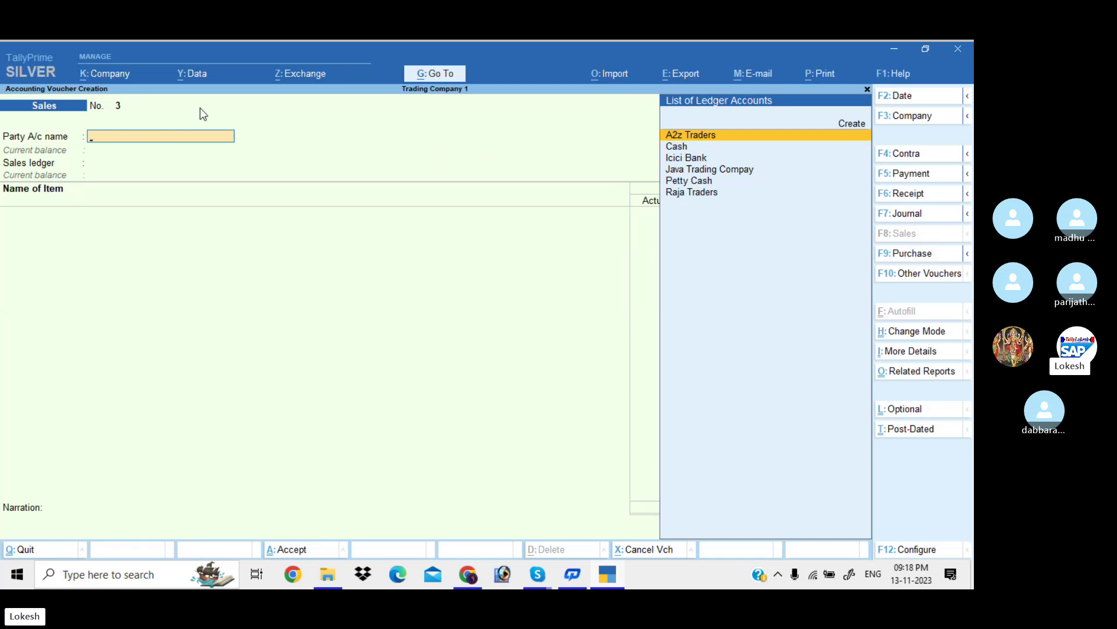
In the company features, enable the discount column in invoices, disable separate actual and billed quantity columns, and save.
left_click(126, 73)
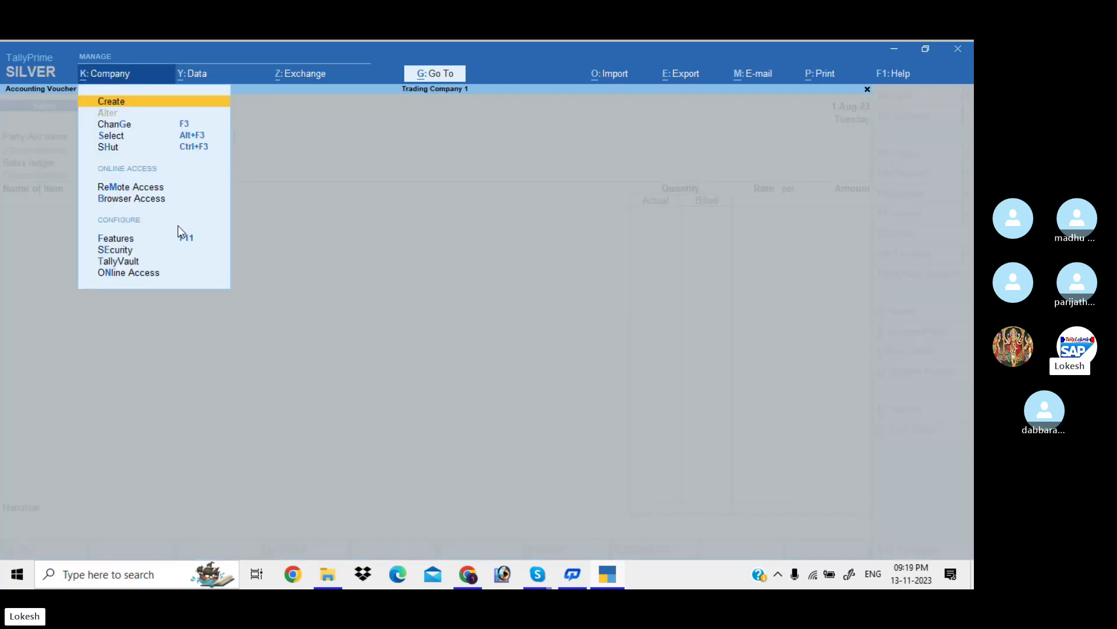
left_click(188, 243)
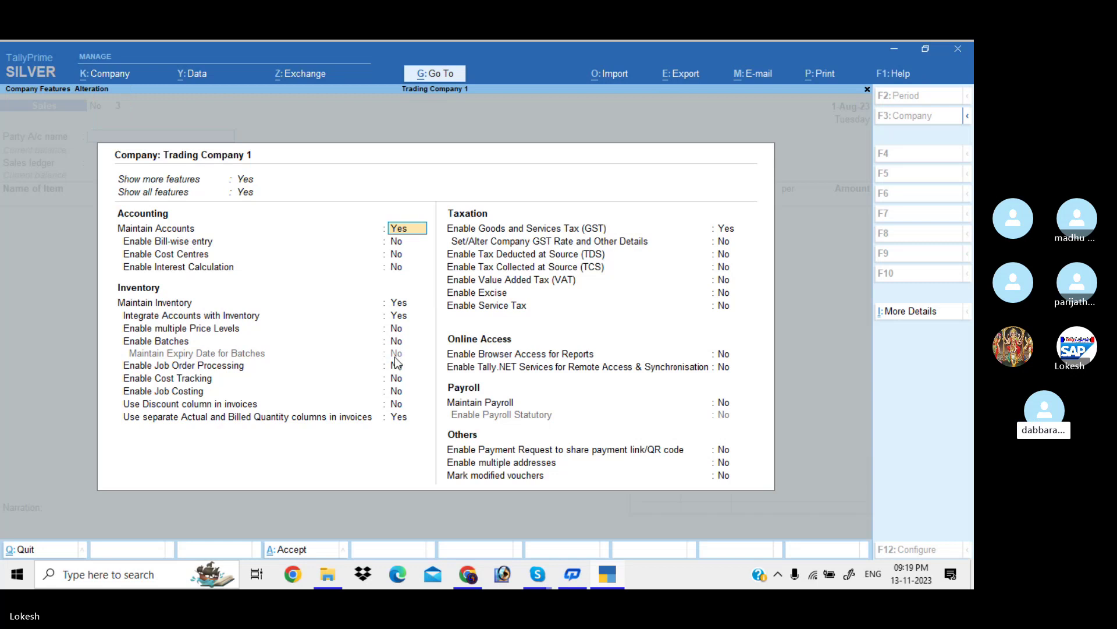
left_click(399, 407)
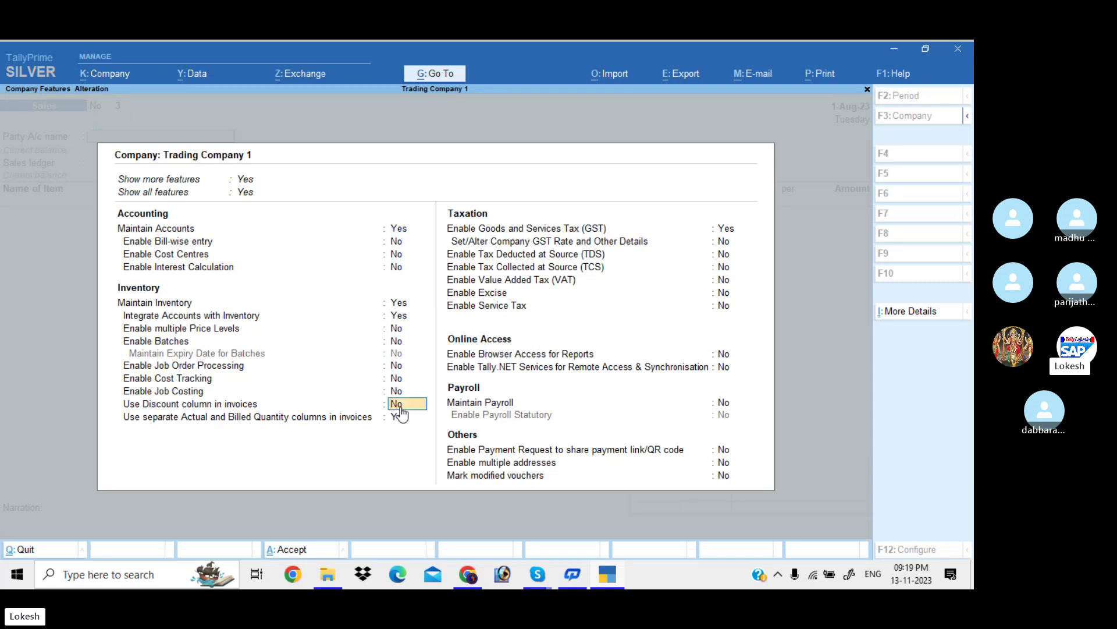
type("y")
key("Return")
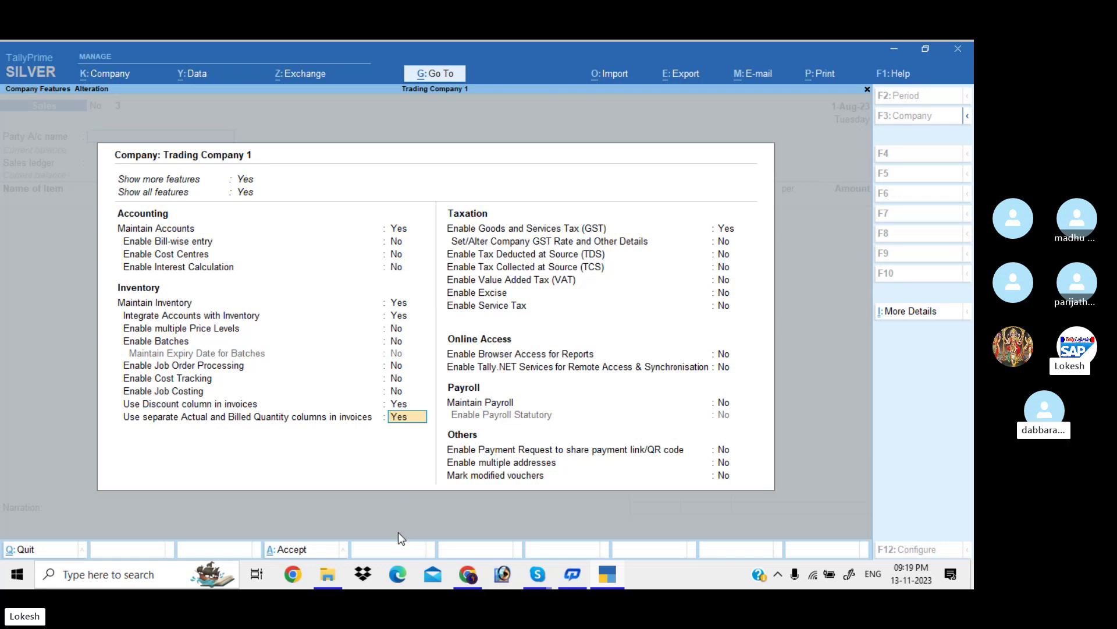
type("n")
key("Return")
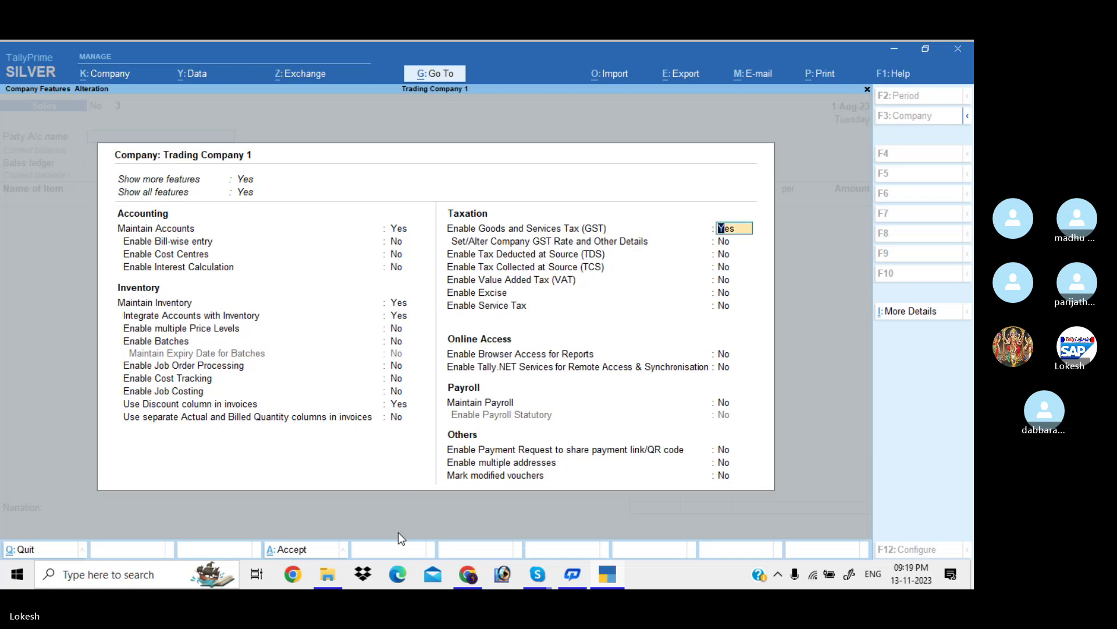
key("ctrl+a")
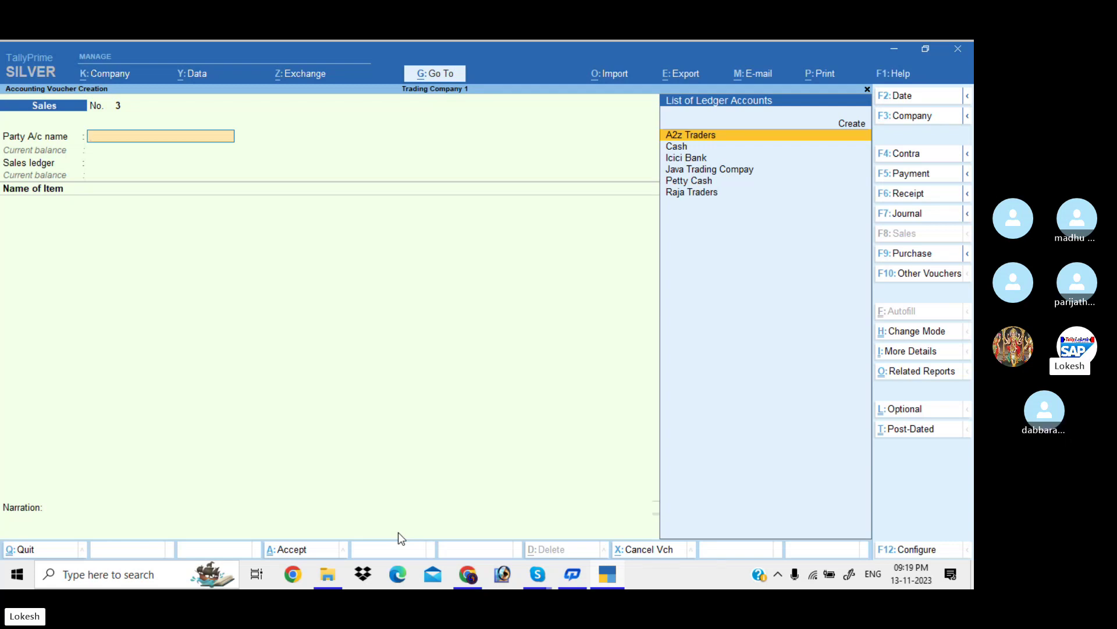
Set Java Trading Compay as the sale's party, keep the default dispatch and party details, and use the Sales ledger.
key("Down")
key("Down")
key("Down")
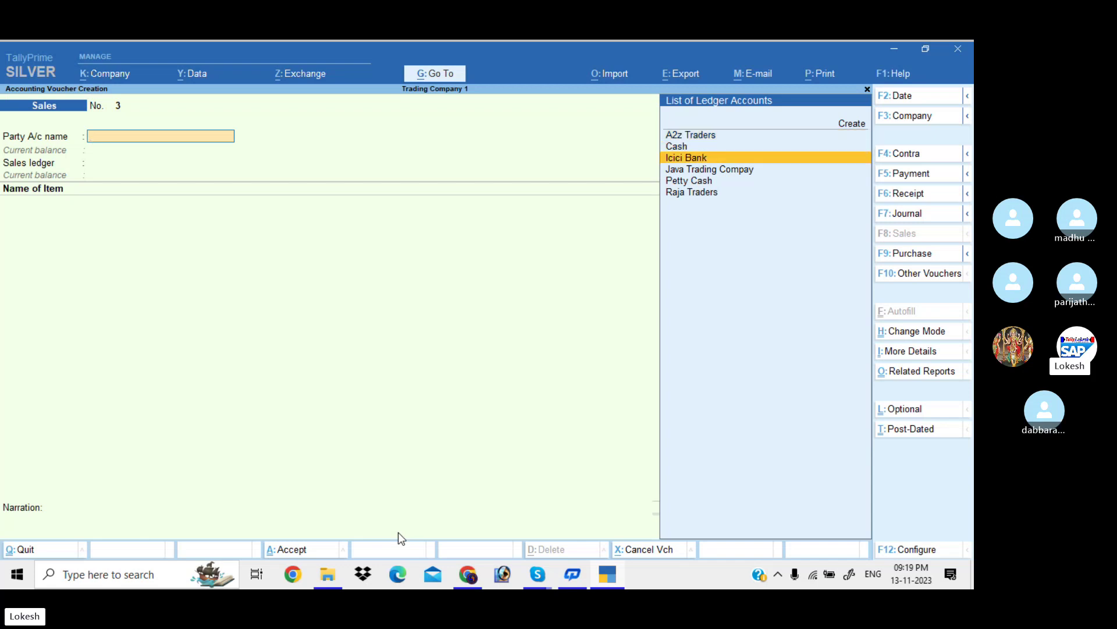
key("Return")
key("Return")
key("Return")
key("Return")
key("Return")
key("Return")
key("Return")
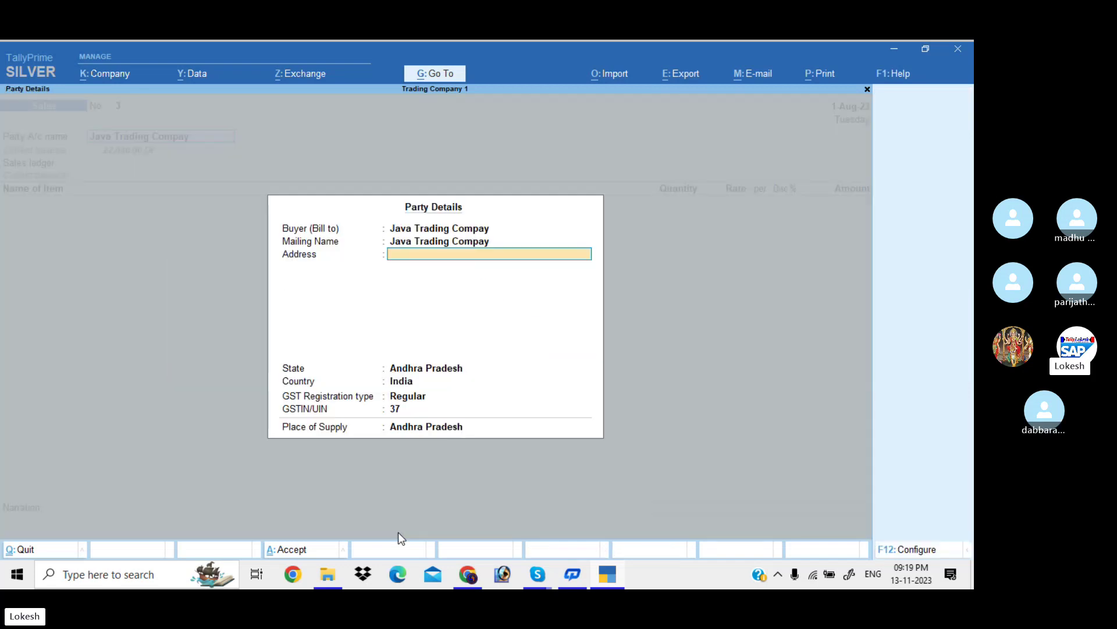
key("Return")
key("Return")
key("Return")
key("Return")
key("Return")
key("Return")
key("Return")
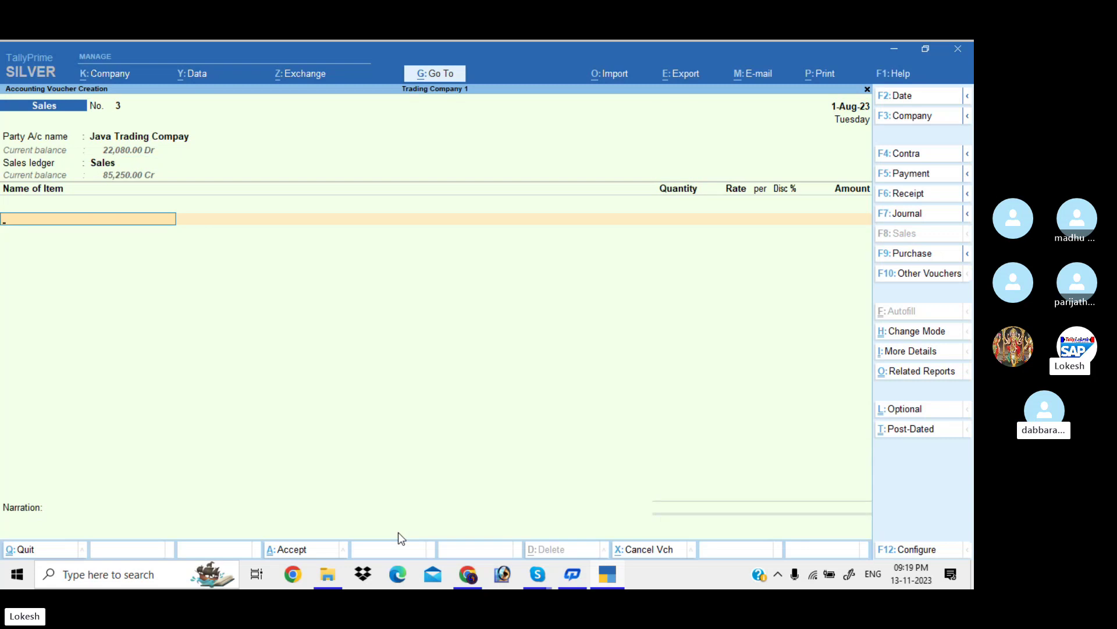
Add High Capacity Stabilizers to the sale with quantity 90, rate 900 and a 5% discount, and end the item list.
key("Return")
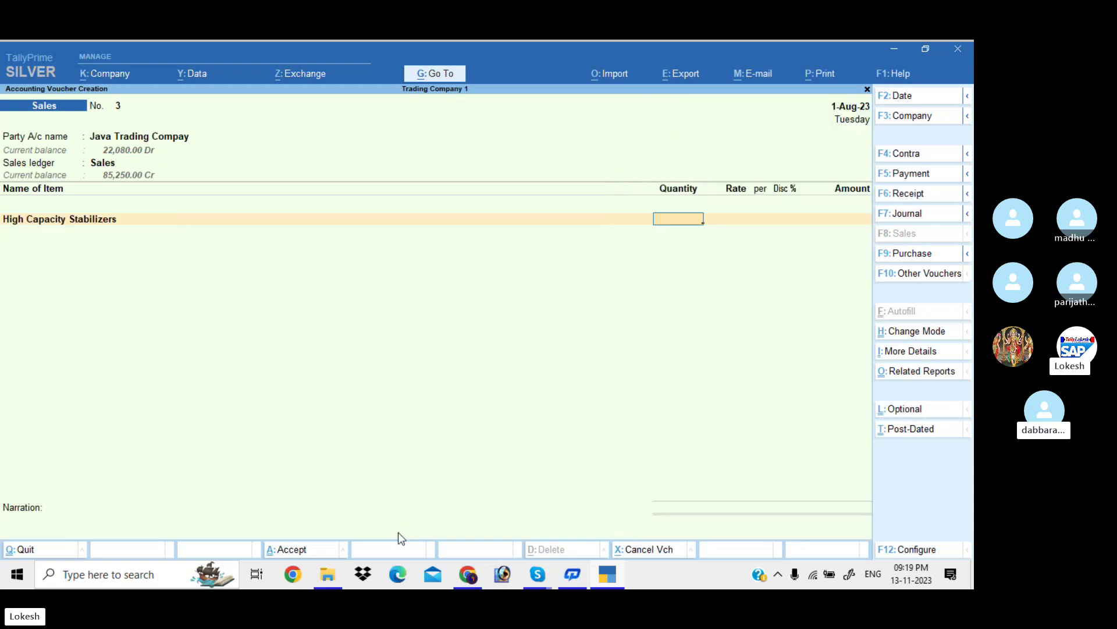
type("90")
key("Return")
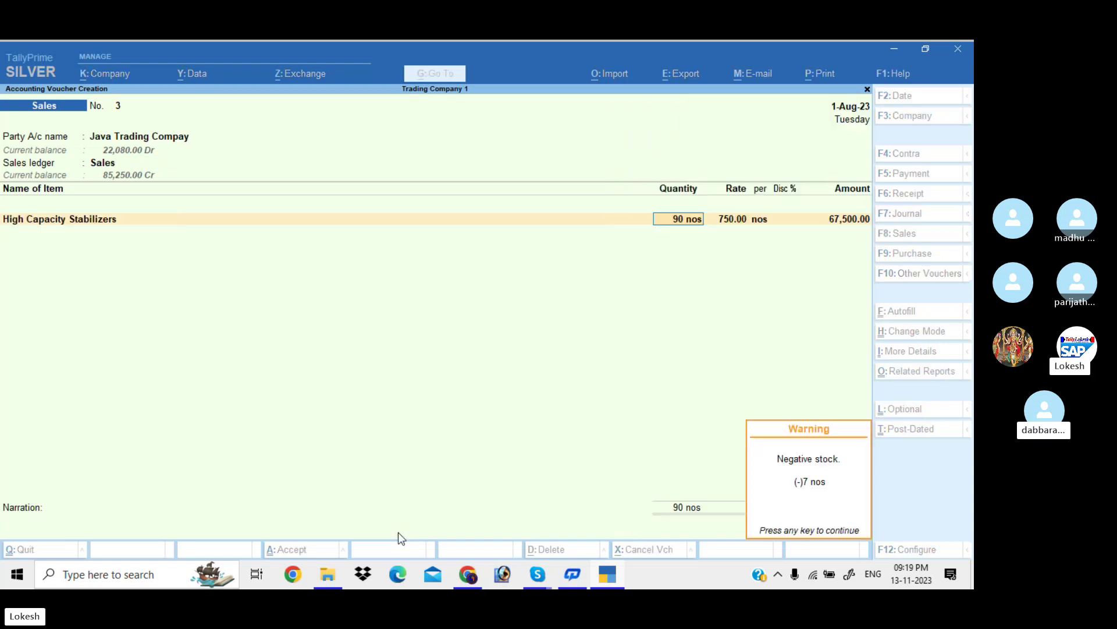
key("Return")
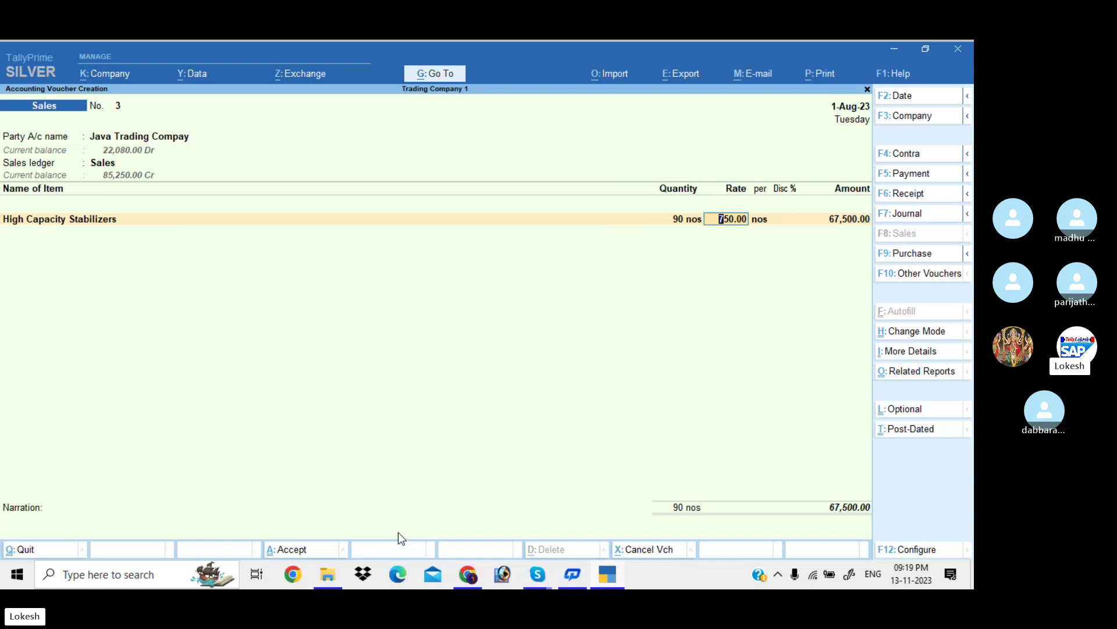
type("900")
key("Return")
key("Return")
type("5")
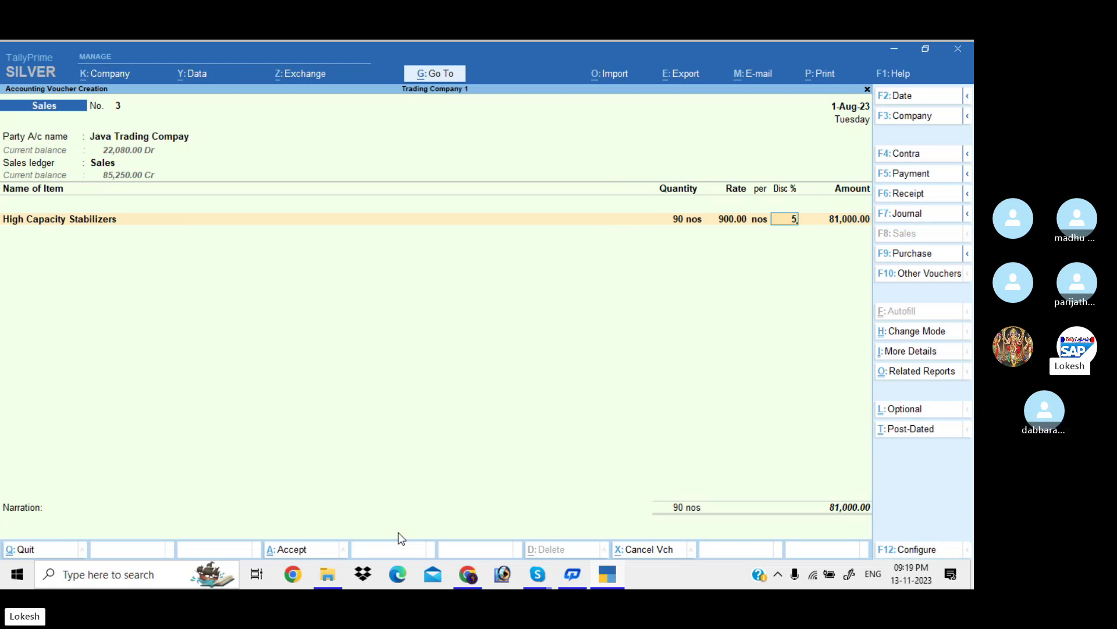
key("Return")
key("Return")
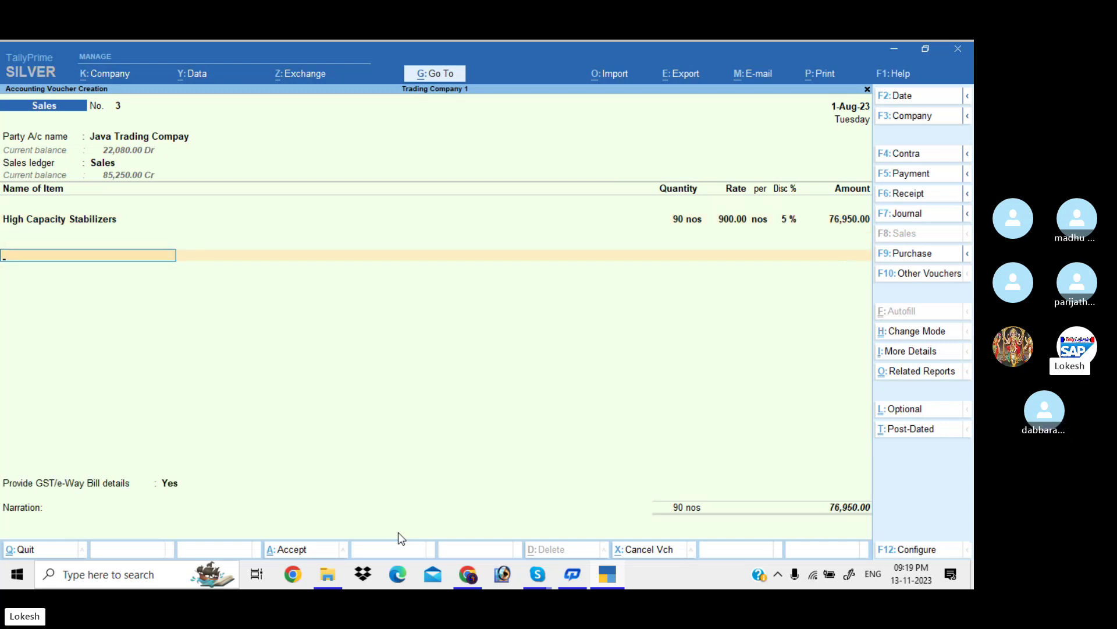
Add the CGST and SGST ledgers to the discounted sale with their calculated amounts and end the ledger list.
type("c")
key("Return")
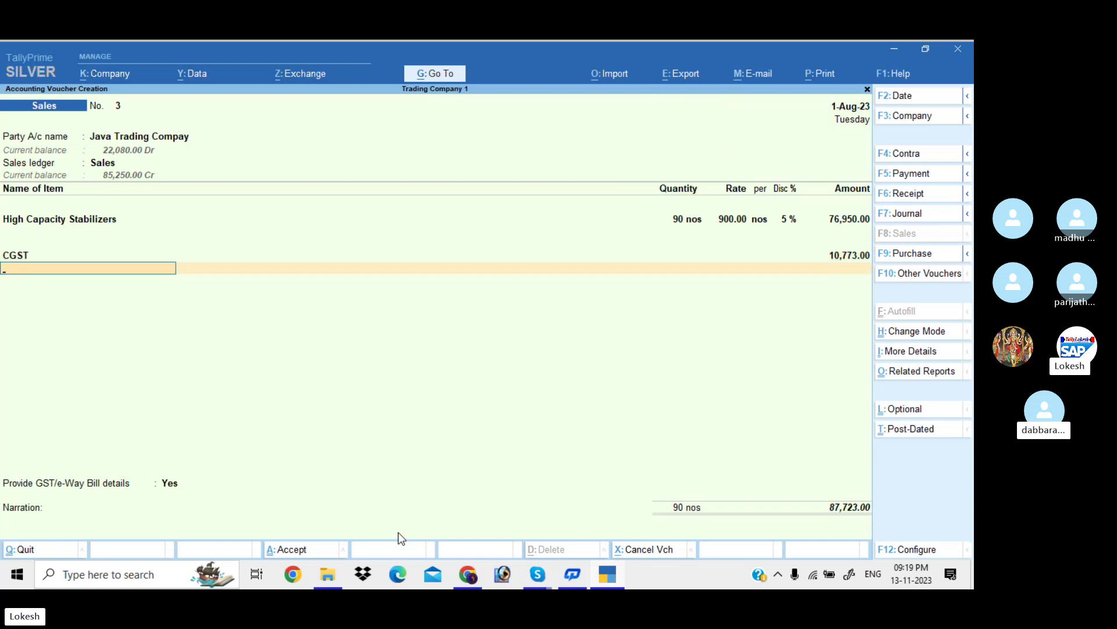
type("Sg")
key("Return")
key("Return")
key("Return")
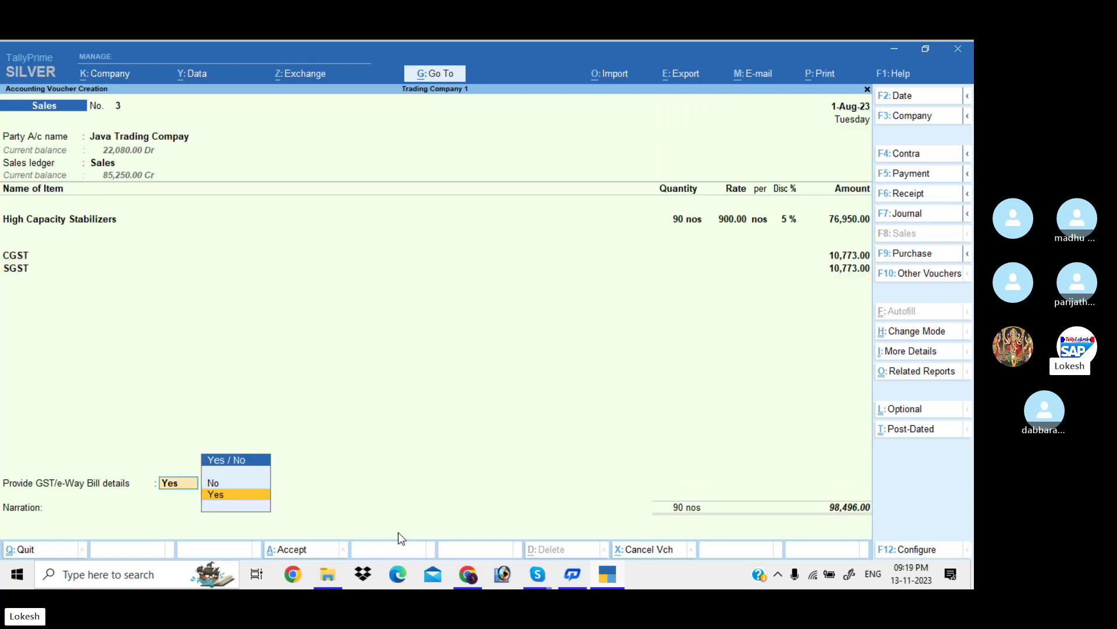
Set GST/e-Way Bill details to No and save the sales voucher without a narration, declining e-Way Bill generation.
key("n")
key("Return")
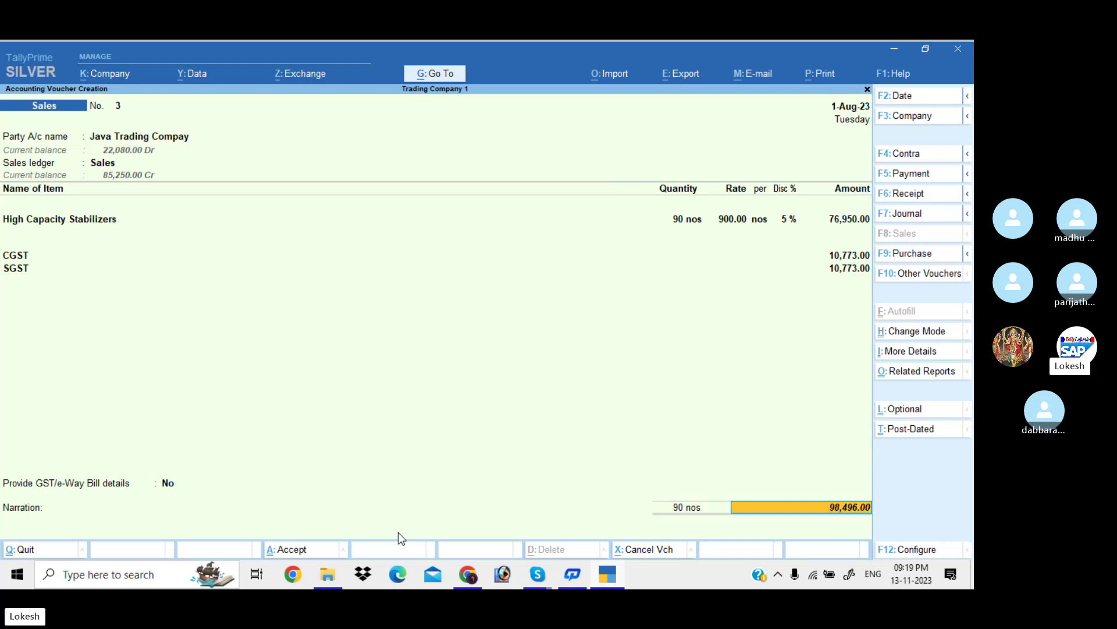
key("Return")
key("Return")
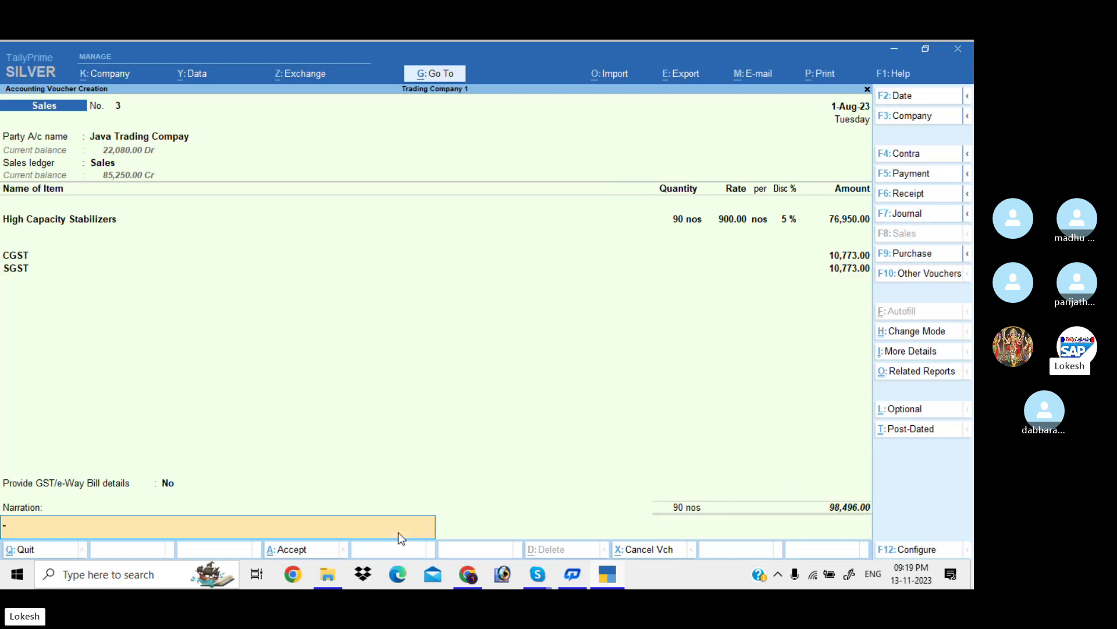
key("Return")
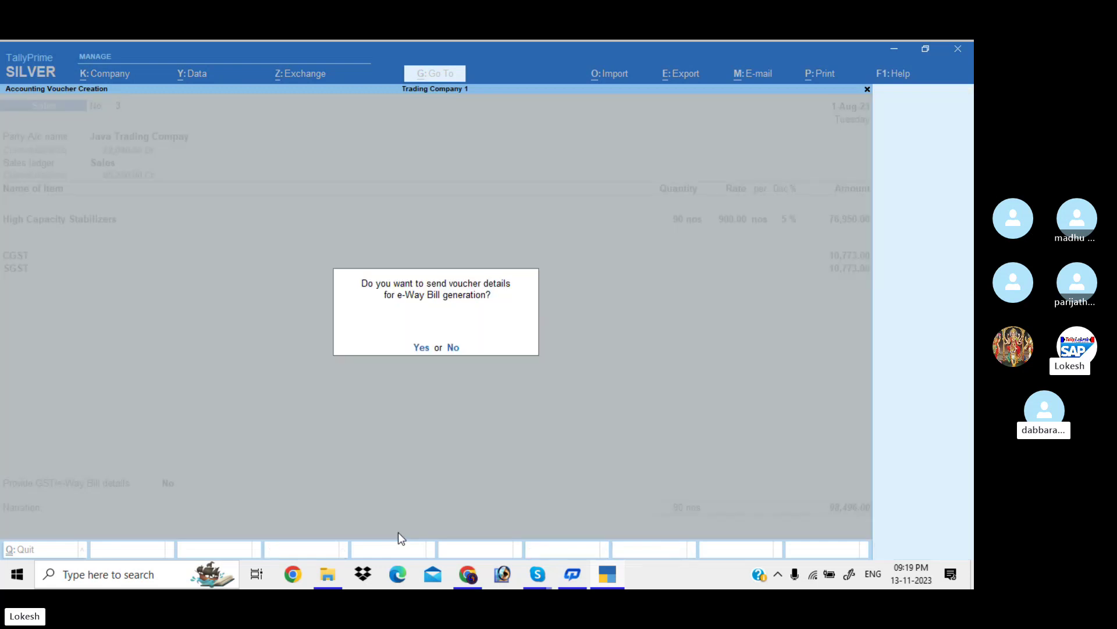
key("n")
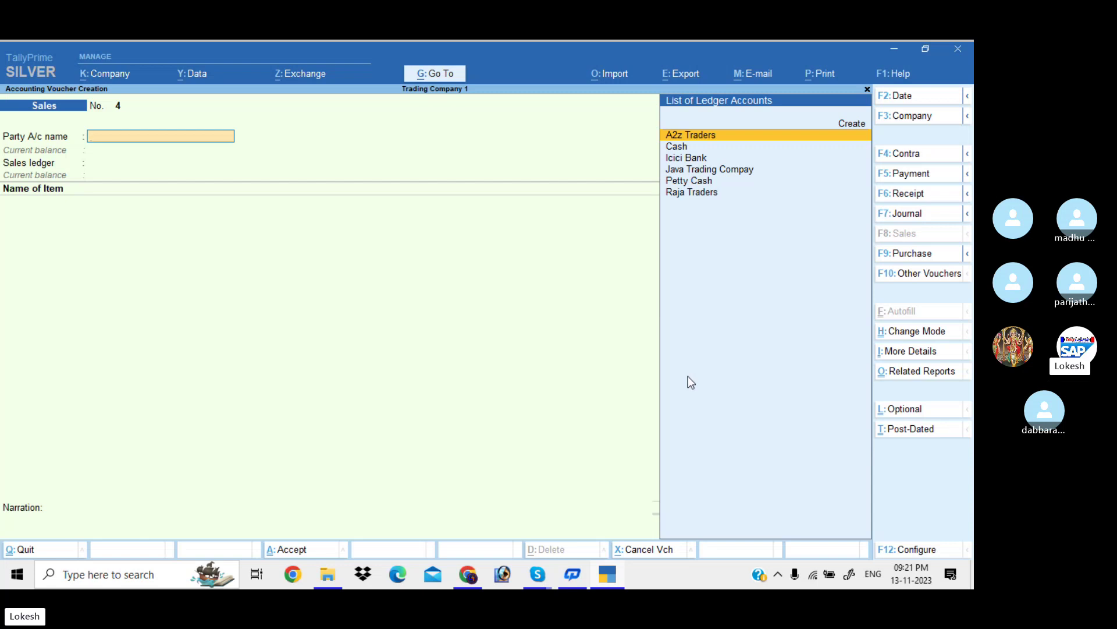
Change the voucher type from Sales to Debit Note.
left_click(931, 273)
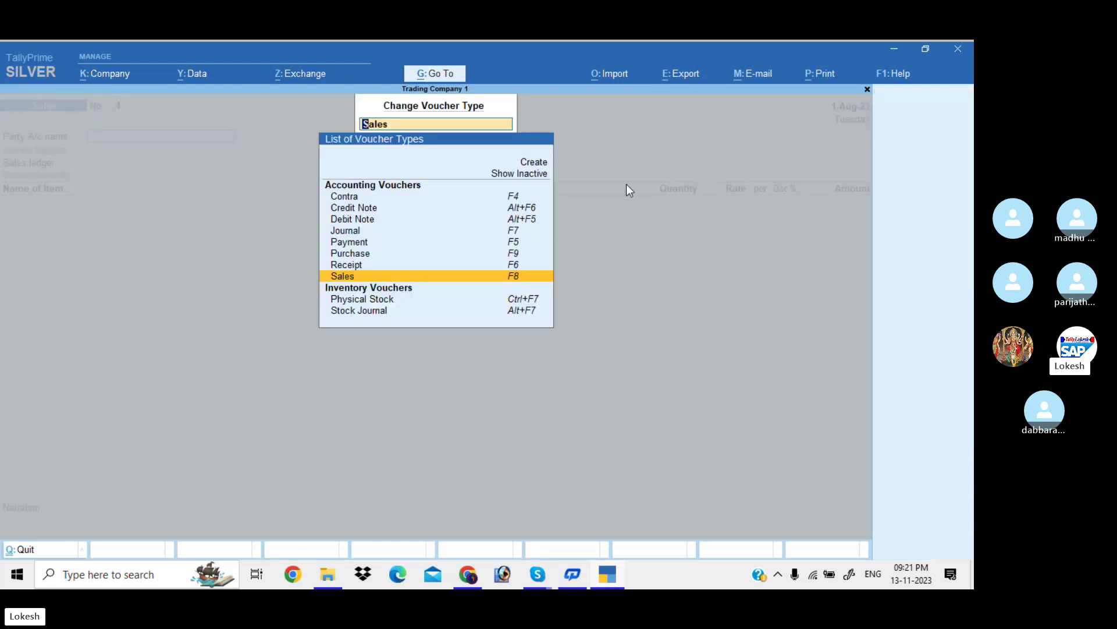
key("Up")
key("Up")
key("Up")
key("Up")
key("Up")
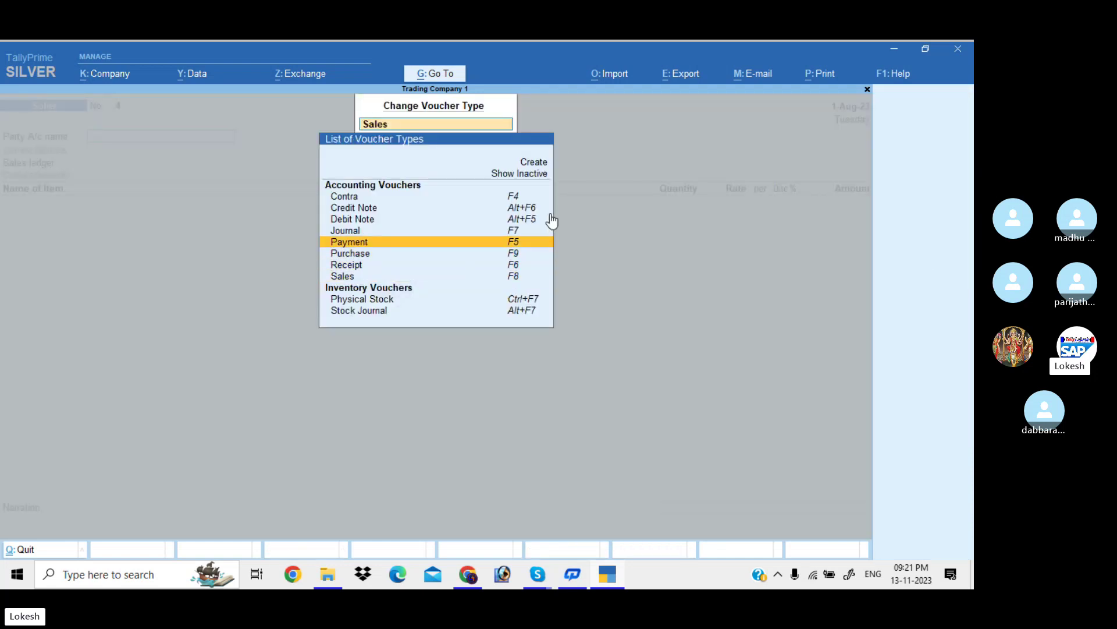
key("Return")
Set A2z Traders as the debit note's party, leave dispatch and invoice details blank, and use the Purchase ledger account.
key("Return")
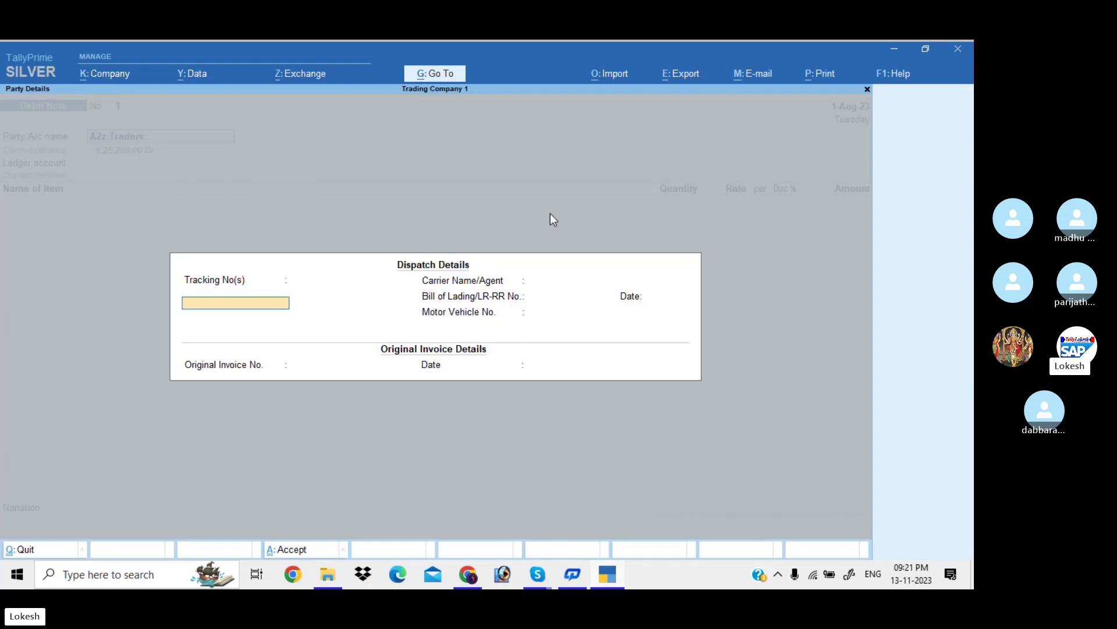
key("Return")
key("Return")
key("Return")
key("Return")
key("Return")
key("Return")
key("Return")
key("Return")
key("Return")
key("Return")
key("Return")
key("Return")
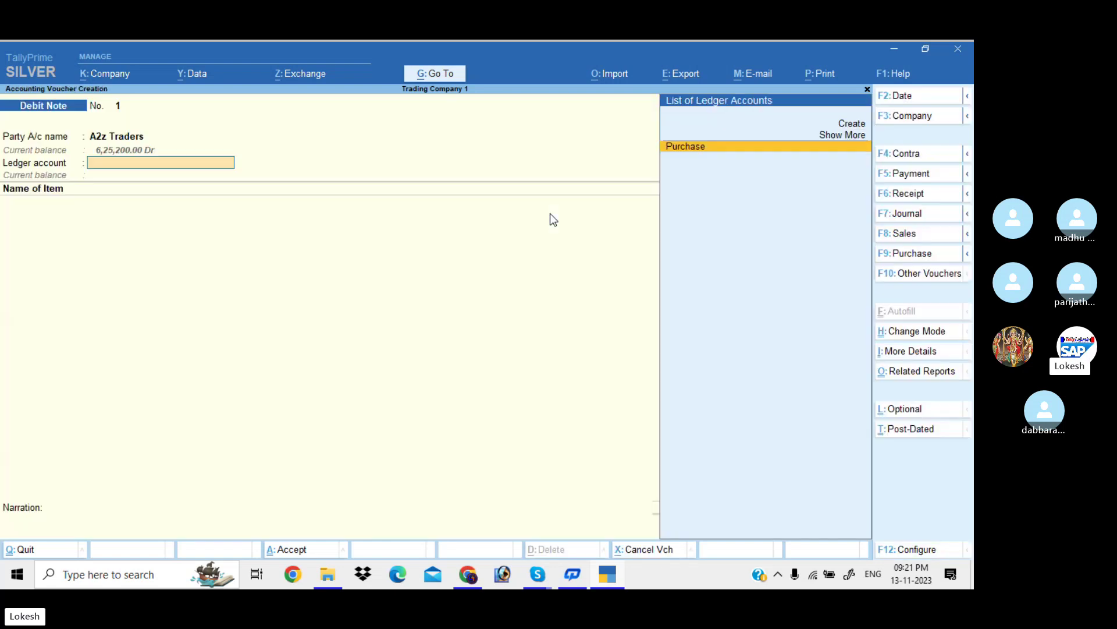
key("Return")
Add 10 Low Capacity Stabilizers to the debit note at a rate of 400 without discount, and end the item list.
key("Down")
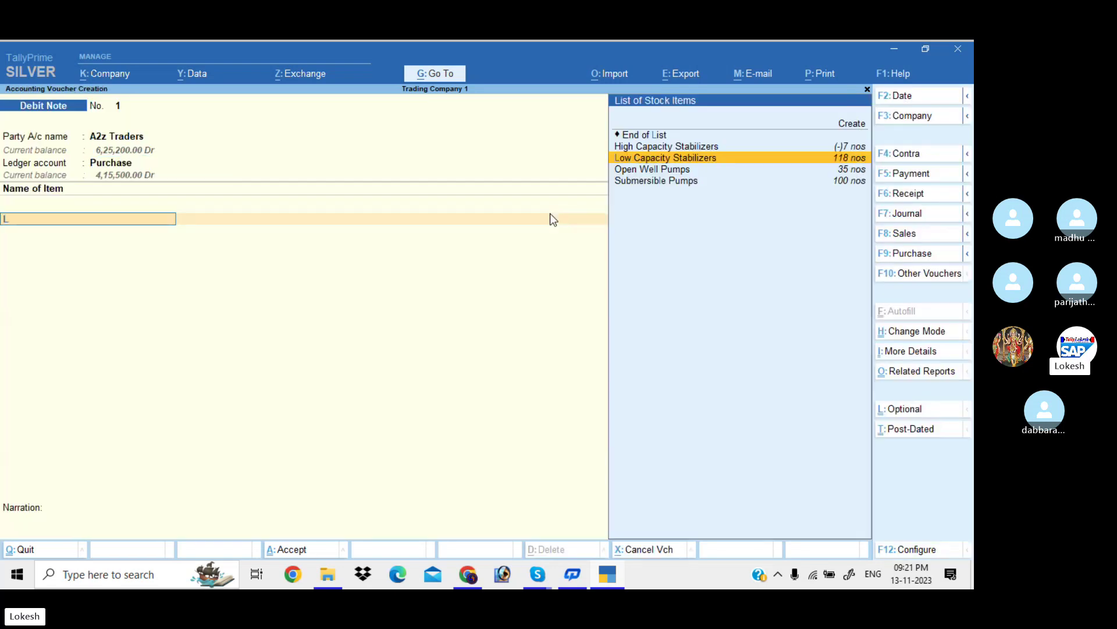
key("Return")
type("10")
key("Return")
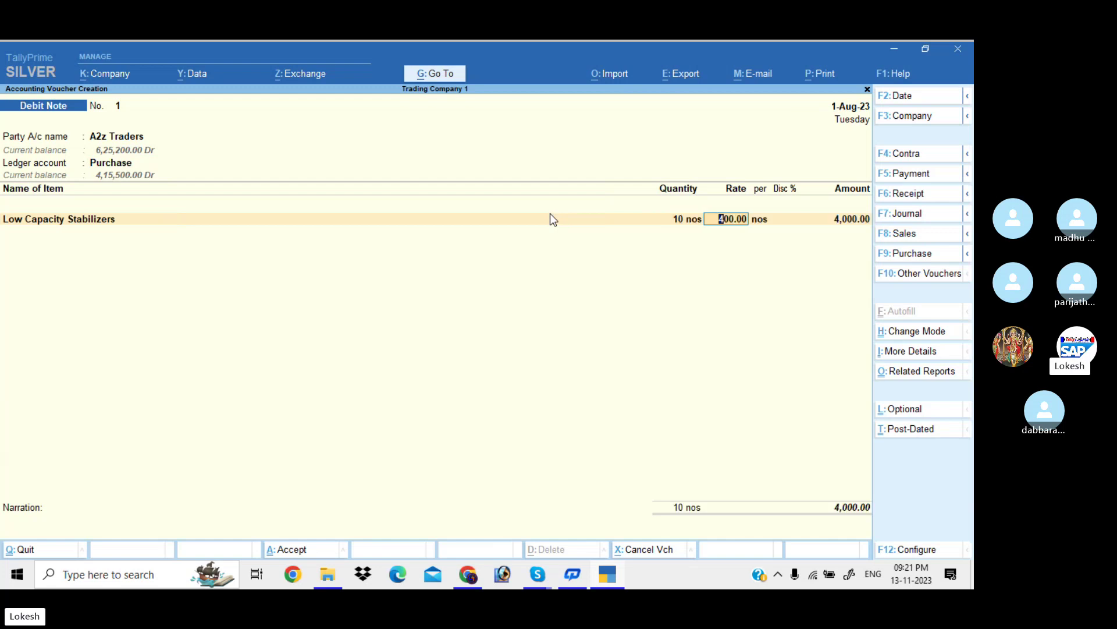
key("Return")
key("Return")
key("Return")
key("Return")
key("Return")
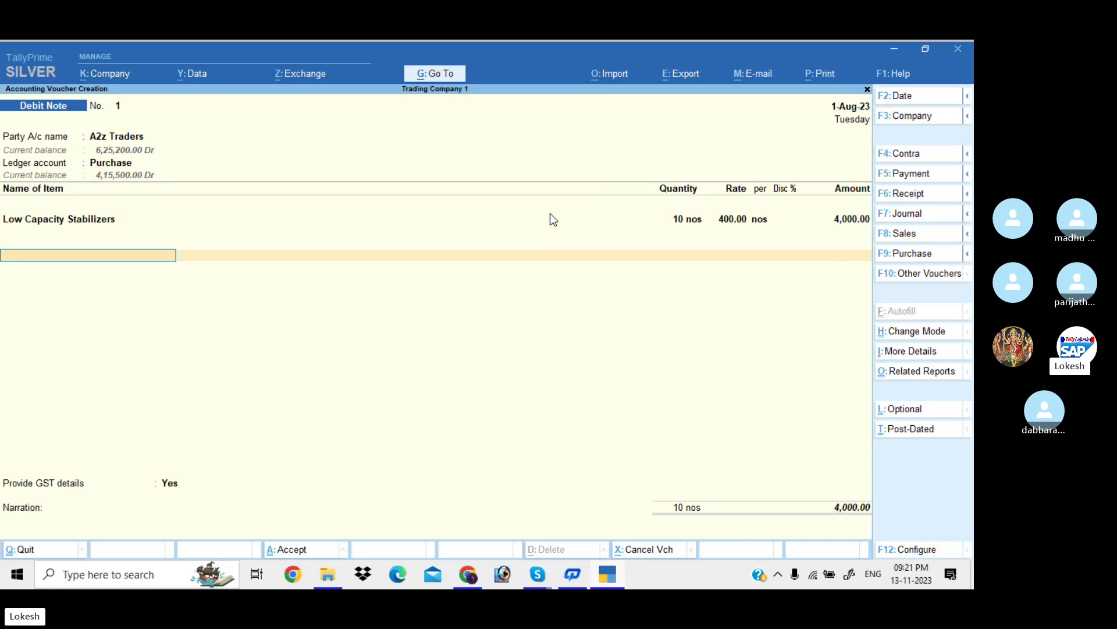
Add the CGST and SGST ledgers to the debit note with their calculated amounts and end the ledger list.
type("Cg")
key("Return")
key("Return")
type("Sg")
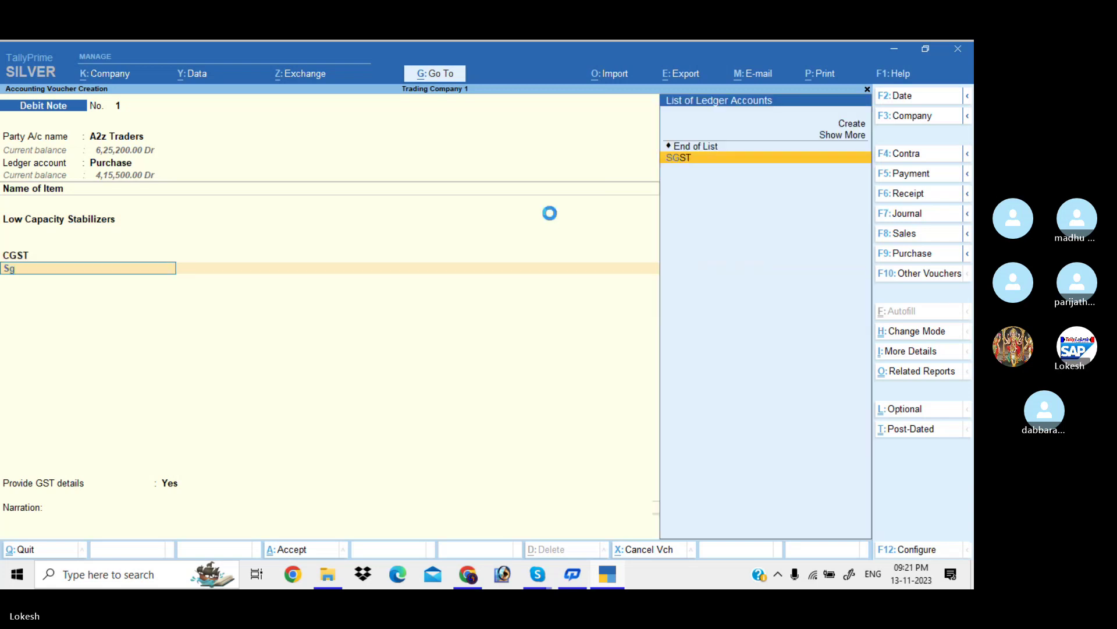
key("Return")
key("Return")
key("Return")
Set the debit note's GST details to No and save the voucher without a narration.
type("n")
key("Return")
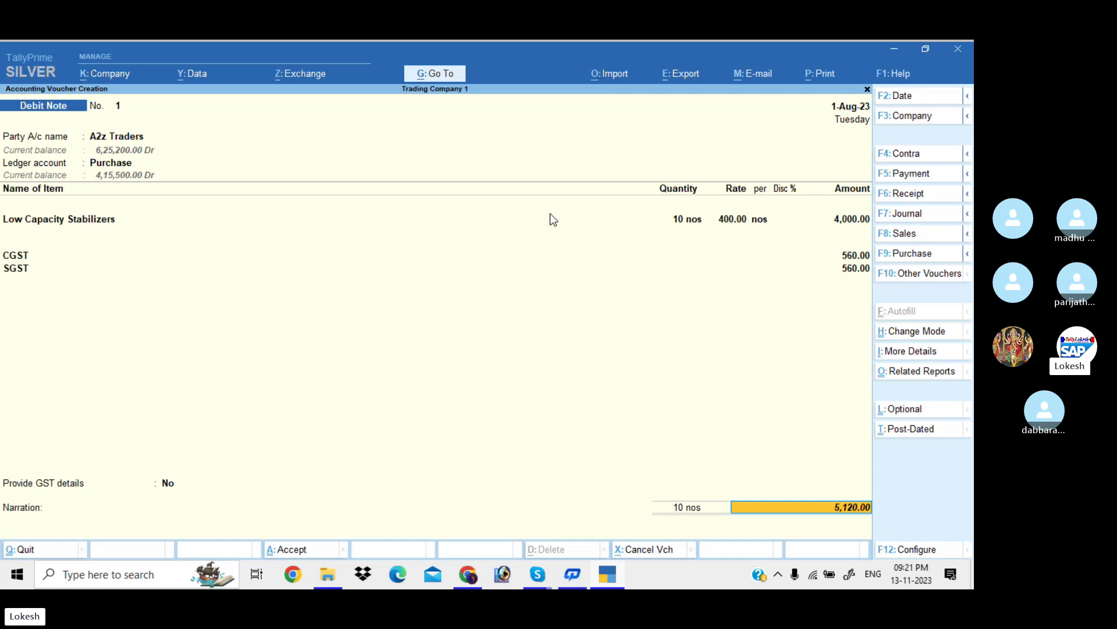
key("Return")
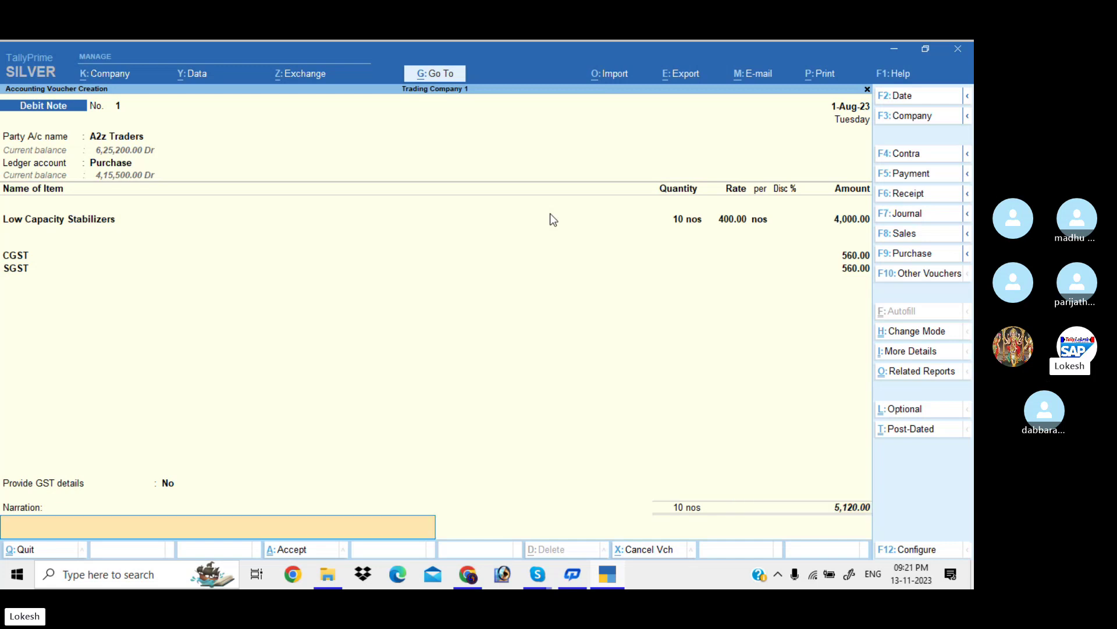
key("Return")
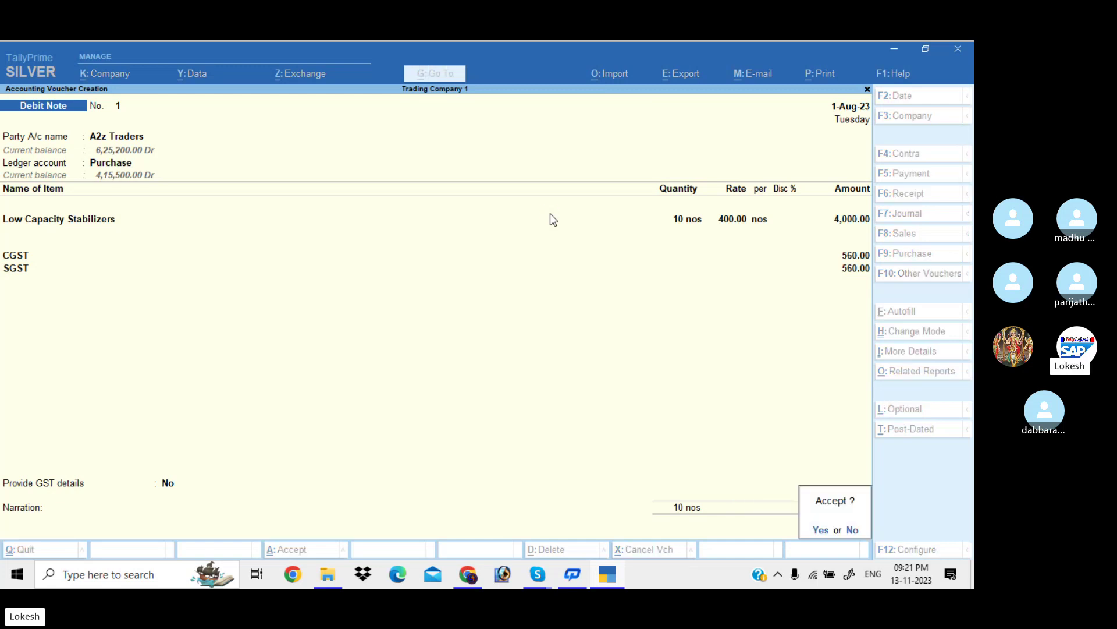
key("Return")
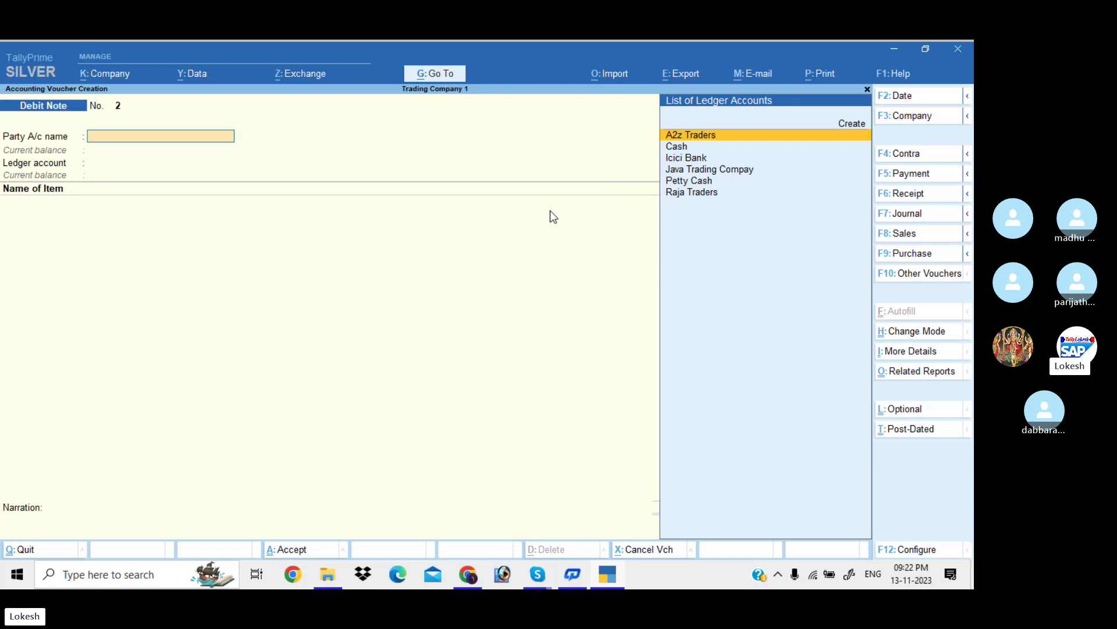
Change the voucher type from Debit Note to Credit Note.
left_click(935, 274)
key("Up")
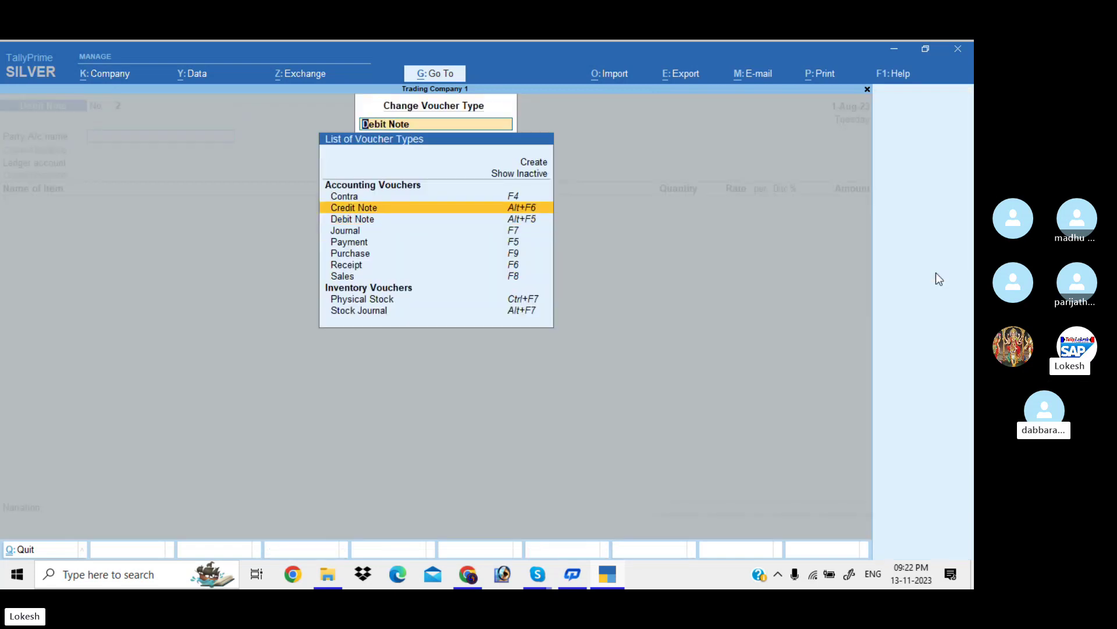
key("Return")
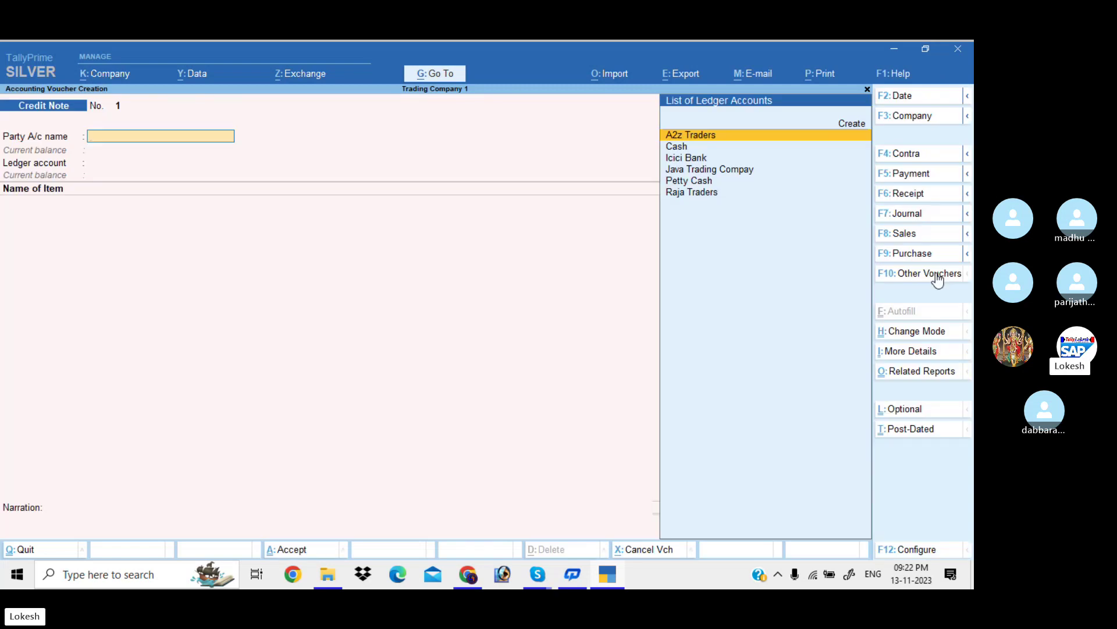
Set Java Trading Compay as the credit note's party and Sales as its ledger account, leaving the receipt and party details at their defaults.
type("j")
key("Return")
key("Return")
key("Return")
key("Return")
key("Return")
key("Return")
key("Return")
key("Return")
key("Return")
key("Return")
key("Return")
key("Return")
key("Return")
key("Return")
key("Return")
key("Return")
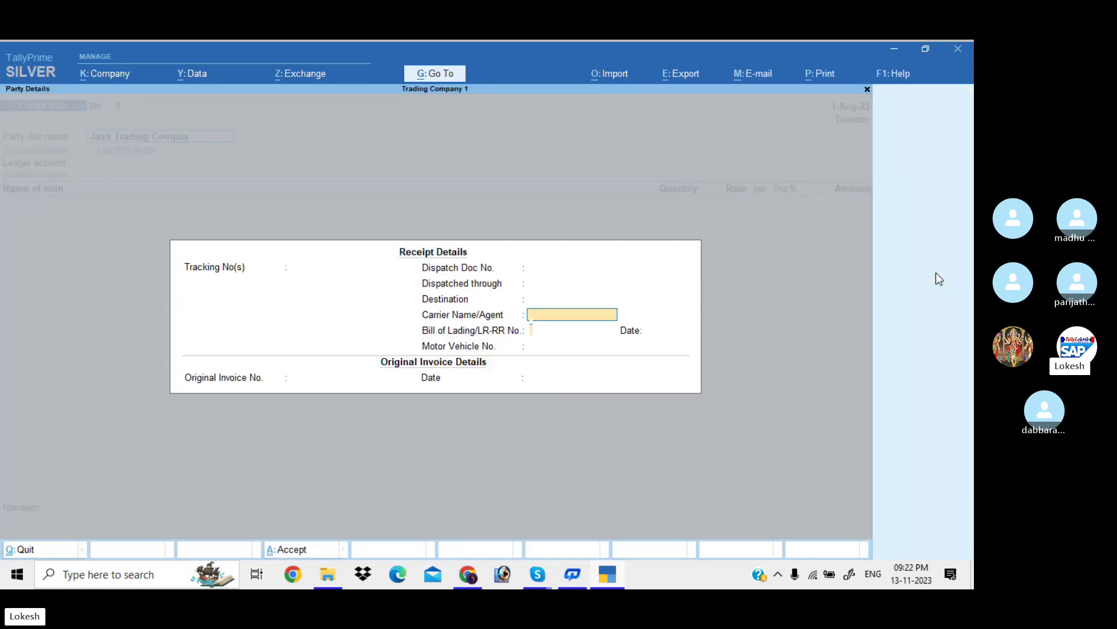
key("Return")
key("Return")
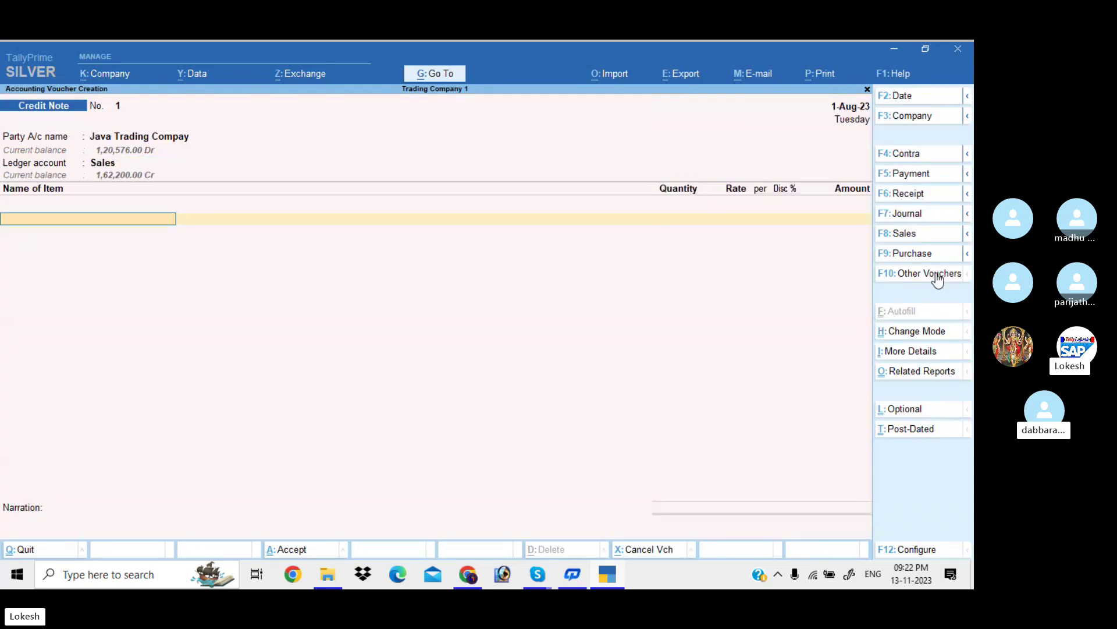
Add 15 High Capacity Stabilizers to the credit note at a rate of 700 without discount.
key("Return")
type("15")
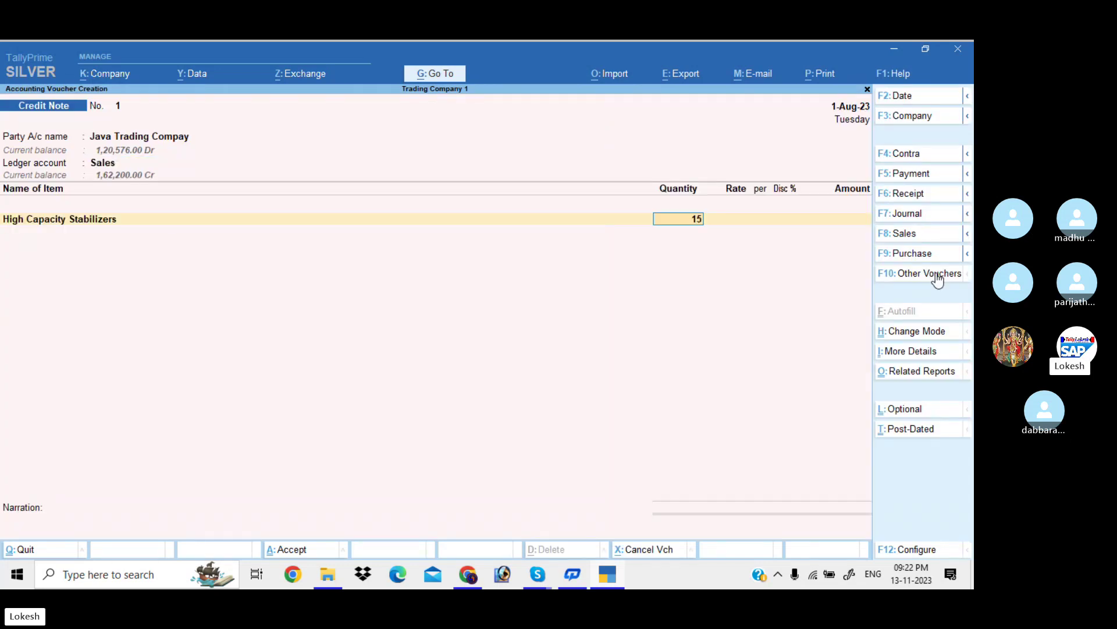
key("Return")
type("700")
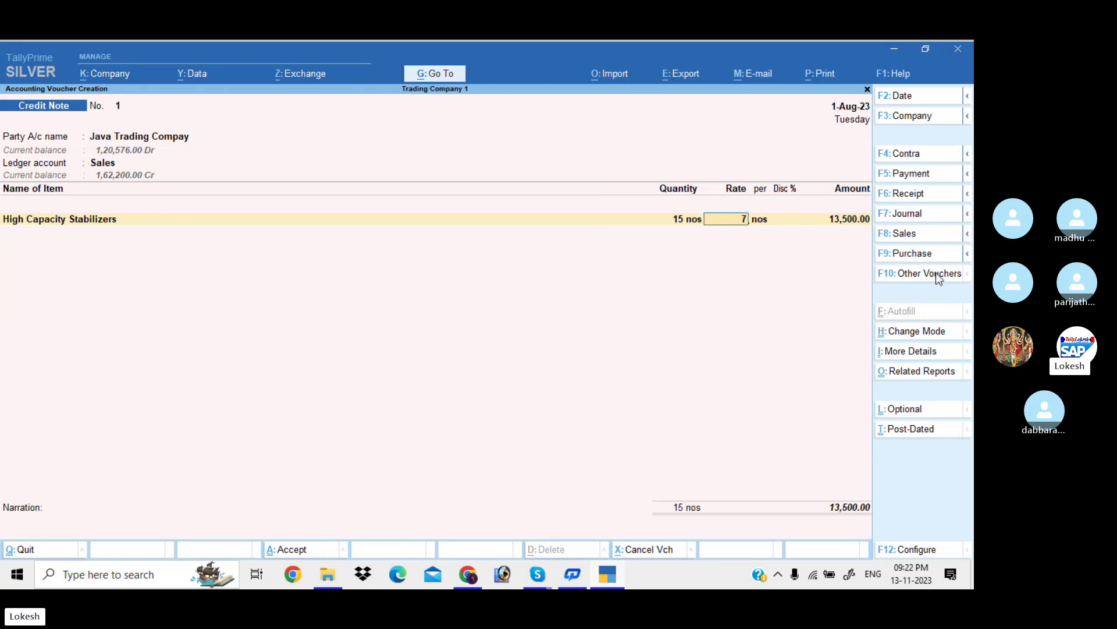
key("Return")
key("Return")
key("Return")
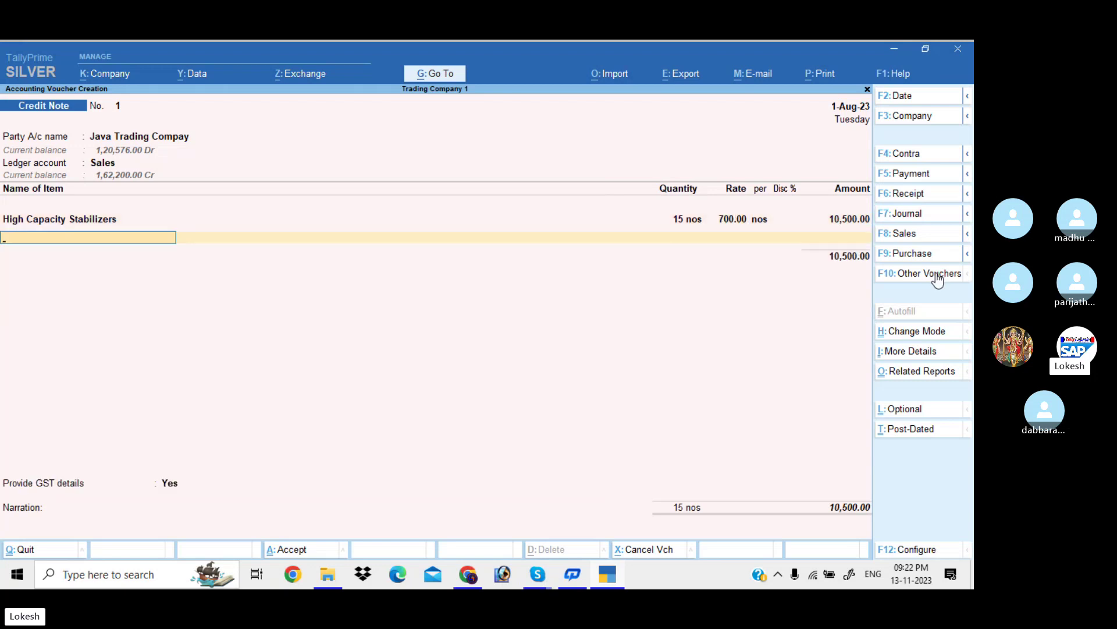
Add 10 Submersible Pumps to the credit note at a rate of 2,300 without discount.
type("S")
key("Return")
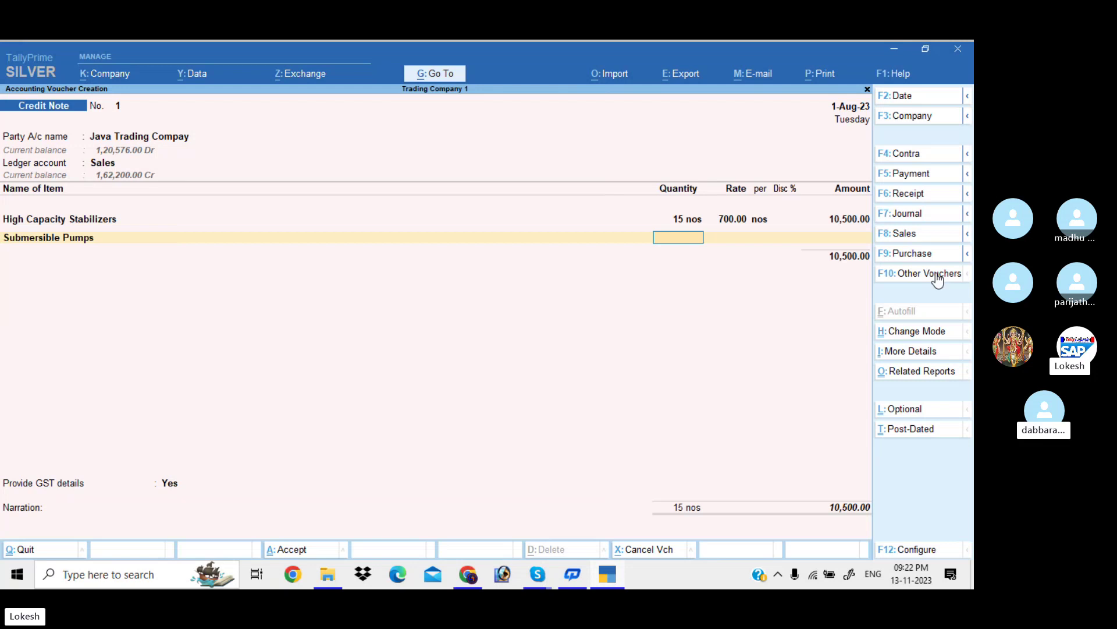
type("10")
key("Return")
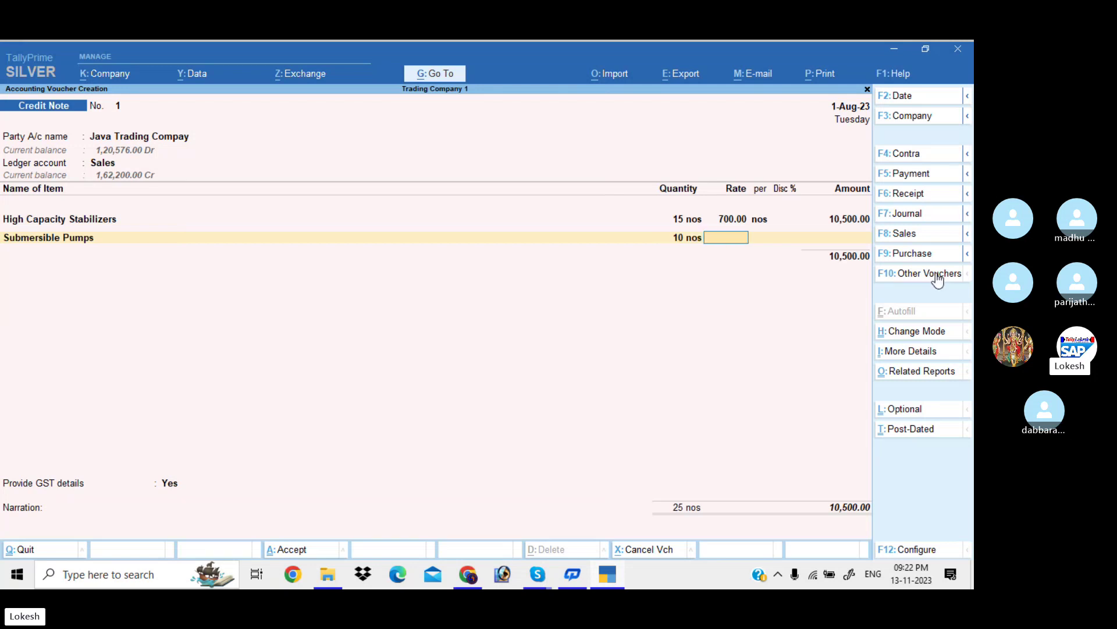
type("2,300")
key("Return")
key("Return")
key("Return")
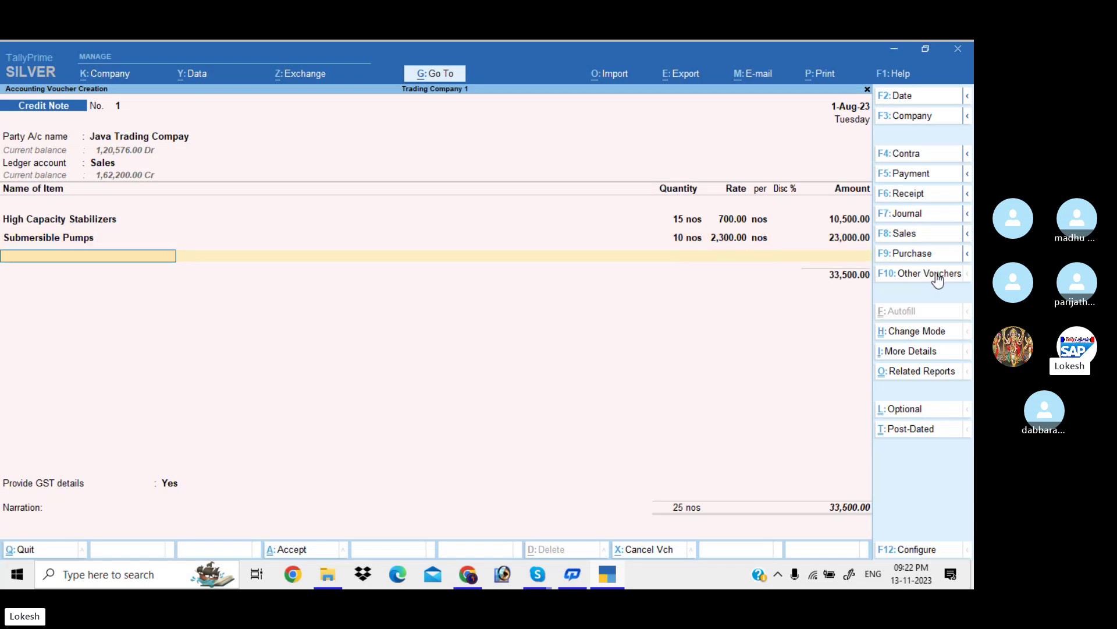
End the item list and add the CGST and SGST ledgers to the credit note with their calculated amounts.
key("Return")
type("Cg")
key("Return")
key("Return")
type("S")
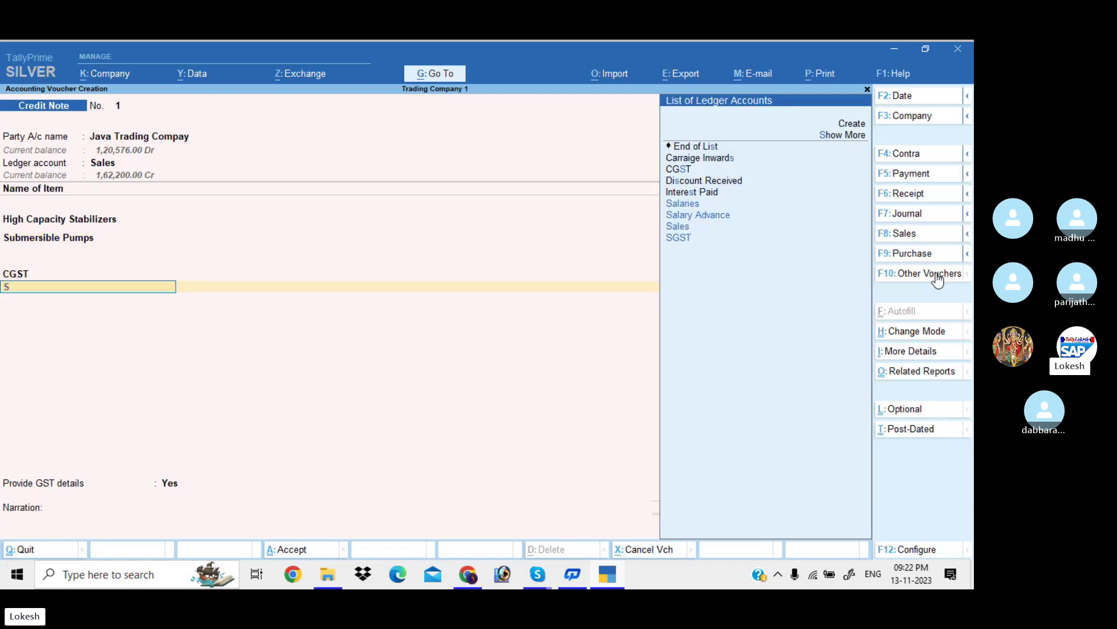
type("g")
key("Return")
key("Return")
key("Return")
Set the credit note's GST details to No and save the voucher without a narration.
key("n")
key("Return")
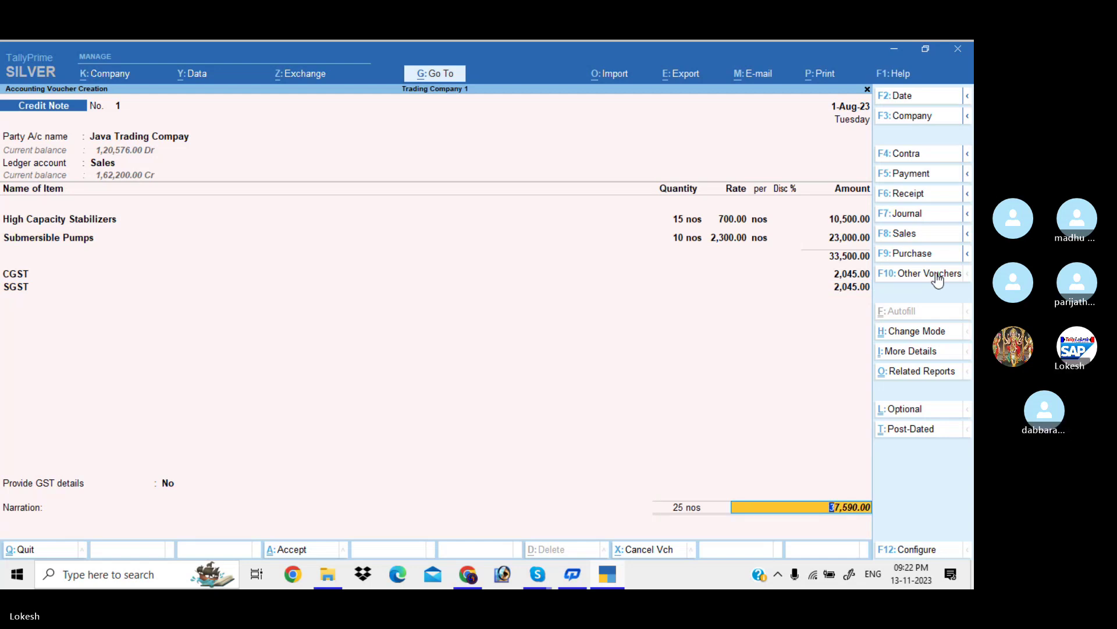
key("Return")
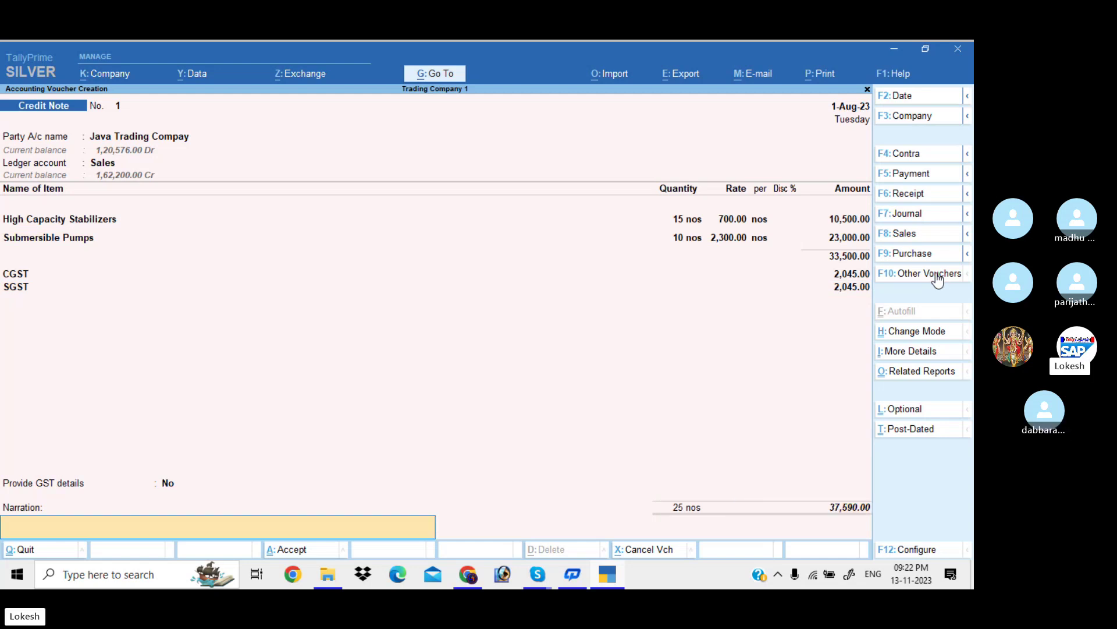
key("Return")
key("Return")
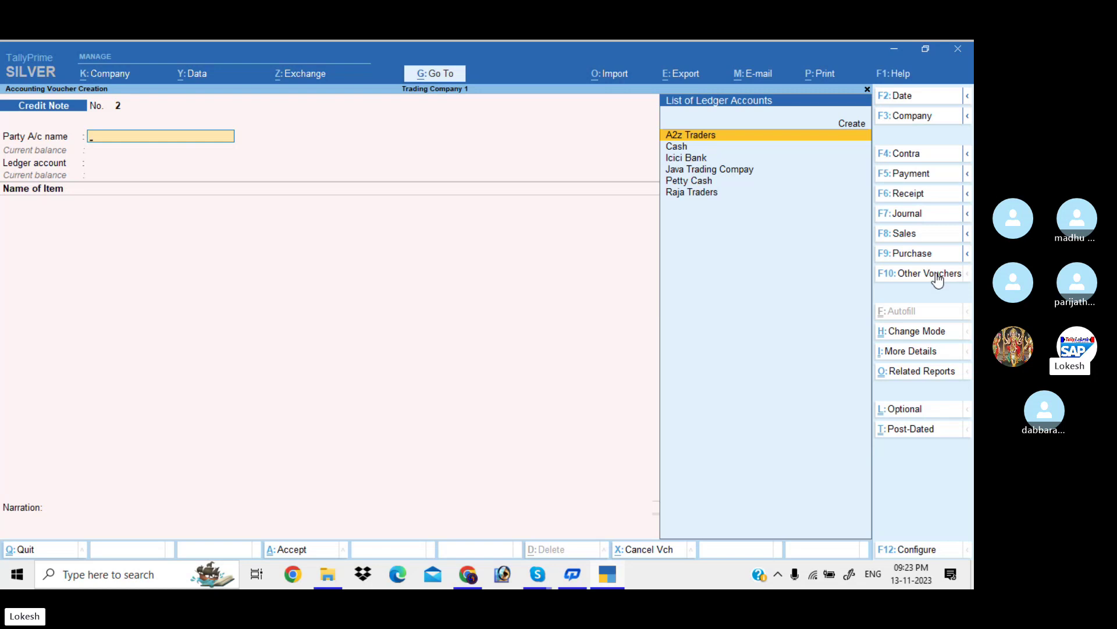
Create a Rent ledger under Indirect Expenses from a new journal voucher and debit it with 3,500.
left_click(926, 220)
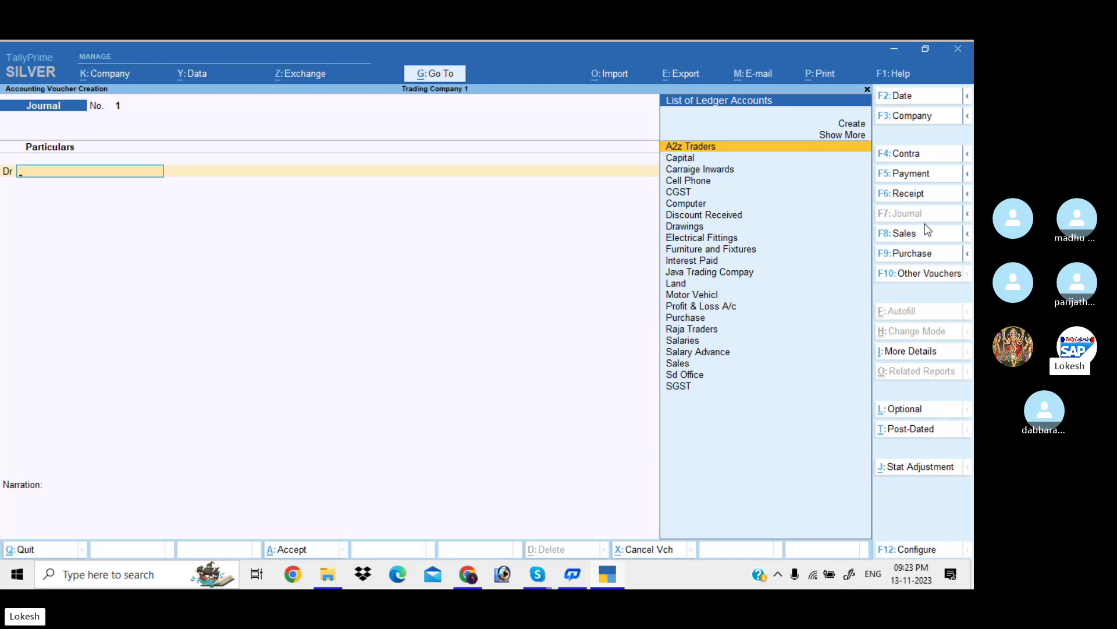
type("Re")
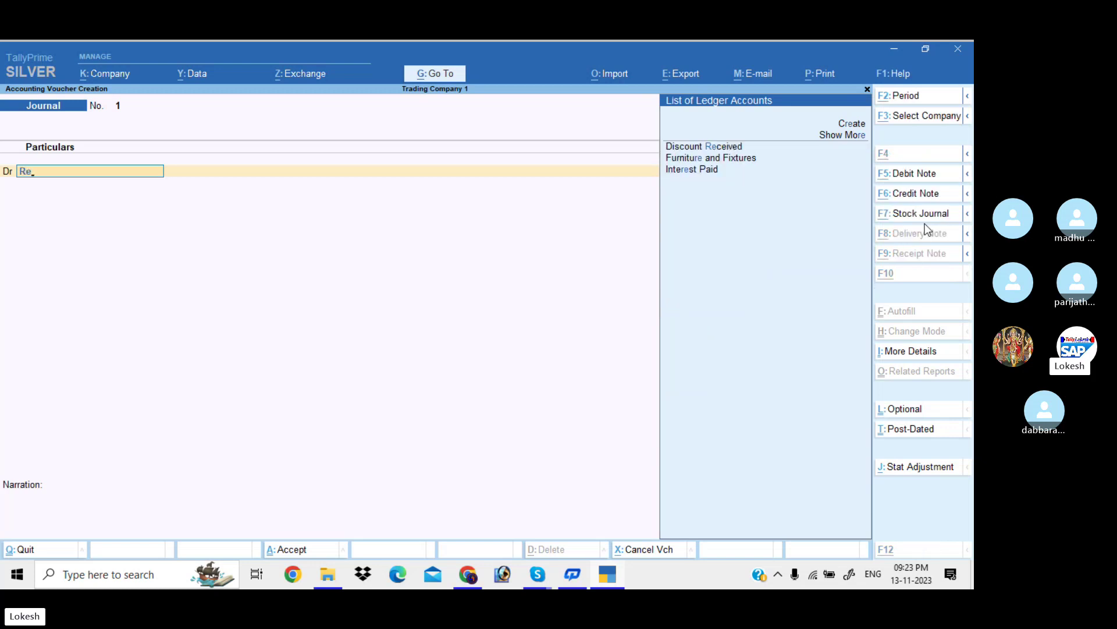
key("alt+c")
type("Rent")
key("Return")
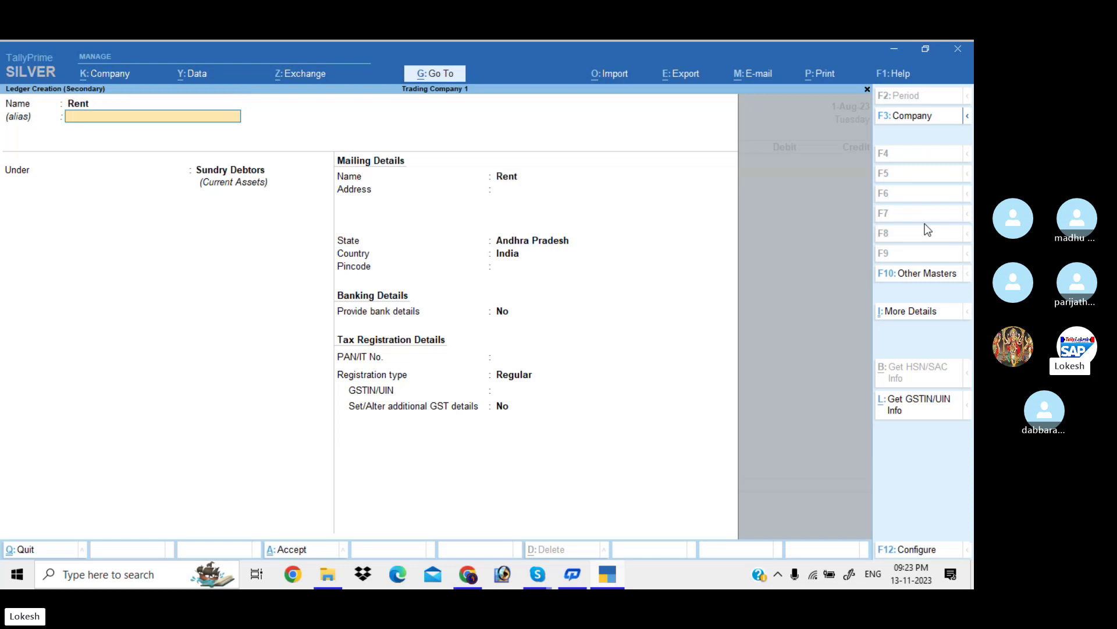
type("Ind")
key("Return")
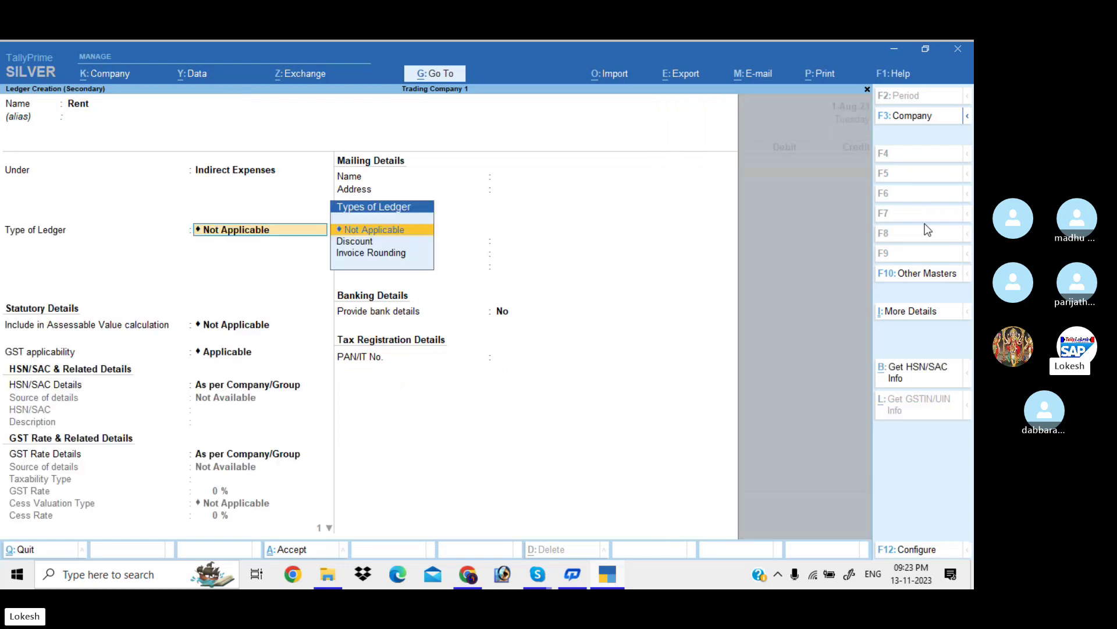
key("ctrl+a")
type("3")
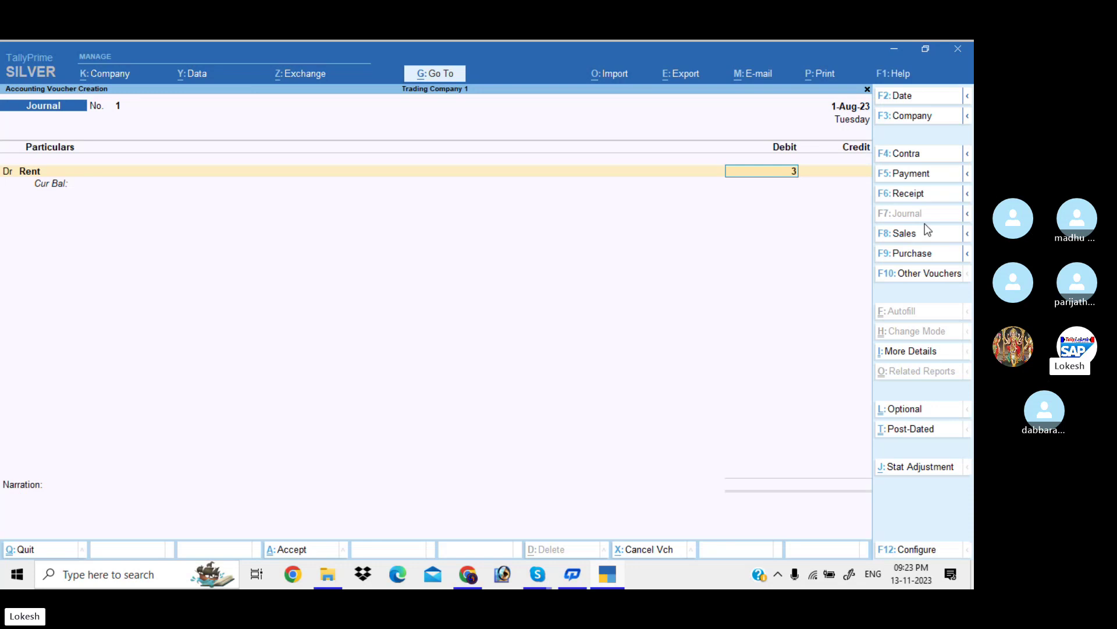
type("500")
key("Return")
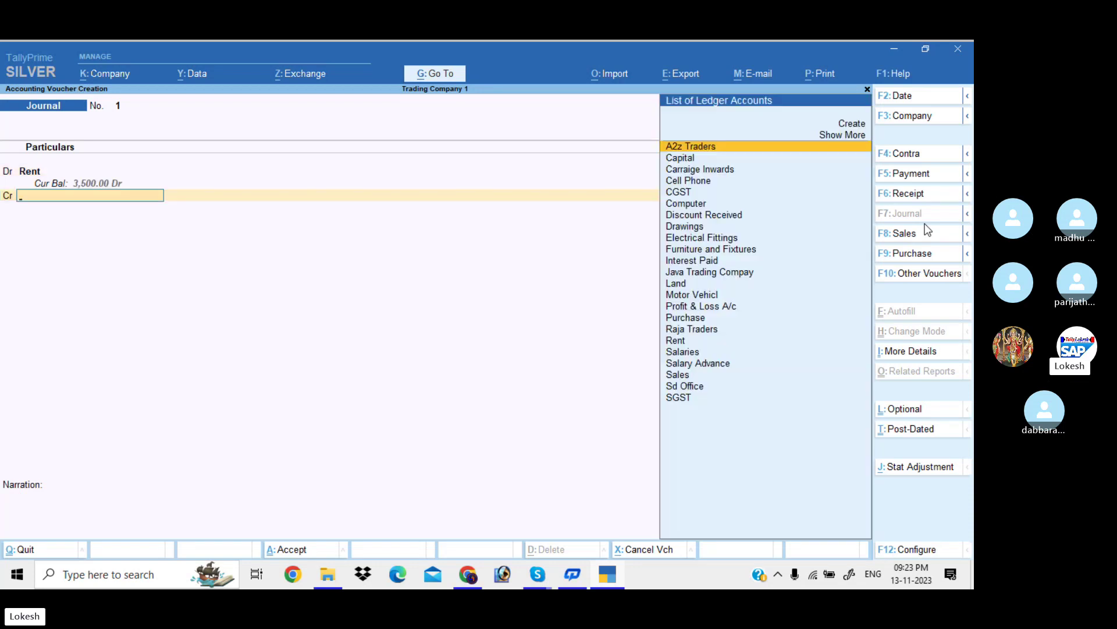
Create a Rent Payable ledger under Provisions for the credit line and save the rent journal without a narration.
key("alt+c")
type("Rent")
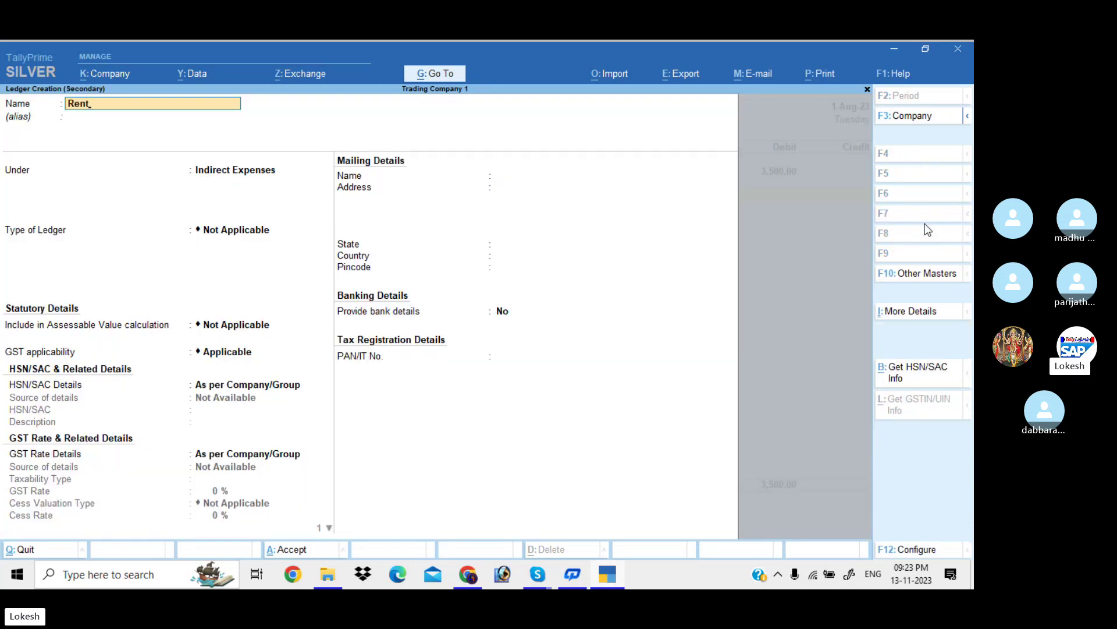
type(" Payable")
key("Return")
type("Pr")
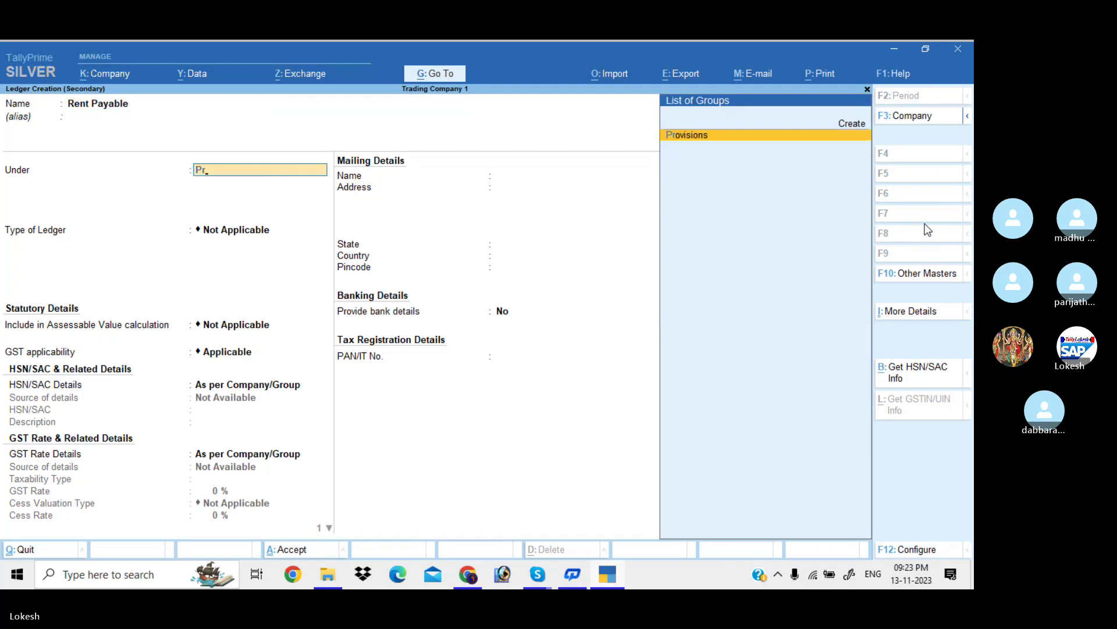
key("Return")
key("ctrl+a")
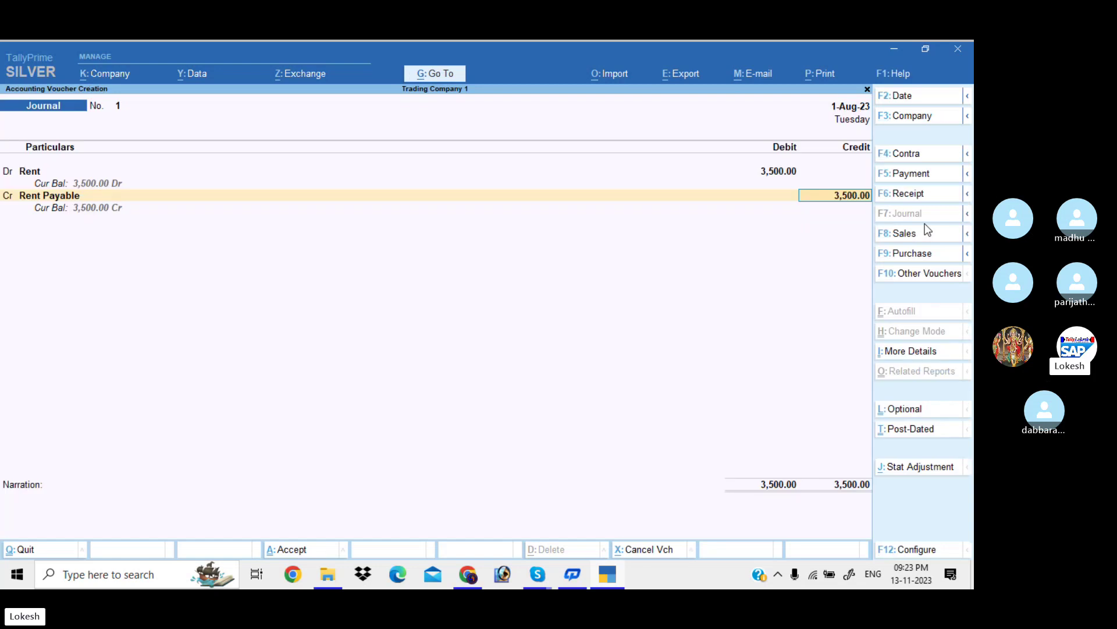
key("ctrl+a")
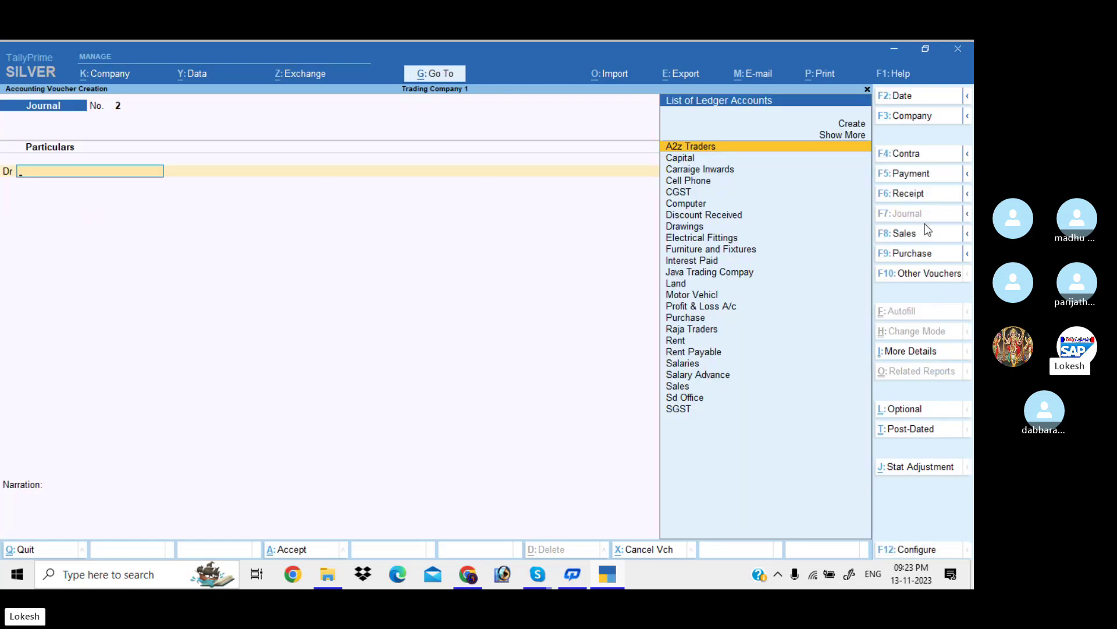
Debit the Salaries ledger with 11,500 in the next journal voucher.
type("Sal")
key("Return")
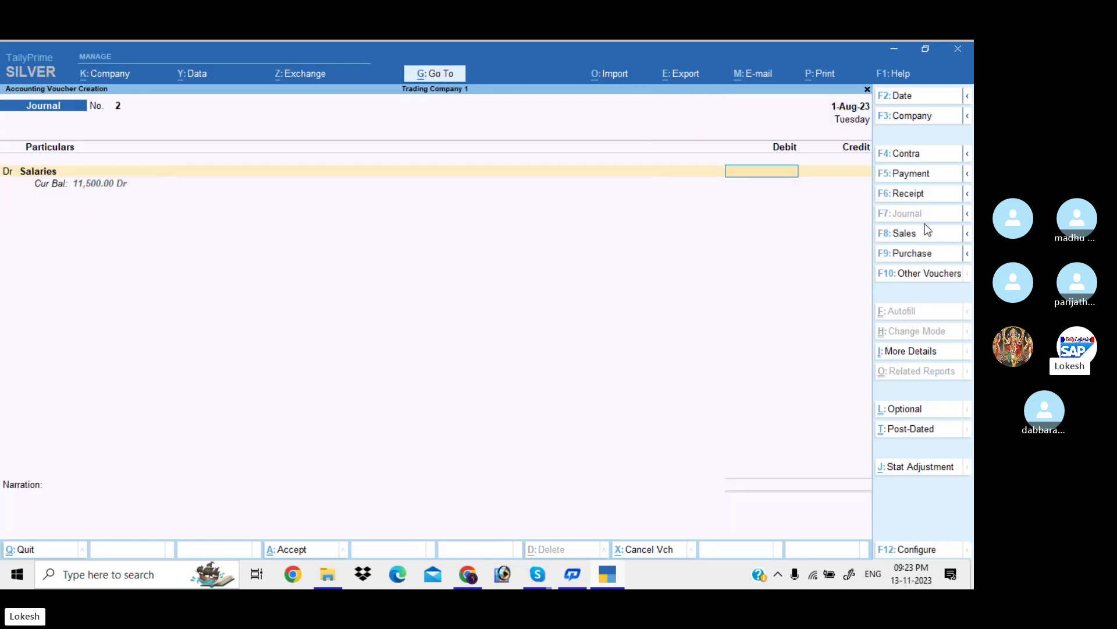
type("11500")
key("Return")
Create a Salary Payable ledger under Provisions for the credit line and save the salary journal without a narration.
type("Sa")
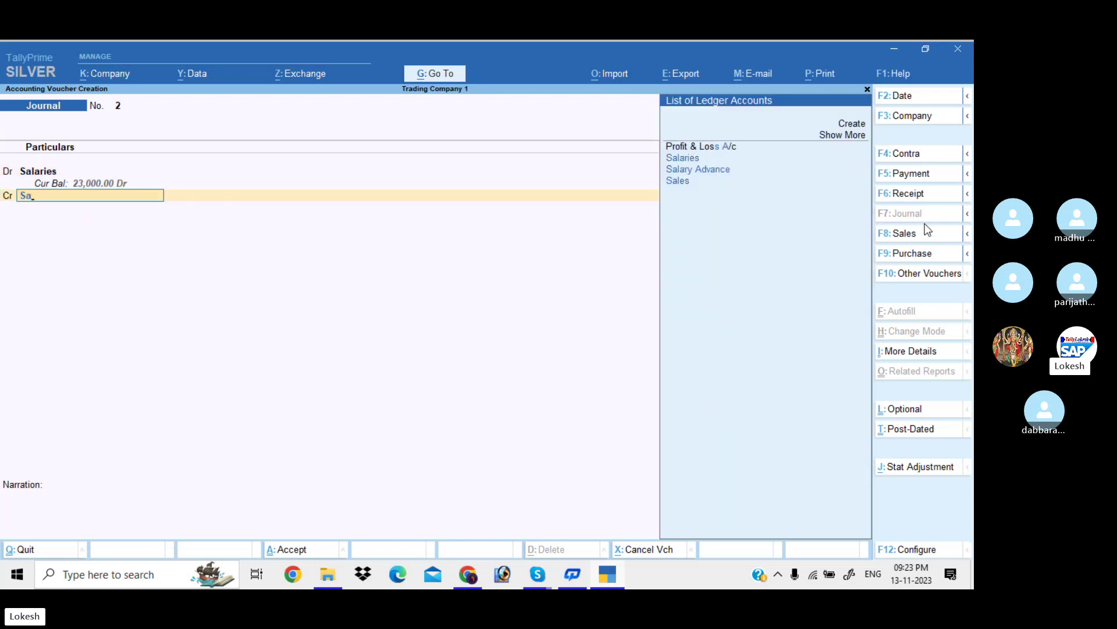
key("alt+c")
type("Sal")
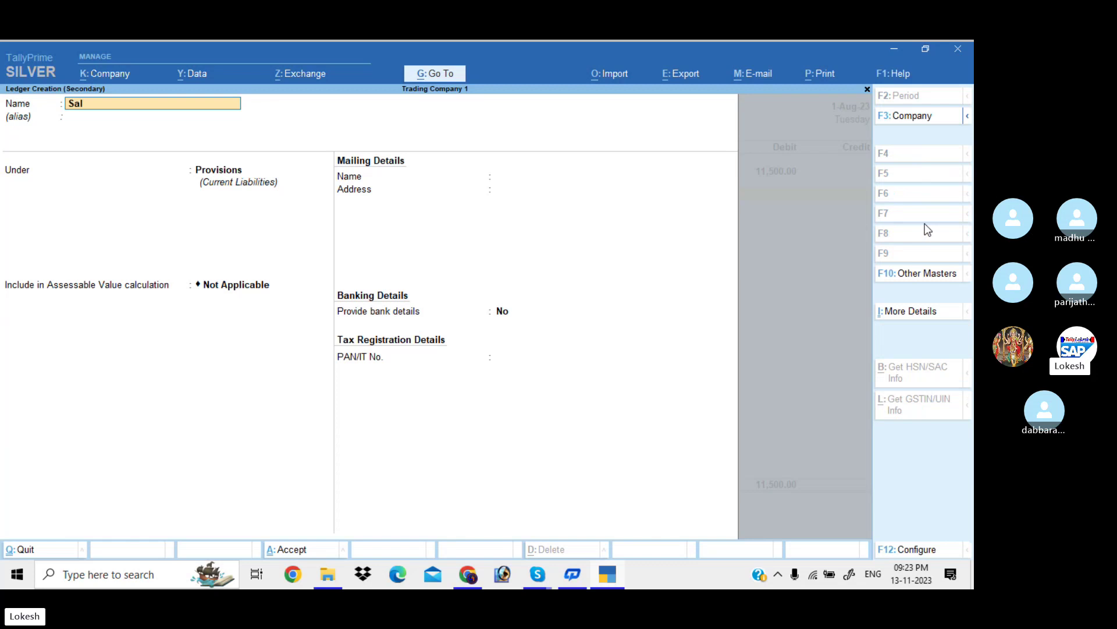
type("ary Payable")
key("Return")
key("Return")
key("ctrl+a")
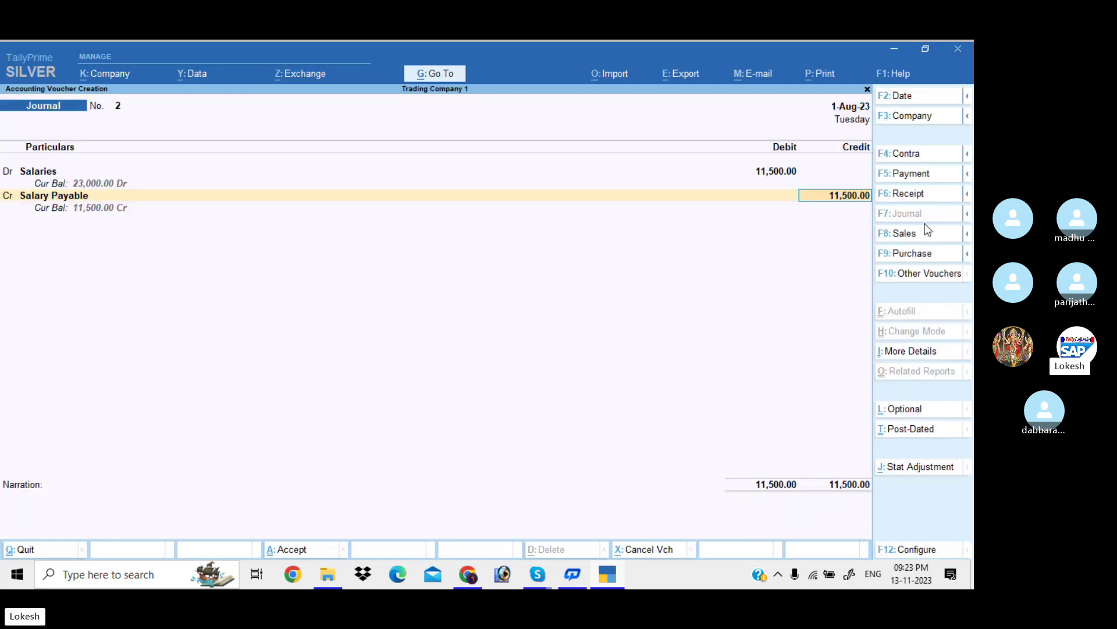
key("ctrl+a")
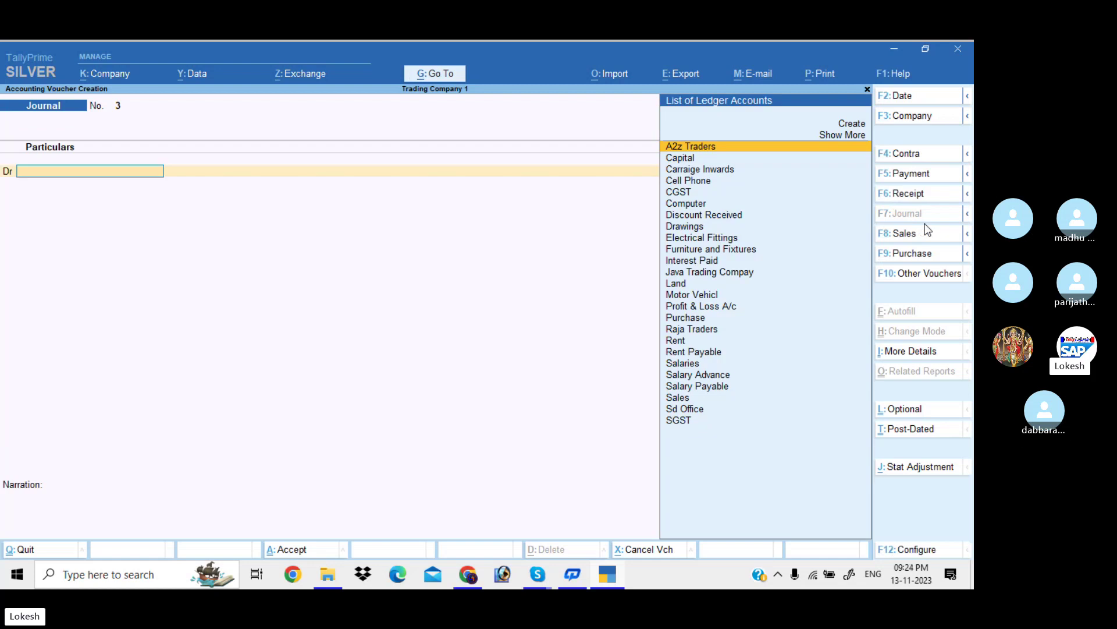
Create an Electricity Exp ledger under Indirect Expenses from the next journal voucher and debit it with 500.
type("el")
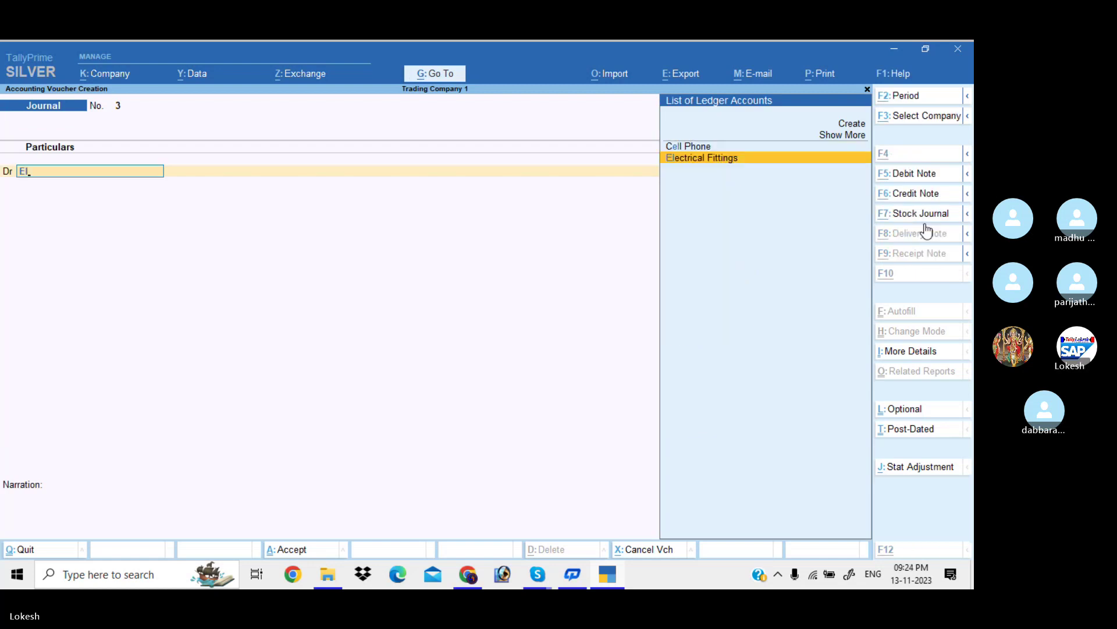
key("alt+c")
type("Electr")
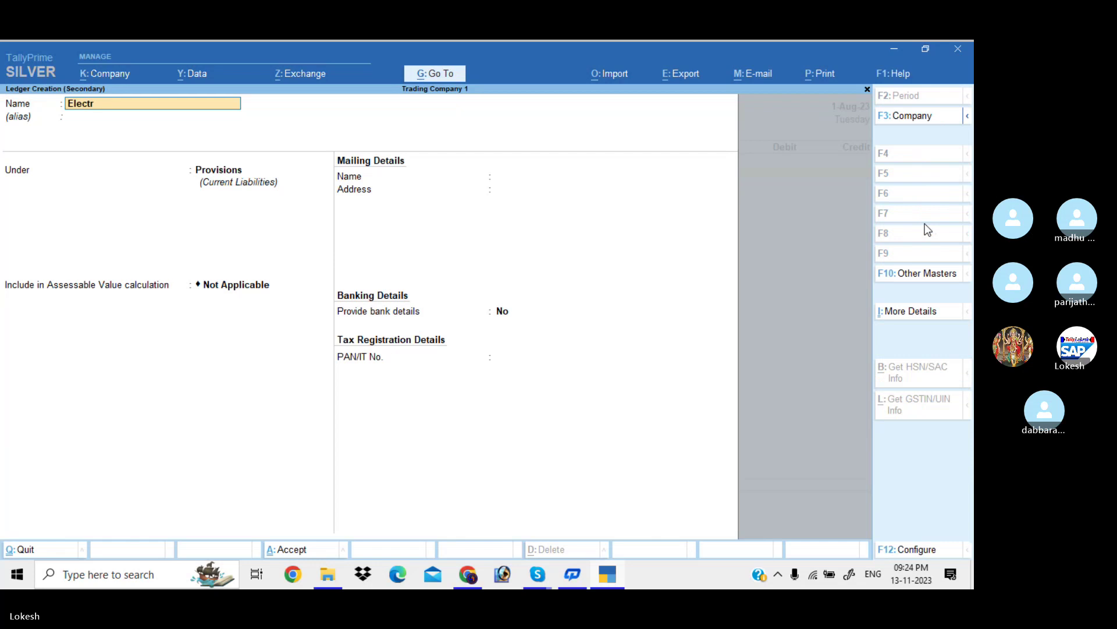
type("icity Exp")
key("Return")
key("Return")
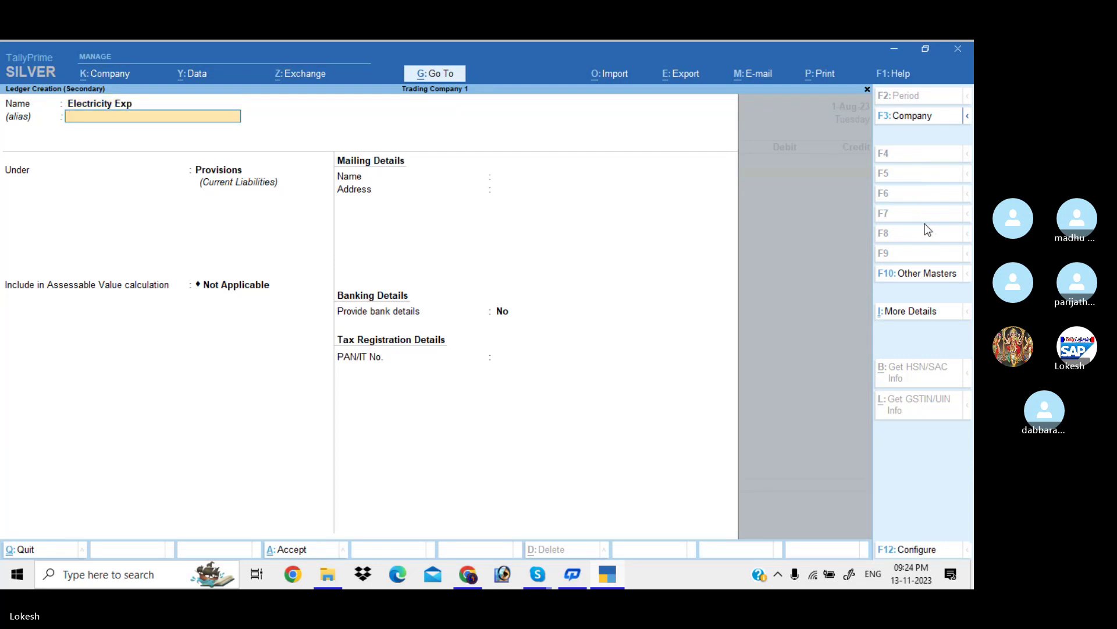
type("ind")
key("Down")
key("Down")
key("Return")
key("Return")
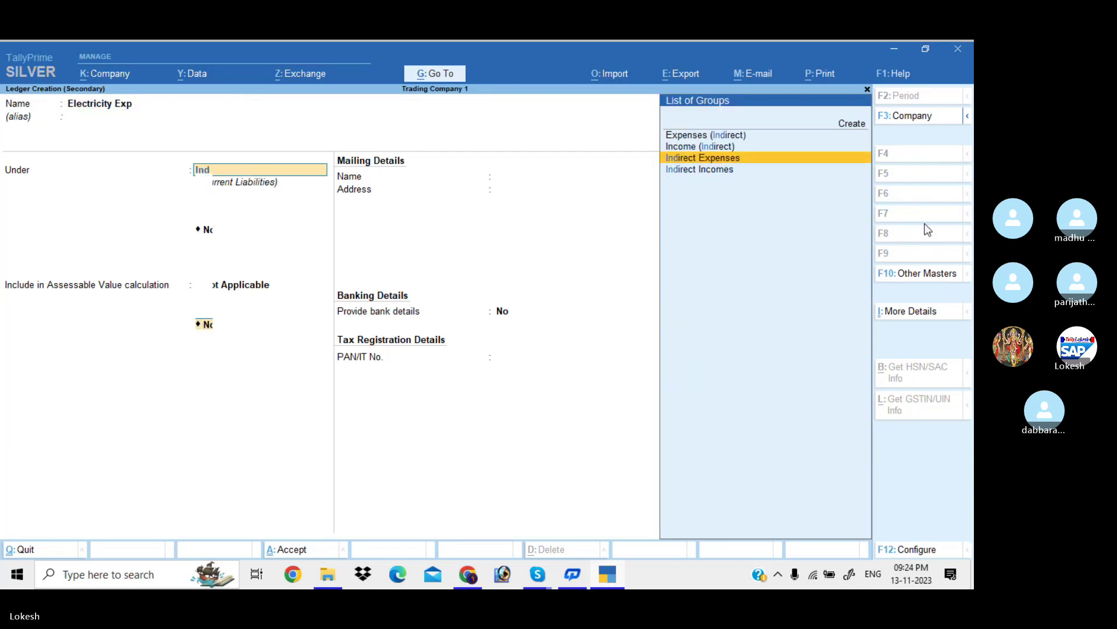
key("ctrl+a")
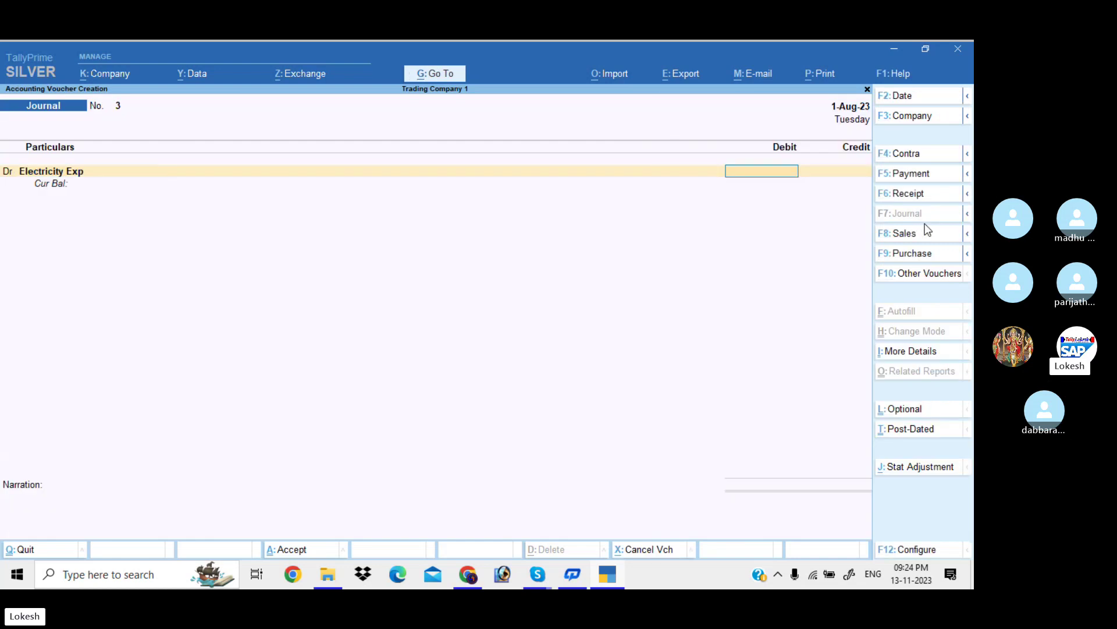
type("500")
key("Return")
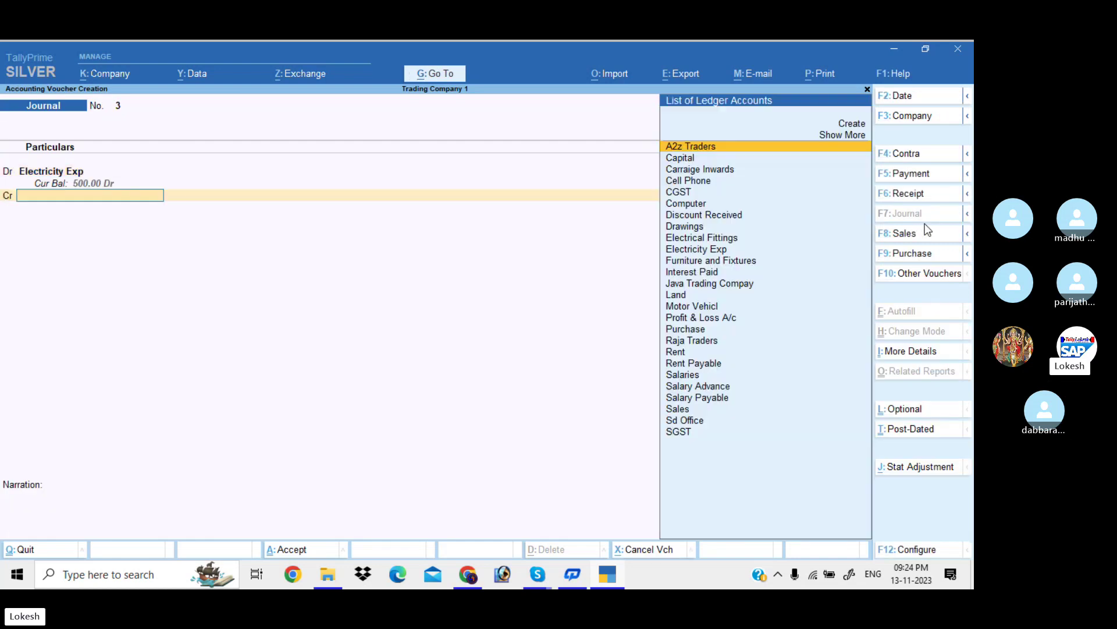
Create an Electricity Exp Payable ledger under Provisions for the credit line and save the electricity journal without a narration.
key("alt+c")
type("Elec")
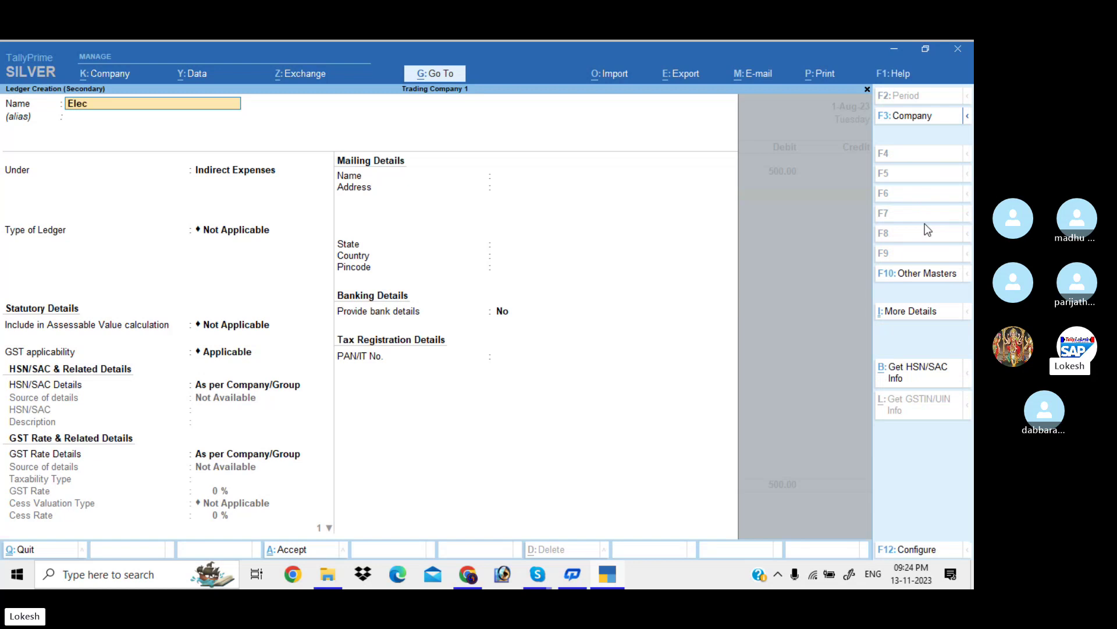
type("tricity exp Payable")
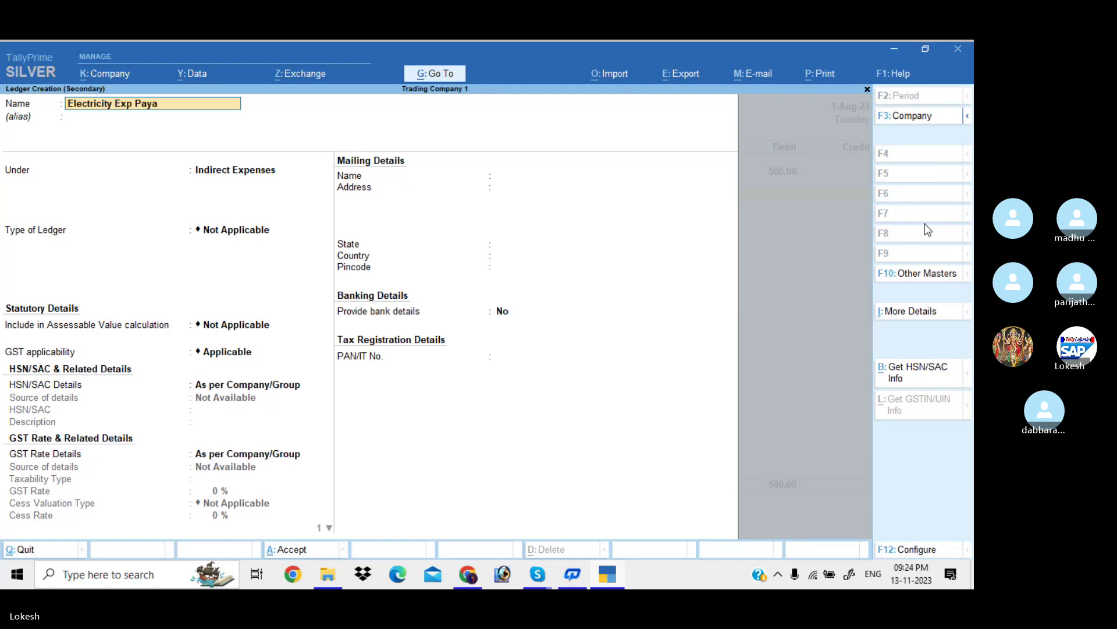
key("Return")
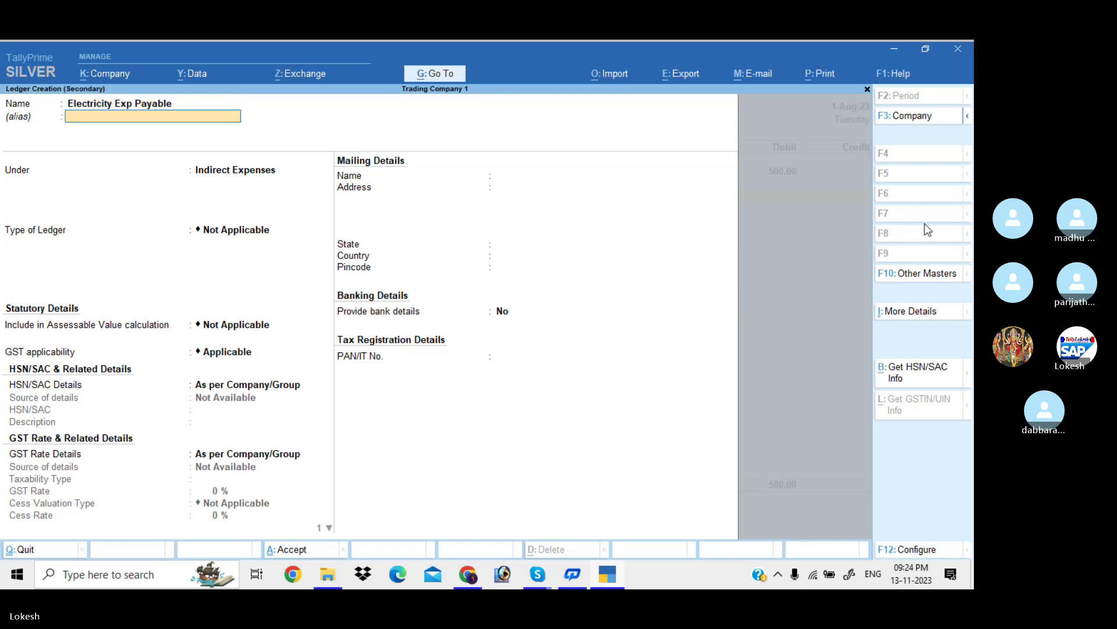
key("Return")
type("pr")
key("Return")
key("ctrl+a")
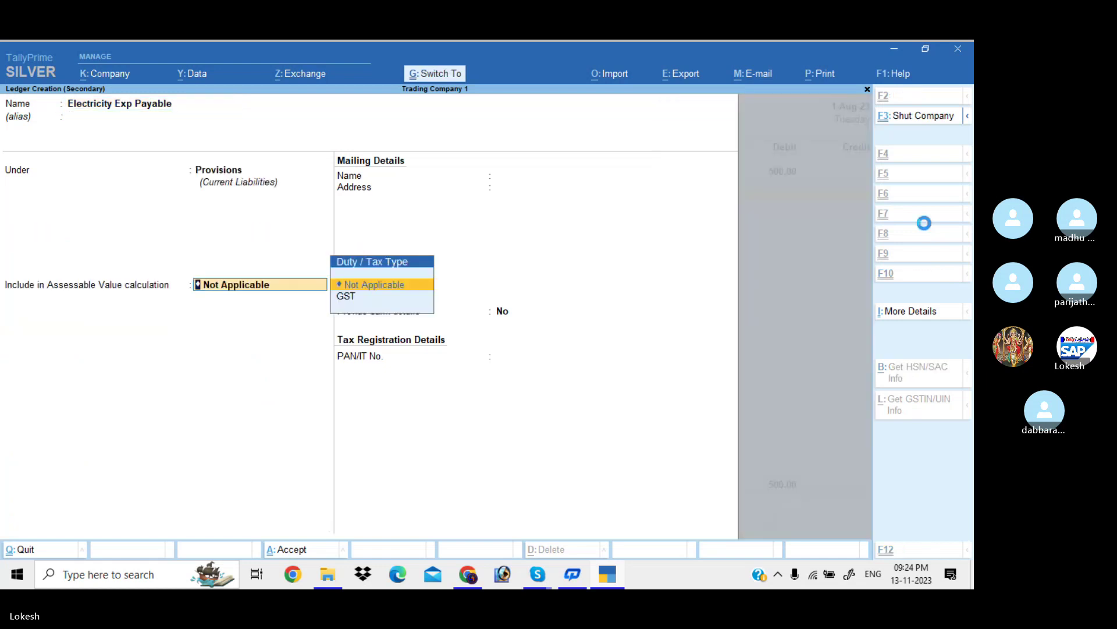
key("ctrl+a")
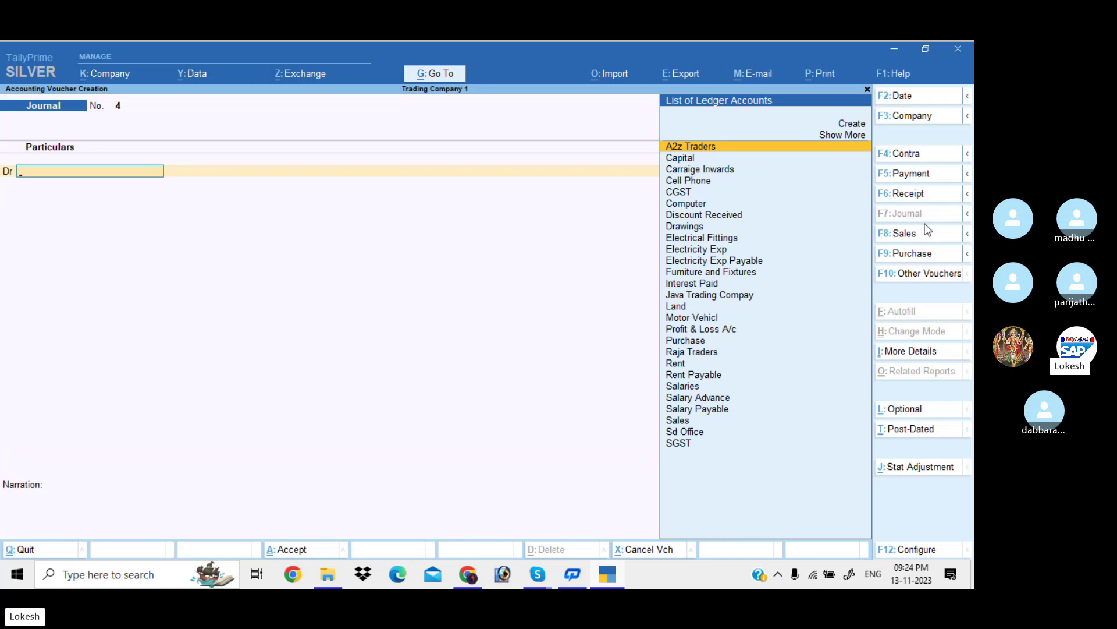
Create a Depreciation ledger under Indirect Expenses for the debit line of the next journal voucher.
key("alt")
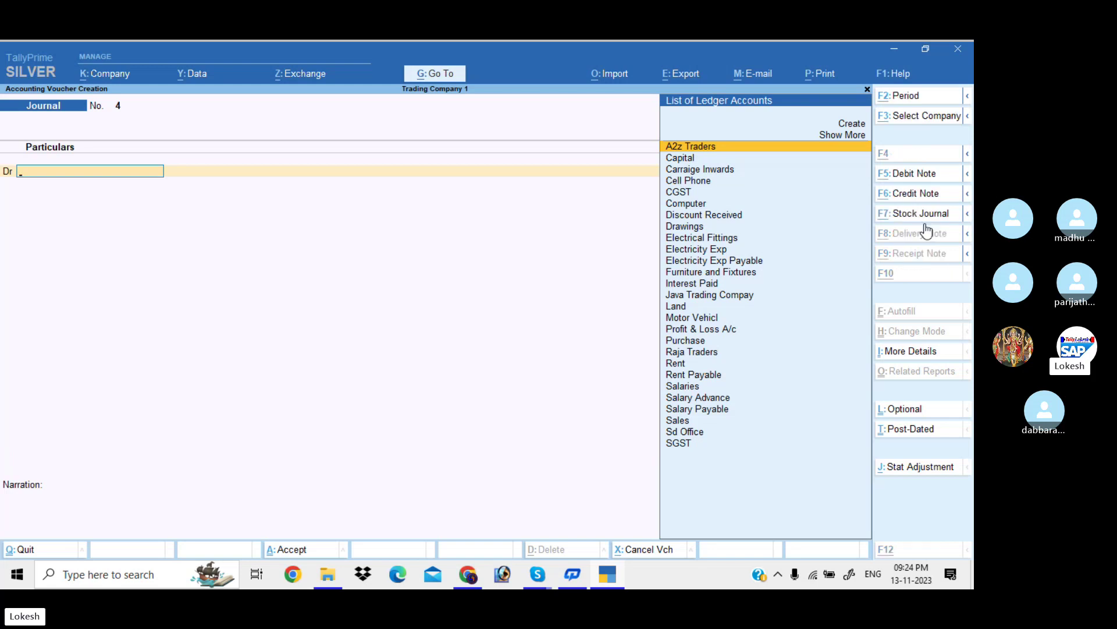
key("alt+c")
type("D")
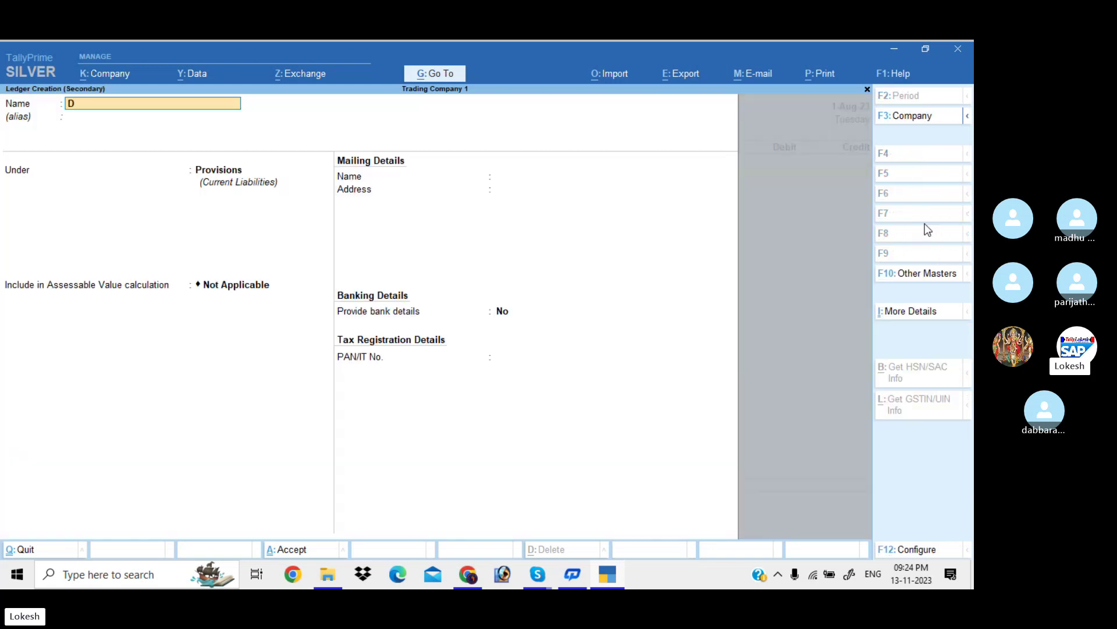
type("epreciation")
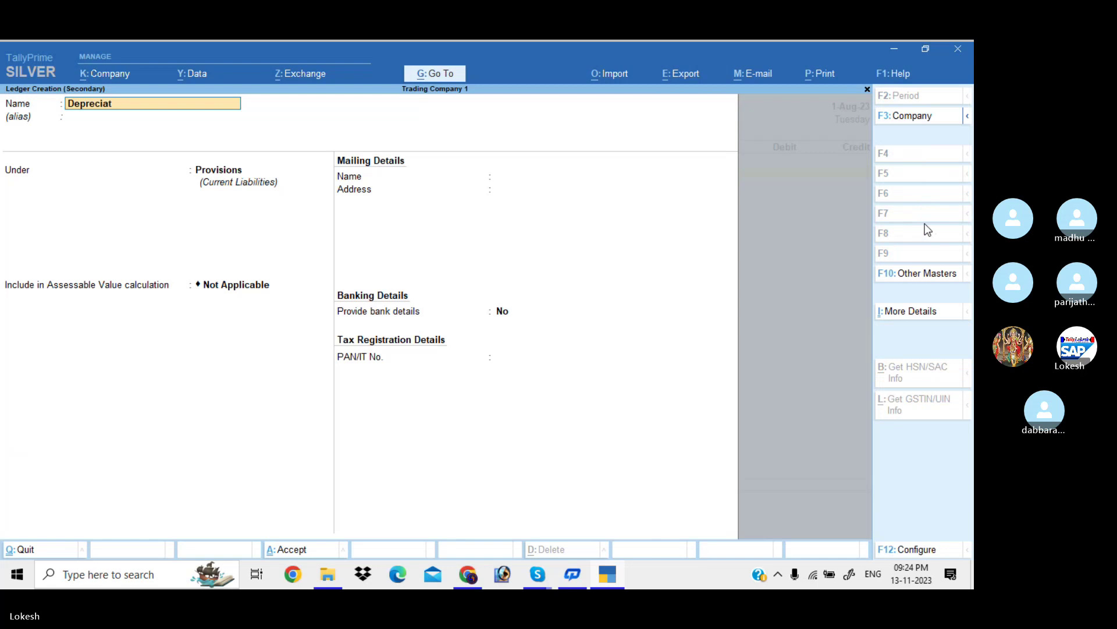
key("Return")
key("Return")
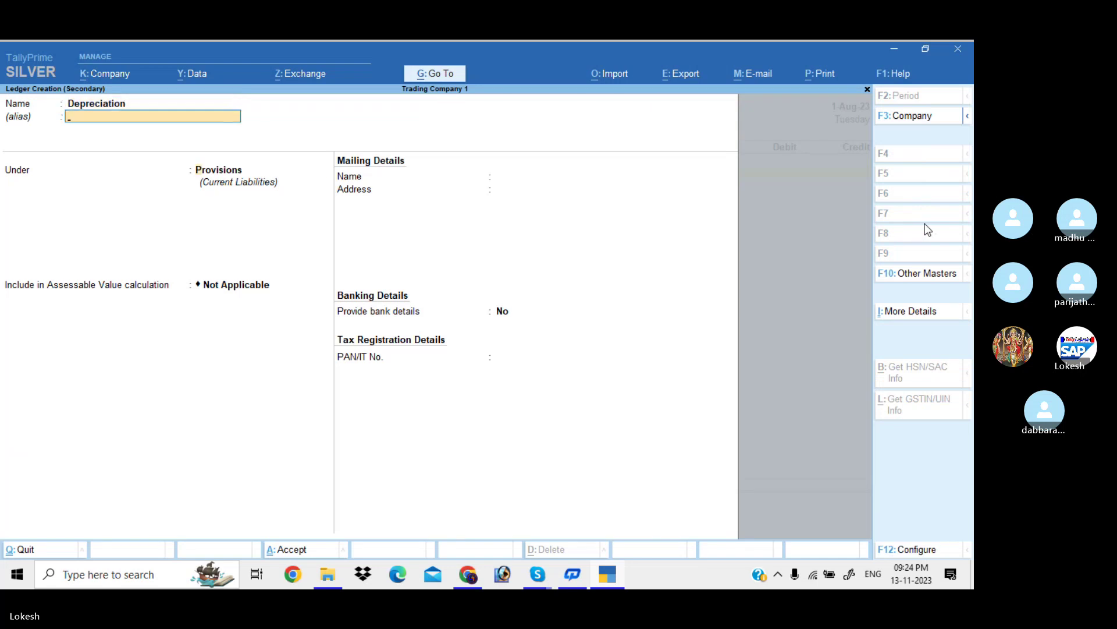
type("Ind")
key("Down")
key("Return")
key("Return")
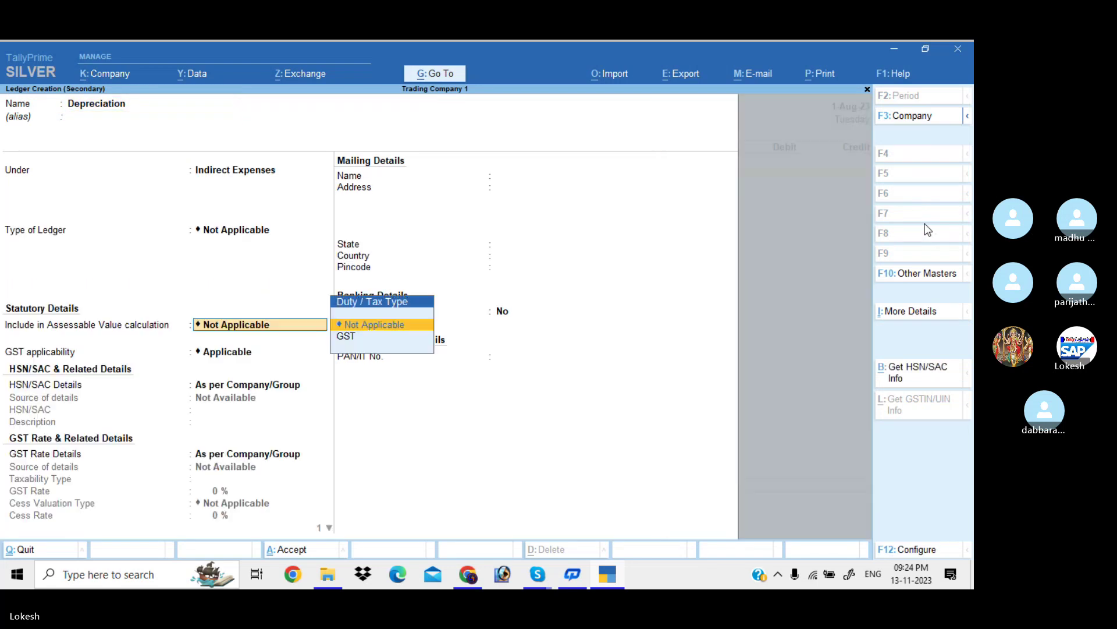
key("ctrl+a")
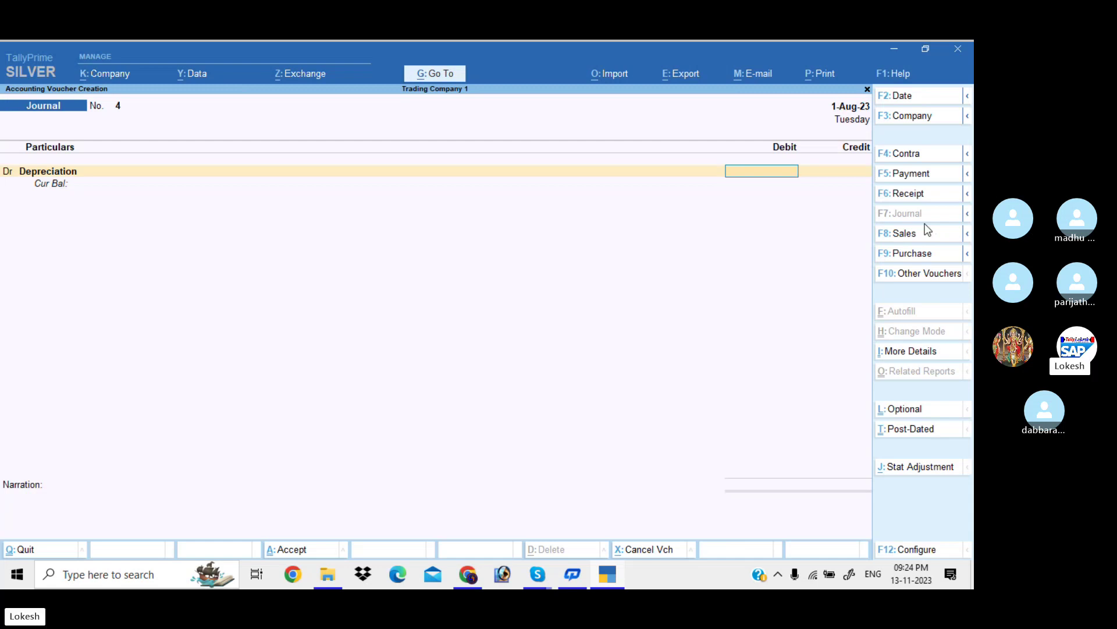
Debit Depreciation with 37,300 and credit the Cell Phone ledger with 1,800.
type("37300")
key("Return")
key("Return")
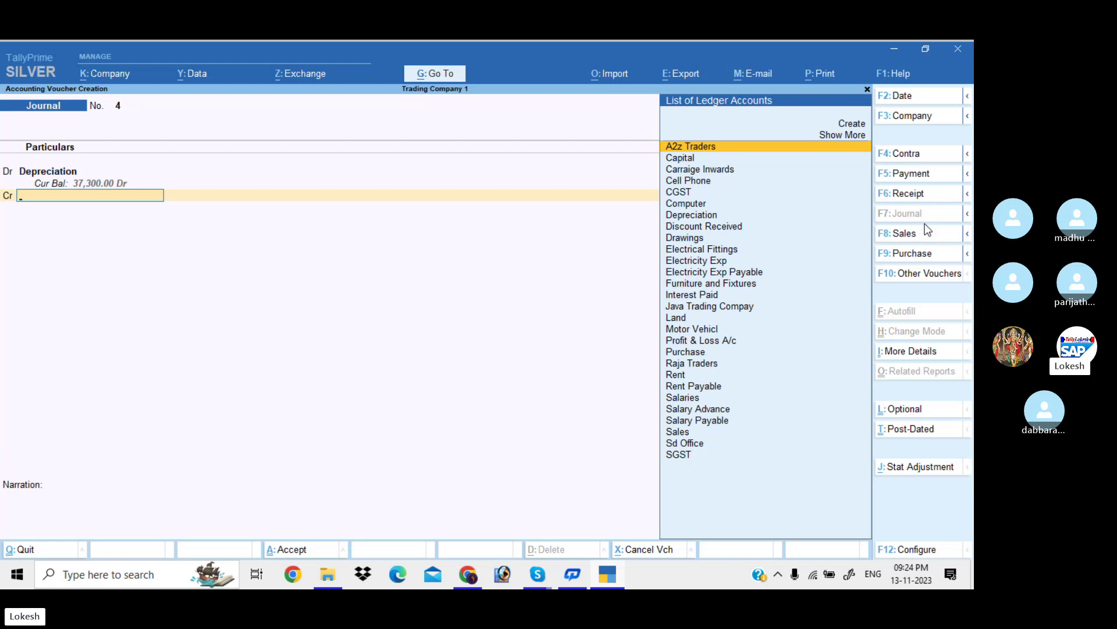
type("ce")
key("Return")
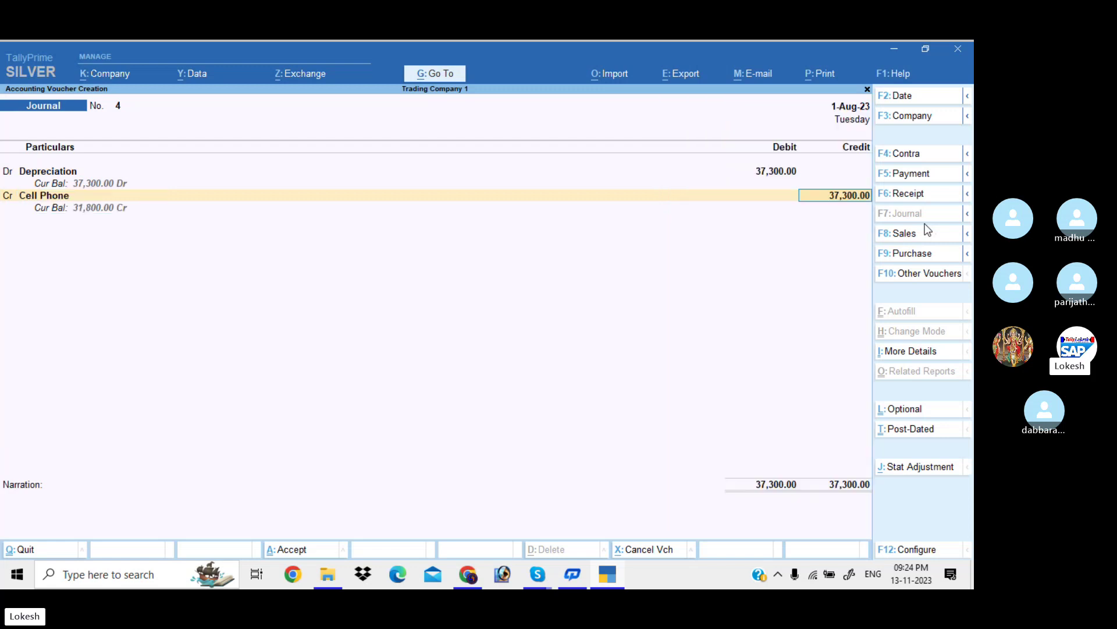
type("1800")
key("Return")
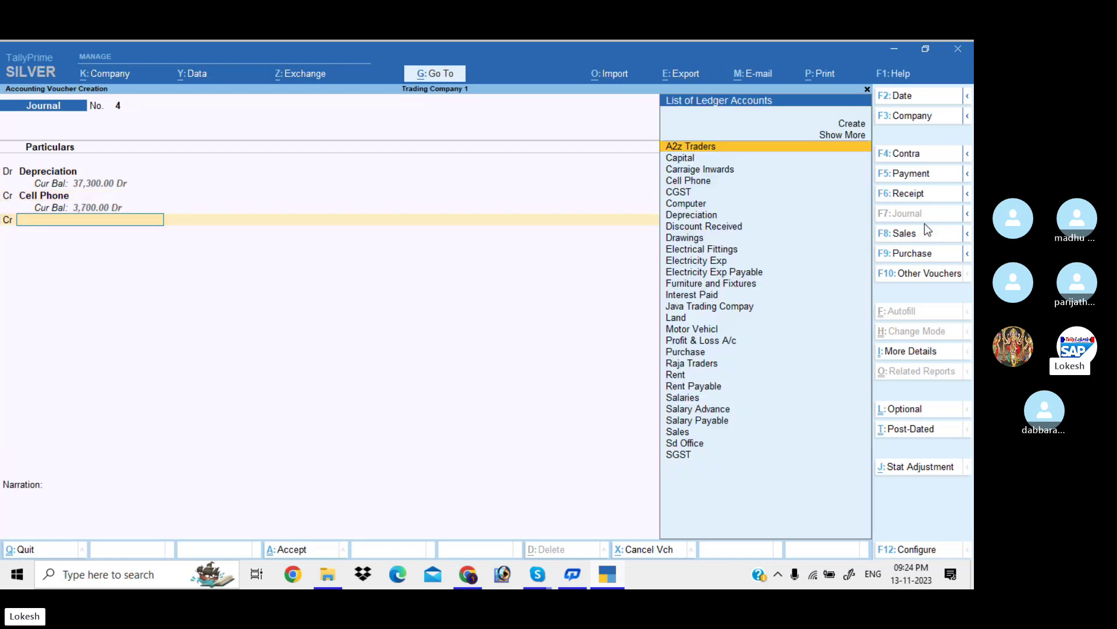
Credit the Computer ledger with 15,000 in the depreciation journal.
type("Com")
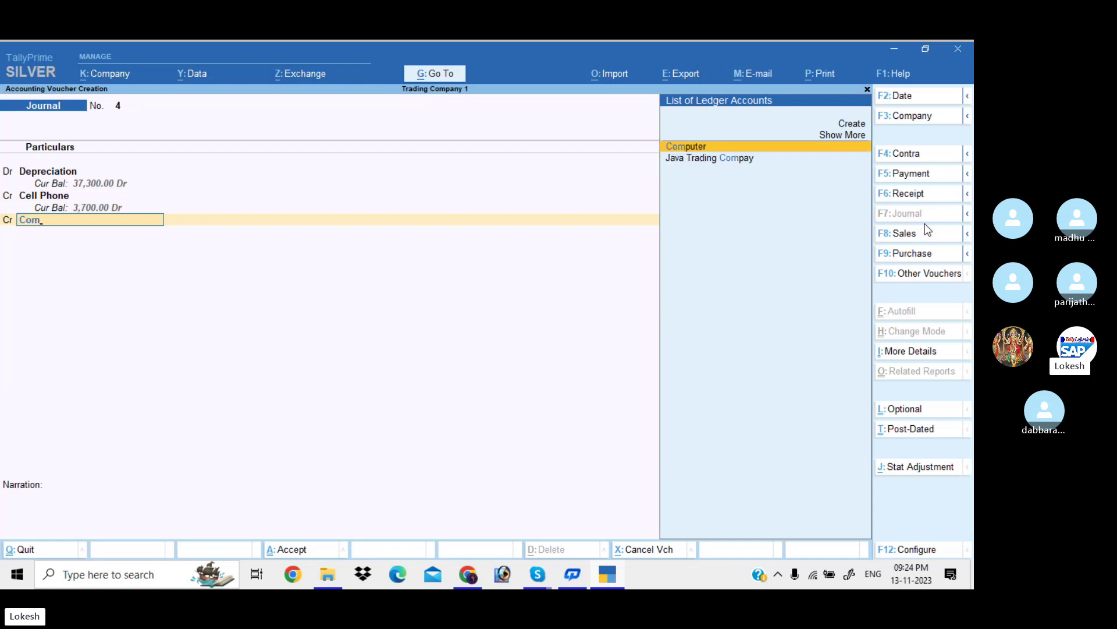
key("Return")
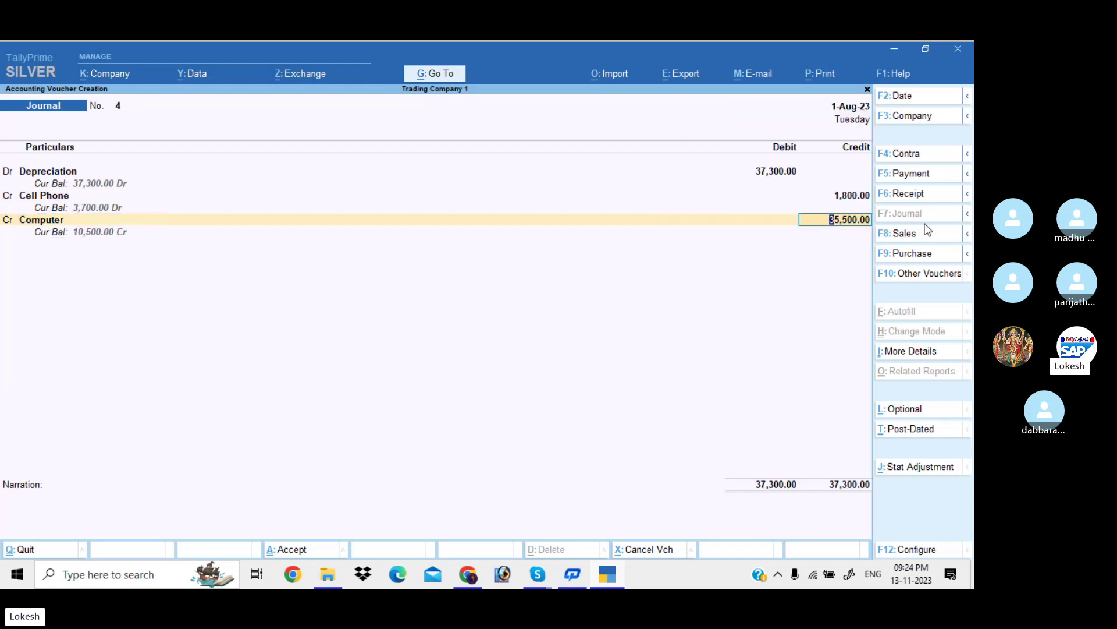
type("15000")
key("Return")
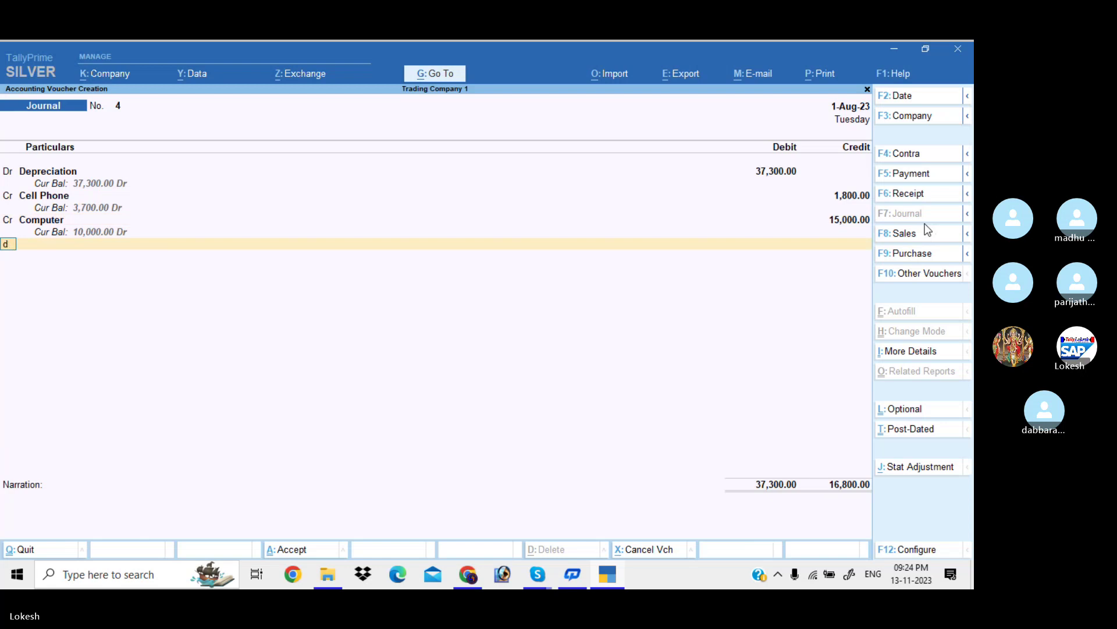
Add a credit line for the Electrical Fittings ledger with 500.
key("BackSpace")
key("c")
key("Return")
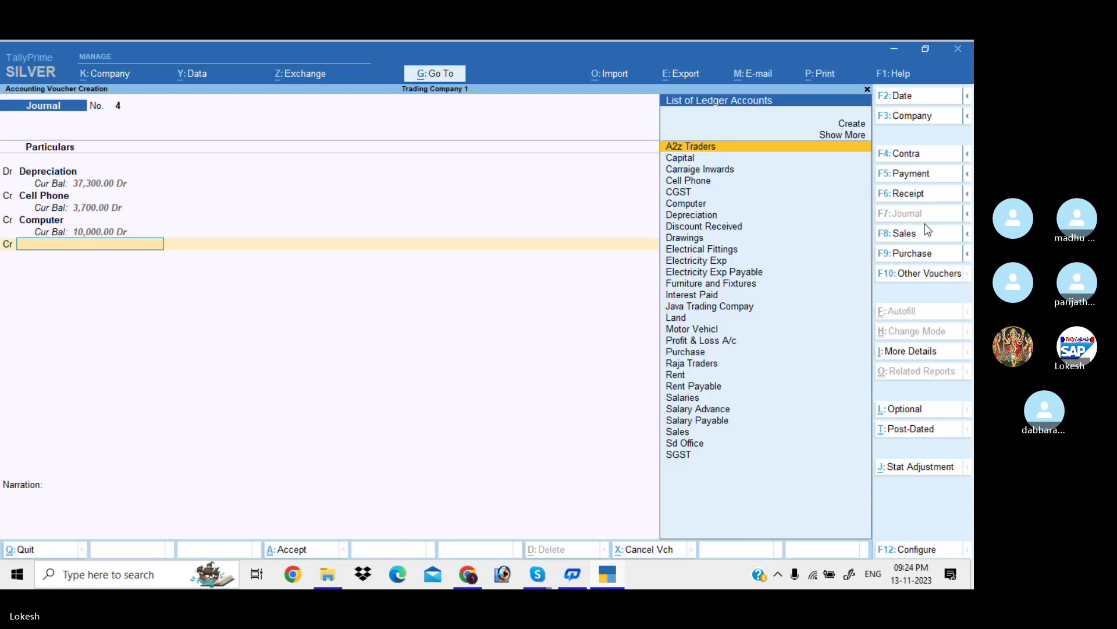
type("El")
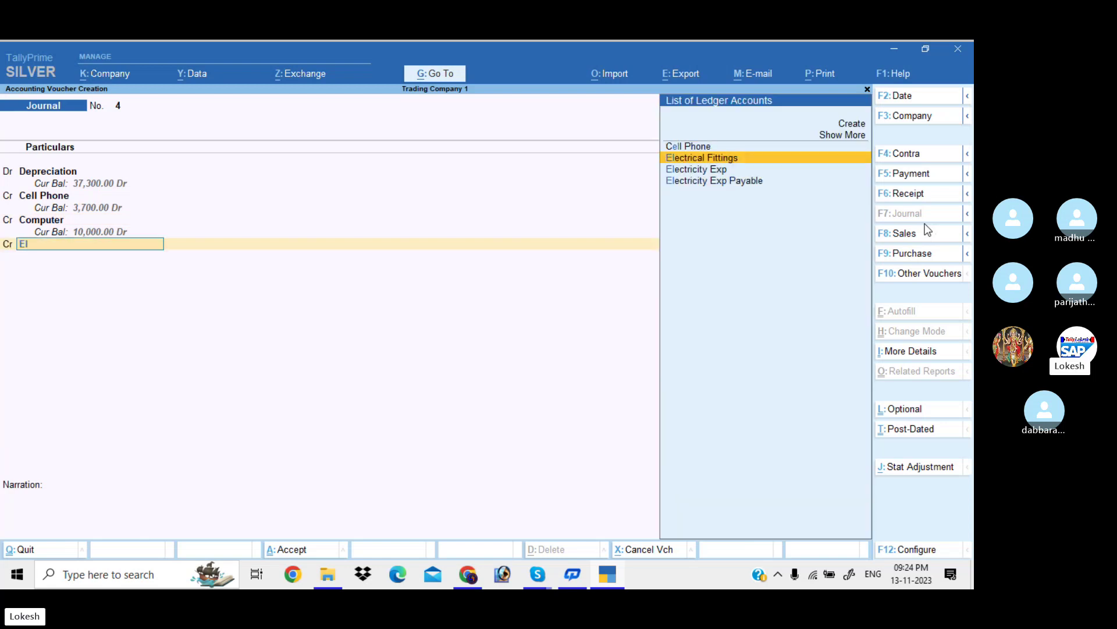
key("Return")
type("500")
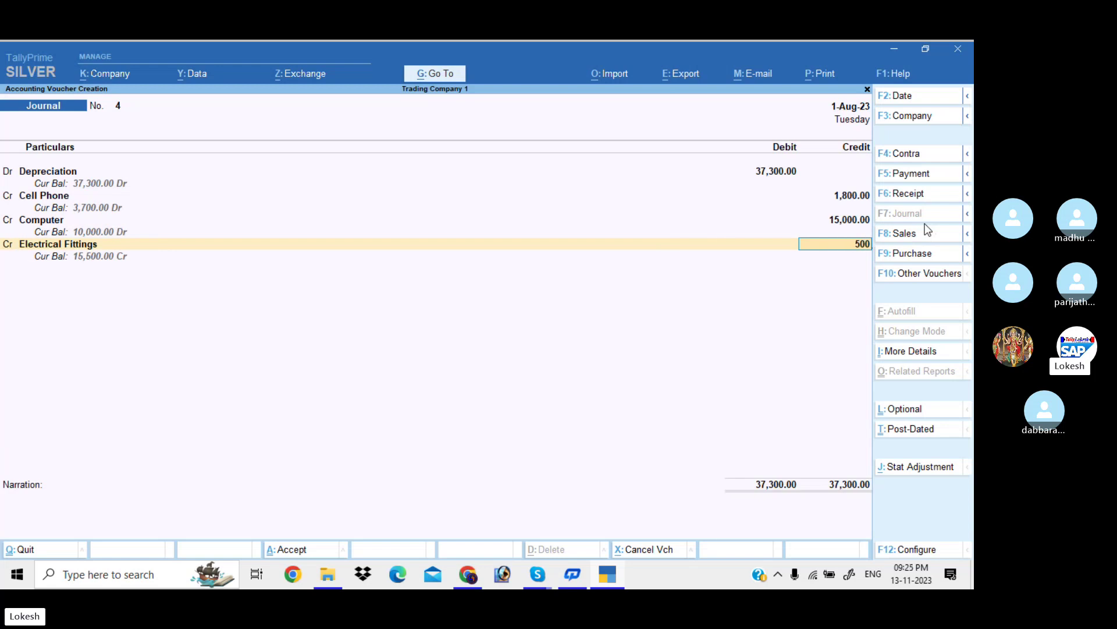
key("Return")
key("Return")
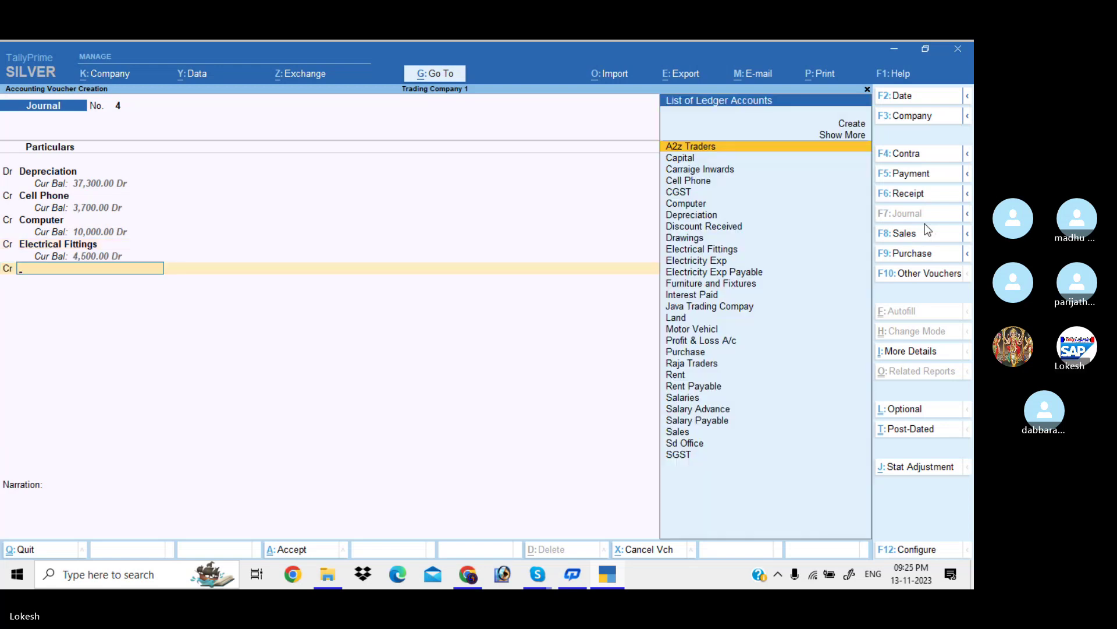
Credit the Furniture and Fixtures ledger with 15,000 in the depreciation journal.
type("f")
key("Return")
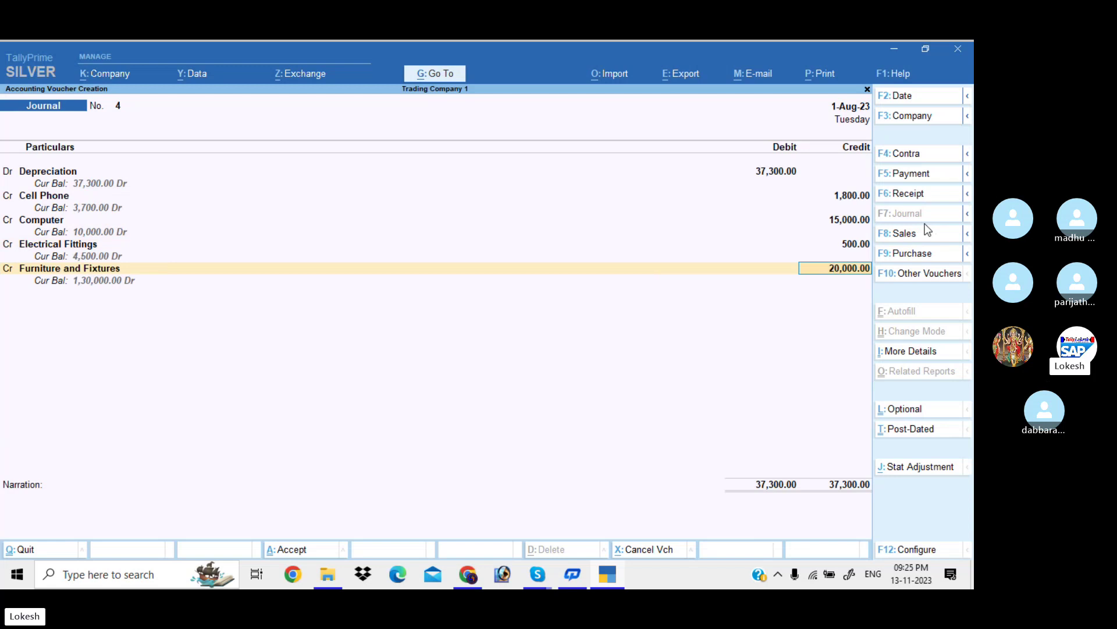
type("15000")
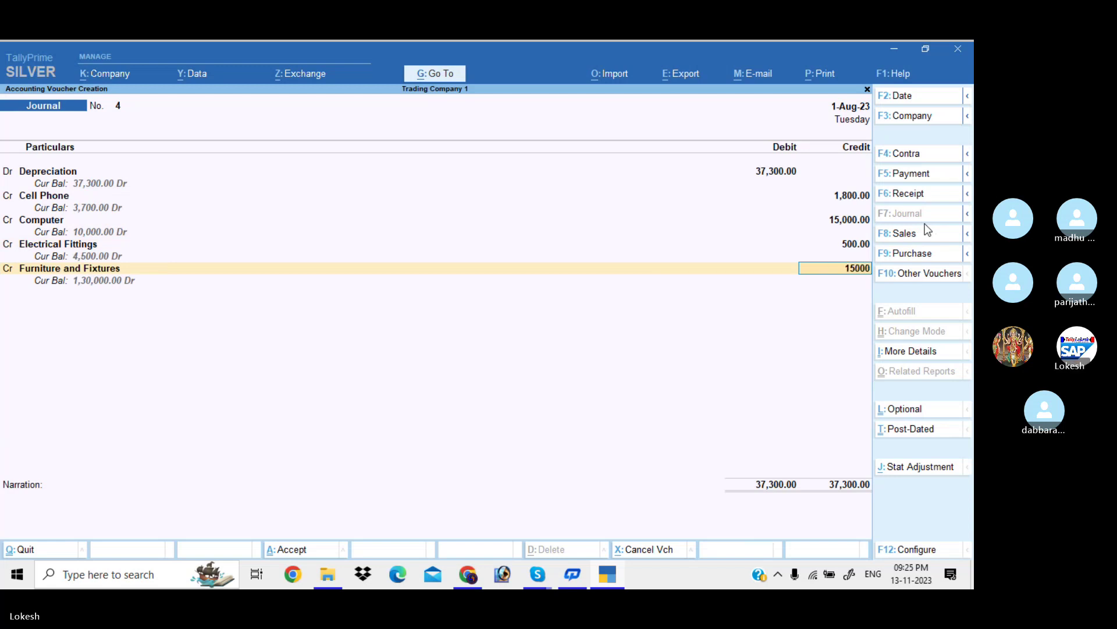
key("Return")
key("Return")
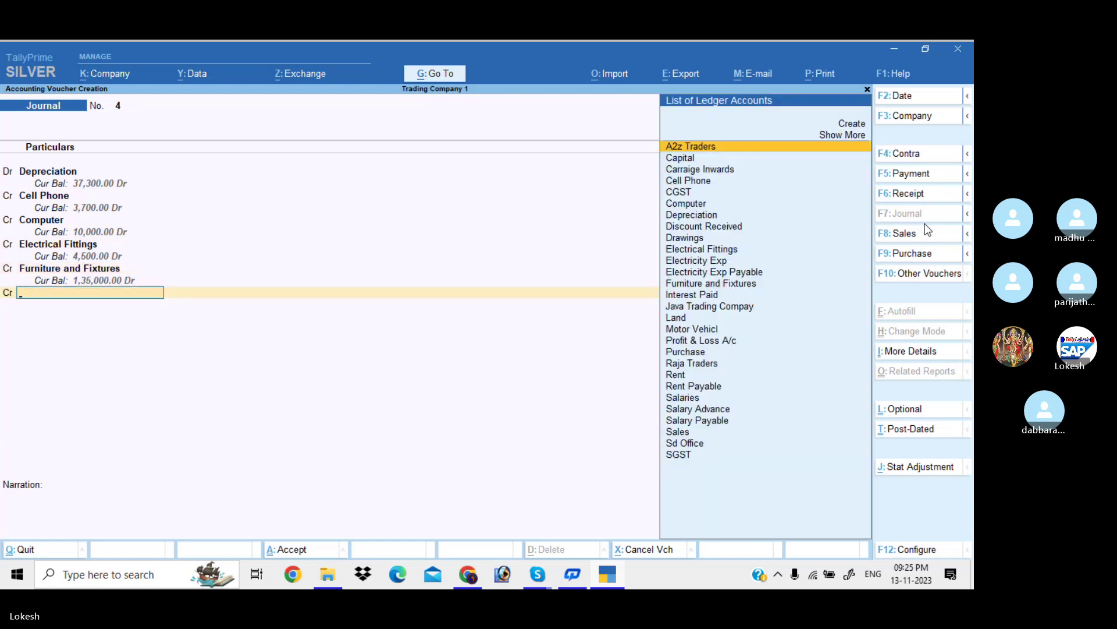
Credit the Motor Vehicl ledger with the remaining 5,000 and save the depreciation journal without a narration.
type("mo")
key("Return")
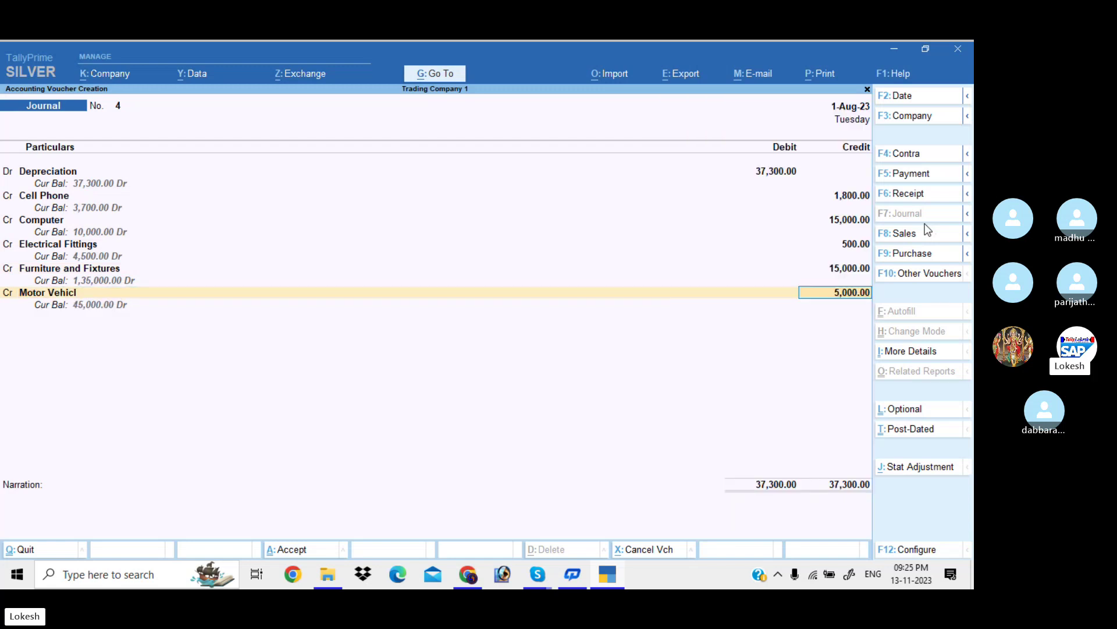
key("Return")
key("Return")
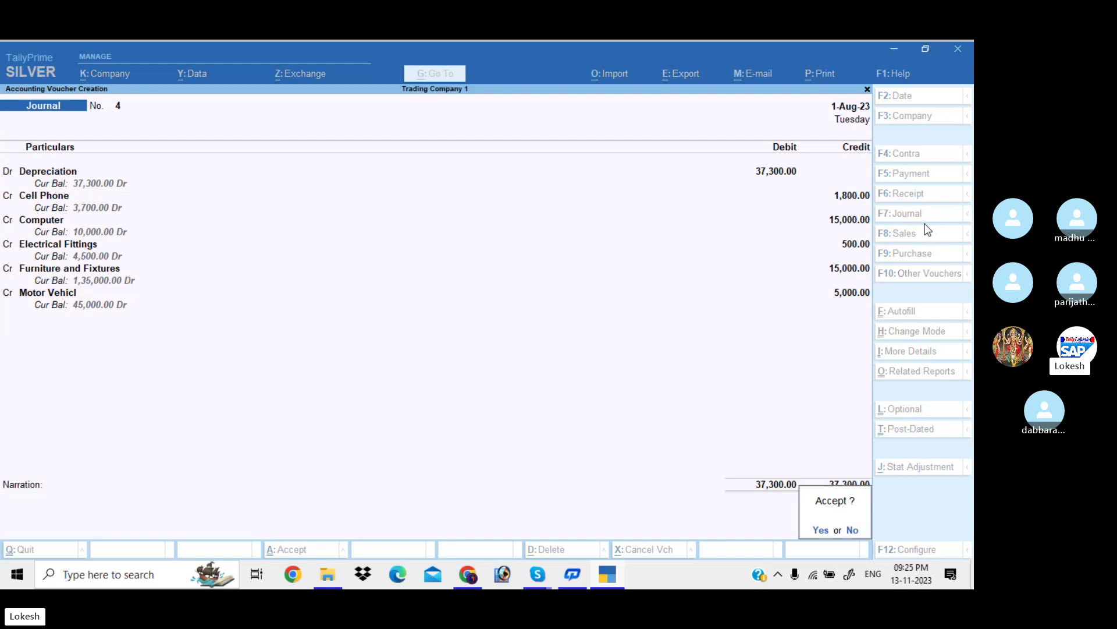
key("Return")
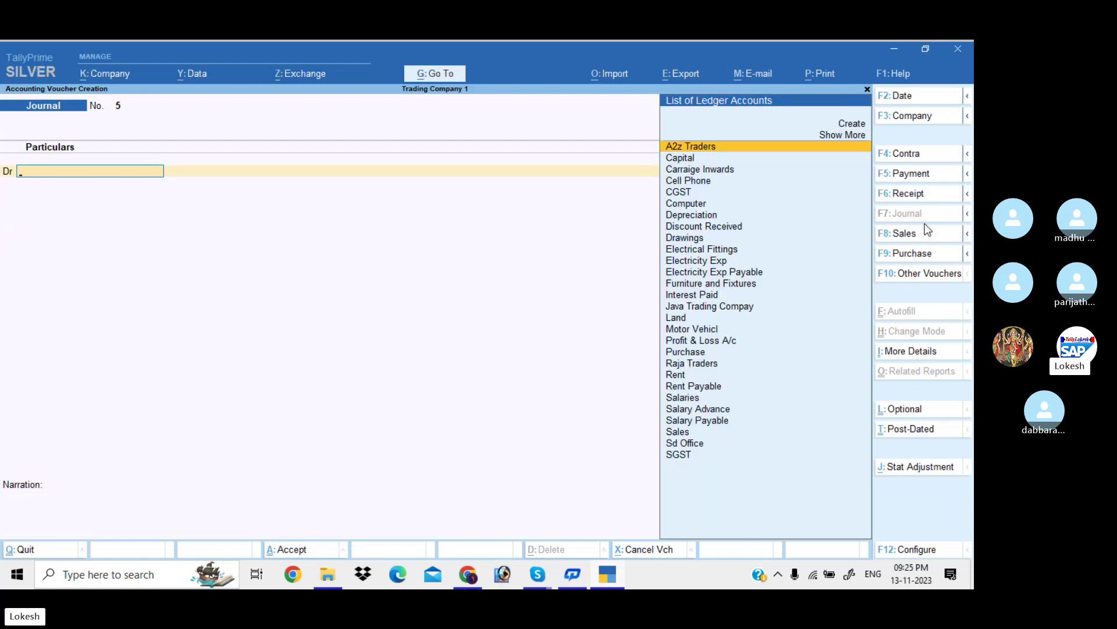
Create an Insurance Epx ledger under Indirect Expenses from the next journal voucher and debit it with 1,800.
key("alt+c")
type("In")
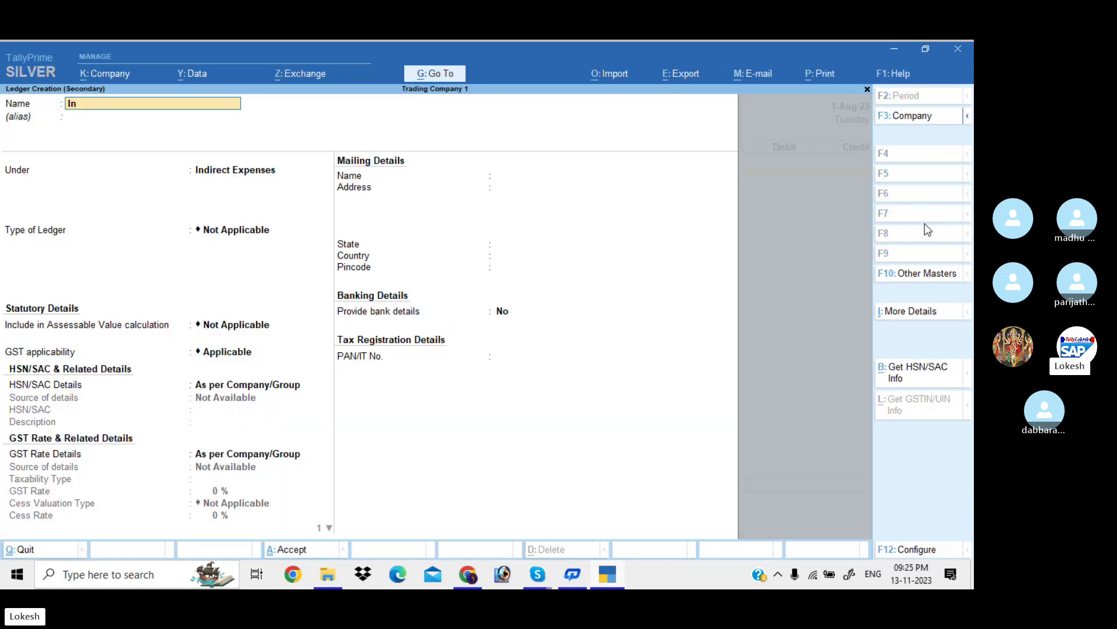
type("surance Epx")
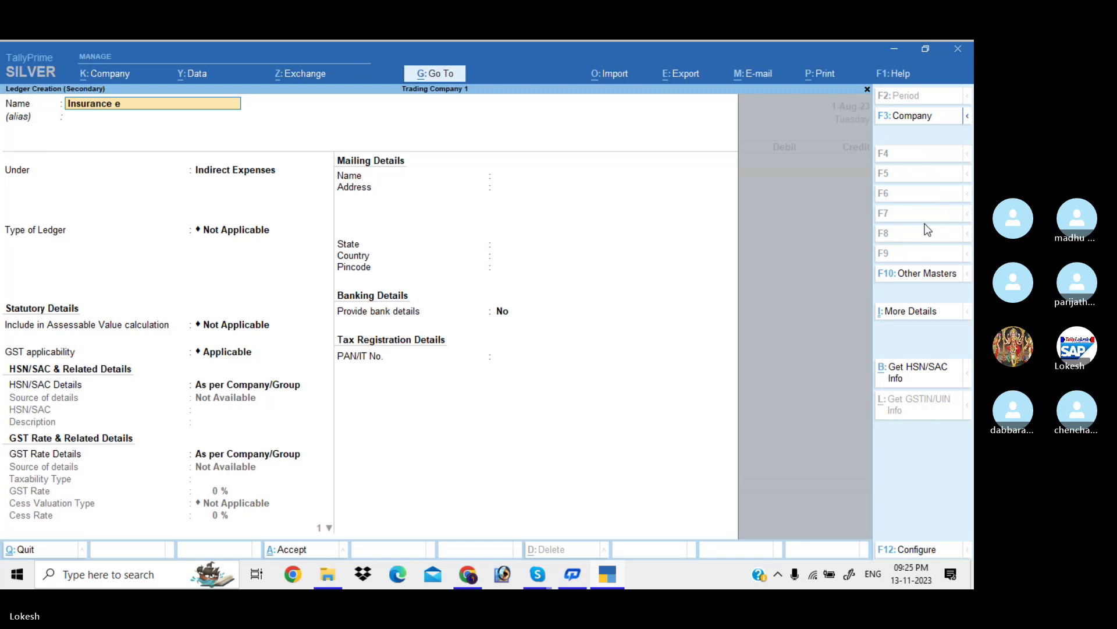
key("Return")
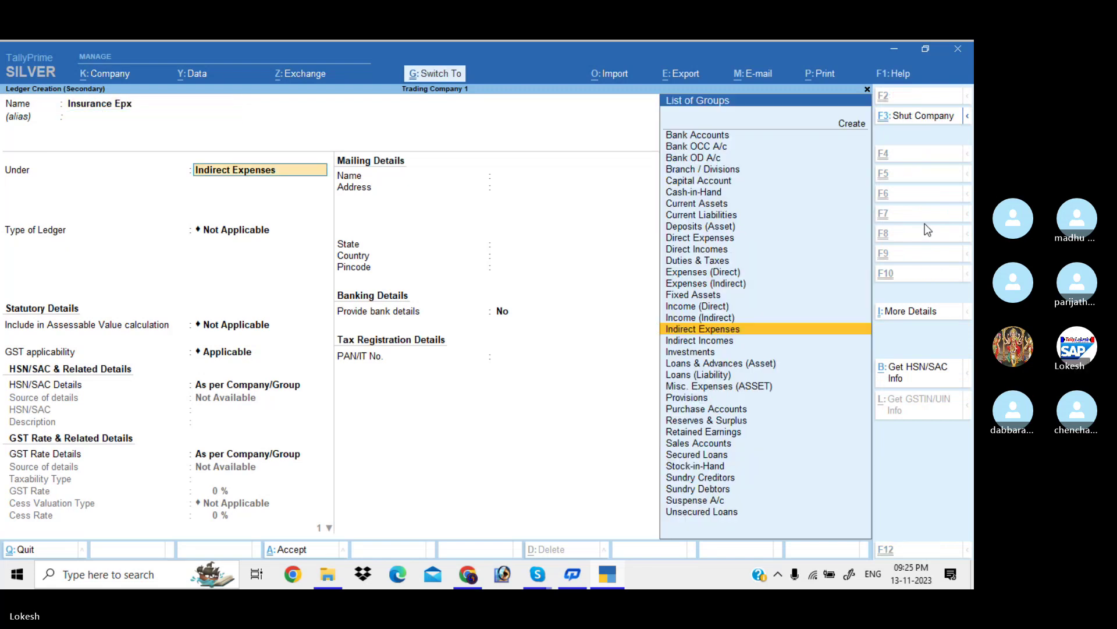
key("ctrl+a")
type("1800")
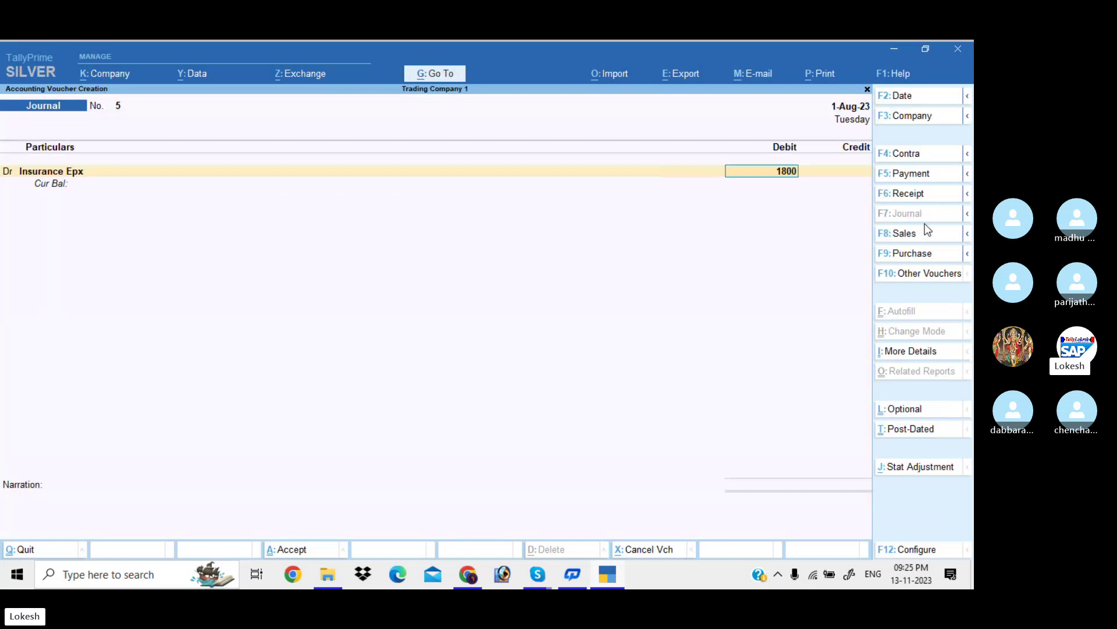
key("Return")
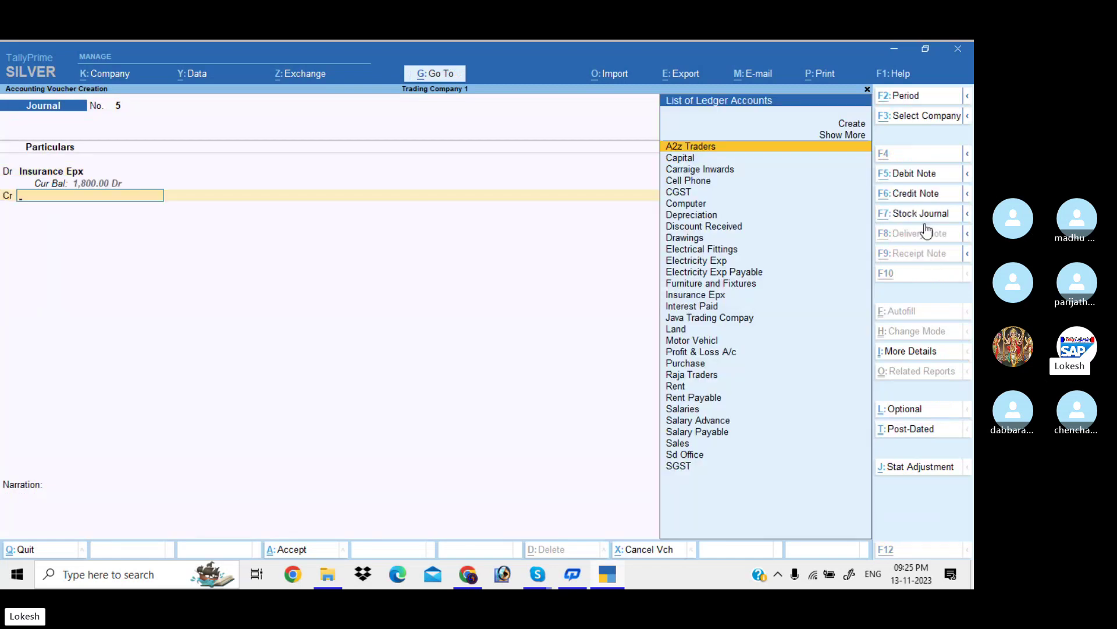
Create a Prepaid Insurance ledger under Current Assets for the credit line of the insurance journal.
key("alt+c")
type("Preap")
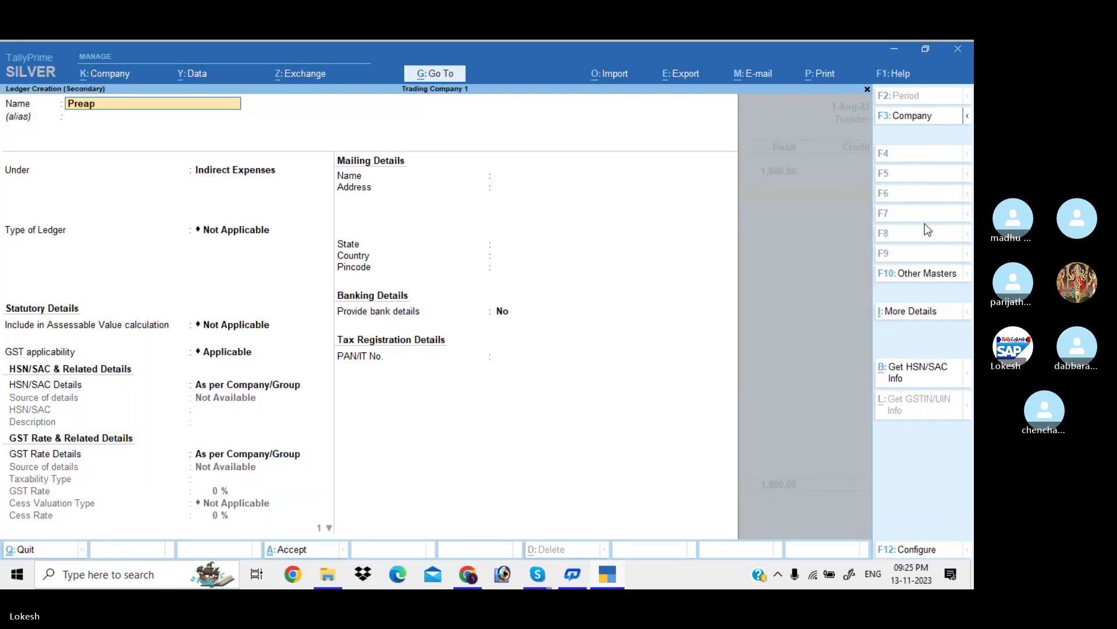
key("BackSpace")
key("BackSpace")
type("paid")
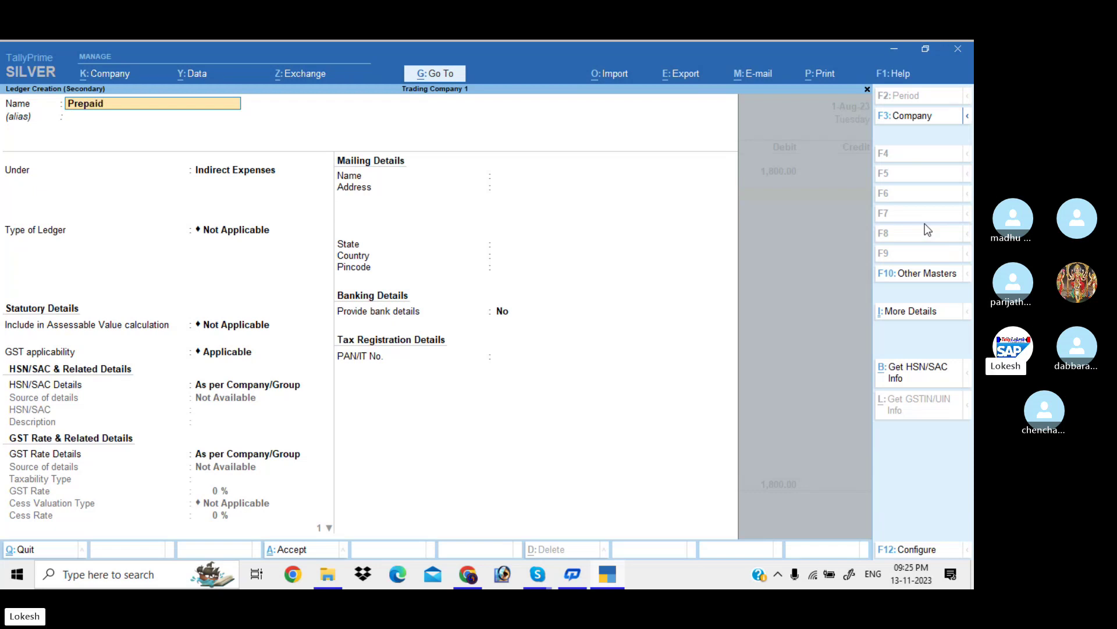
type(" insurance")
key("Return")
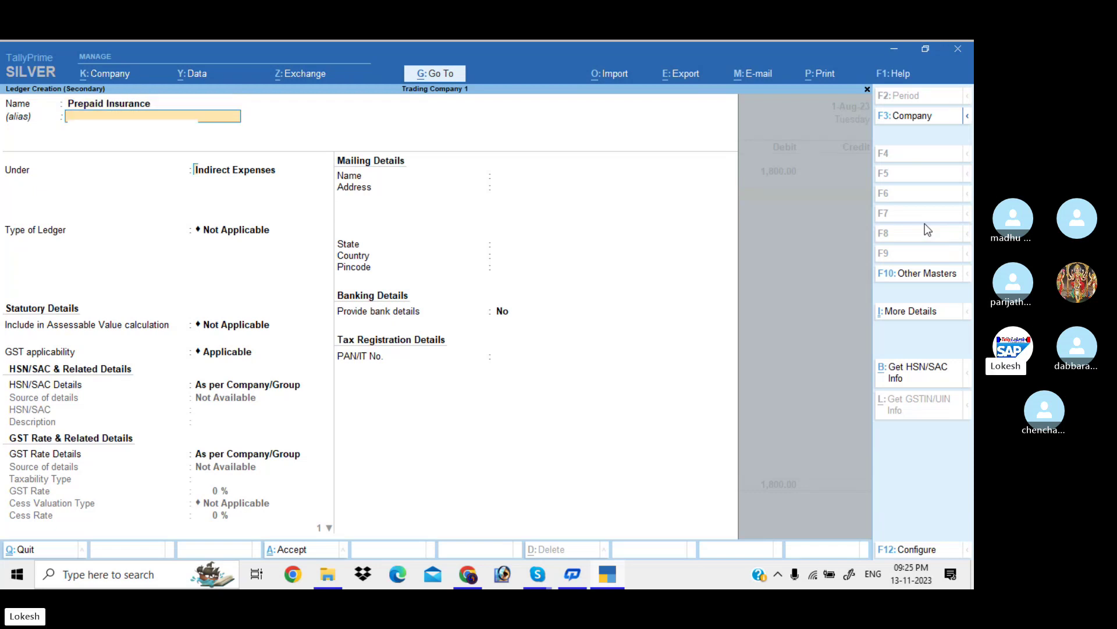
type("cur")
key("Return")
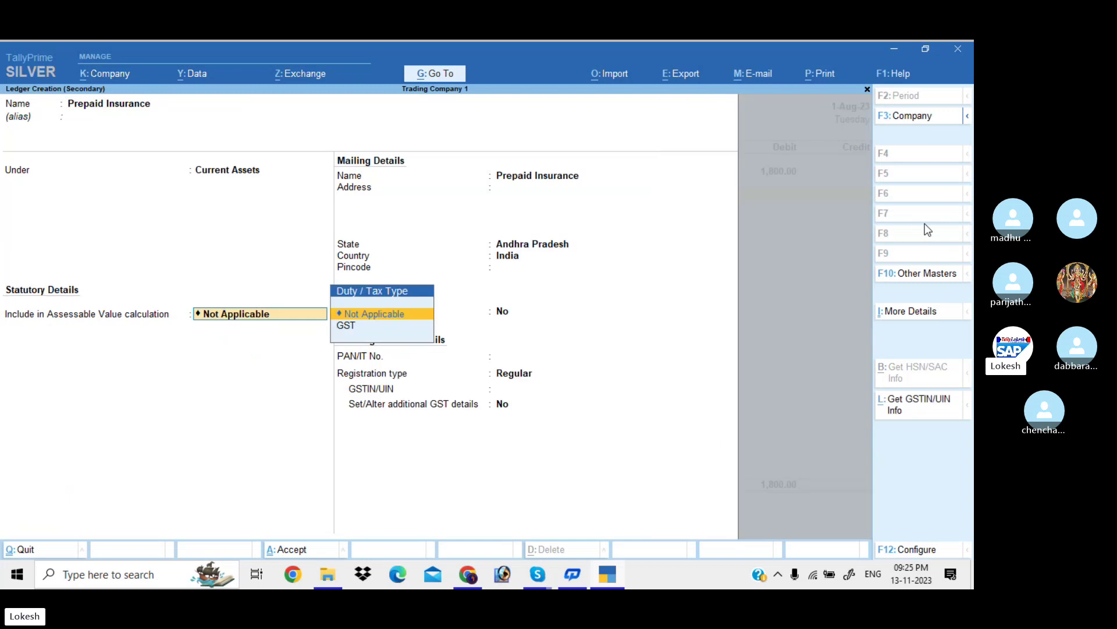
key("ctrl+a")
Credit Prepaid Insurance with 1,800 and save the insurance journal without a narration.
key("Return")
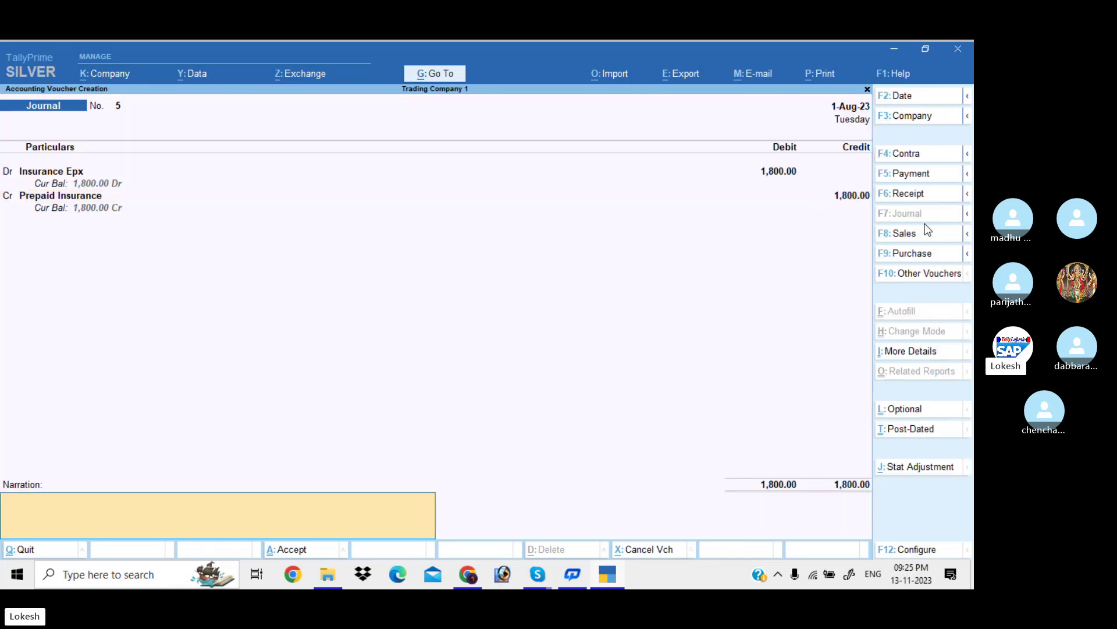
key("Return")
key("Return")
Record a journal debiting Drawings and crediting Capital with 53,000, and save it without a narration.
type("Dr")
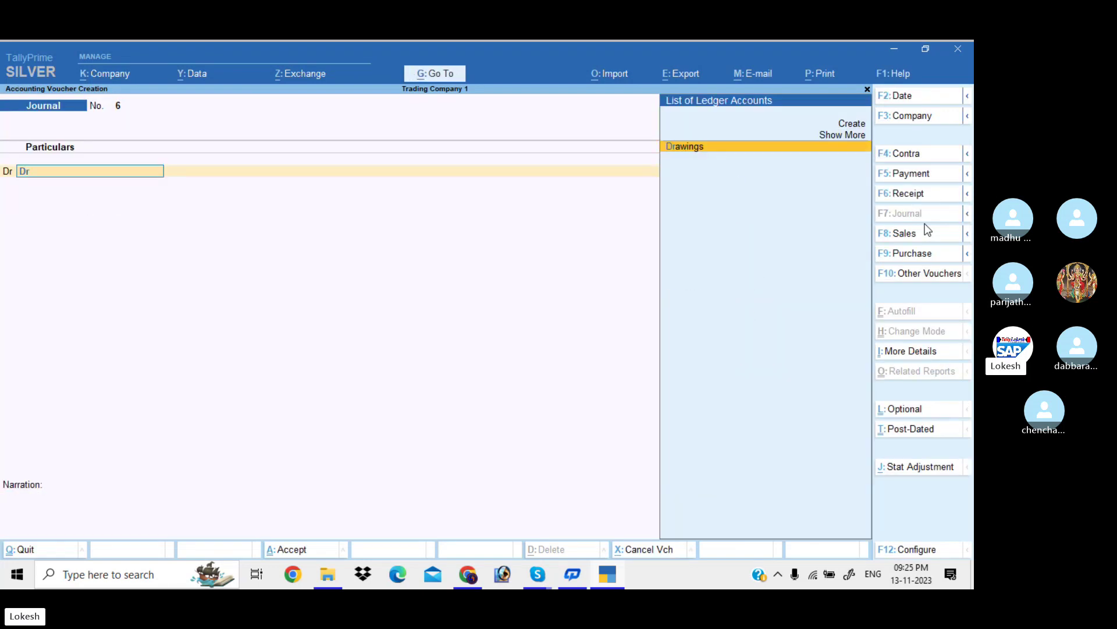
key("Return")
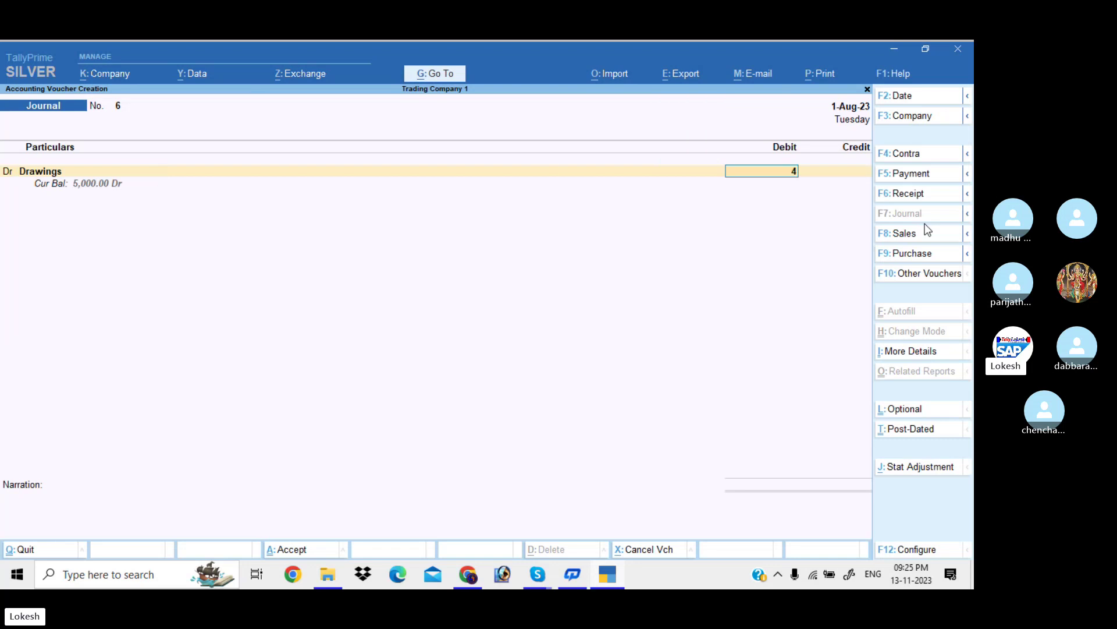
type("53000")
key("Return")
type("ca")
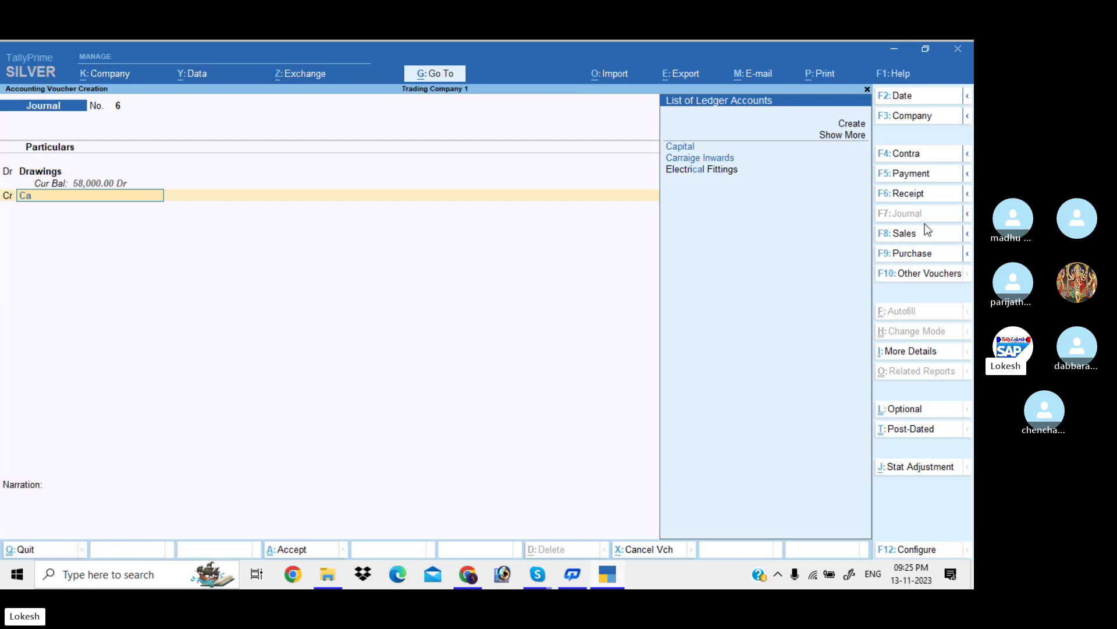
key("Return")
key("Return")
key("Return")
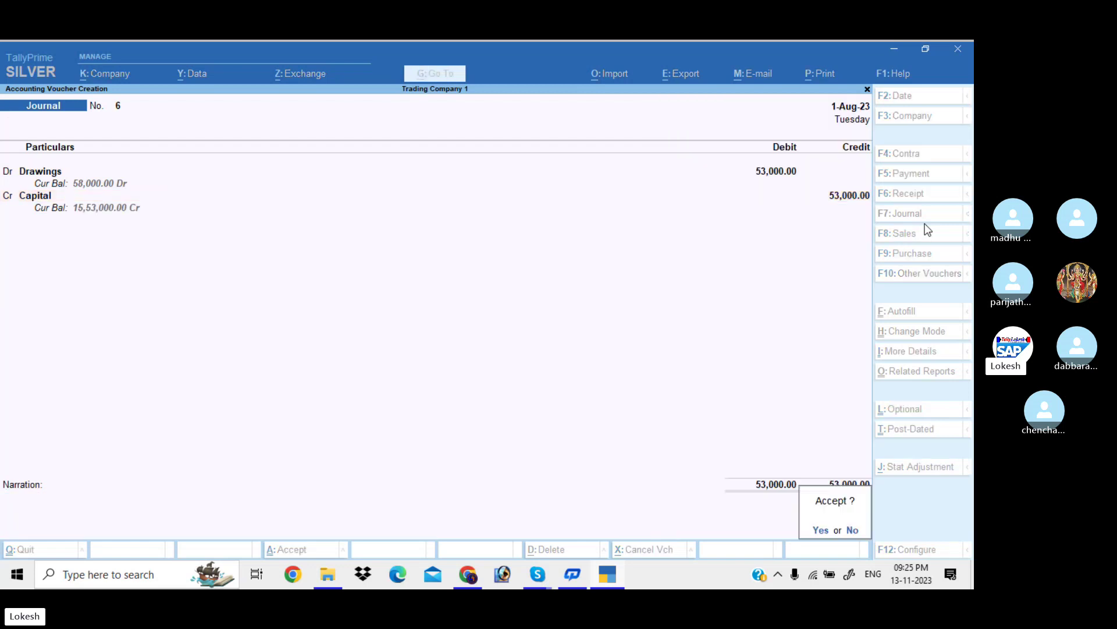
key("Return")
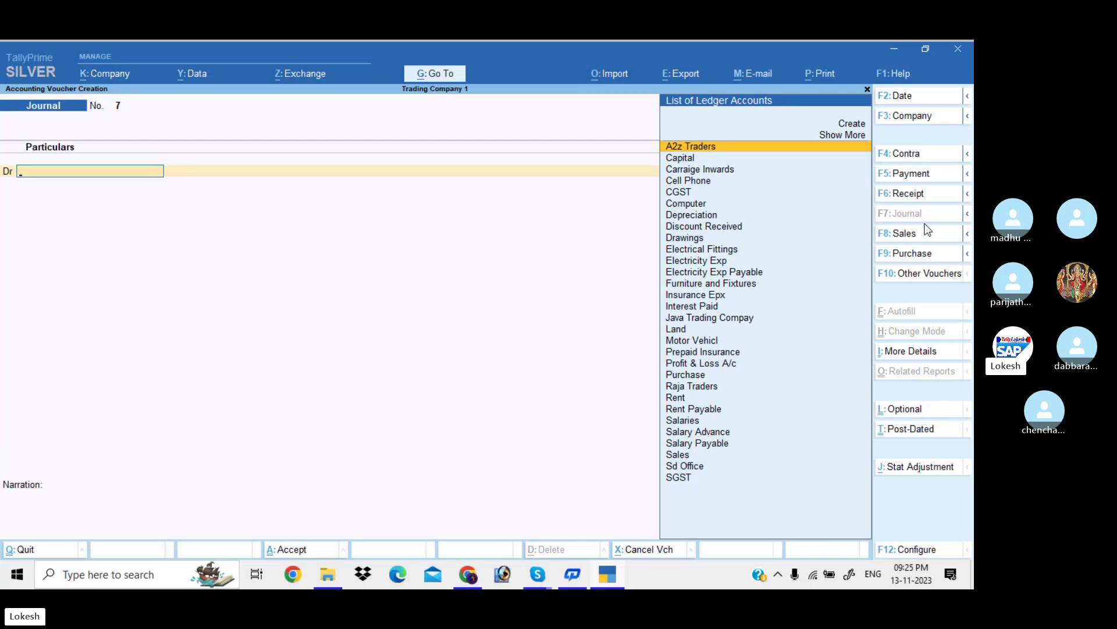
Debit the Profit & Loss A/c ledger with 30,386.60 in the next journal voucher.
type("Pr")
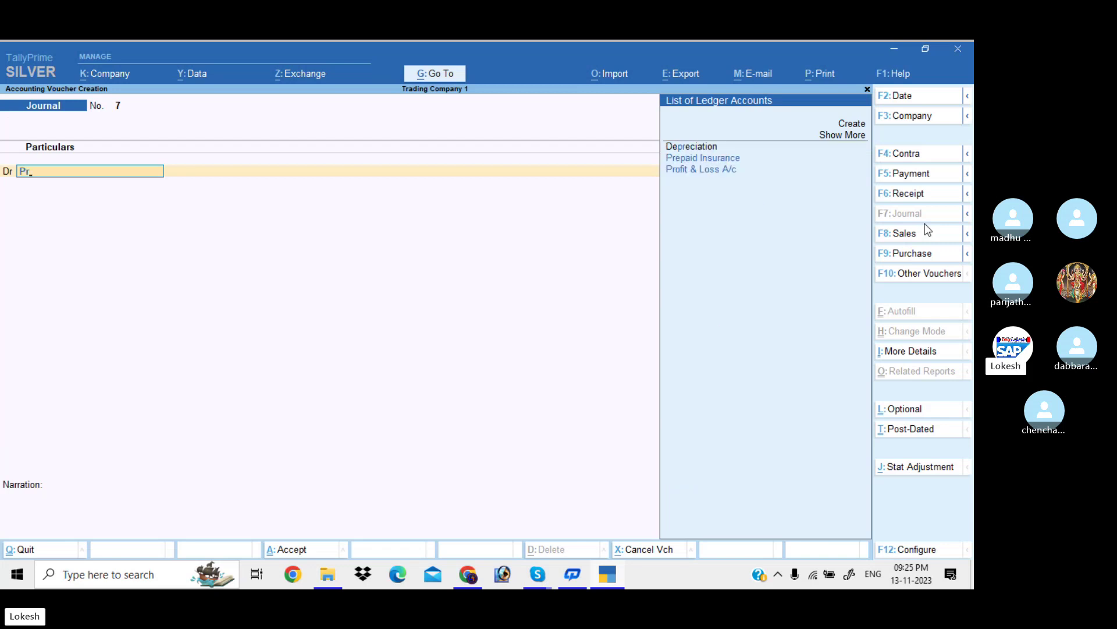
key("Down")
key("Down")
key("Return")
type("30")
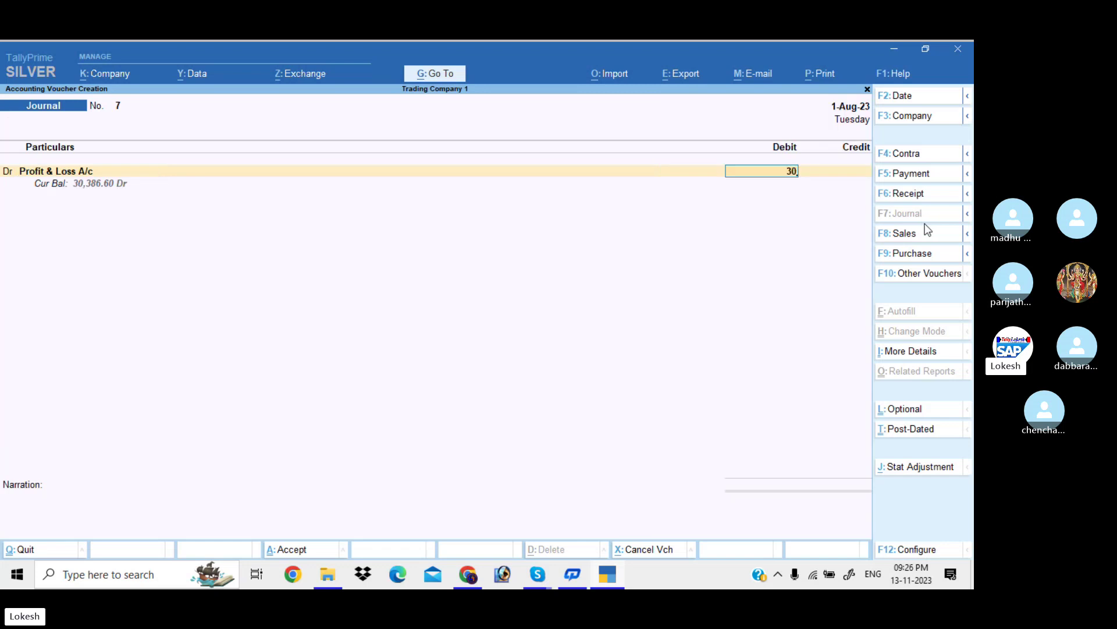
type("386.60")
key("Return")
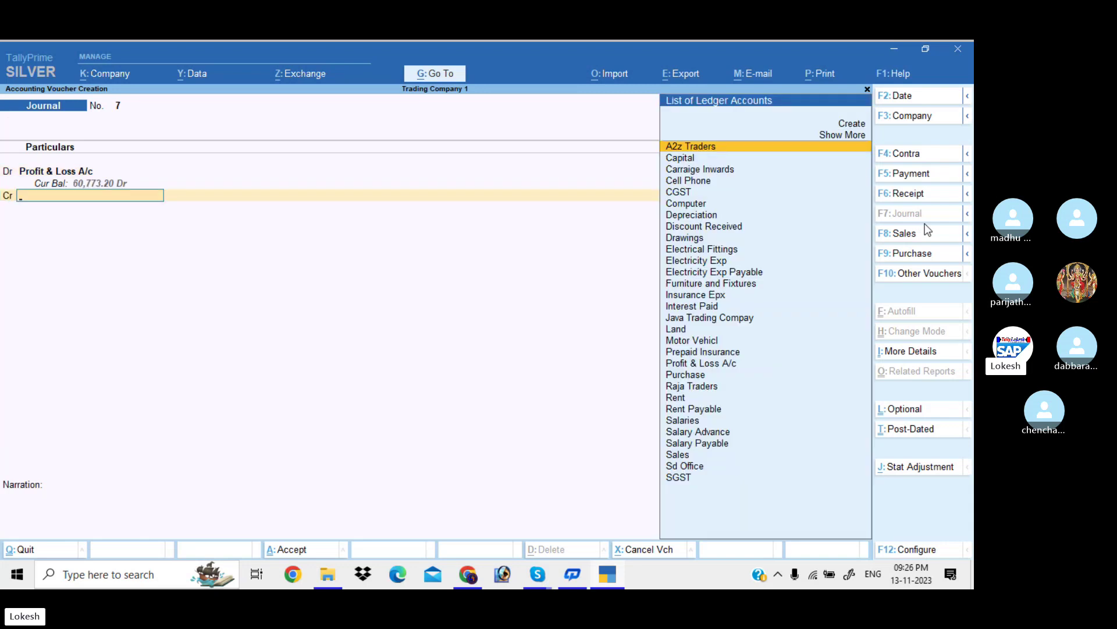
Credit the Capital ledger with 30,386.60 and save the profit and loss transfer journal without a narration.
type("ca")
key("Return")
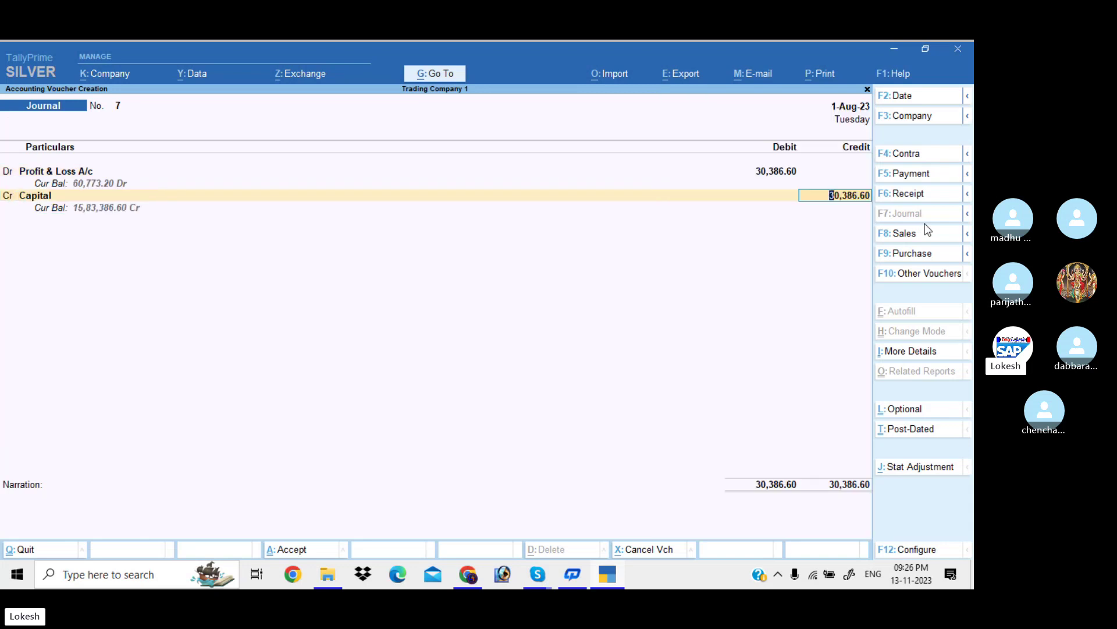
key("Return")
key("Return")
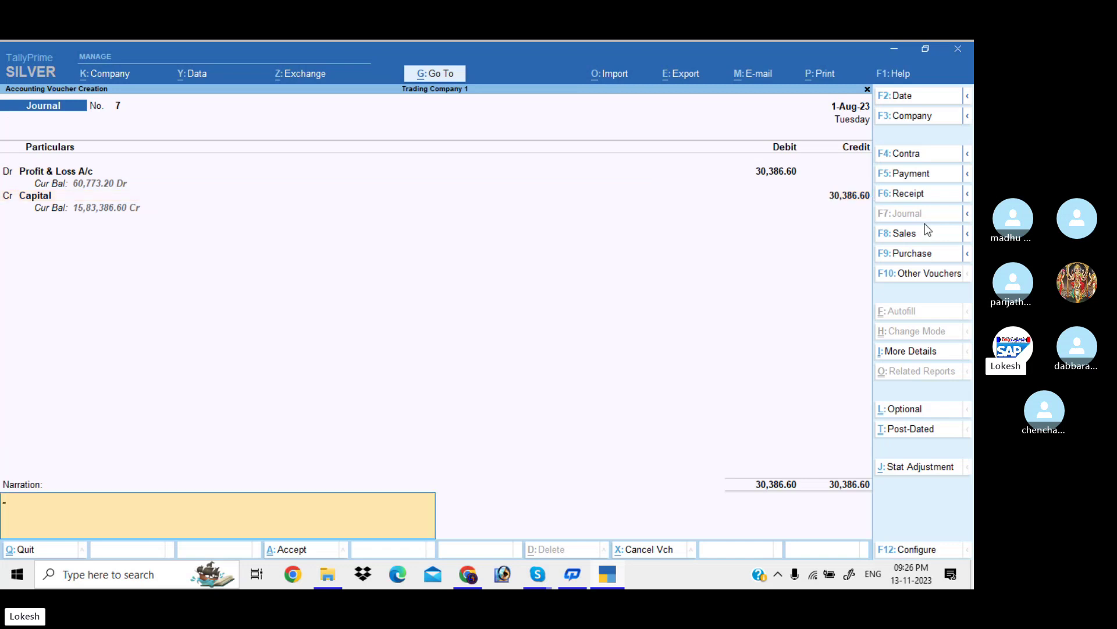
key("Return")
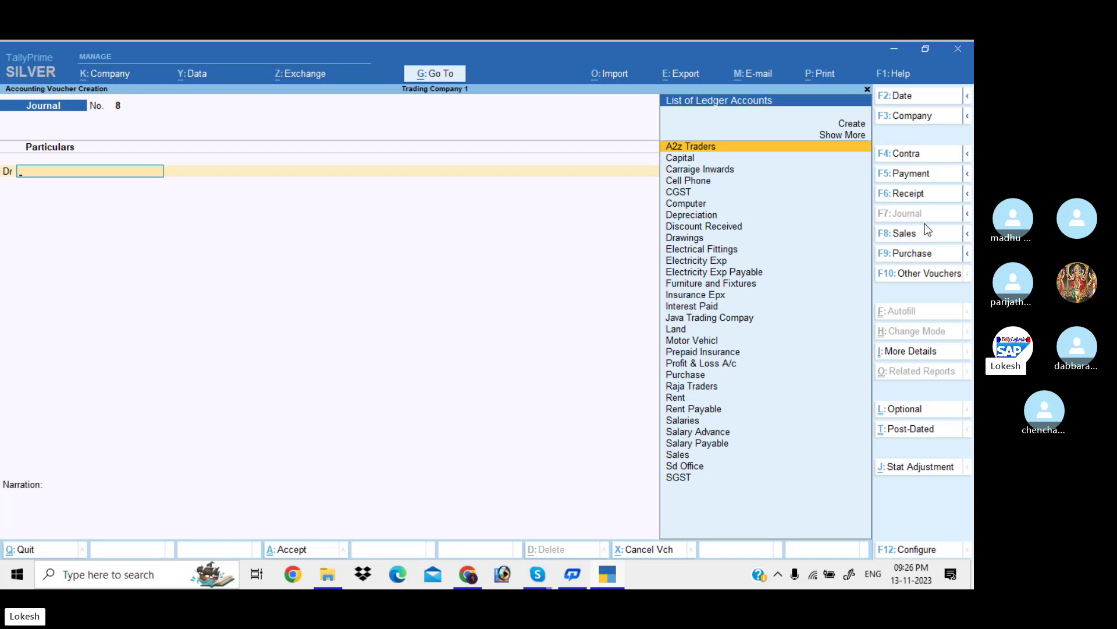
Leave voucher entry and examine the Balance Sheet in detailed form.
key("Escape")
key("Return")
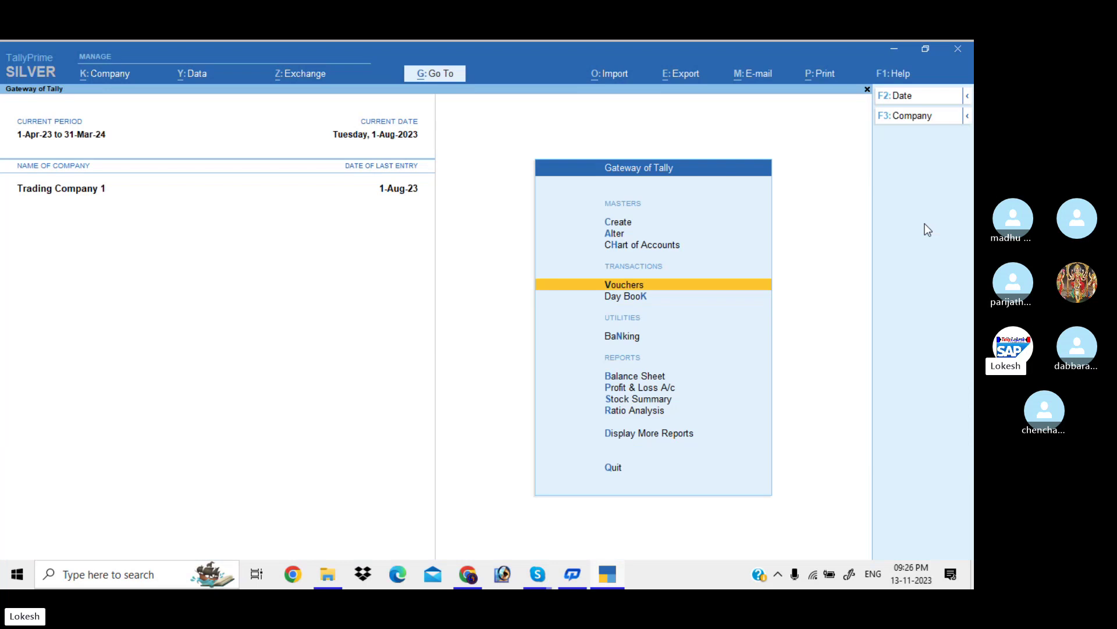
key("Down")
key("Down")
key("Down")
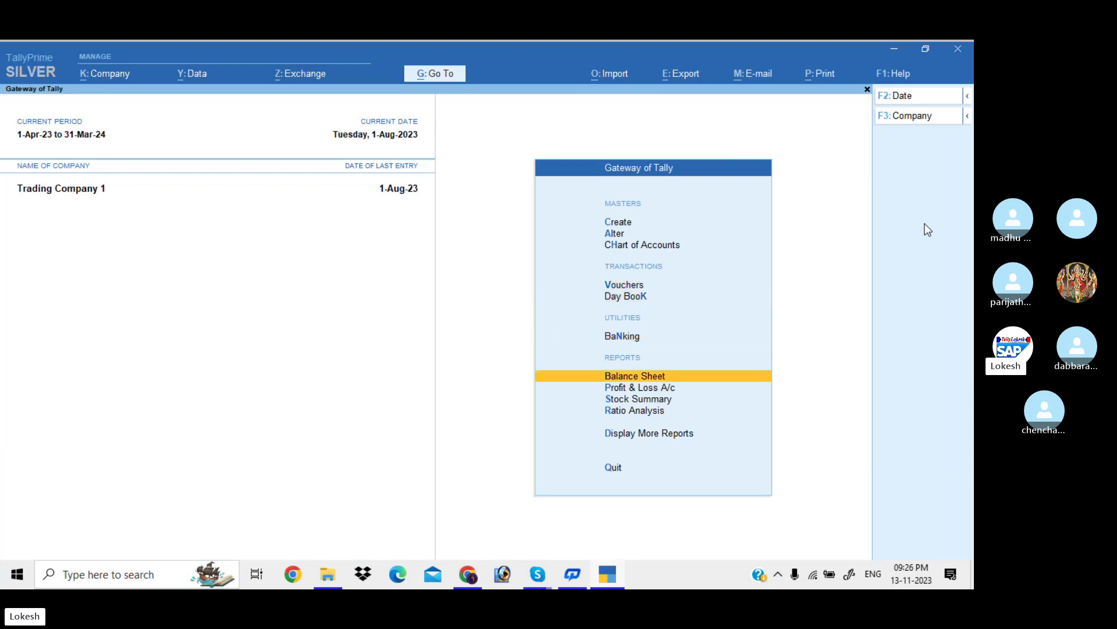
key("Return")
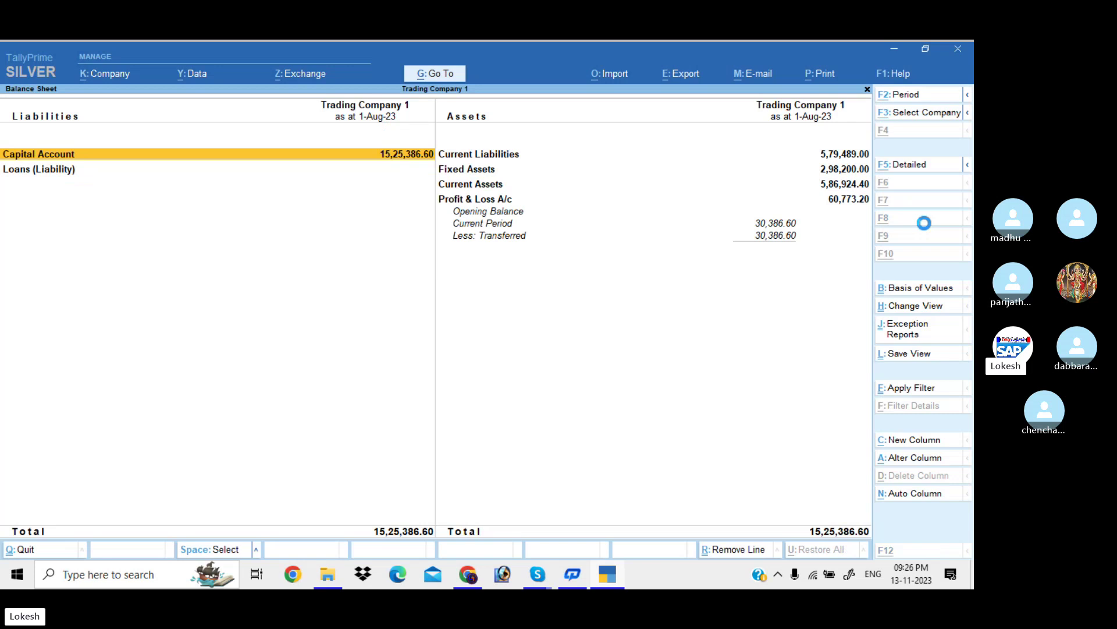
key("alt+F5")
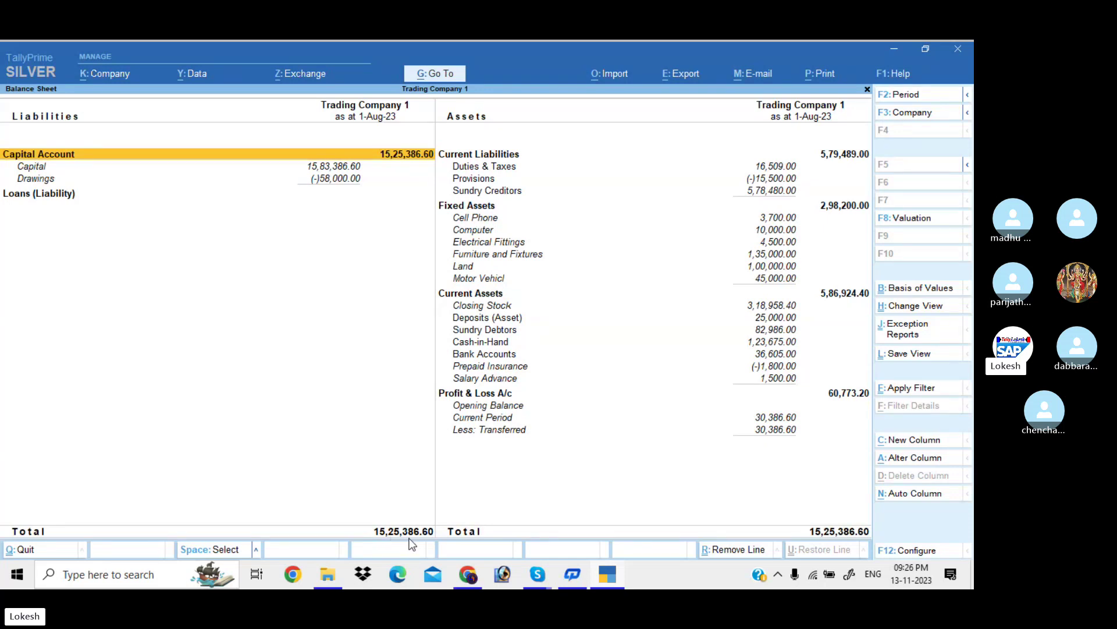
key("Escape")
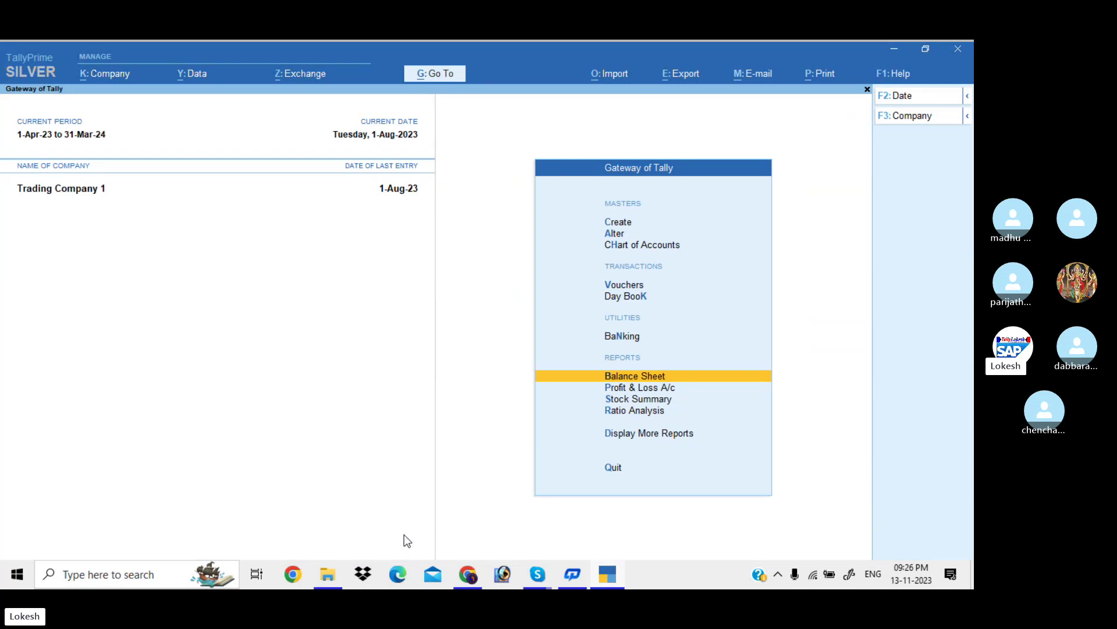
Split the company data of Trading Company 1 from 1-Apr-24 and confirm the split.
left_click(195, 74)
key("Down")
key("Down")
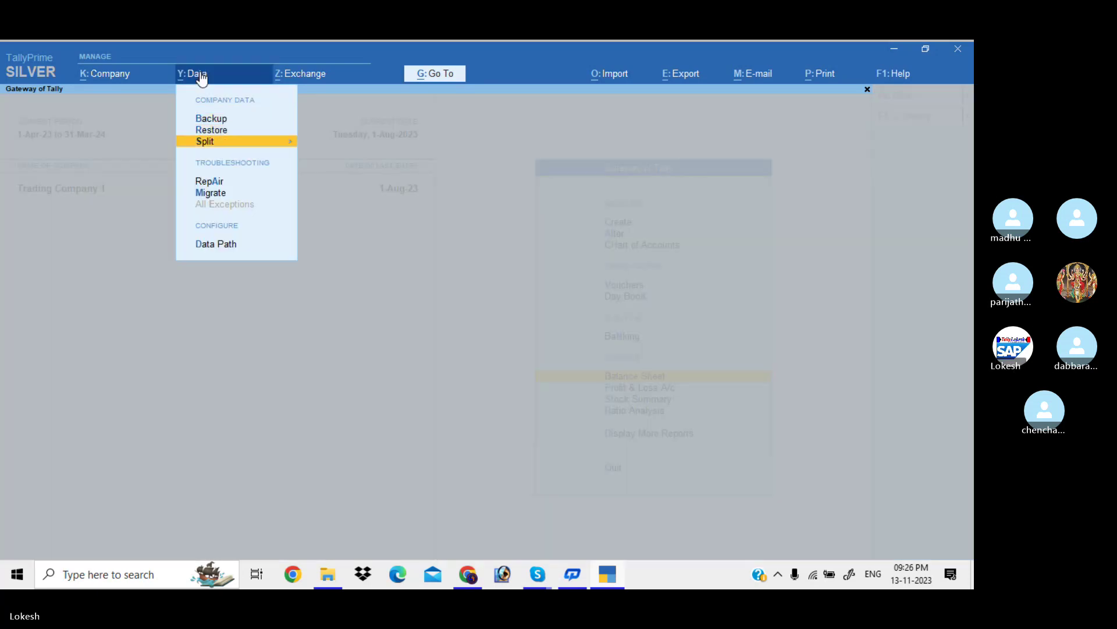
key("Return")
key("Down")
key("Return")
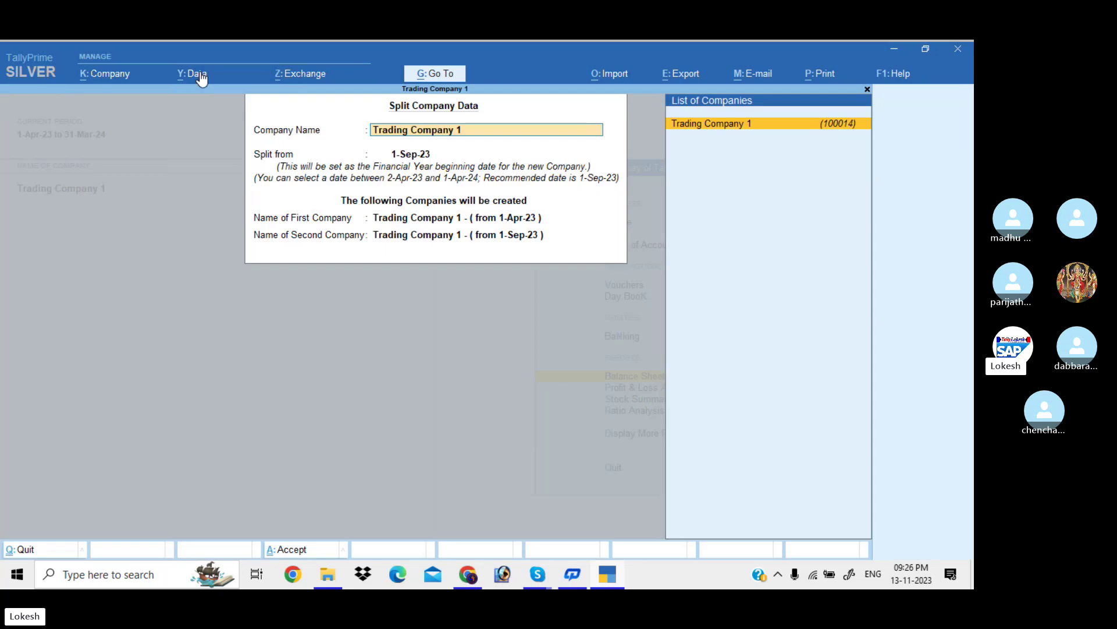
key("Return")
type("1-4-24")
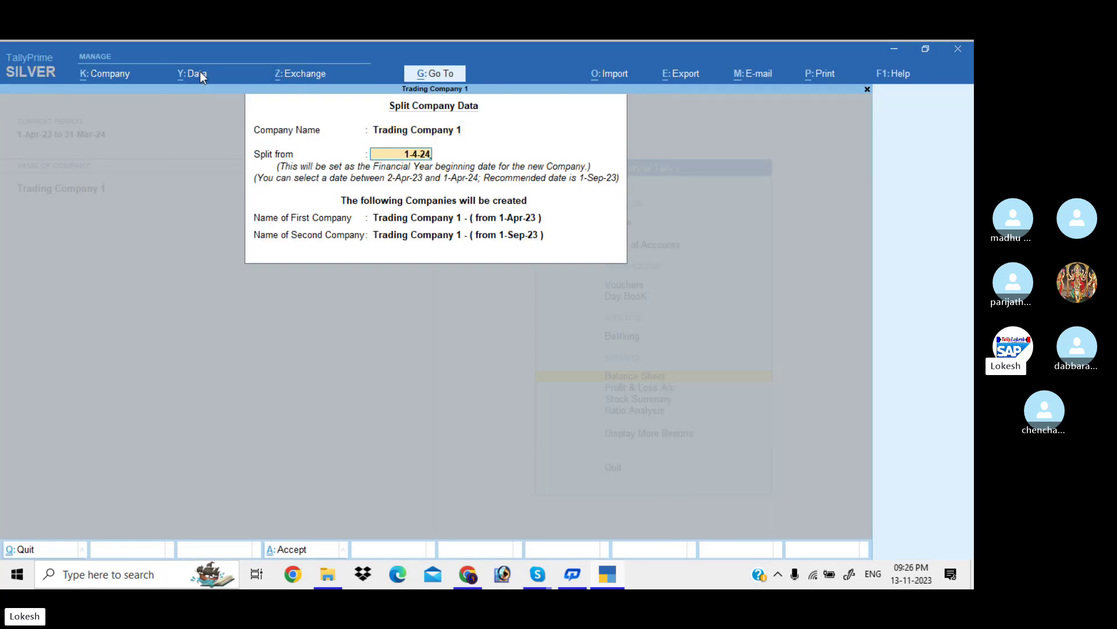
key("Return")
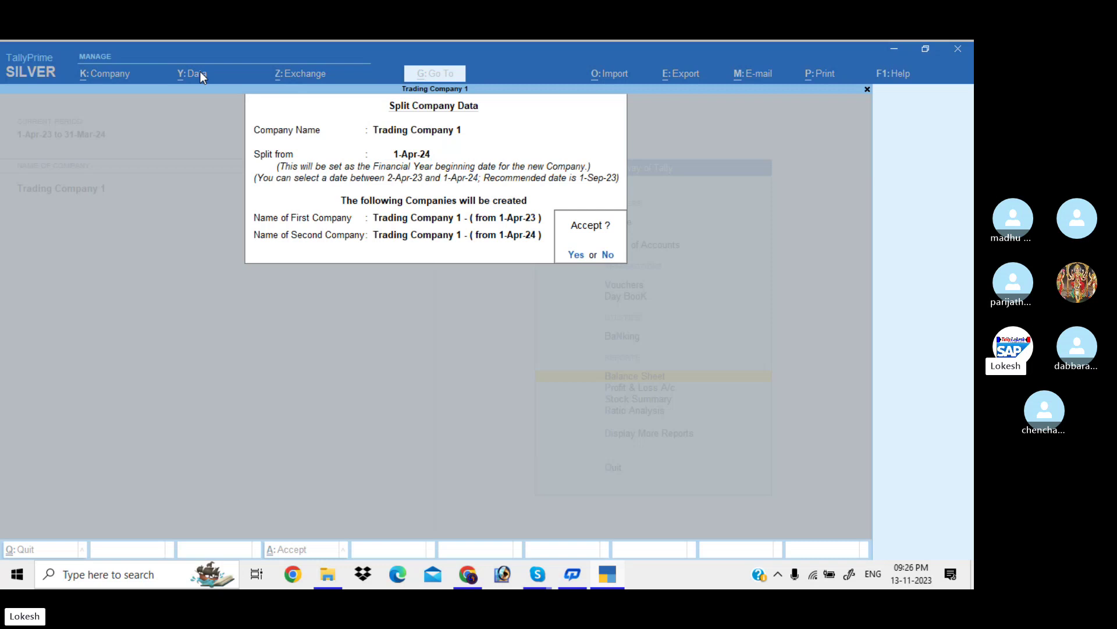
key("Return")
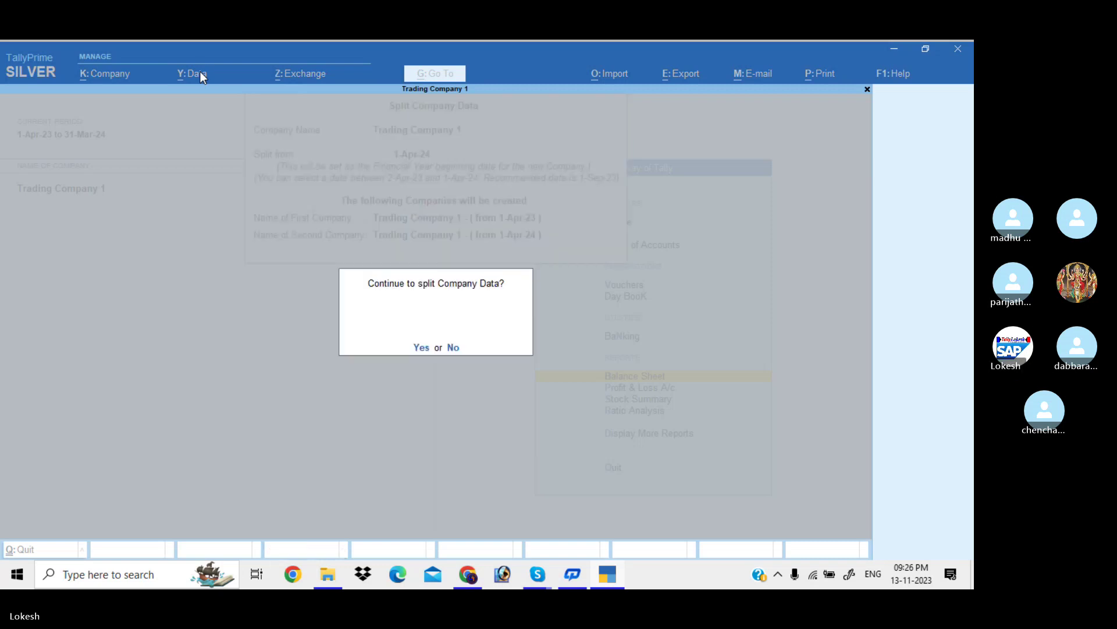
left_click(422, 354)
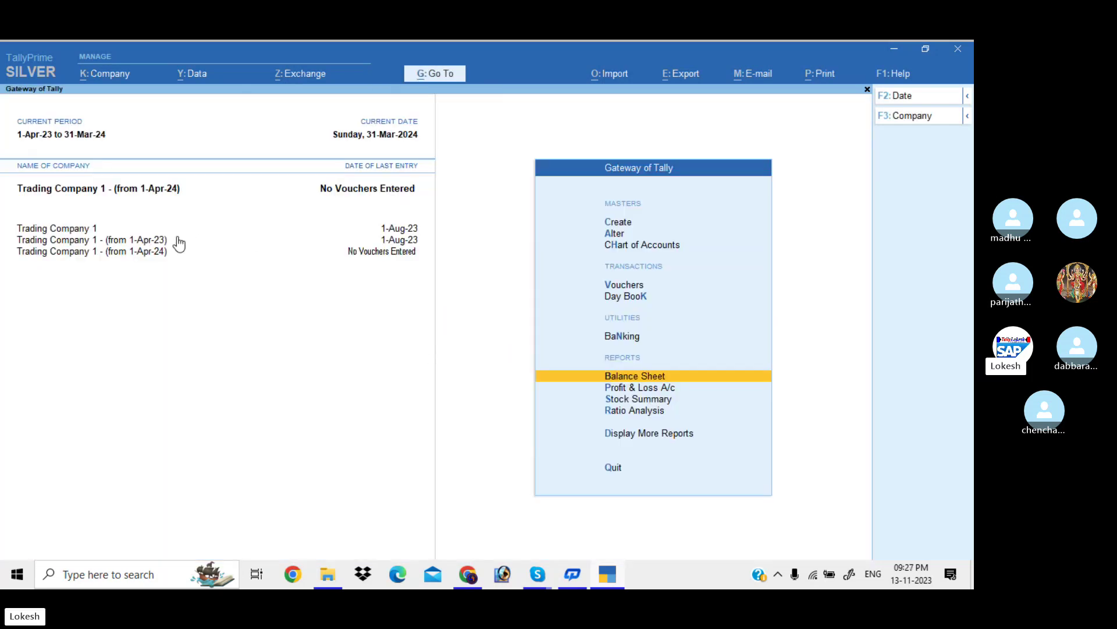
Delete the split company Trading Company 1 - (from 1-Apr-23).
left_click(112, 78)
key("Down")
key("Return")
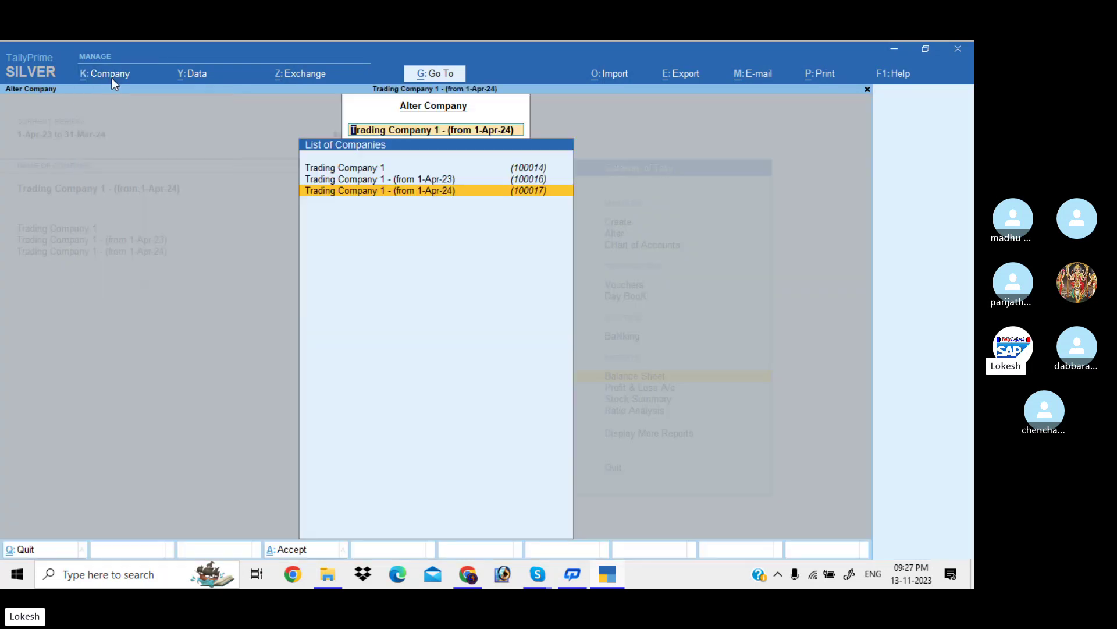
key("Up")
key("Return")
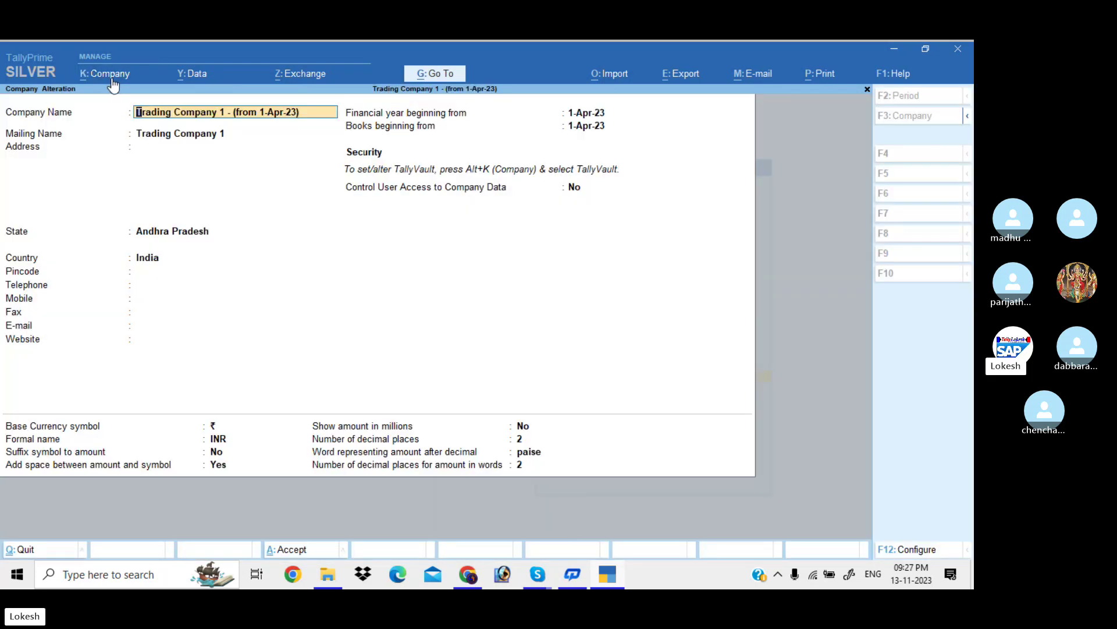
key("alt+d")
key("y")
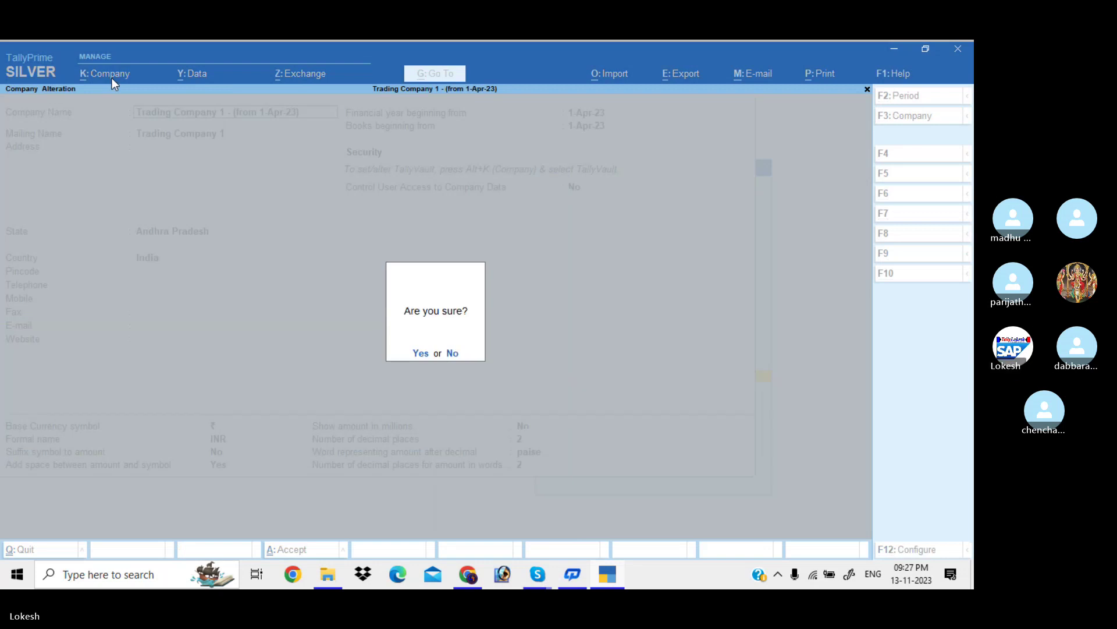
key("y")
Rename the original company Trading Company 1 as Trading Company 1 (23-24) and save the alteration.
left_click(111, 77)
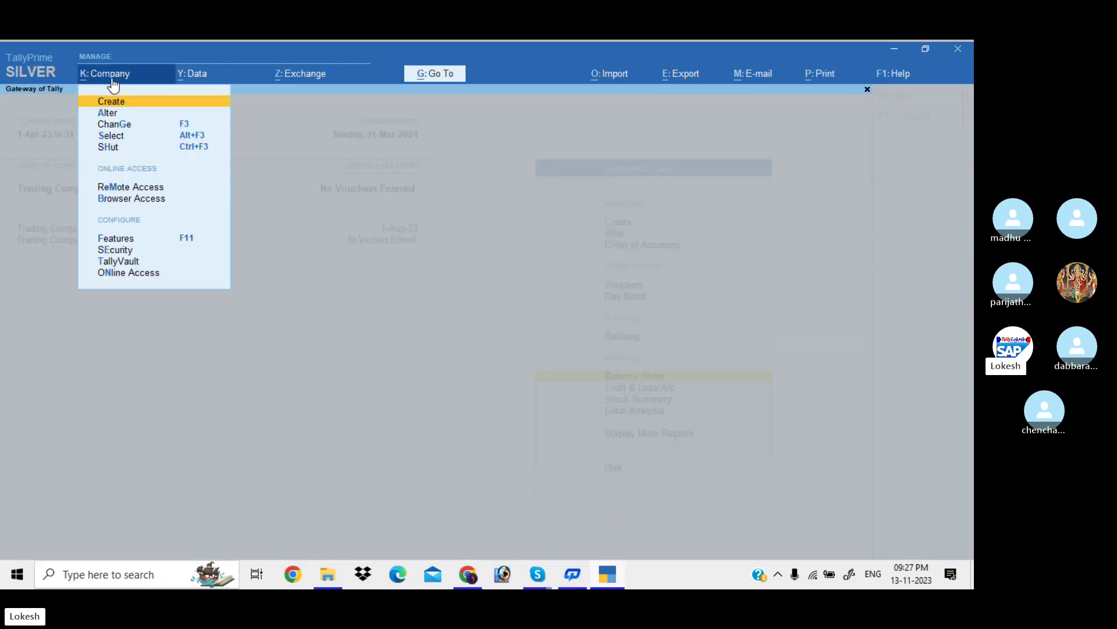
key("Down")
key("Return")
key("Up")
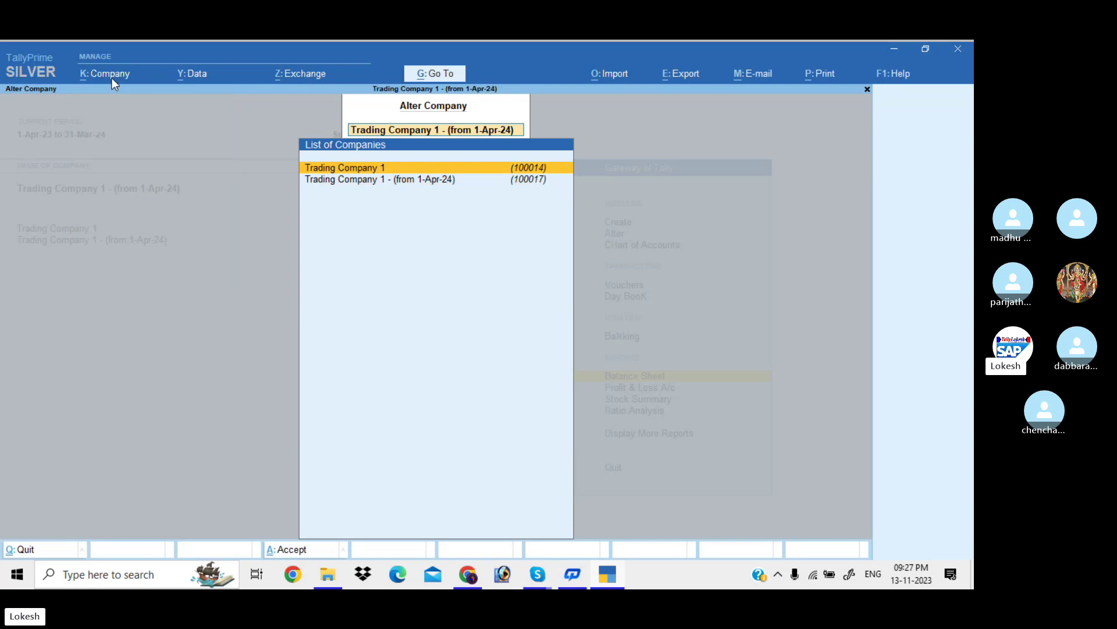
key("Return")
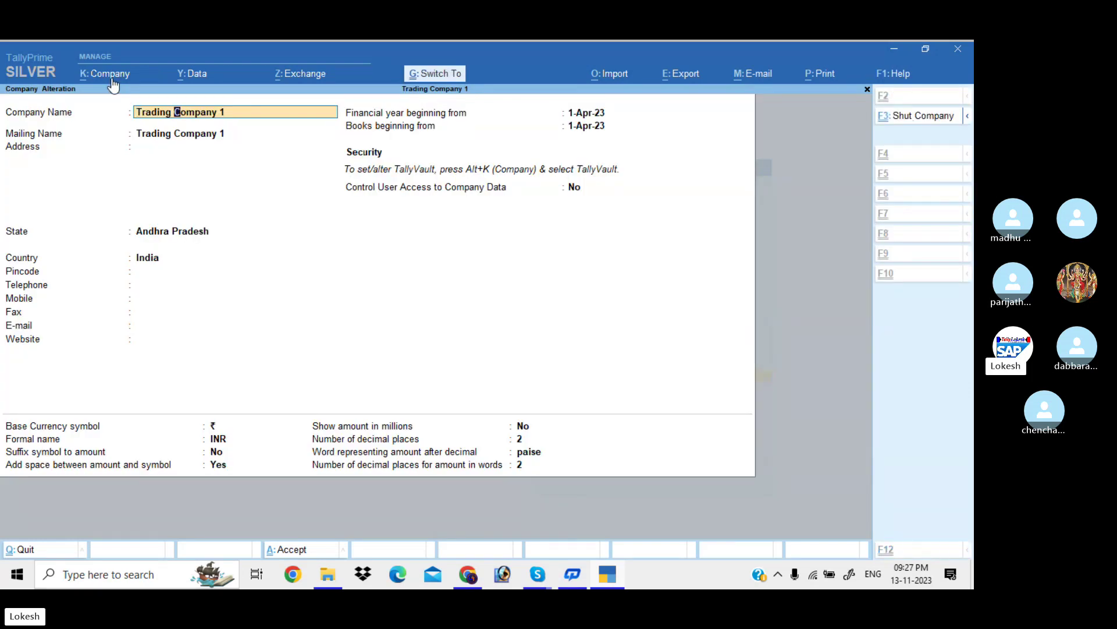
key("End")
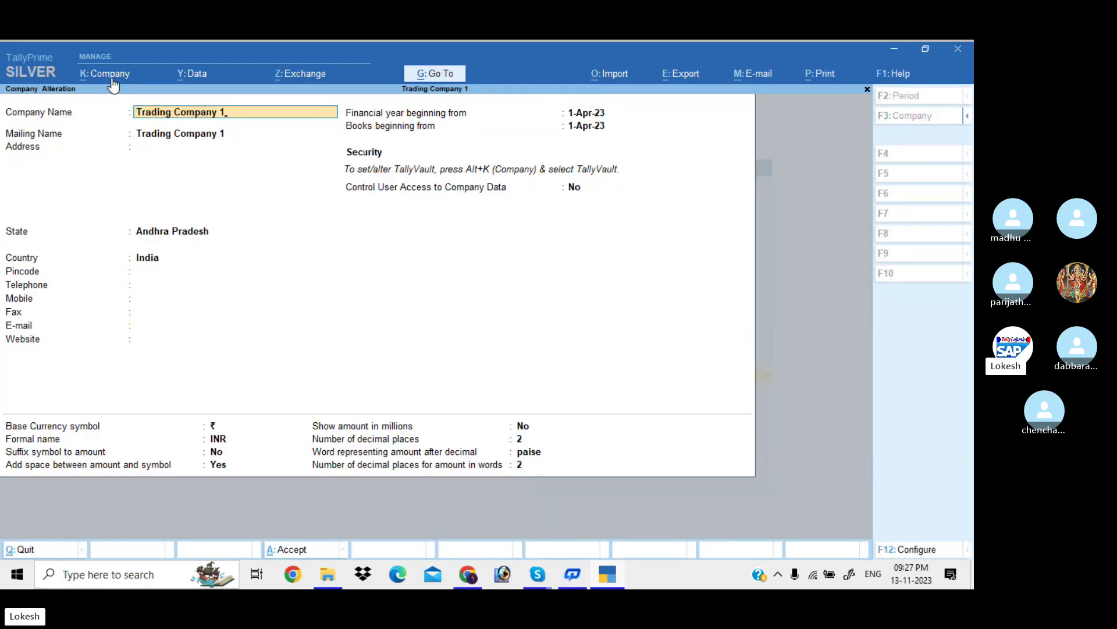
type("(23-24")
key("Return")
key("ctrl+a")
Rename the split company Trading Company 1 - (from 1-Apr-24) as Trading Company 1 ( 24-25) and save the alteration.
key("Down")
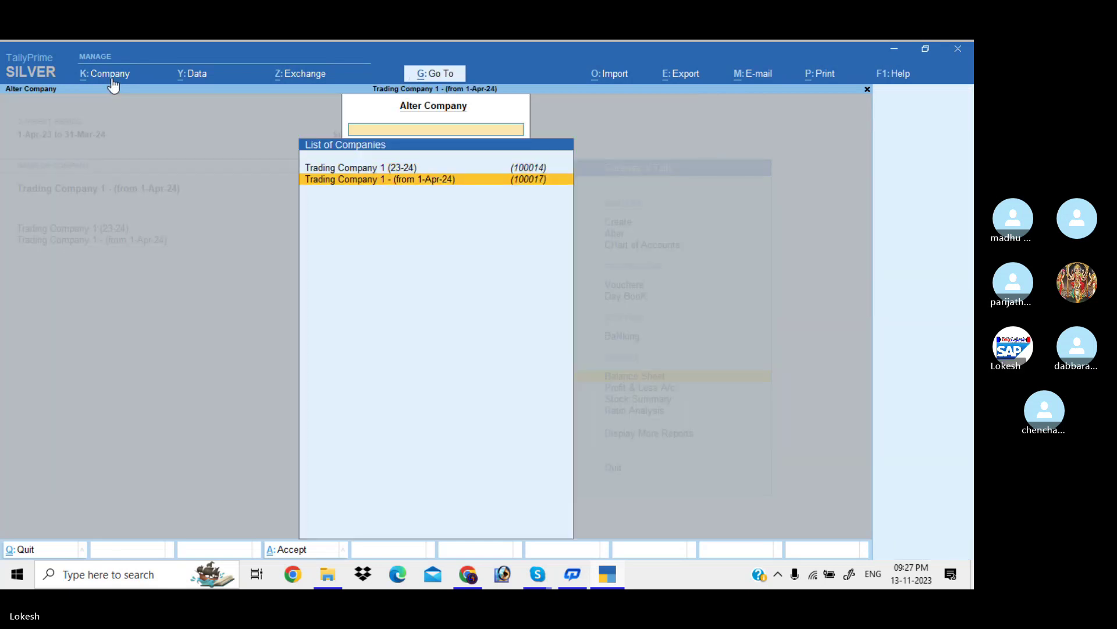
key("Return")
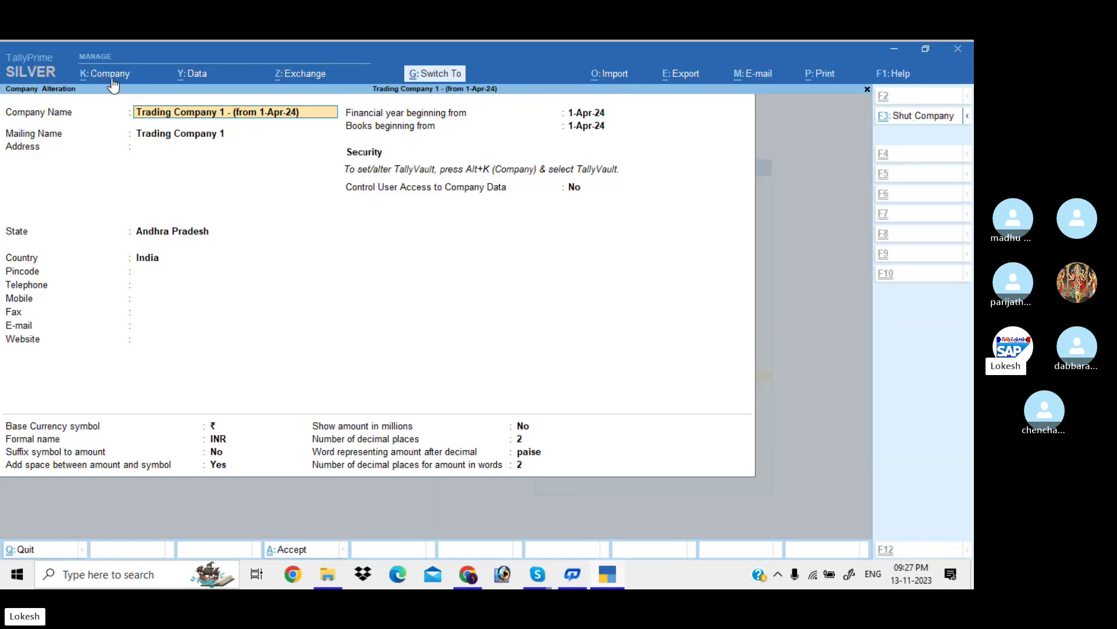
key("BackSpace")
key("BackSpace")
key("BackSpace")
key("BackSpace")
key("BackSpace")
key("BackSpace")
key("BackSpace")
key("BackSpace")
key("BackSpace")
key("BackSpace")
key("BackSpace")
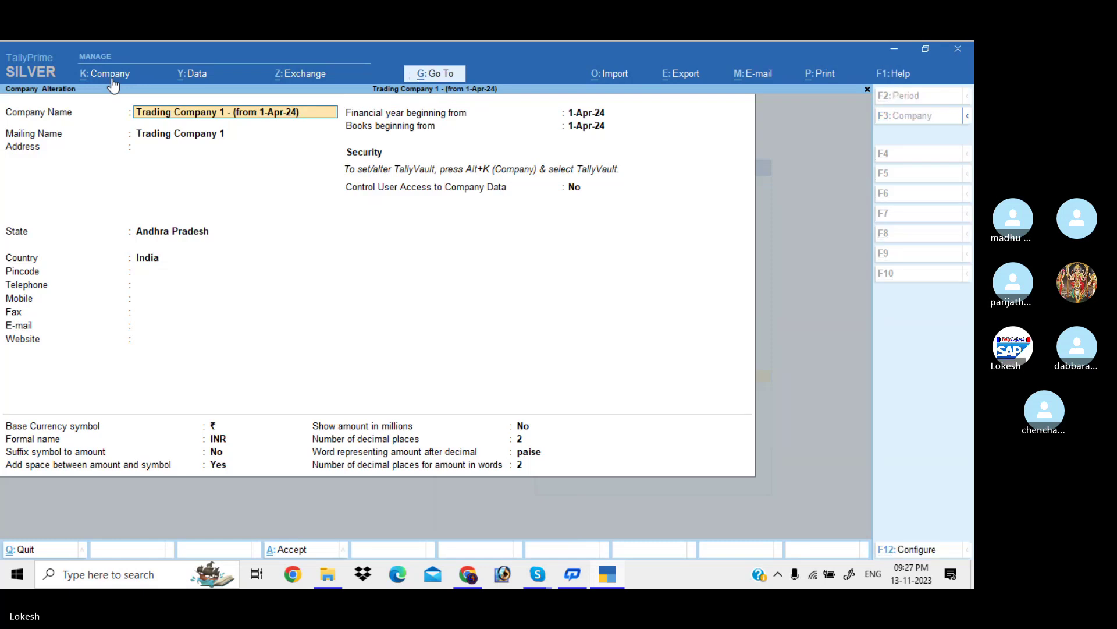
key("BackSpace")
type("24-25")
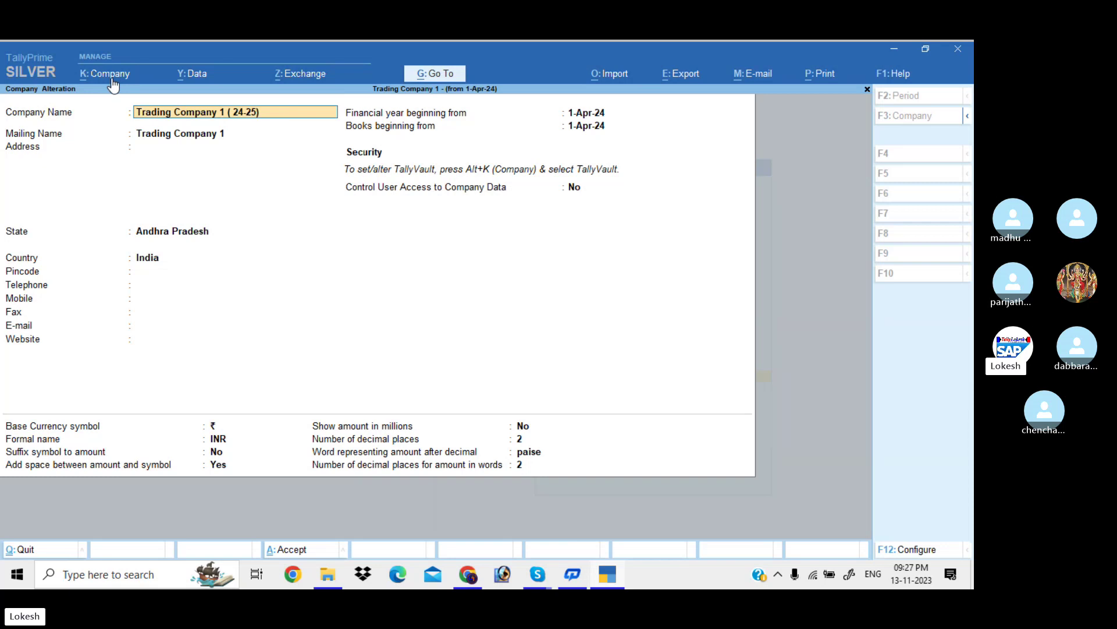
key("Return")
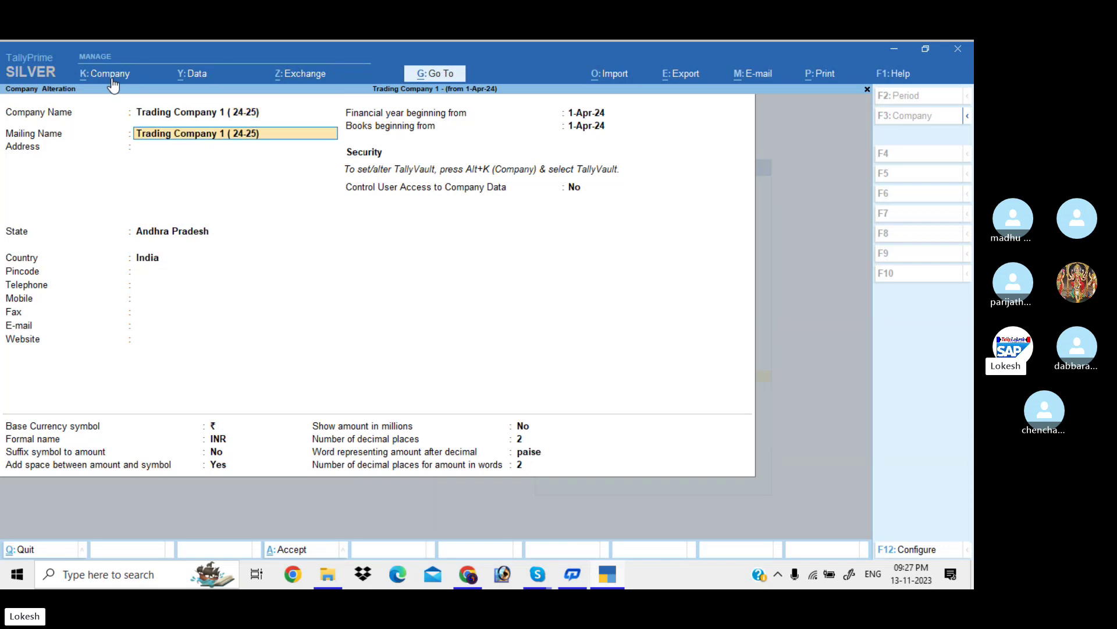
key("ctrl+a")
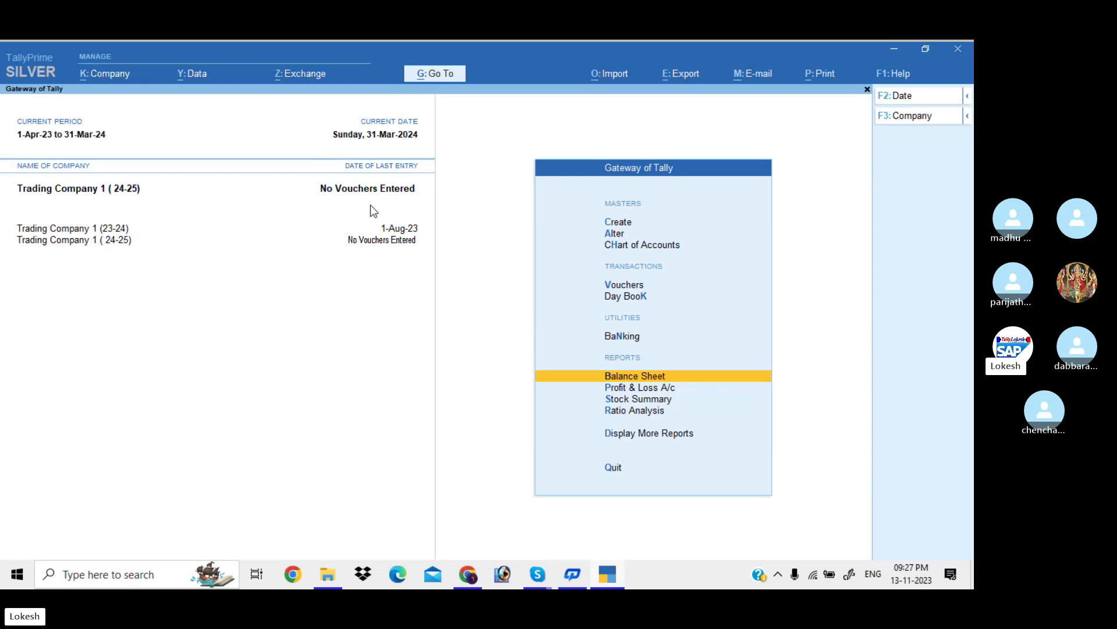
Examine the detailed Balance Sheet of Trading Company 1 ( 24-25) and return to the Gateway of Tally.
key("Return")
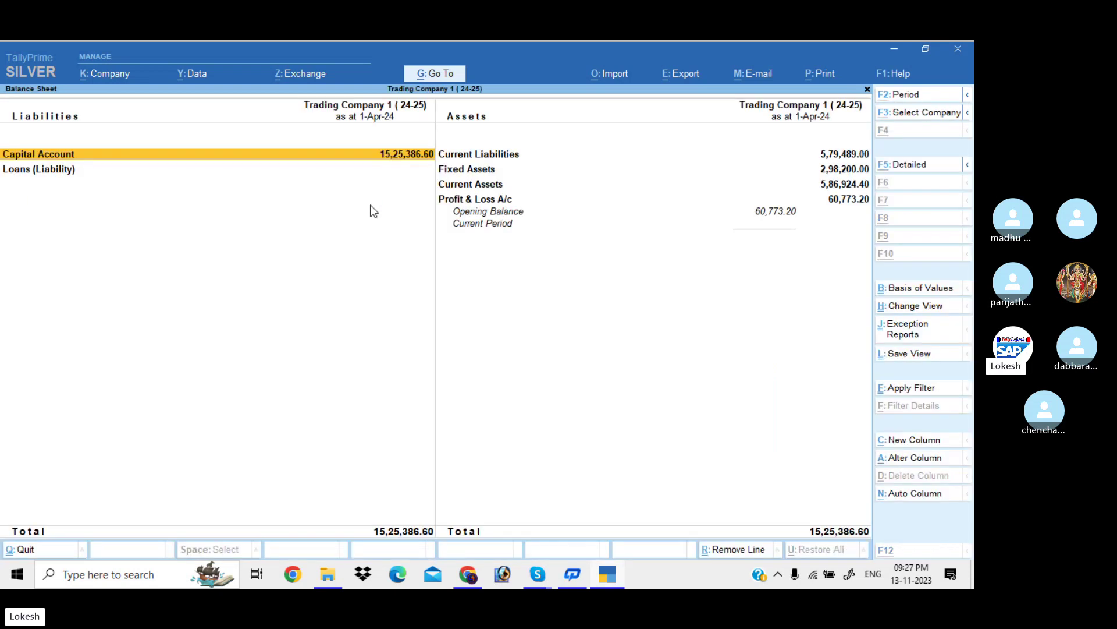
key("alt+F5")
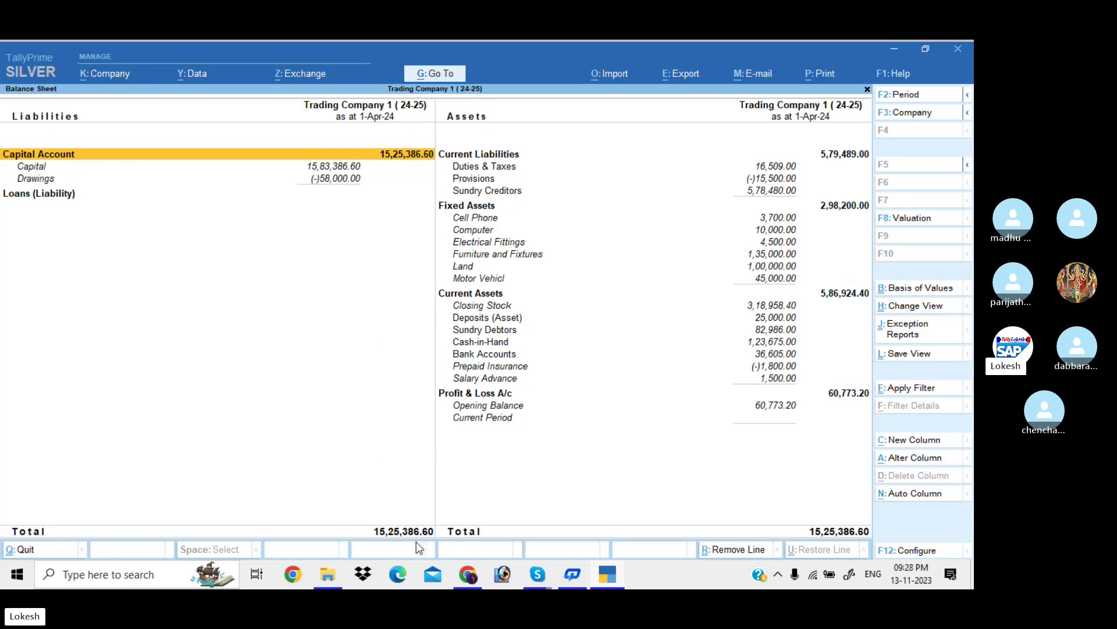
key("Escape")
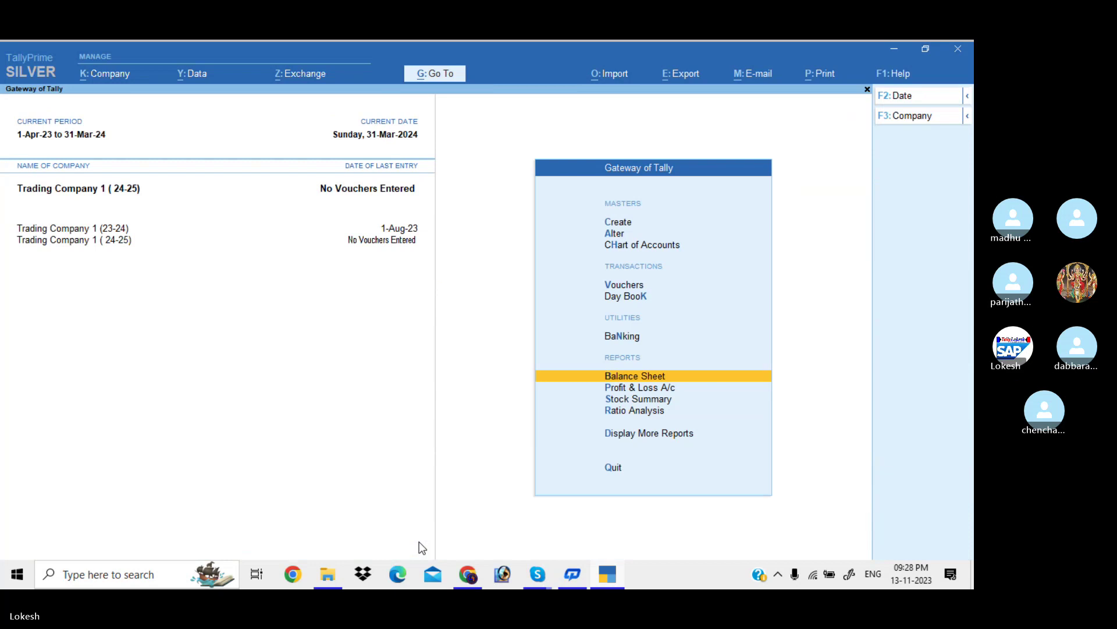
Open the A2z Traders ledger for alteration to check its opening balance, and leave it without changes.
key("Up")
key("Up")
key("Up")
key("Up")
key("Up")
key("Return")
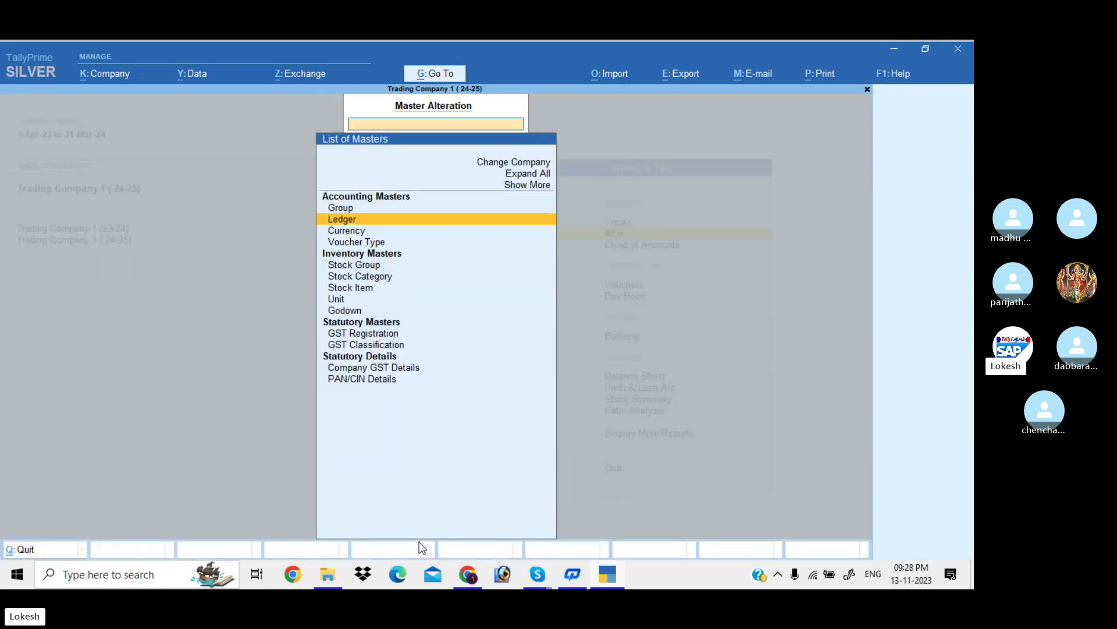
key("Return")
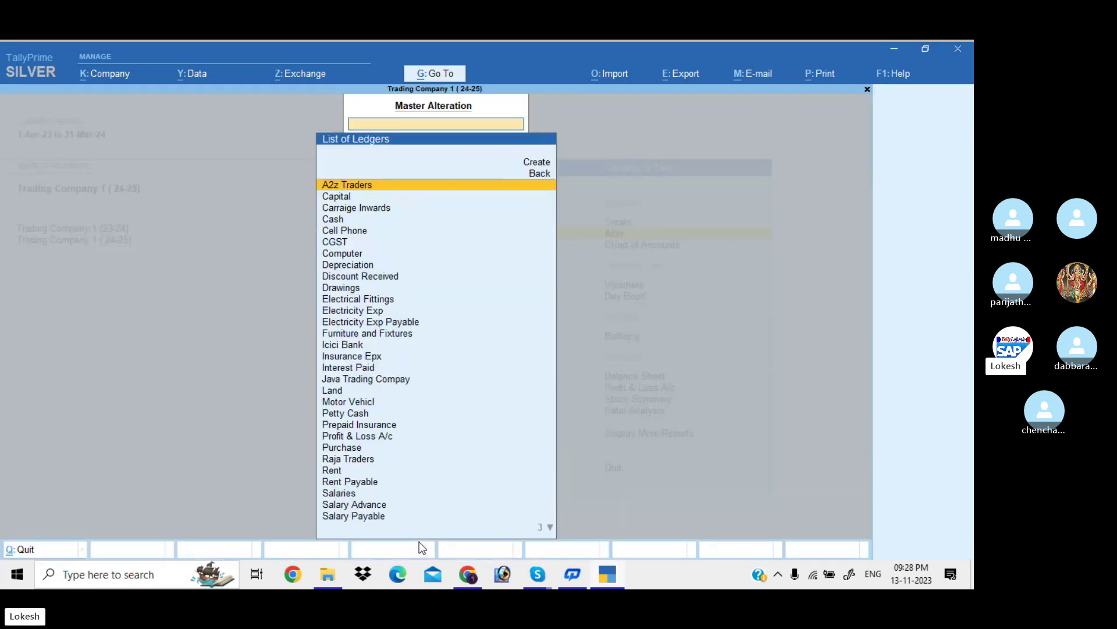
key("Return")
key("Escape")
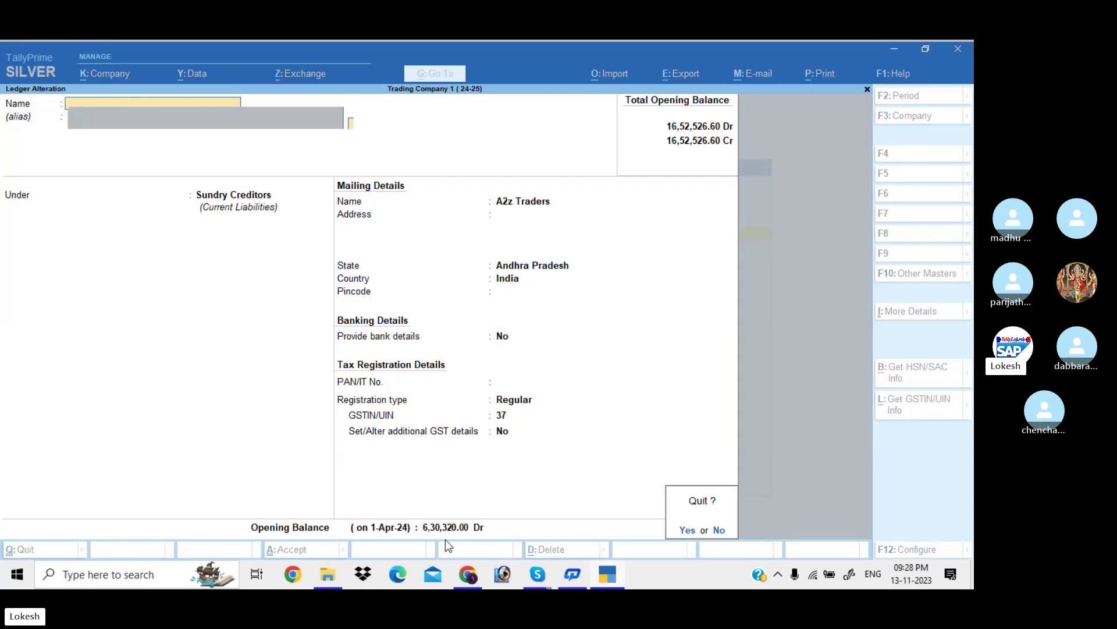
key("y")
Check the opening balance of the Capital ledger and quit its alteration without changes.
key("Down")
key("Return")
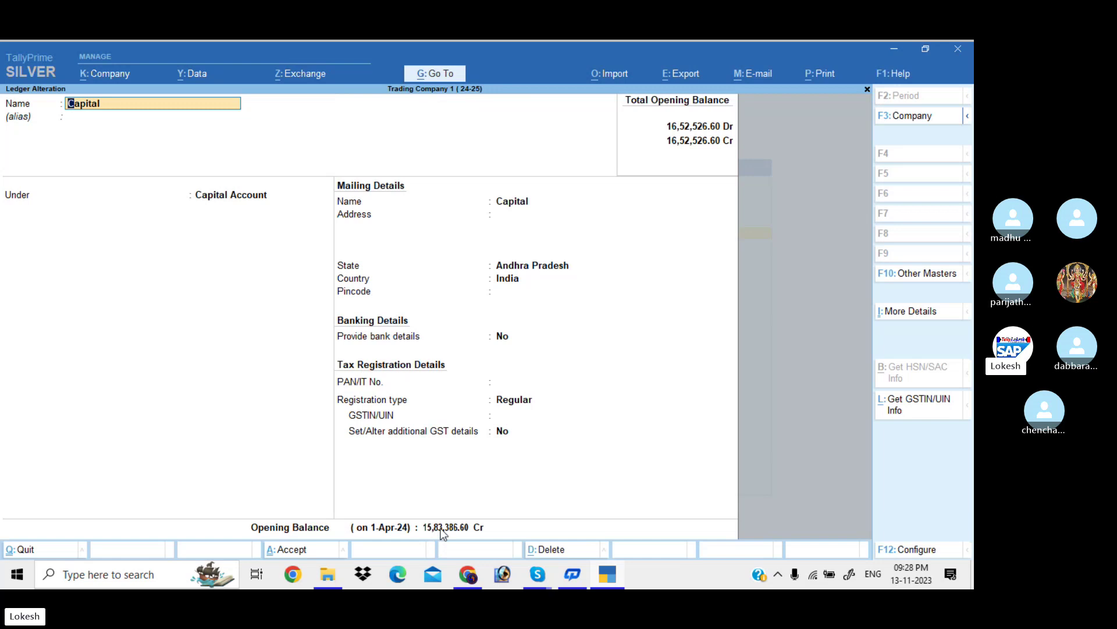
left_click(441, 529)
key("Return")
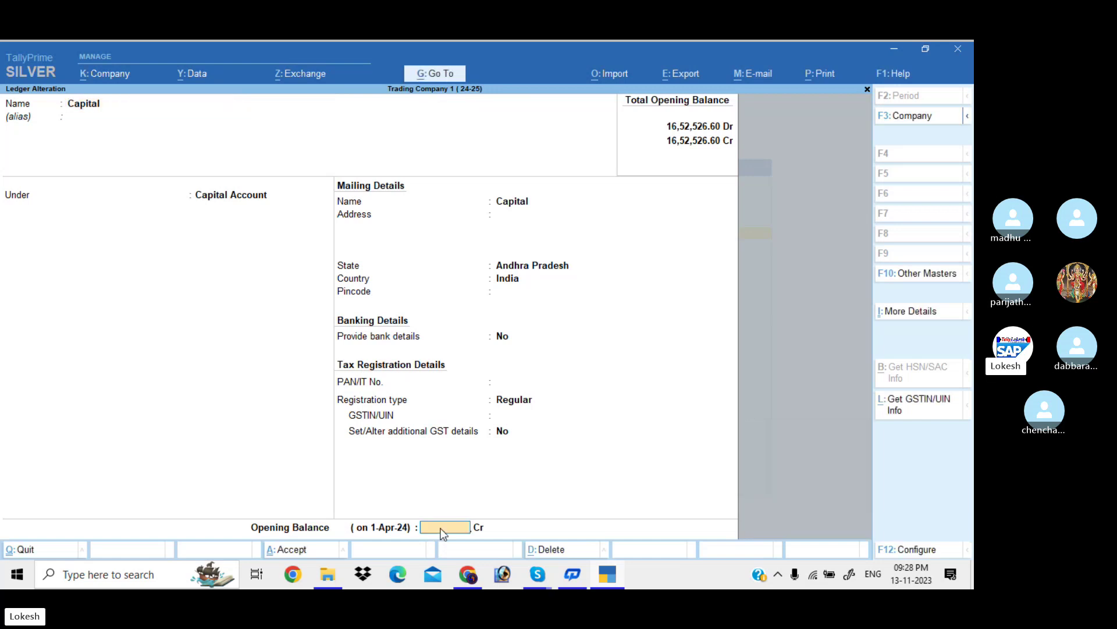
key("Escape")
key("y")
Check the opening balances of the Carraige Inwards and Cell Phone ledgers, and leave master alteration.
key("Down")
key("Return")
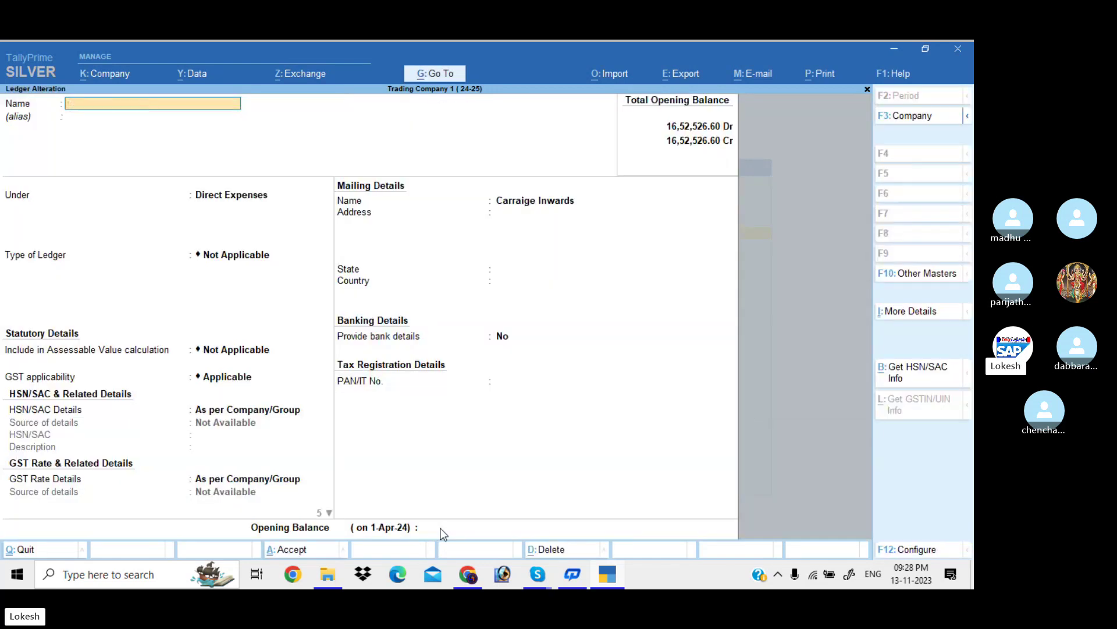
key("Escape")
key("y")
key("Down")
key("Down")
key("Return")
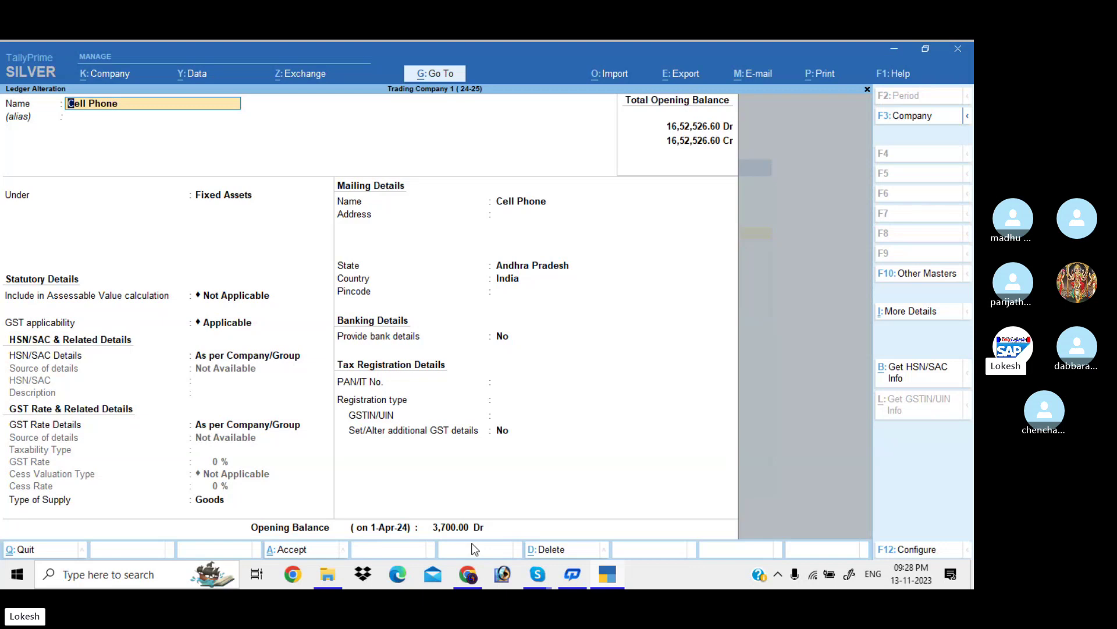
key("Escape")
key("Escape")
key("Escape")
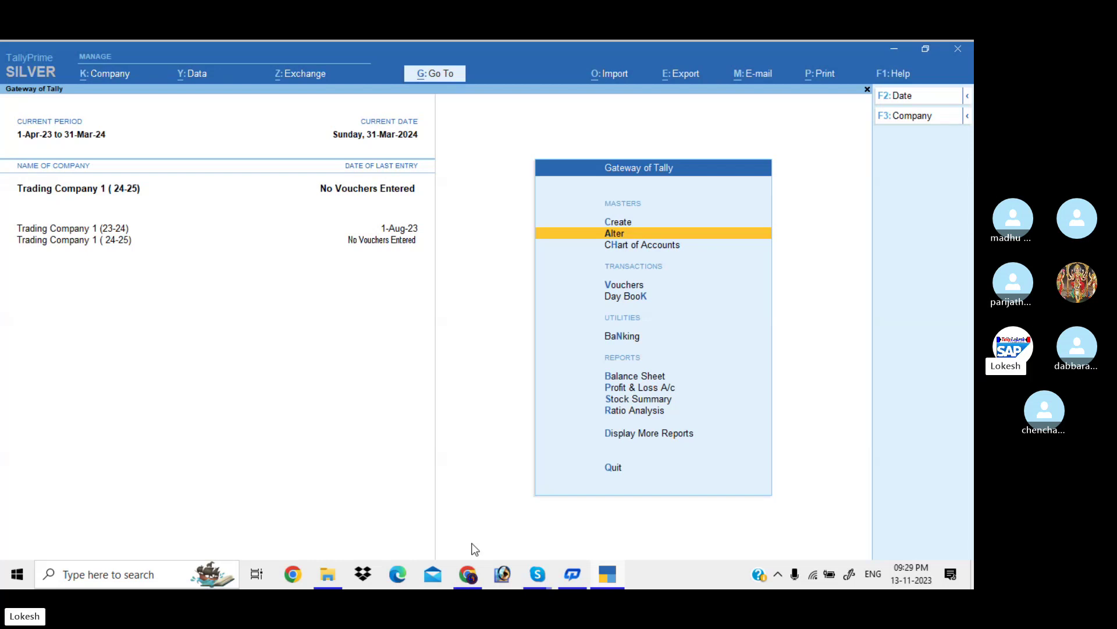
Make Trading Company 1 (23-24) the active company and stay at the Gateway of Tally.
key("Escape")
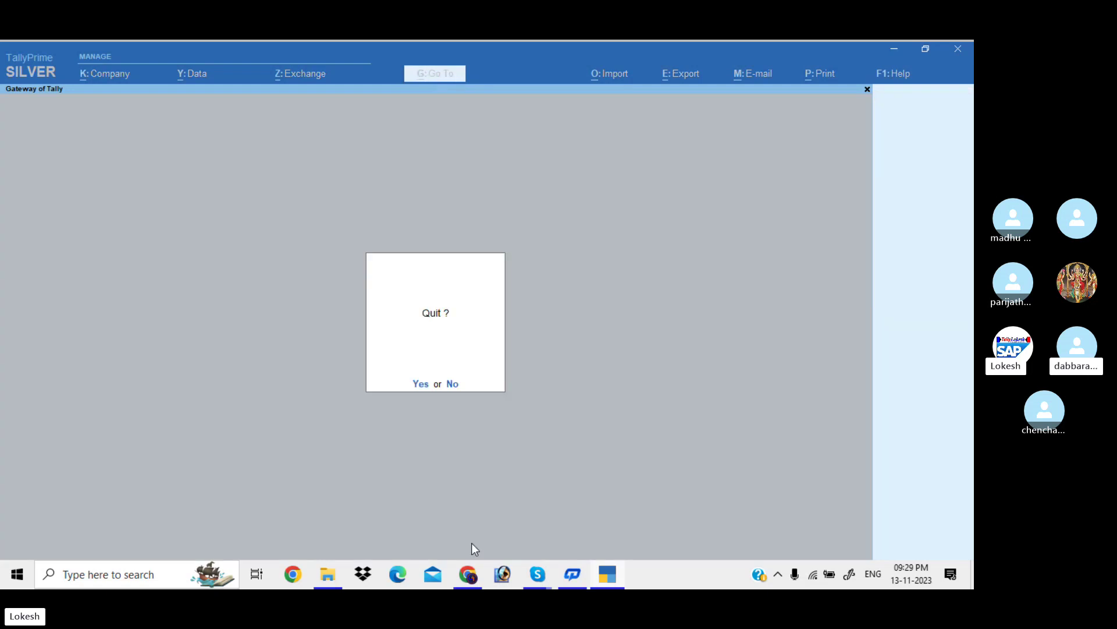
key("Escape")
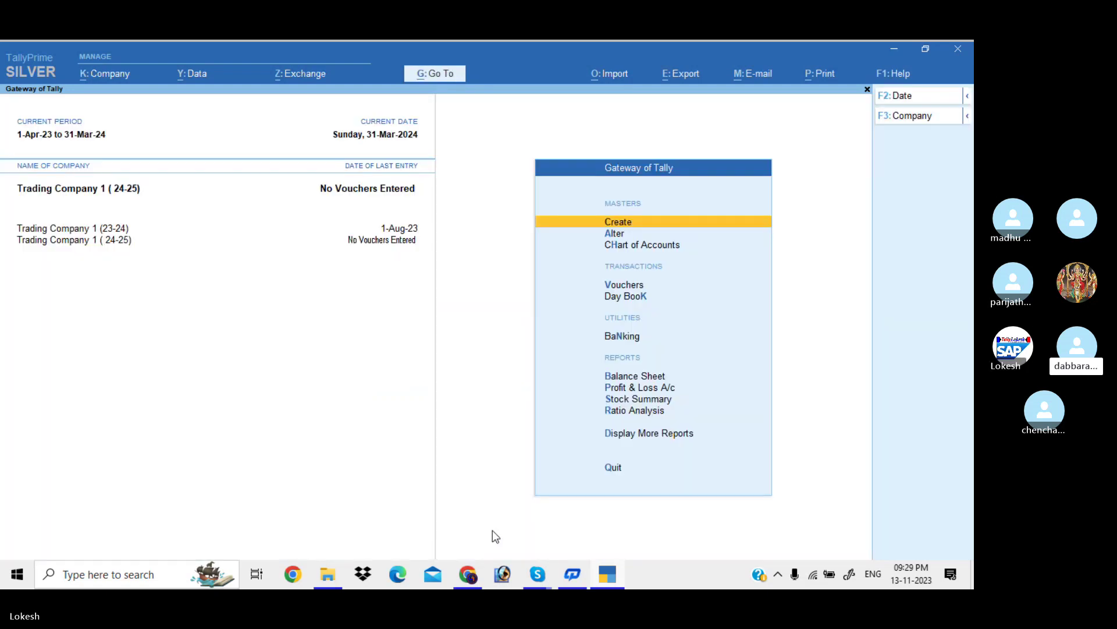
left_click(923, 118)
key("Return")
key("Return")
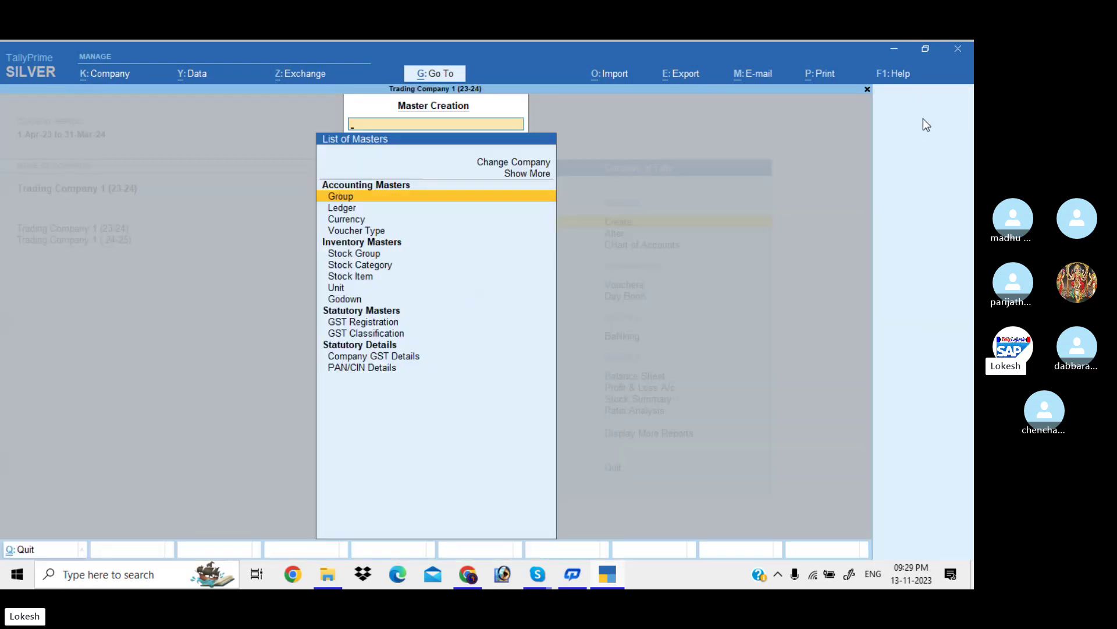
key("Escape")
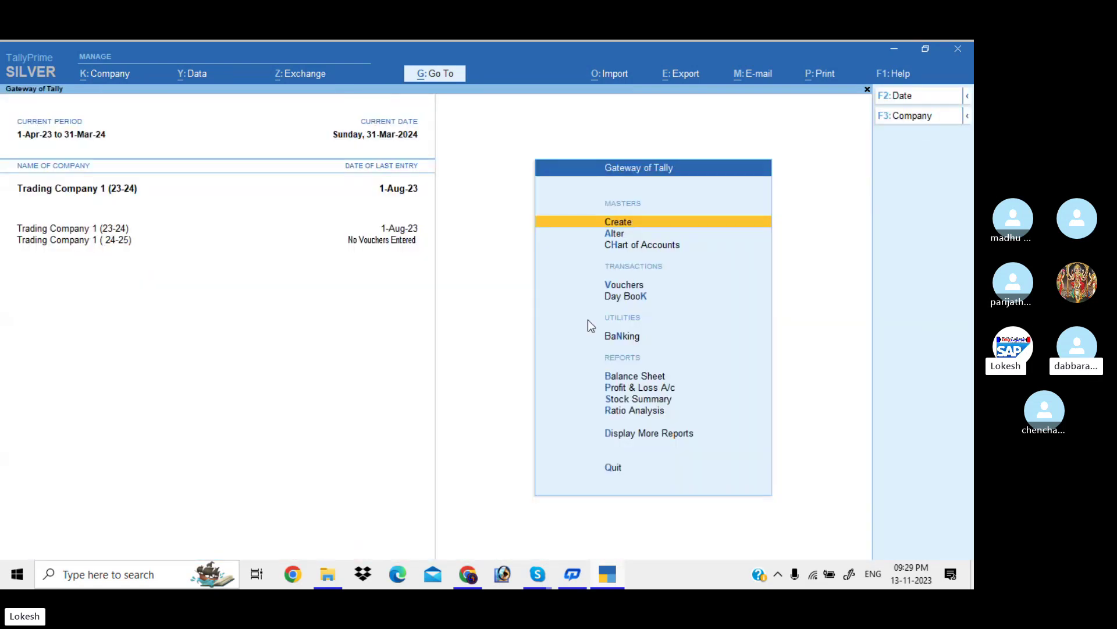
Switch to the group call window in Skype.
left_click(538, 574)
left_click(522, 516)
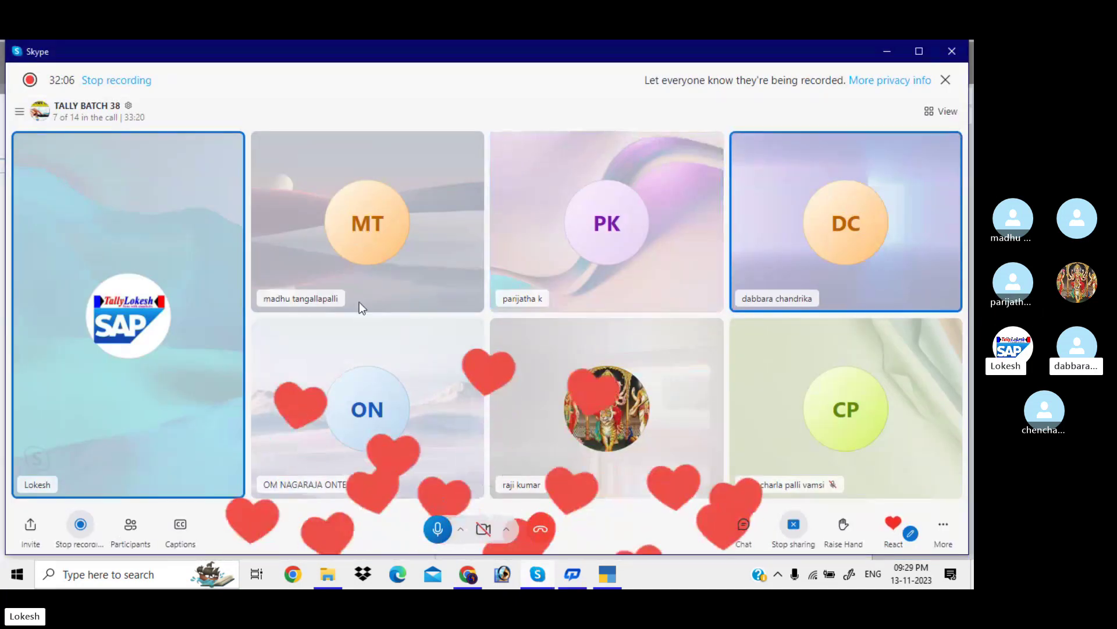